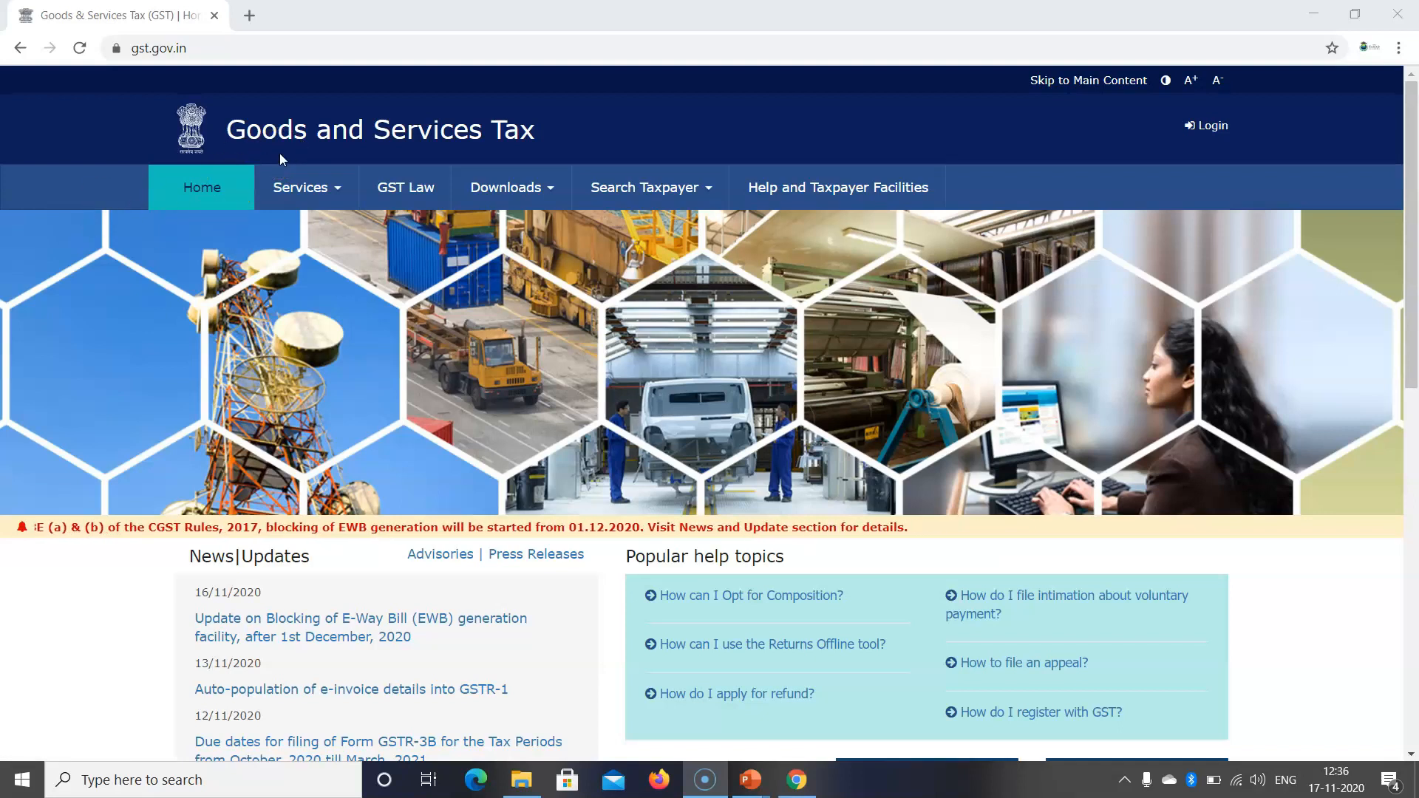
pyautogui.scroll(-5, 244, 576)
pyautogui.scroll(-1, 252, 580)
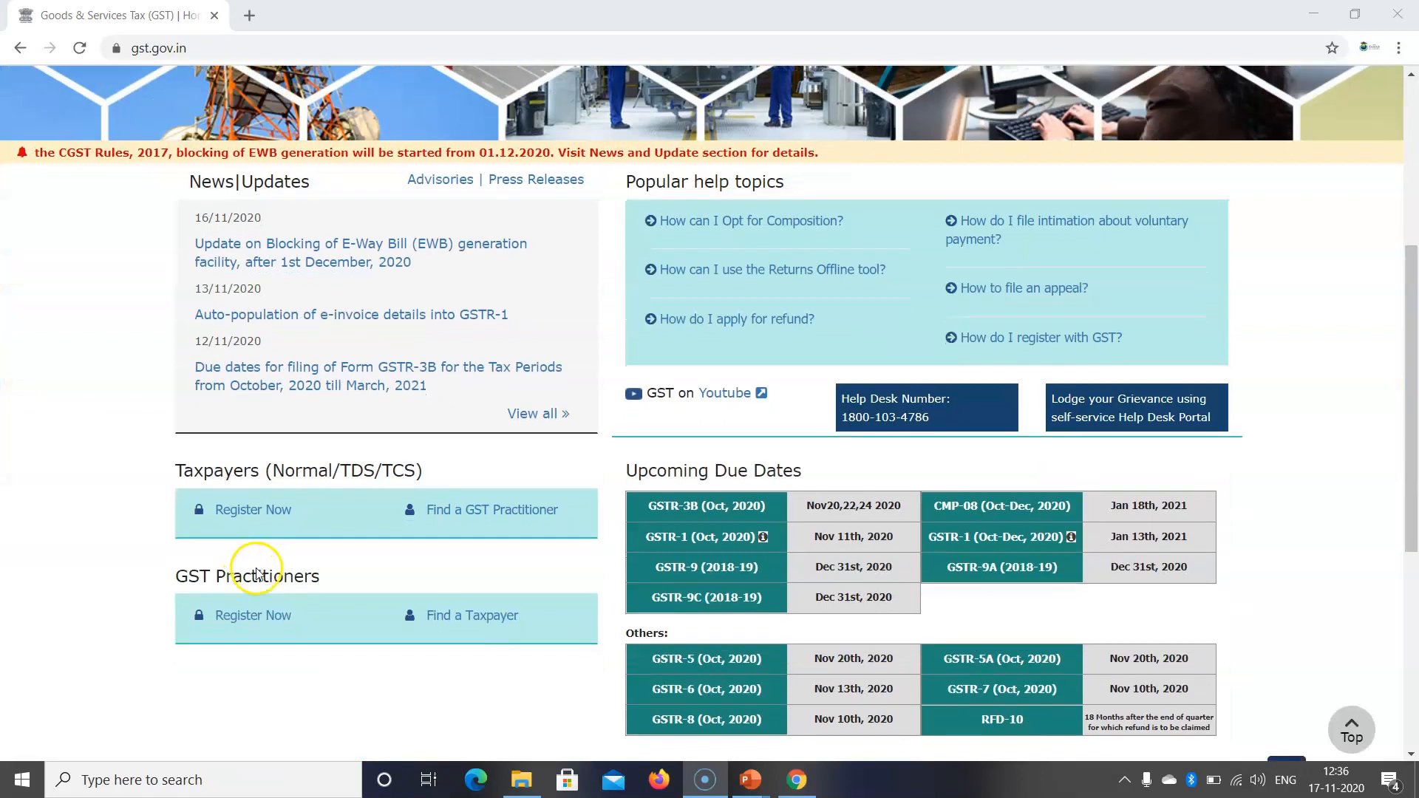
pyautogui.scroll(5, 238, 487)
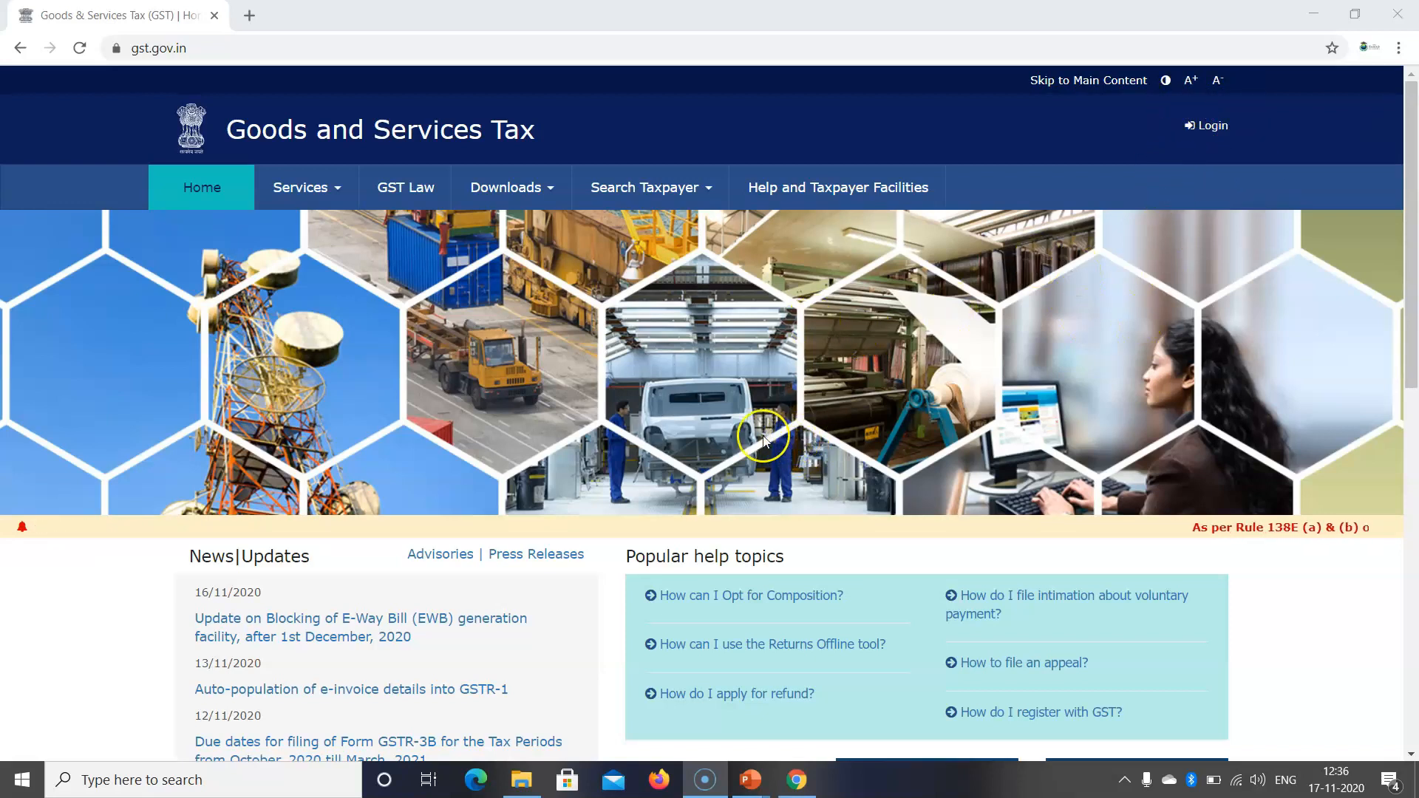
pyautogui.scroll(-2, 739, 443)
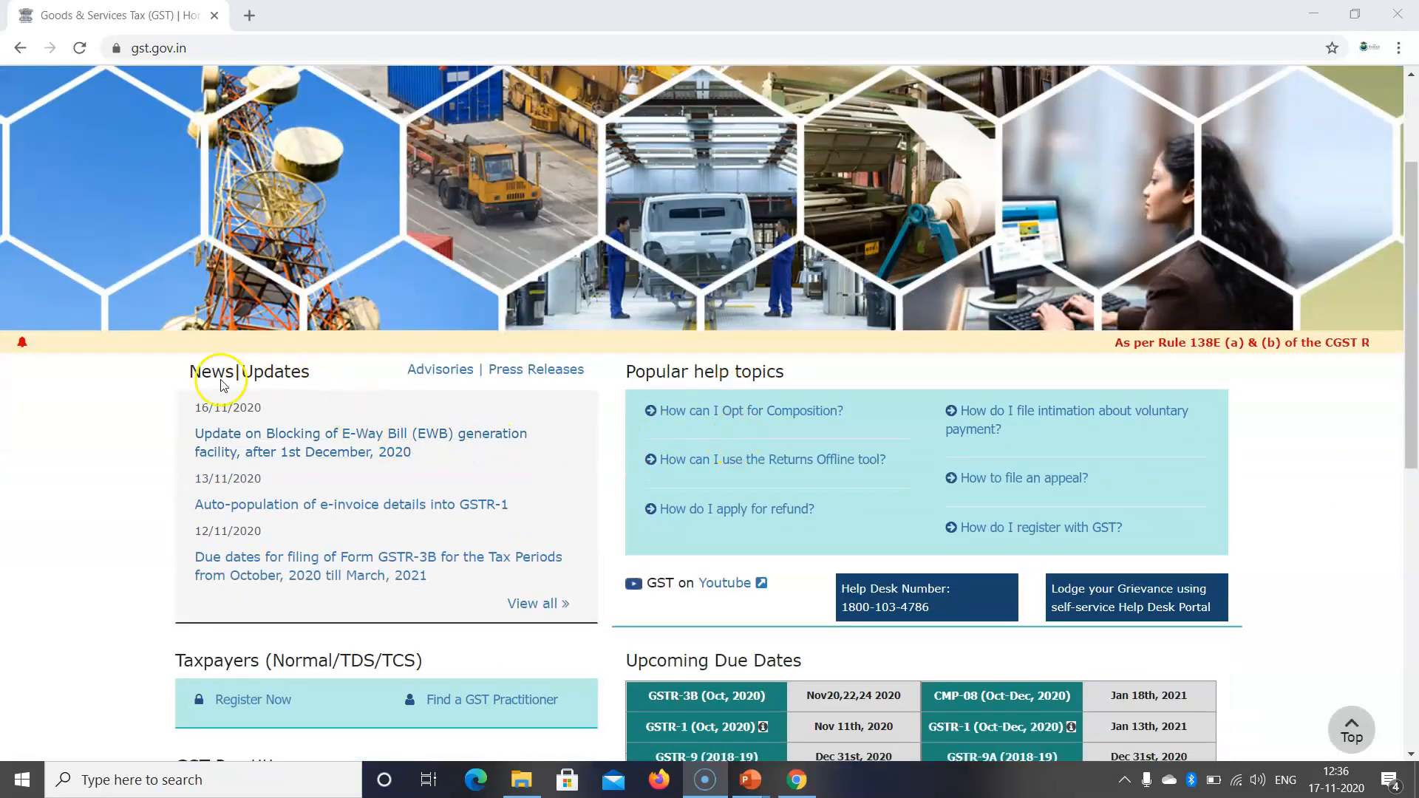
pyautogui.scroll(-3, 215, 399)
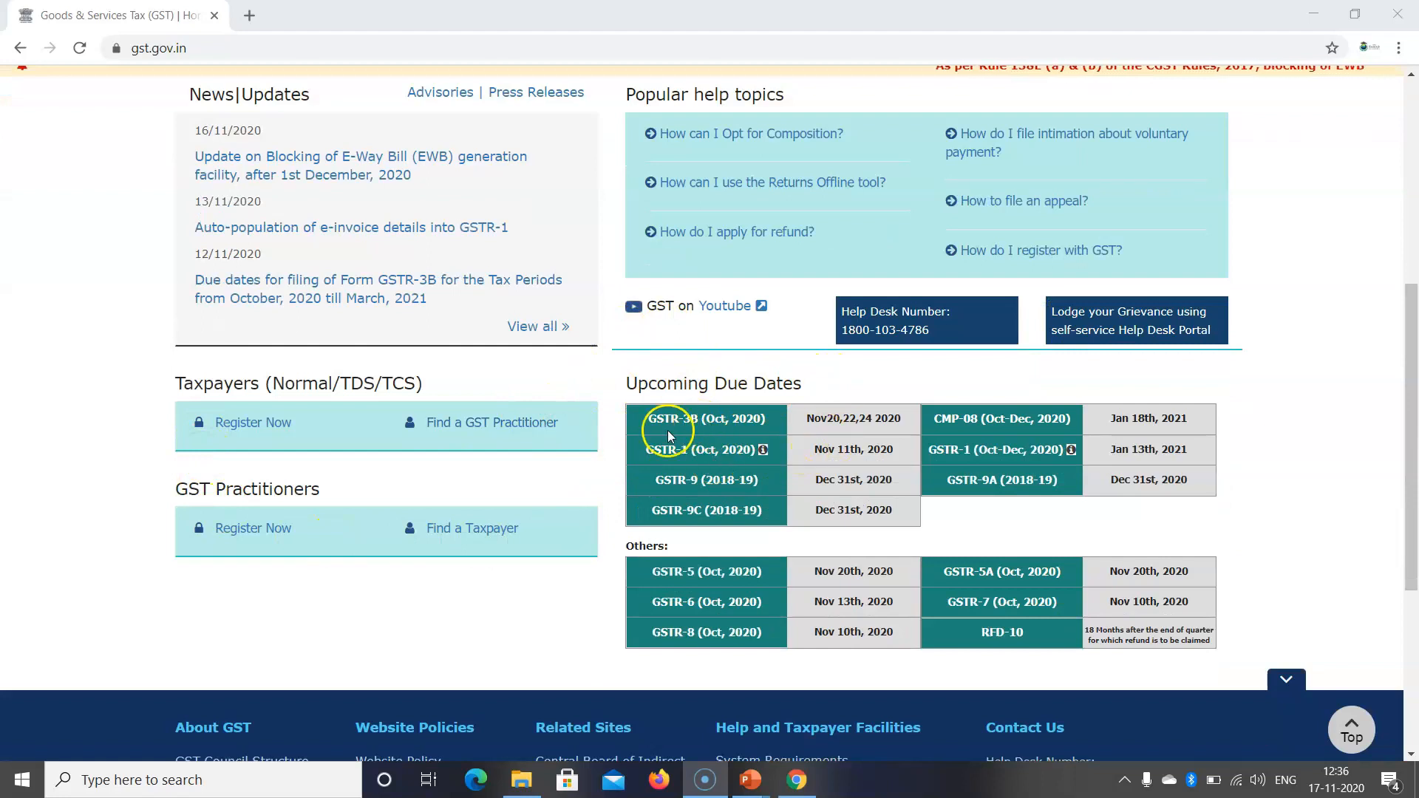
pyautogui.scroll(5, 471, 455)
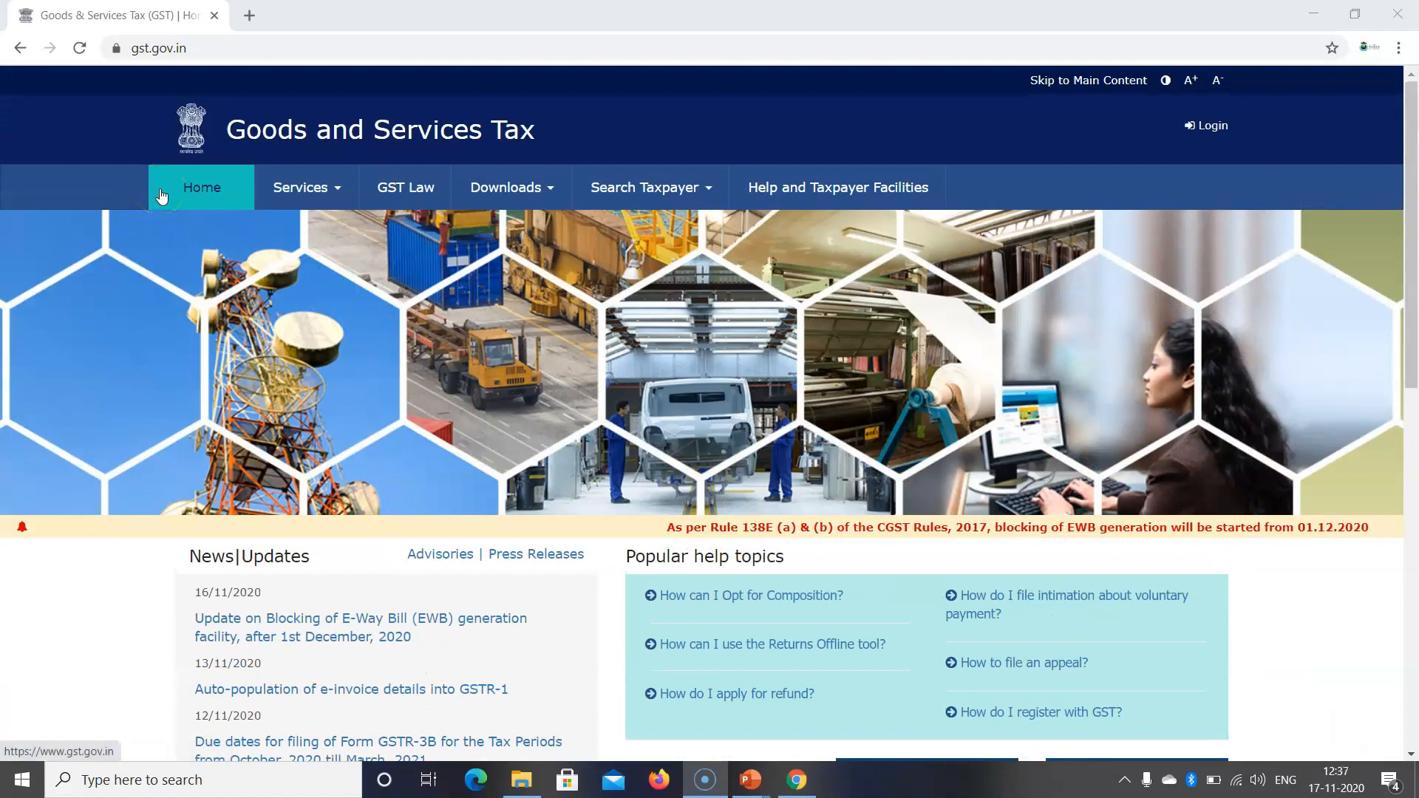
# Step: Open the GST New Registration form from Services > Registration > New Registration
pyautogui.click(328, 191)
pyautogui.moveTo(201, 235)
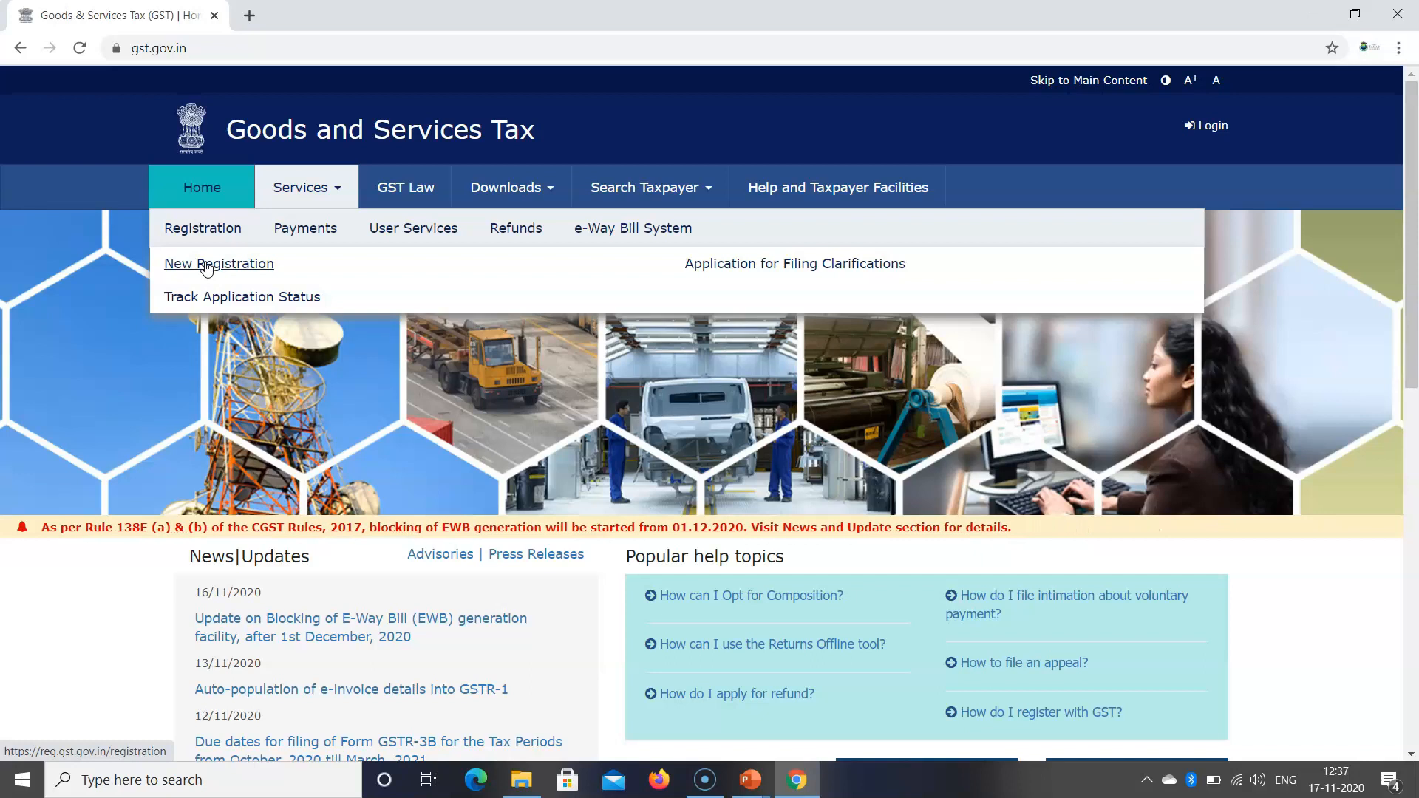
pyautogui.click(223, 306)
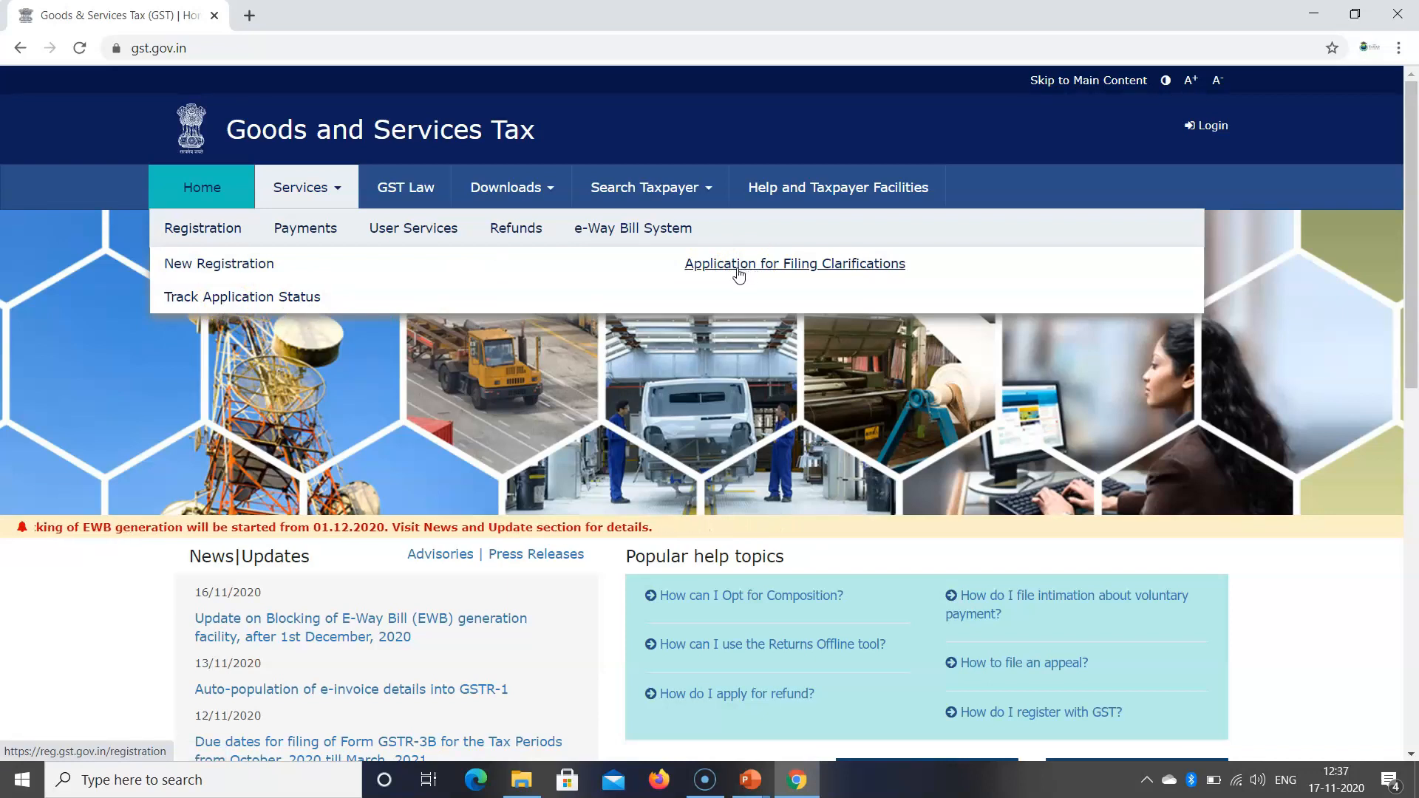
pyautogui.click(228, 264)
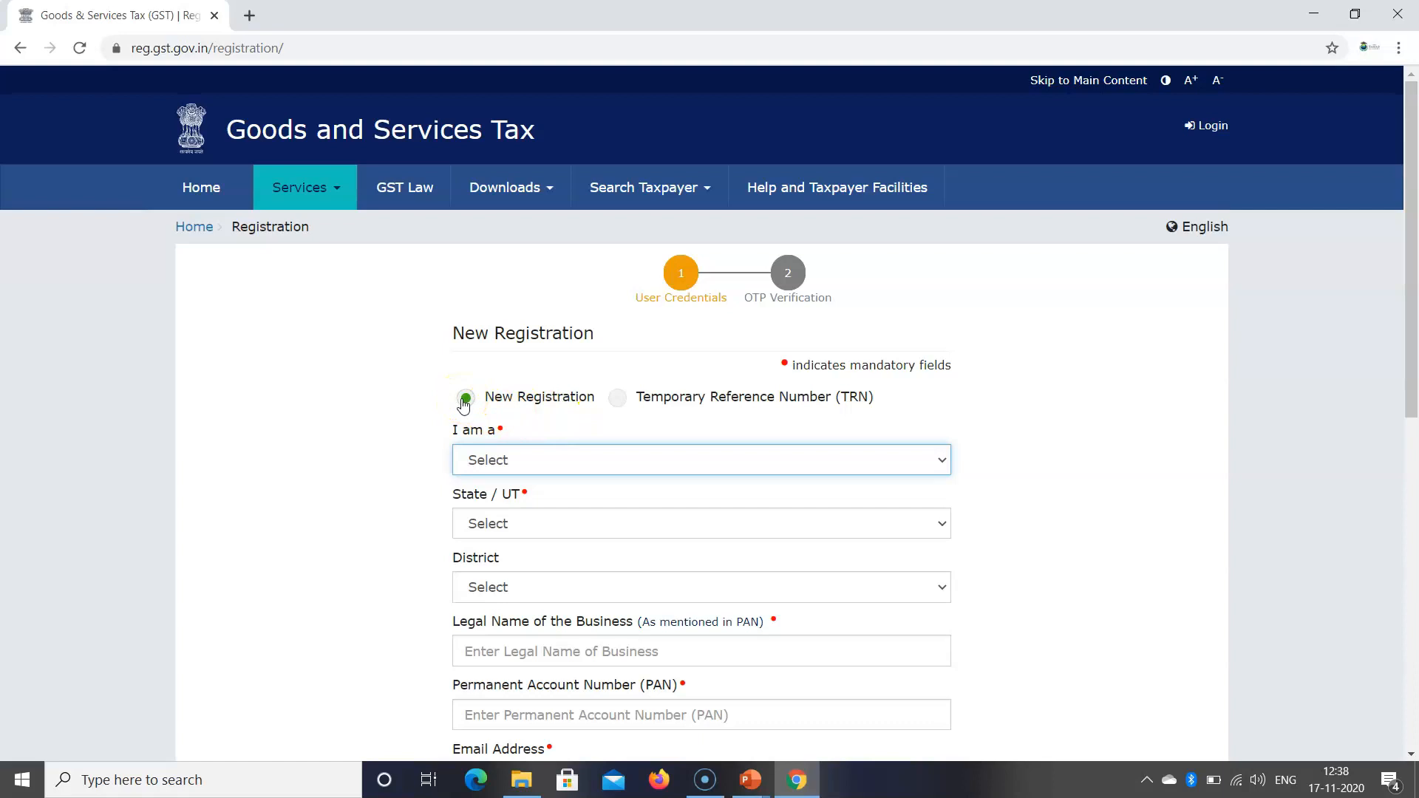
# Step: Select Taxpayer as the 'I am a' applicant type
pyautogui.scroll(-1, 434, 436)
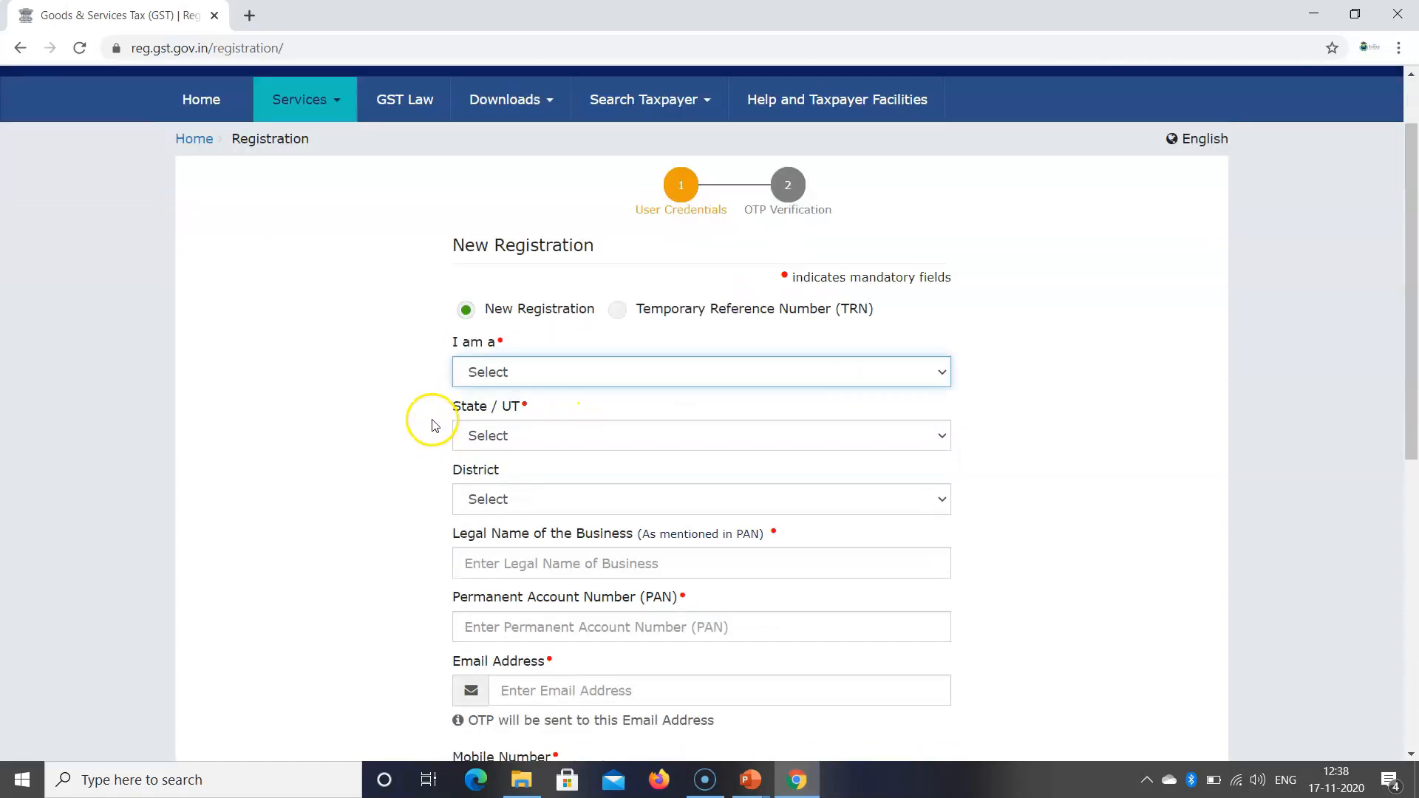
pyautogui.click(537, 374)
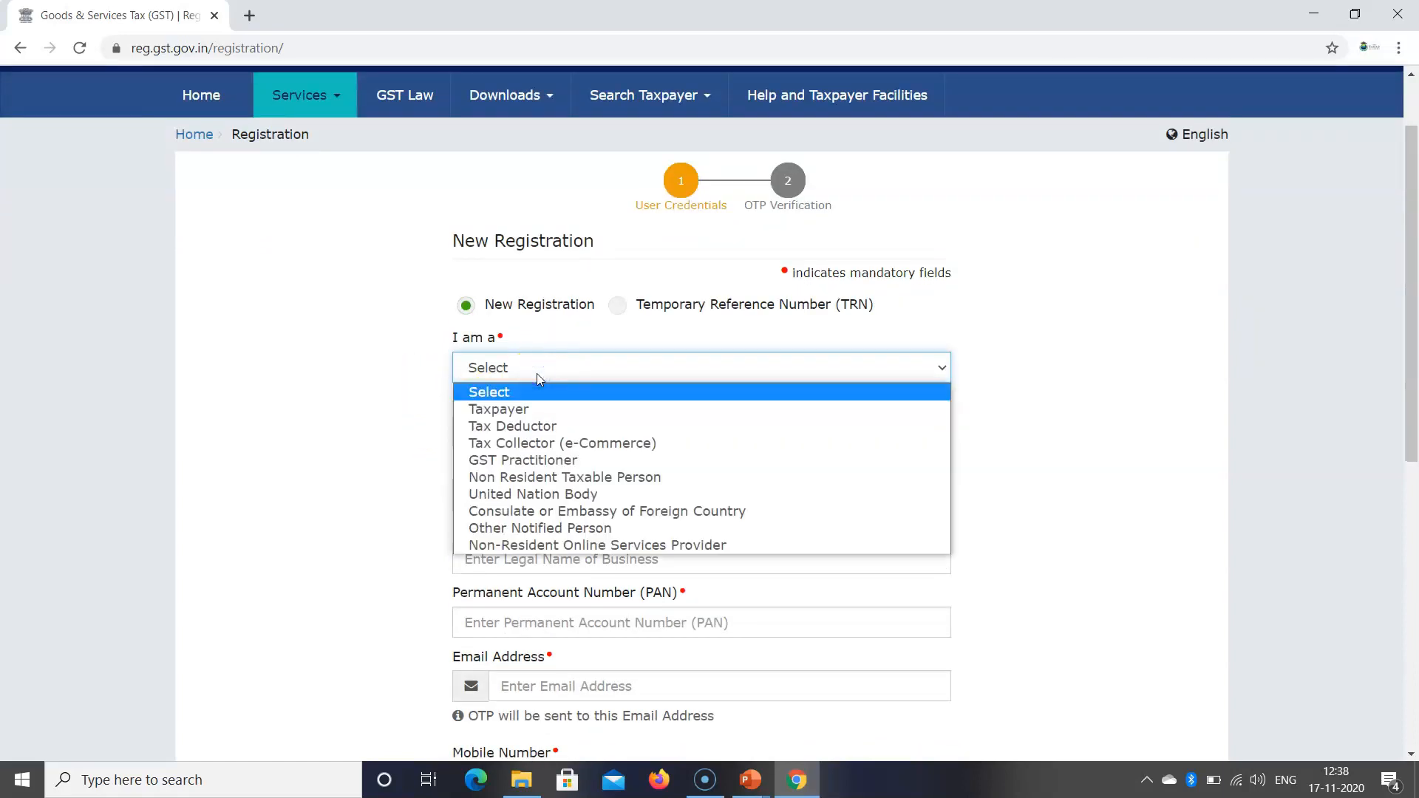
pyautogui.click(536, 428)
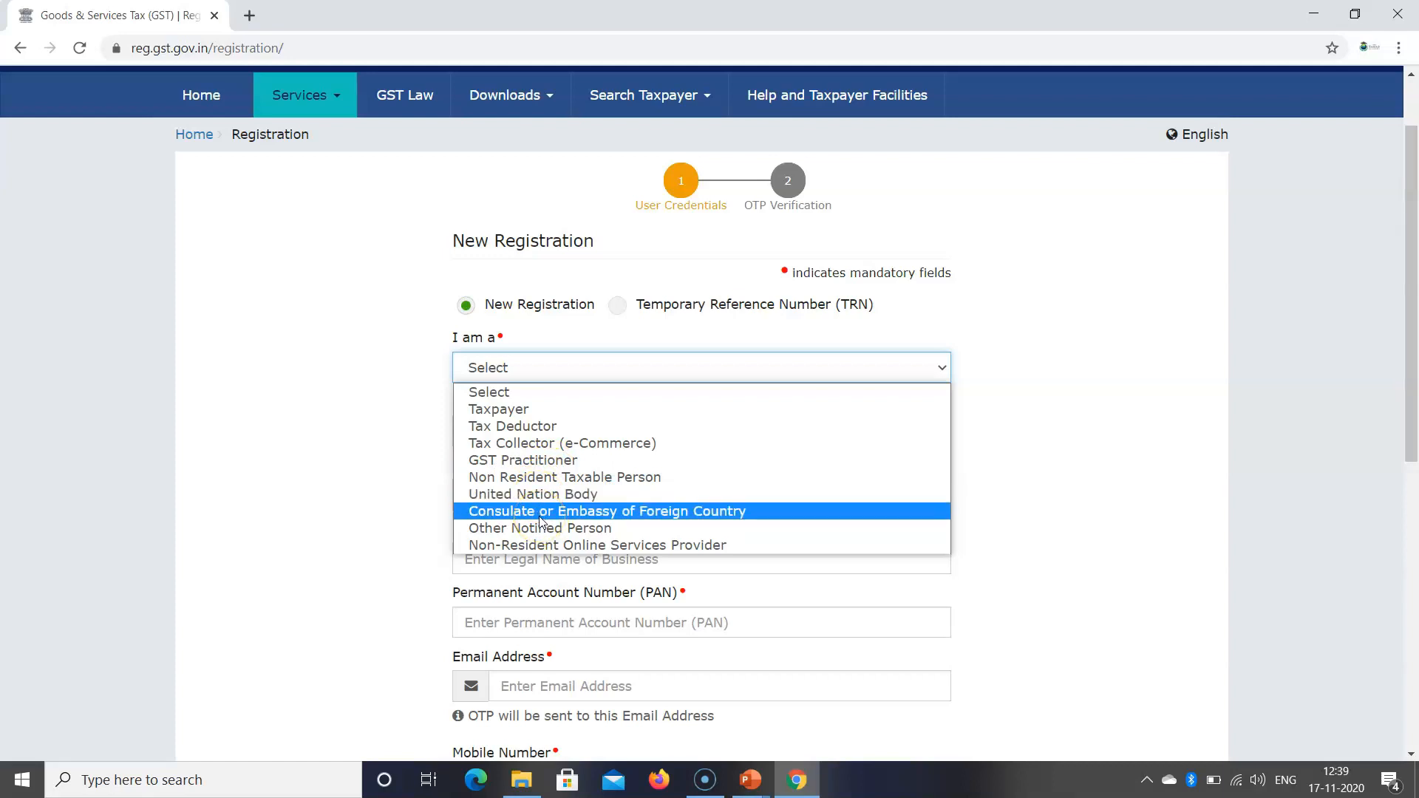
pyautogui.click(535, 540)
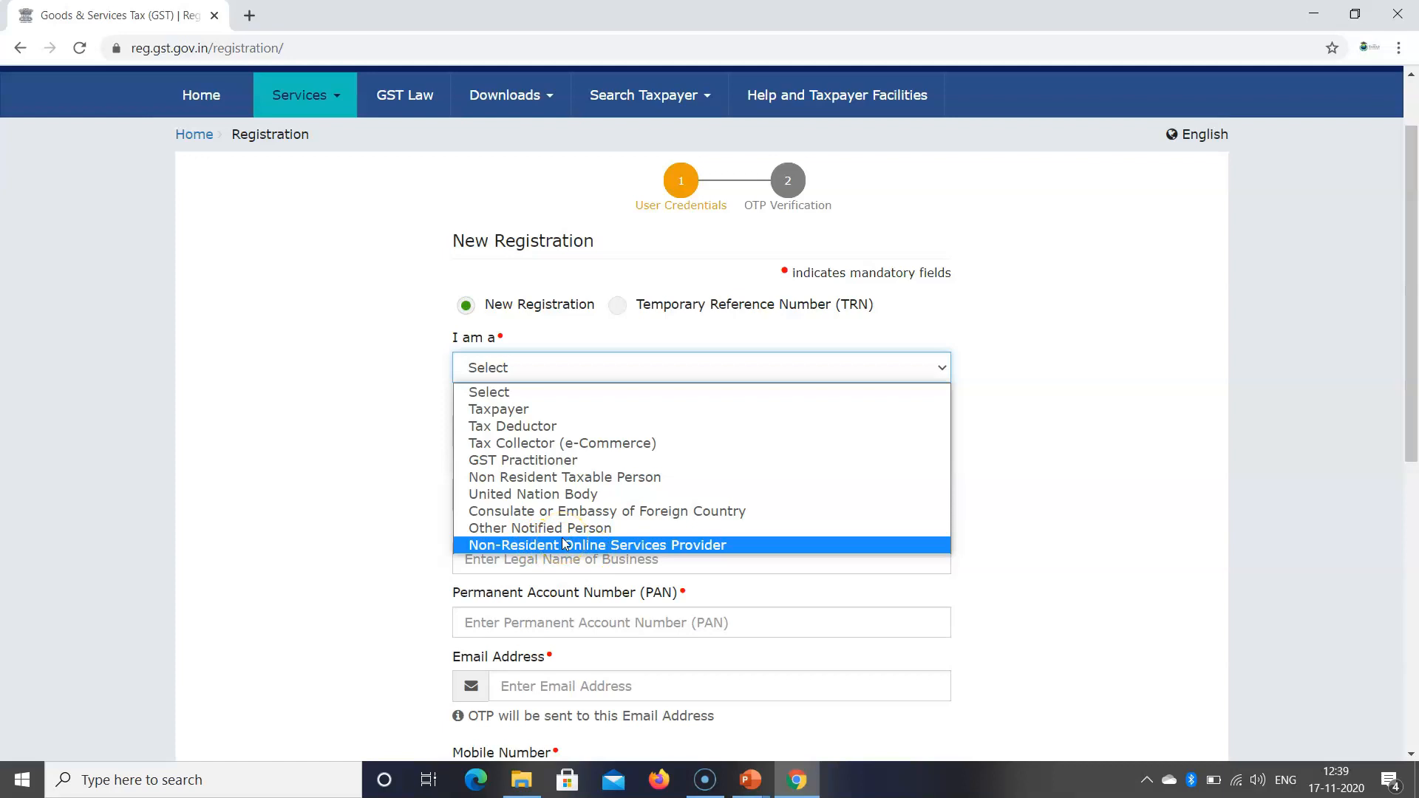
pyautogui.click(498, 410)
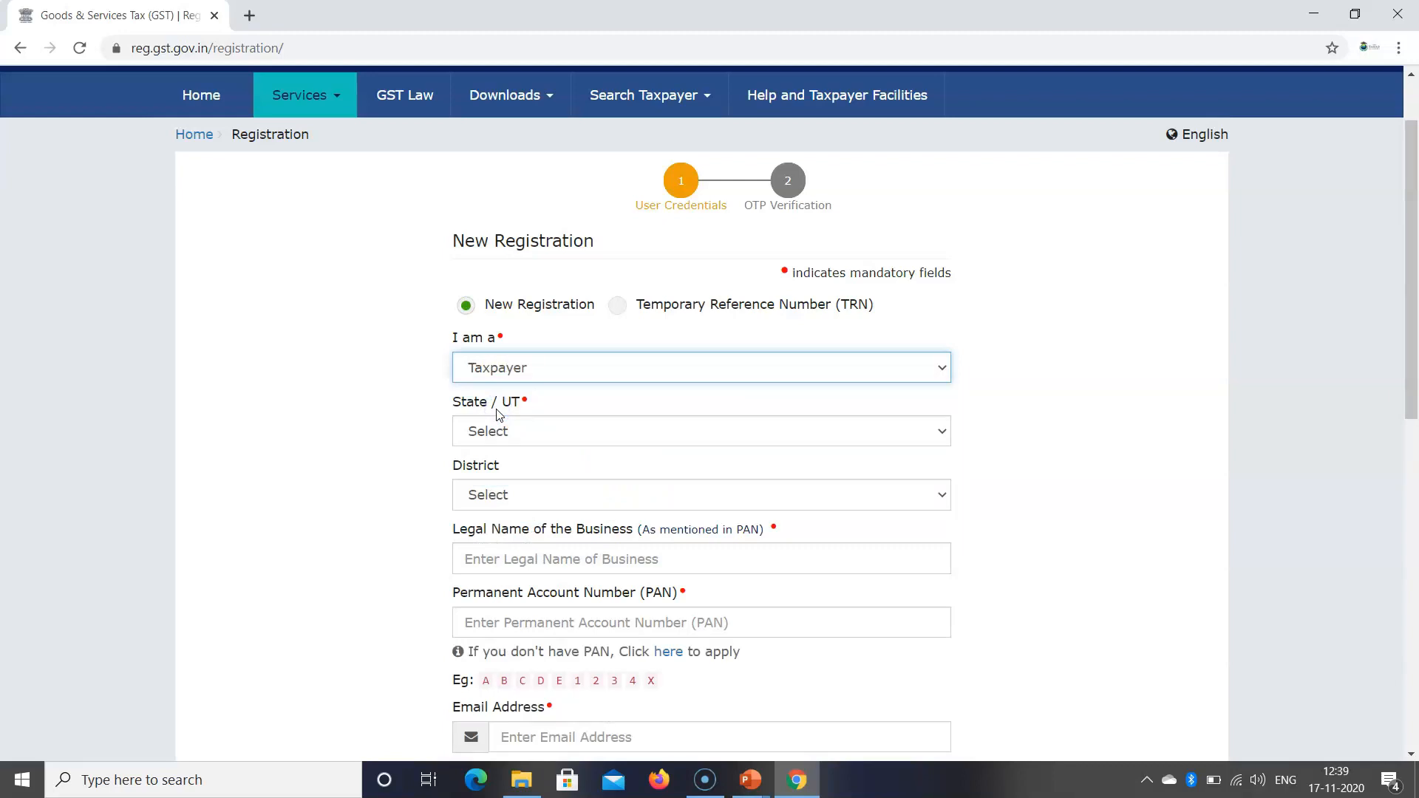
# Step: Choose Rajasthan as the State / UT and Jaipur as the District
pyautogui.click(499, 437)
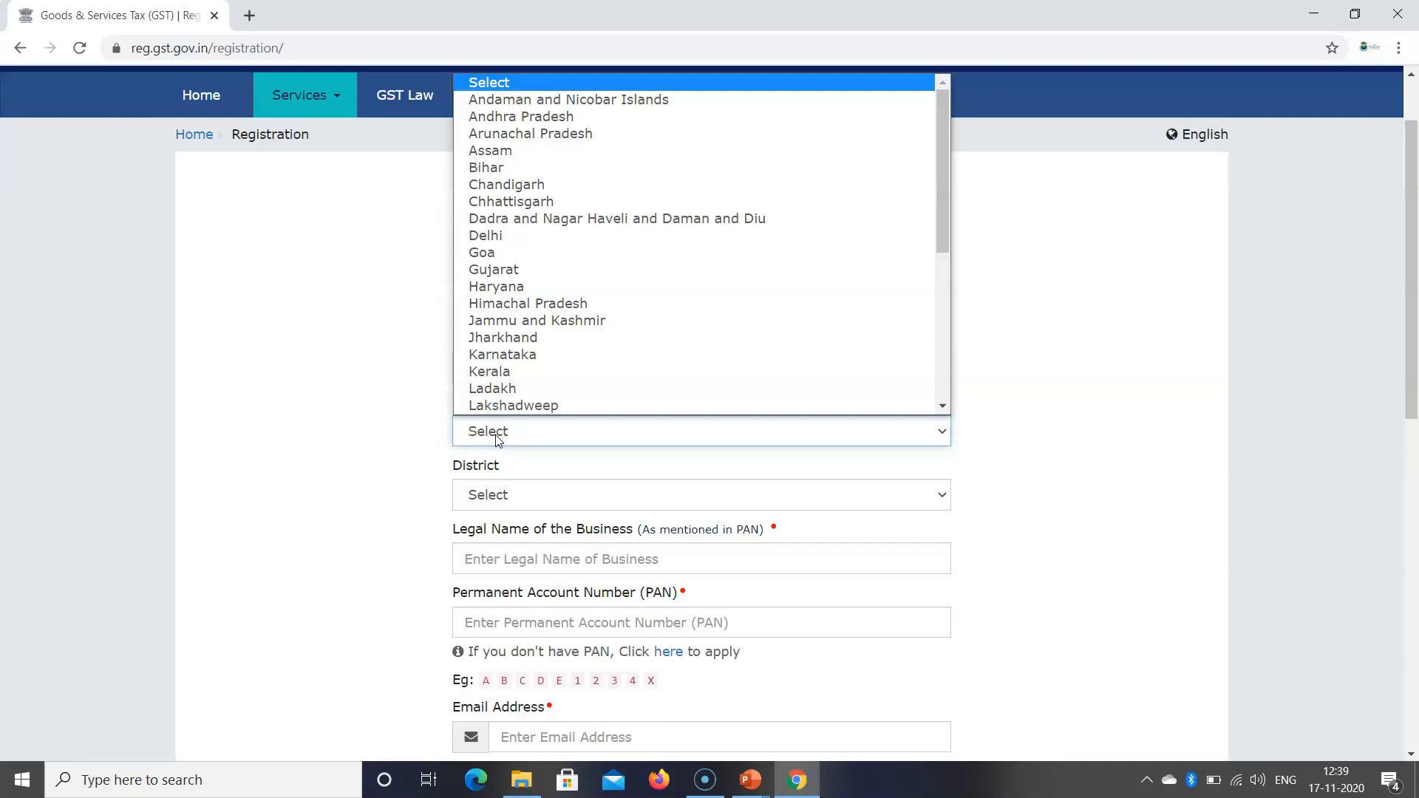
pyautogui.press('r')
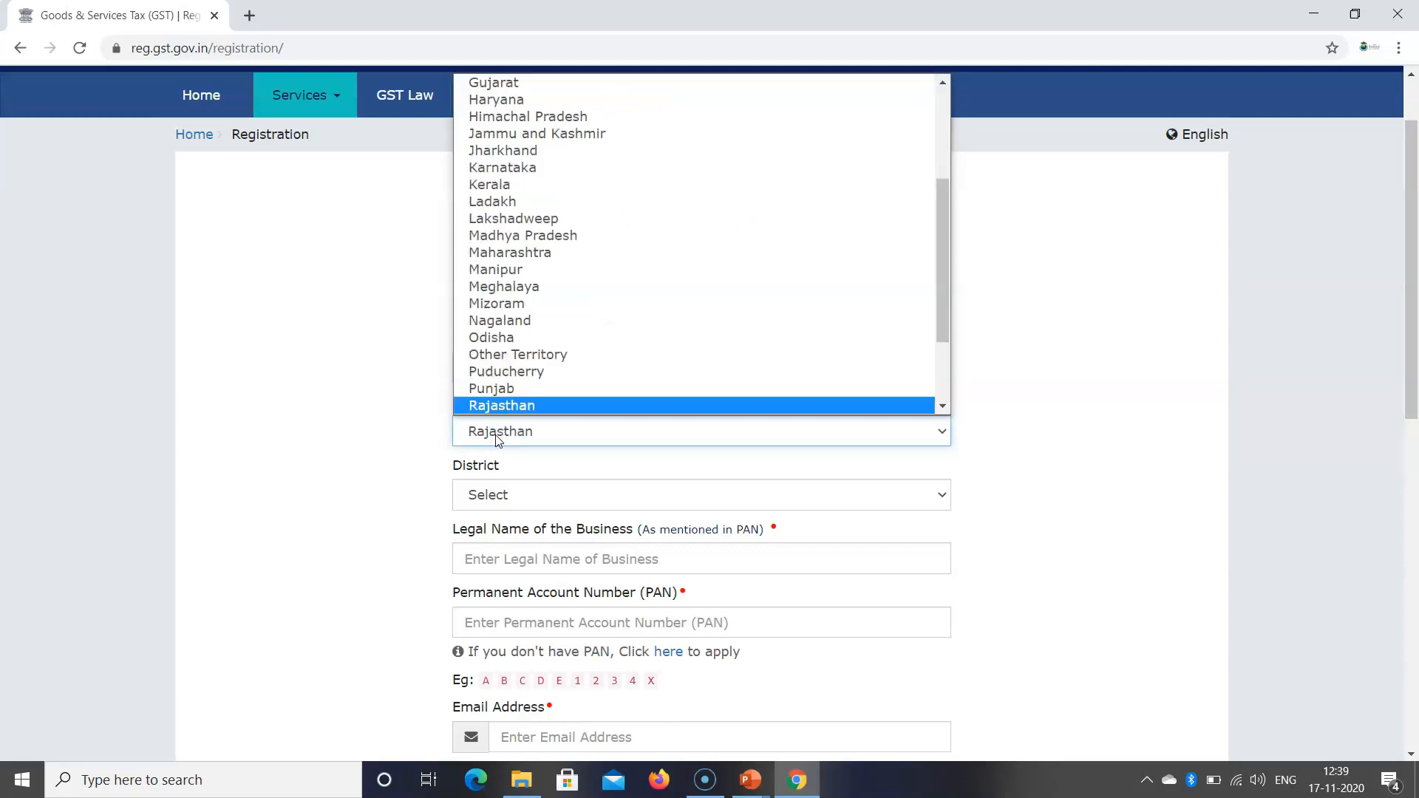
pyautogui.press('Return')
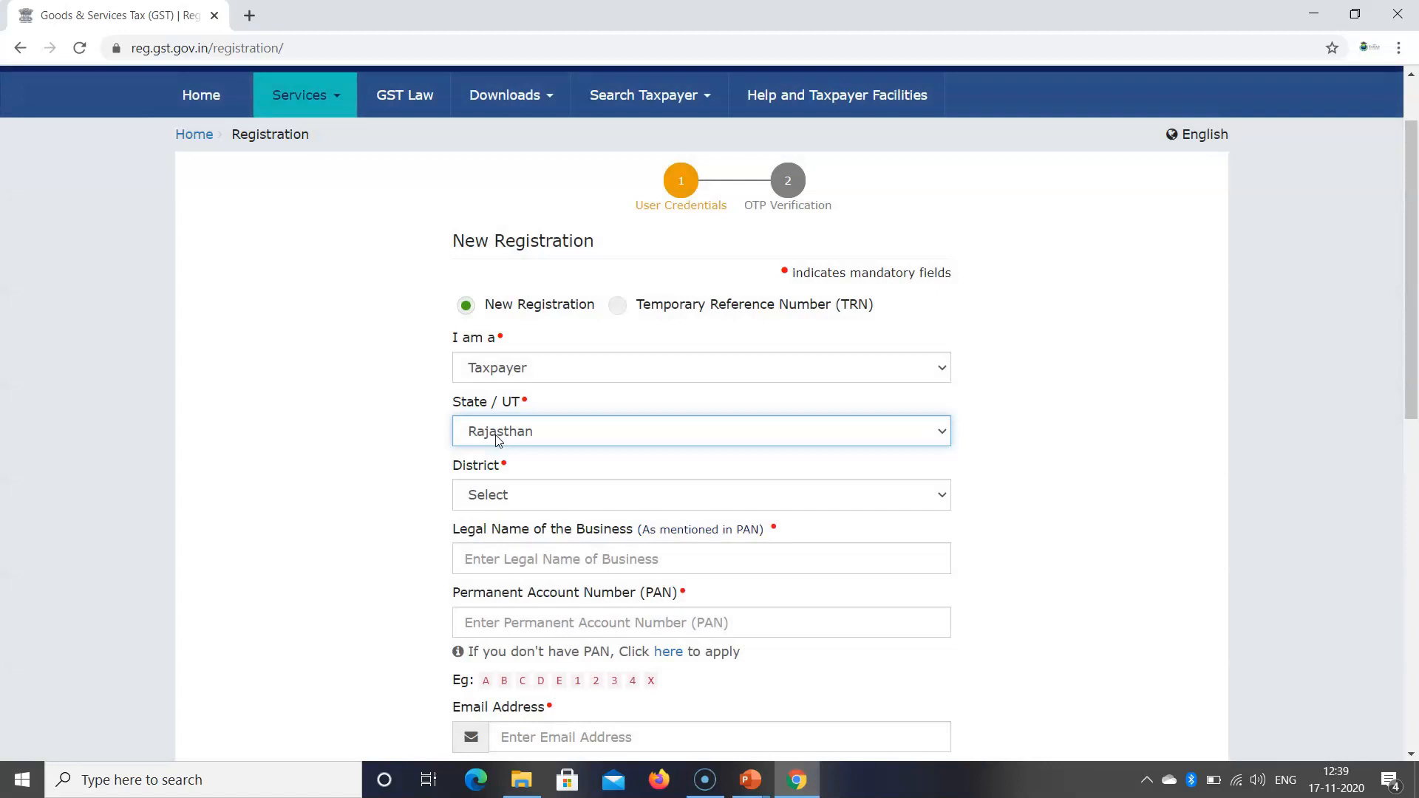
pyautogui.click(553, 500)
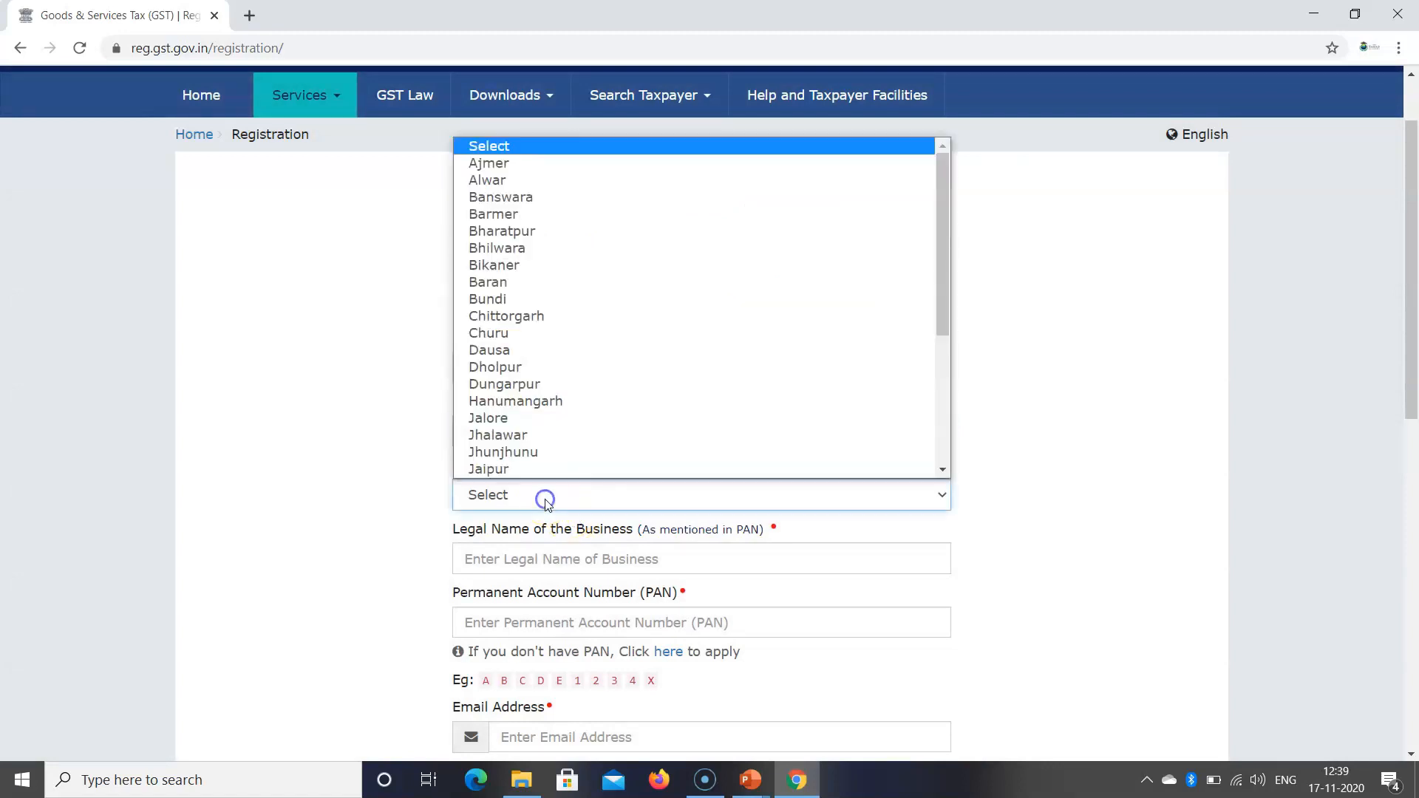
pyautogui.press('j')
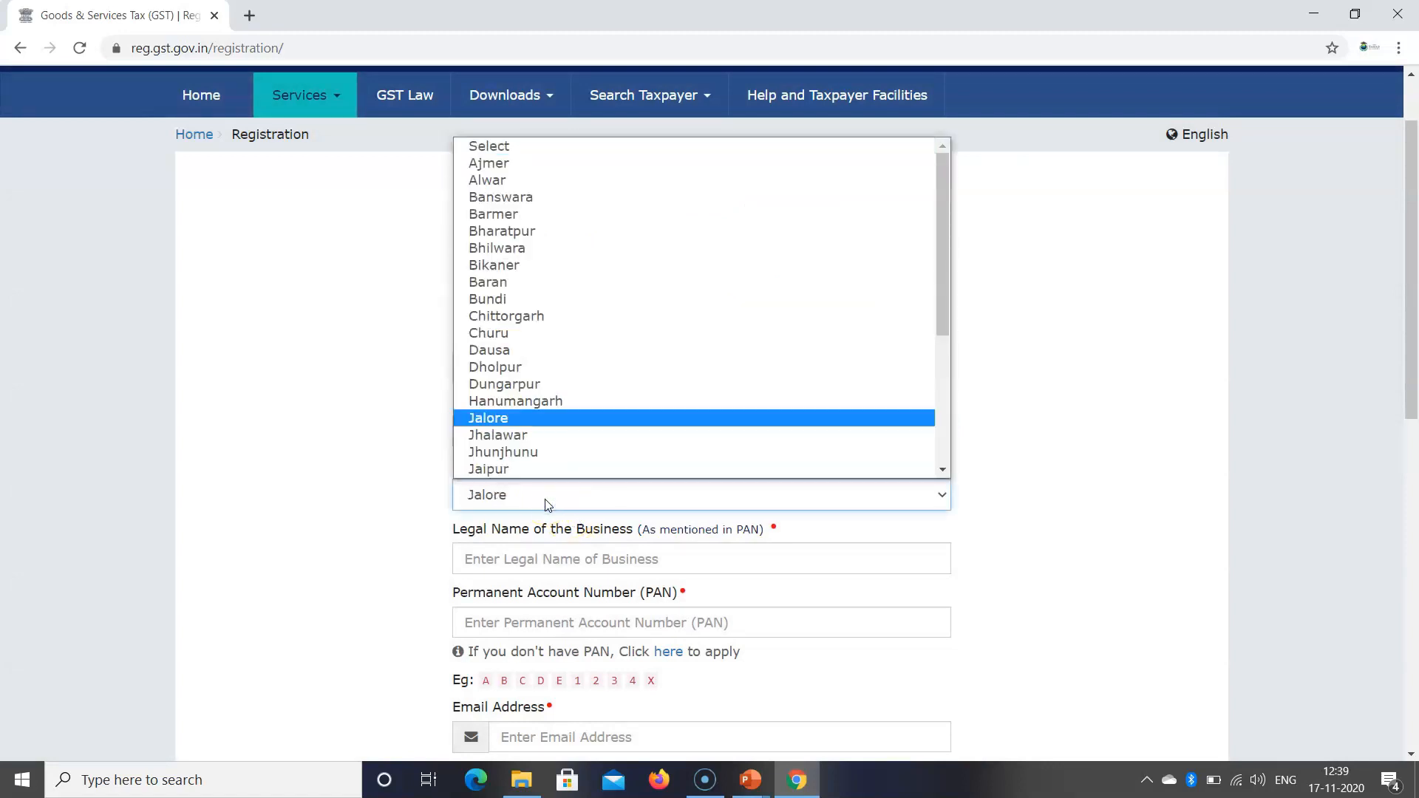
pyautogui.press('j')
pyautogui.press('j')
pyautogui.press('j')
pyautogui.press('Return')
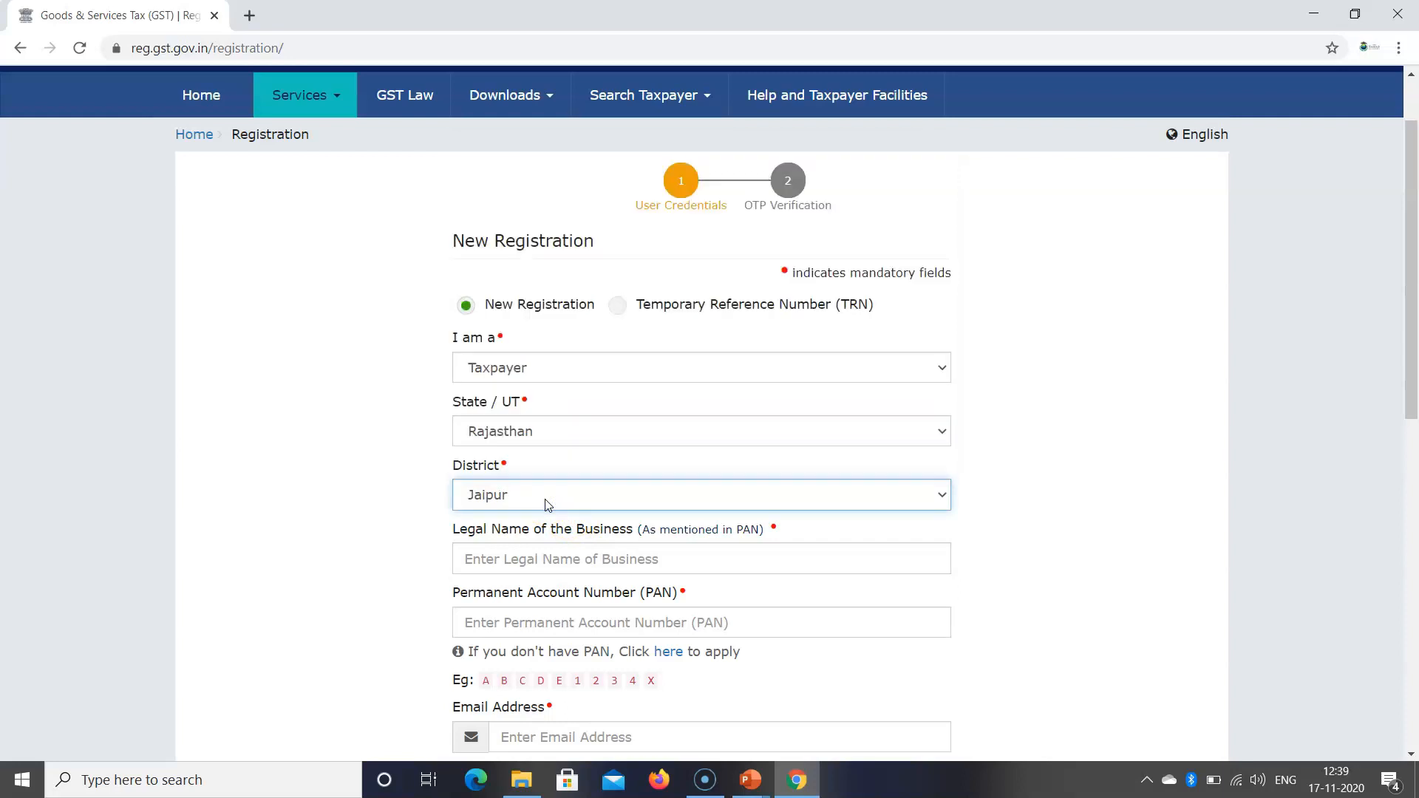
pyautogui.click(513, 560)
# Step: Enter legal business name 'THE SAMAD ACADEMY' and the business's PAN
pyautogui.write('THE ')
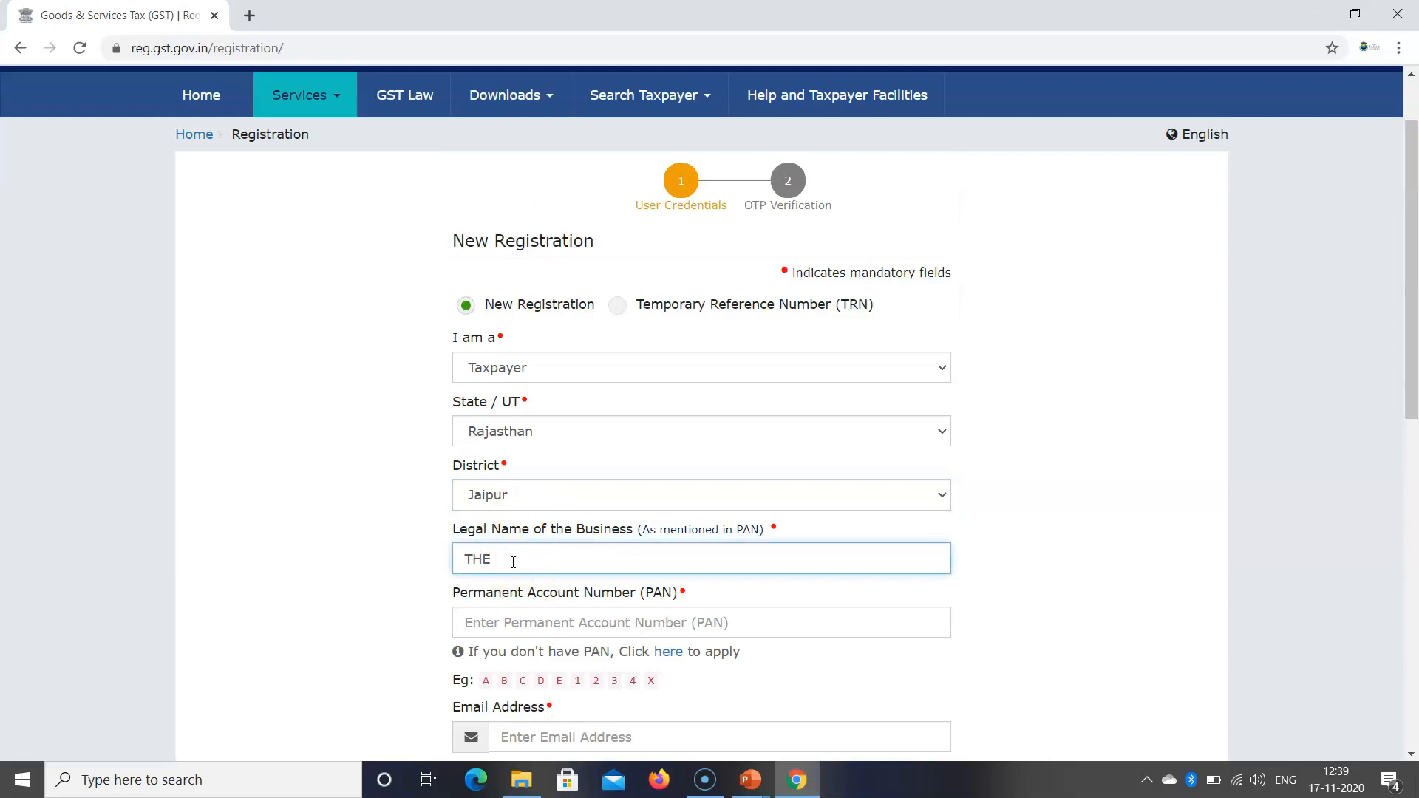
pyautogui.write('SAMAD ACADEMY')
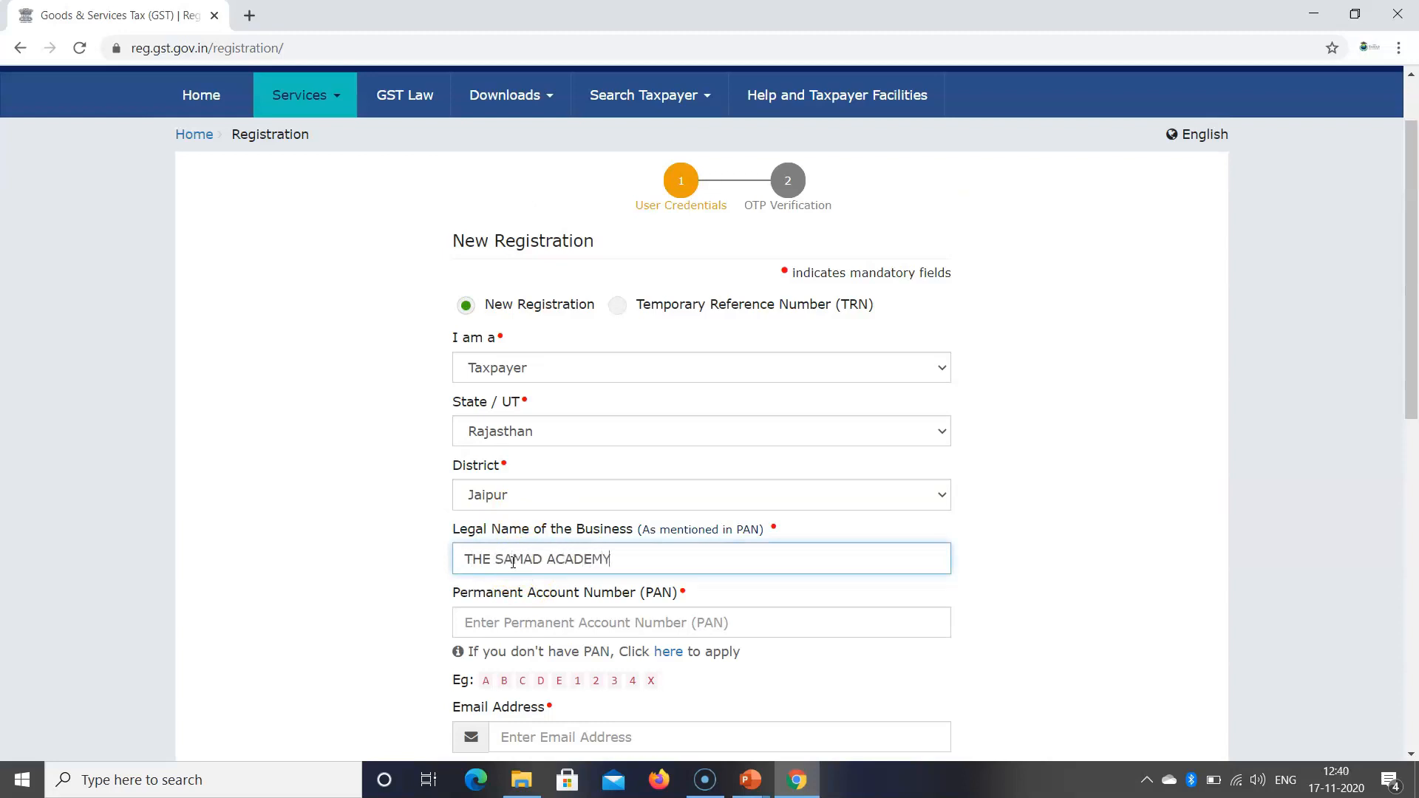
pyautogui.click(486, 630)
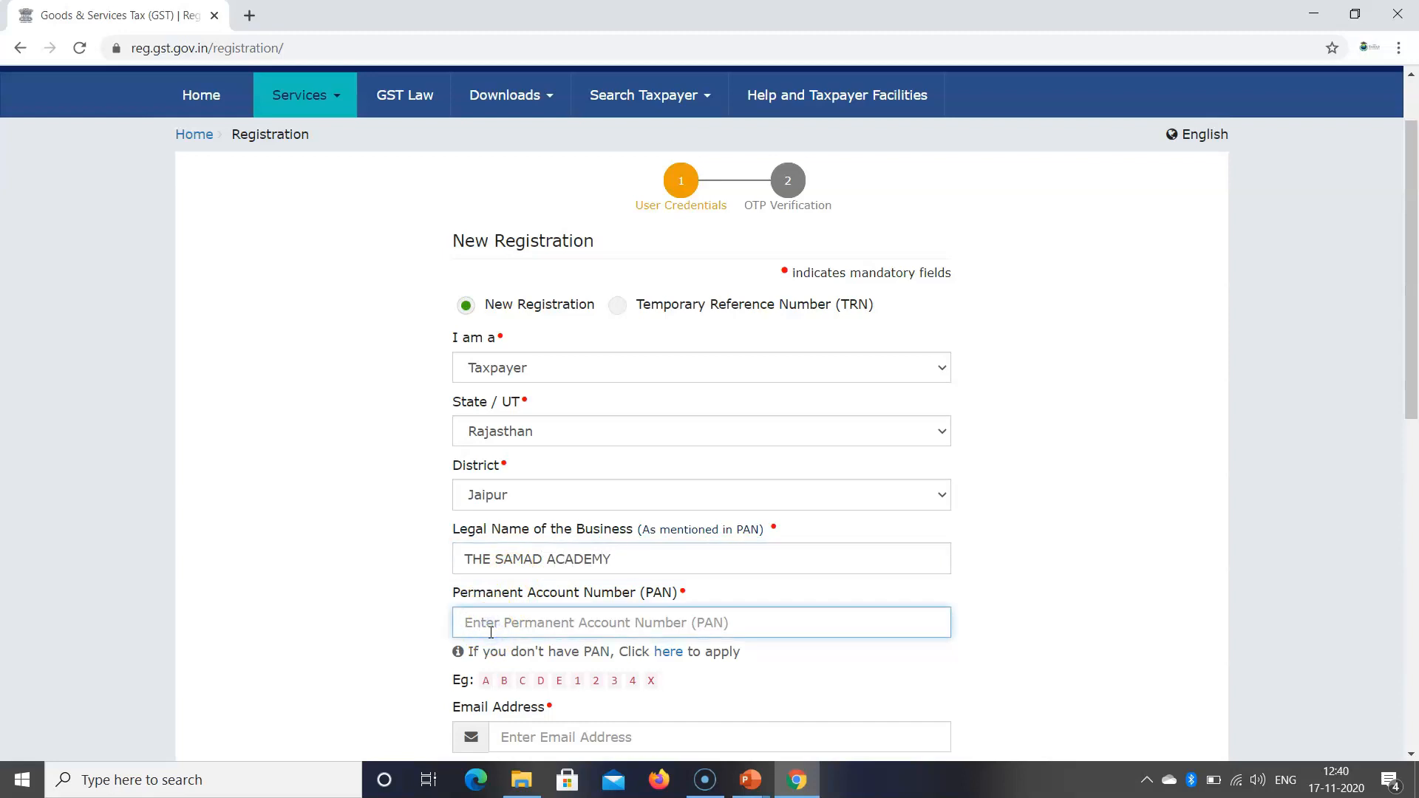
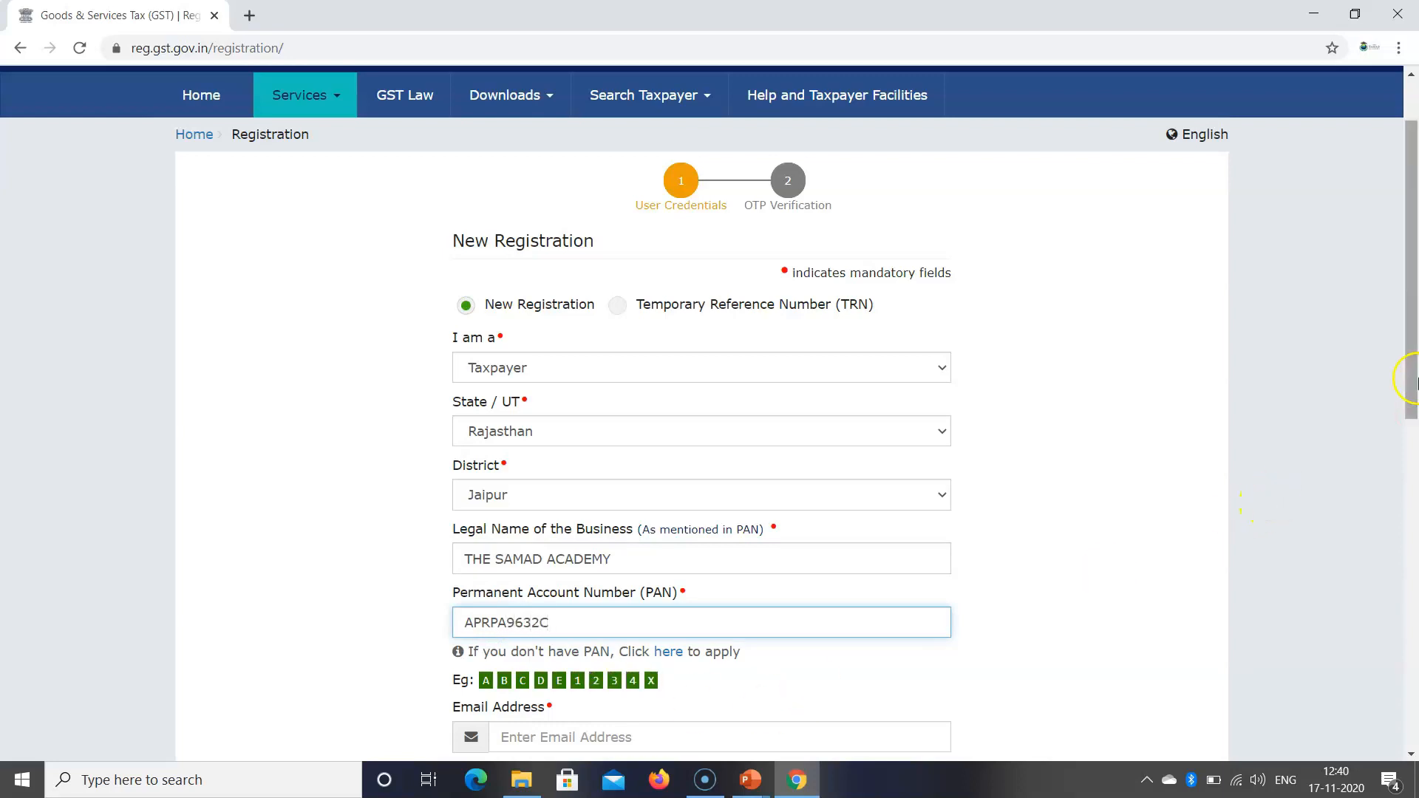
pyautogui.moveTo(1412, 378); pyautogui.dragTo(1412, 442)
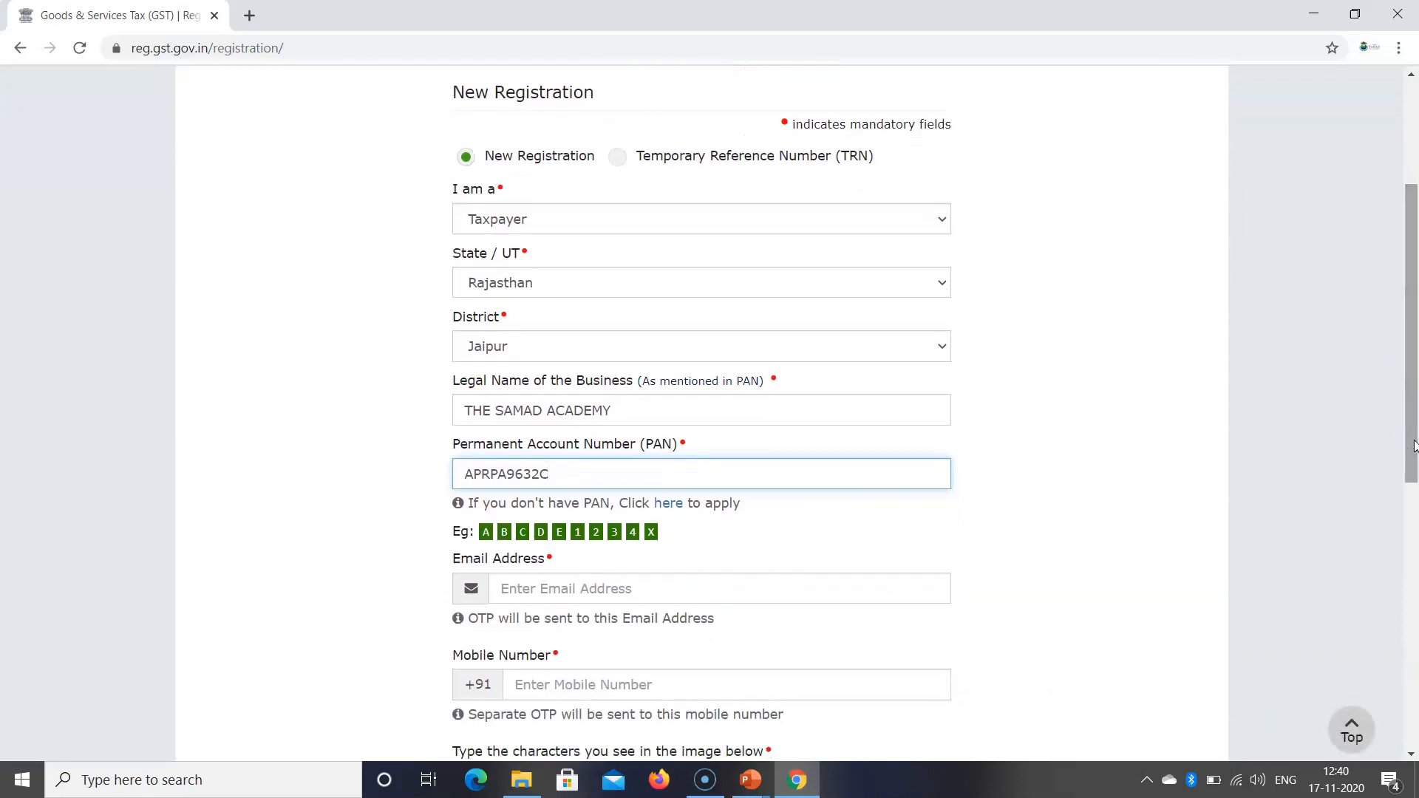
pyautogui.moveTo(1415, 446); pyautogui.dragTo(1414, 469)
# Step: Fill in the contact e-mail, mobile number and captcha, then submit Part A
pyautogui.click(596, 533)
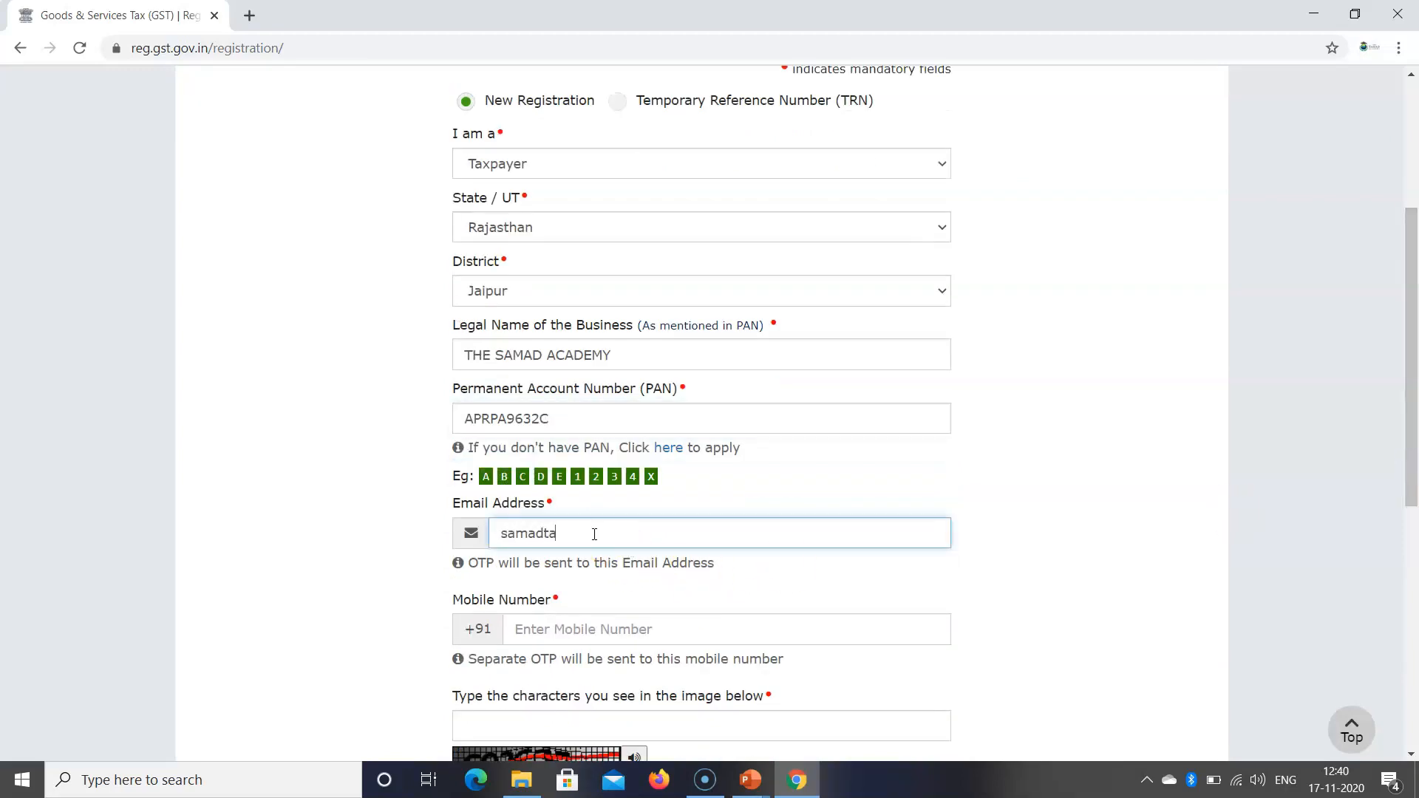
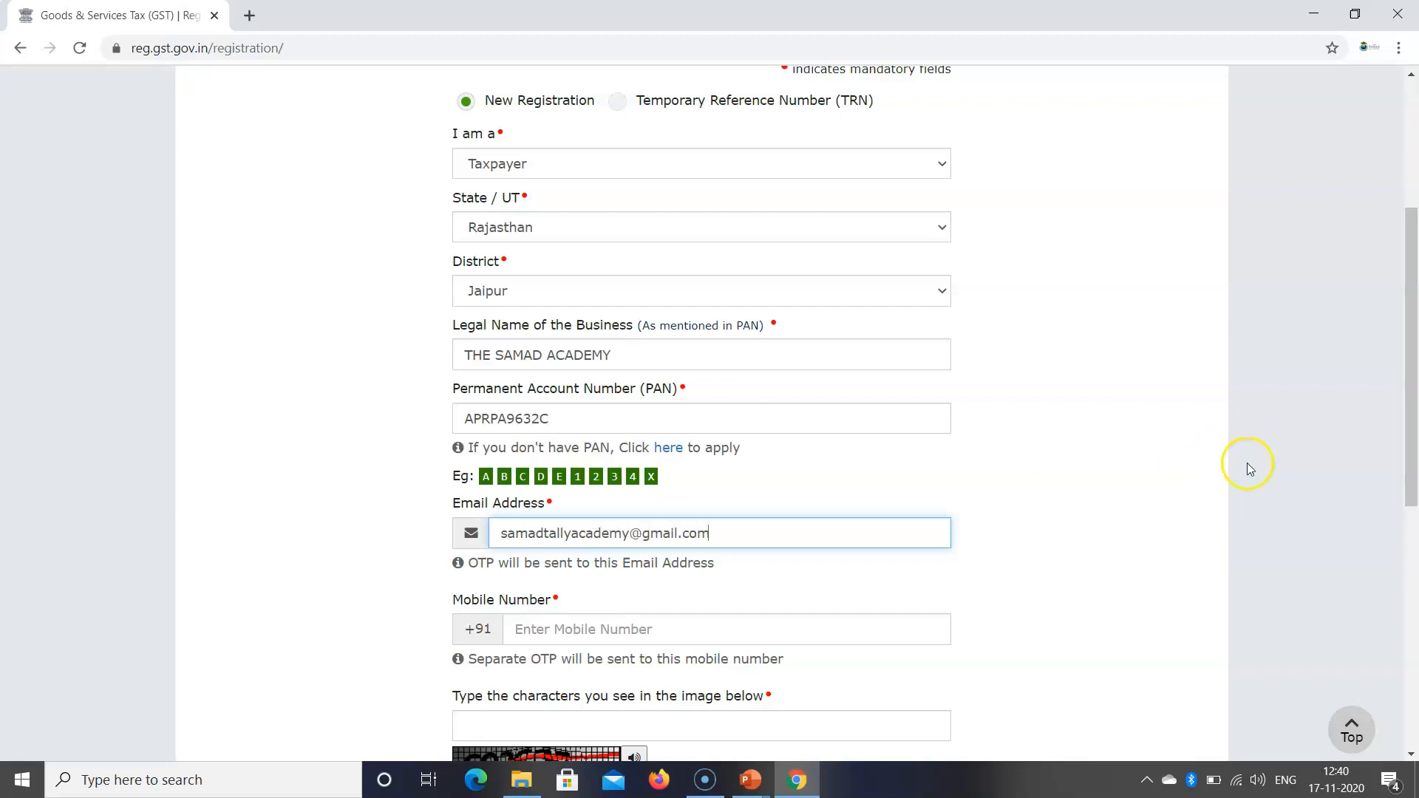
pyautogui.moveTo(1412, 434); pyautogui.dragTo(1412, 491)
pyautogui.click(695, 490)
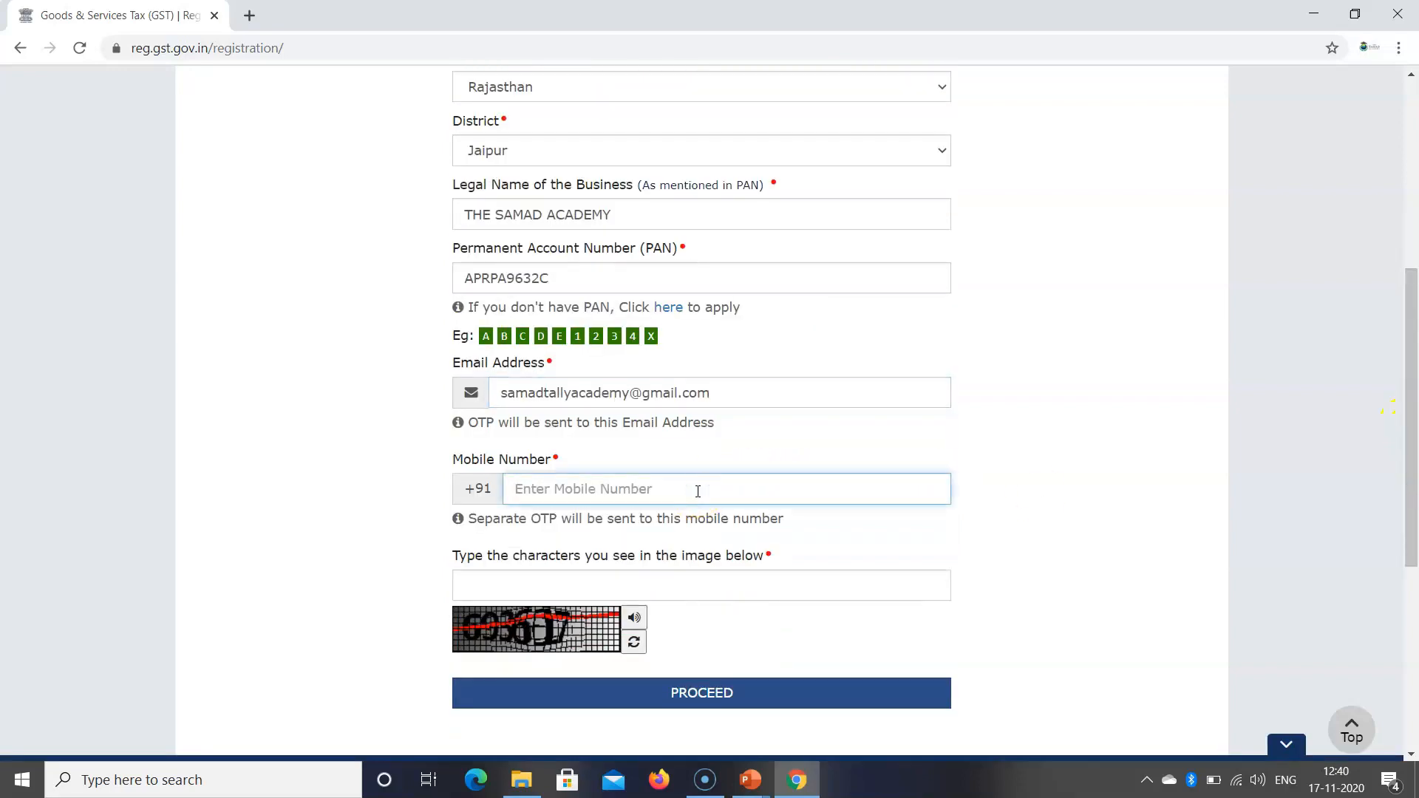
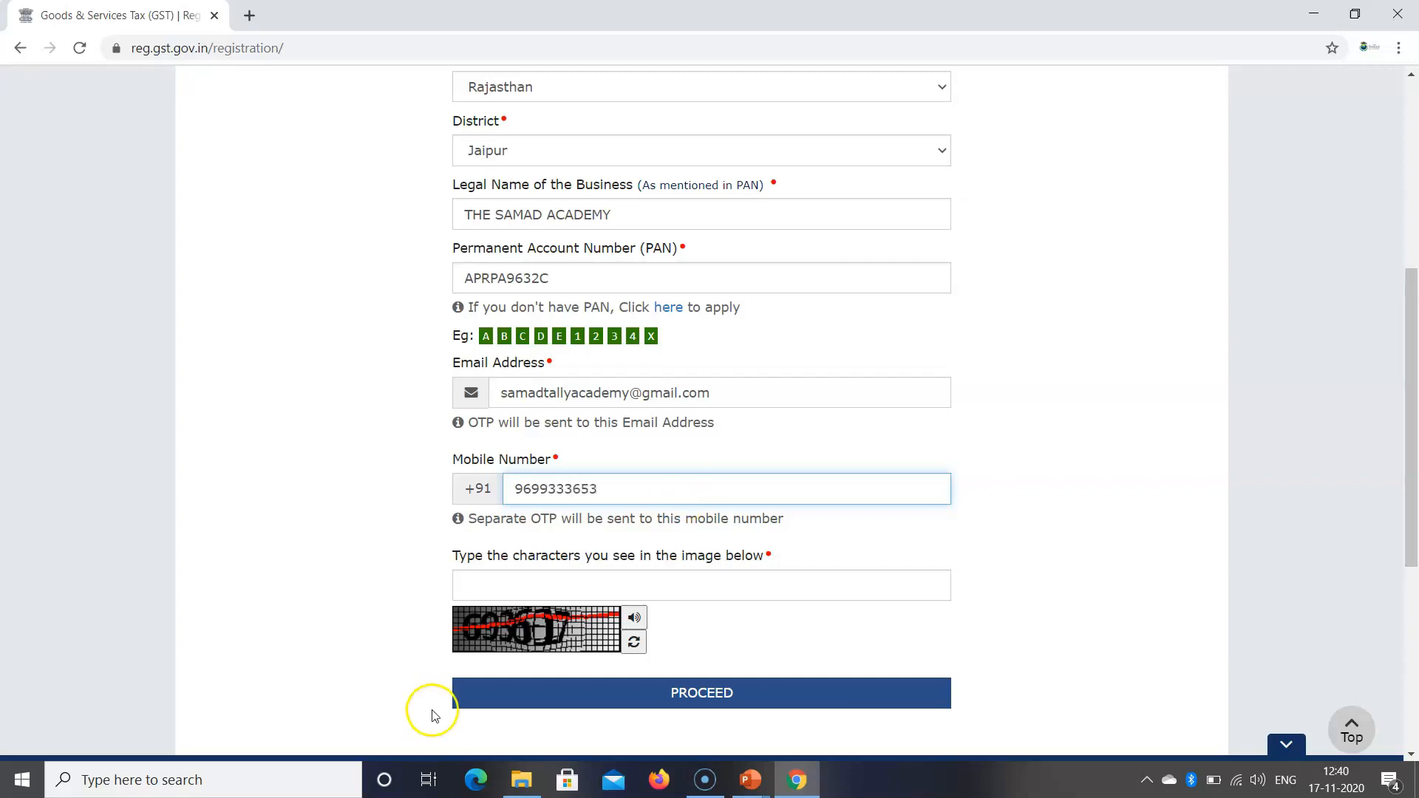
pyautogui.click(503, 588)
pyautogui.write('693')
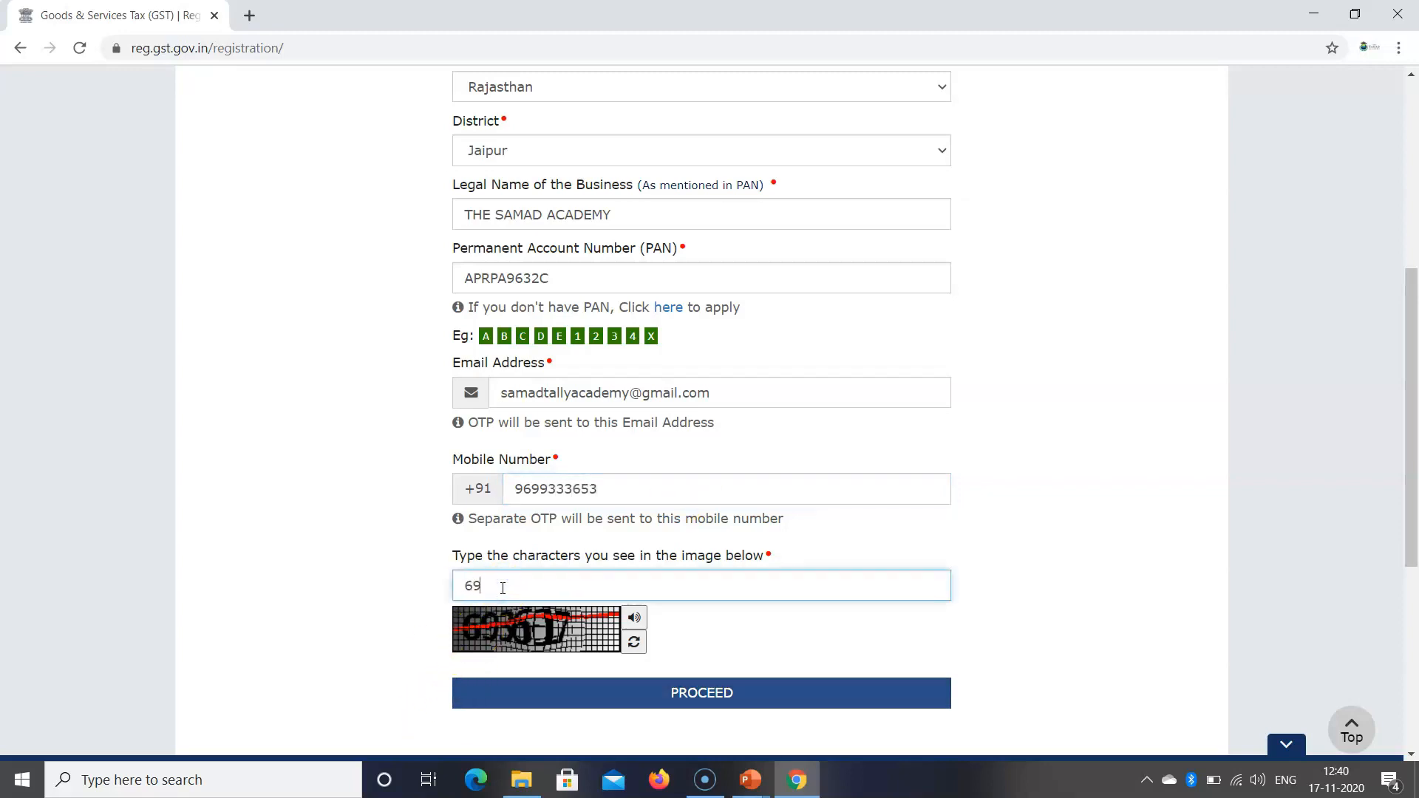
pyautogui.write('617')
pyautogui.click(699, 691)
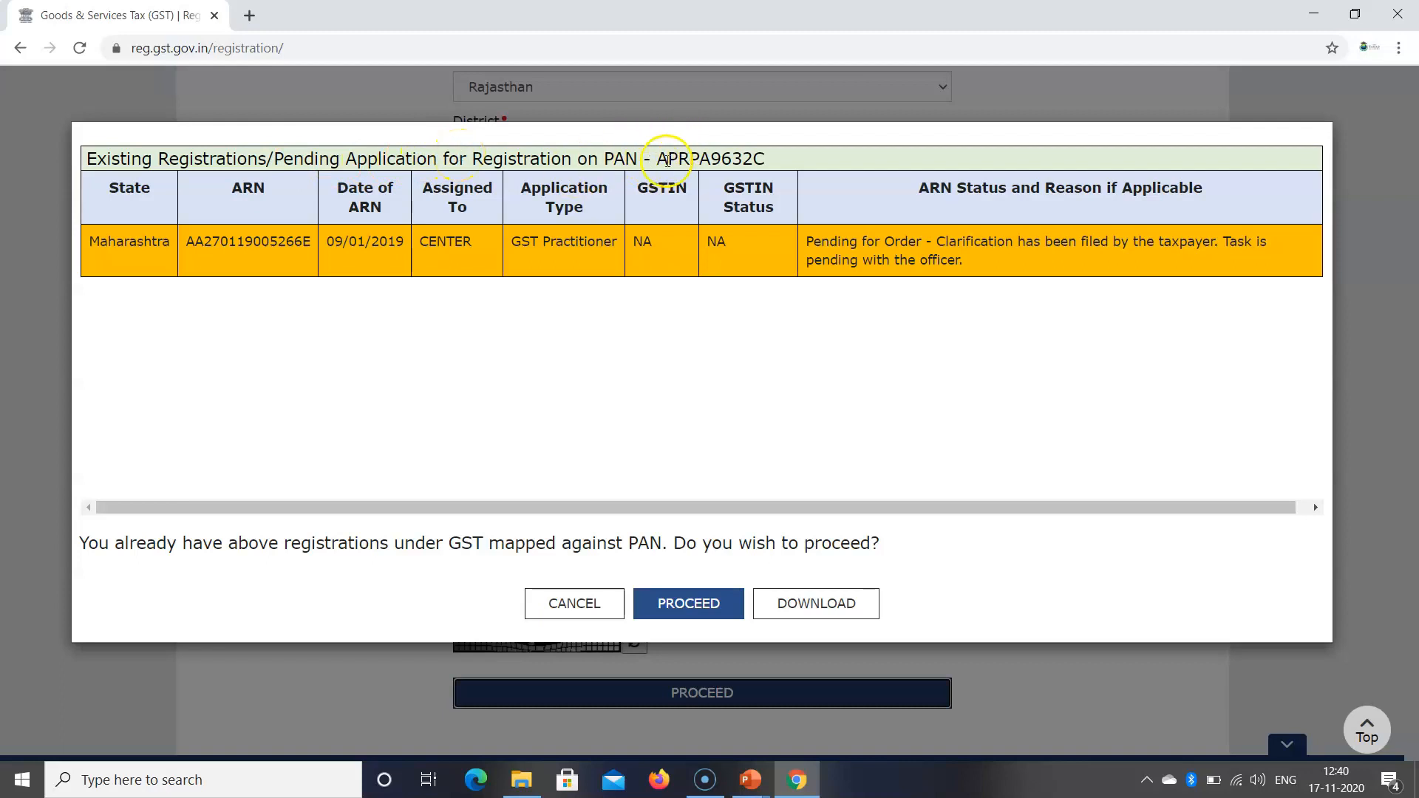
# Step: Review the PAN and ARN date in the existing-registrations warning, then proceed past it
pyautogui.click(658, 159)
pyautogui.moveTo(658, 159); pyautogui.dragTo(764, 158)
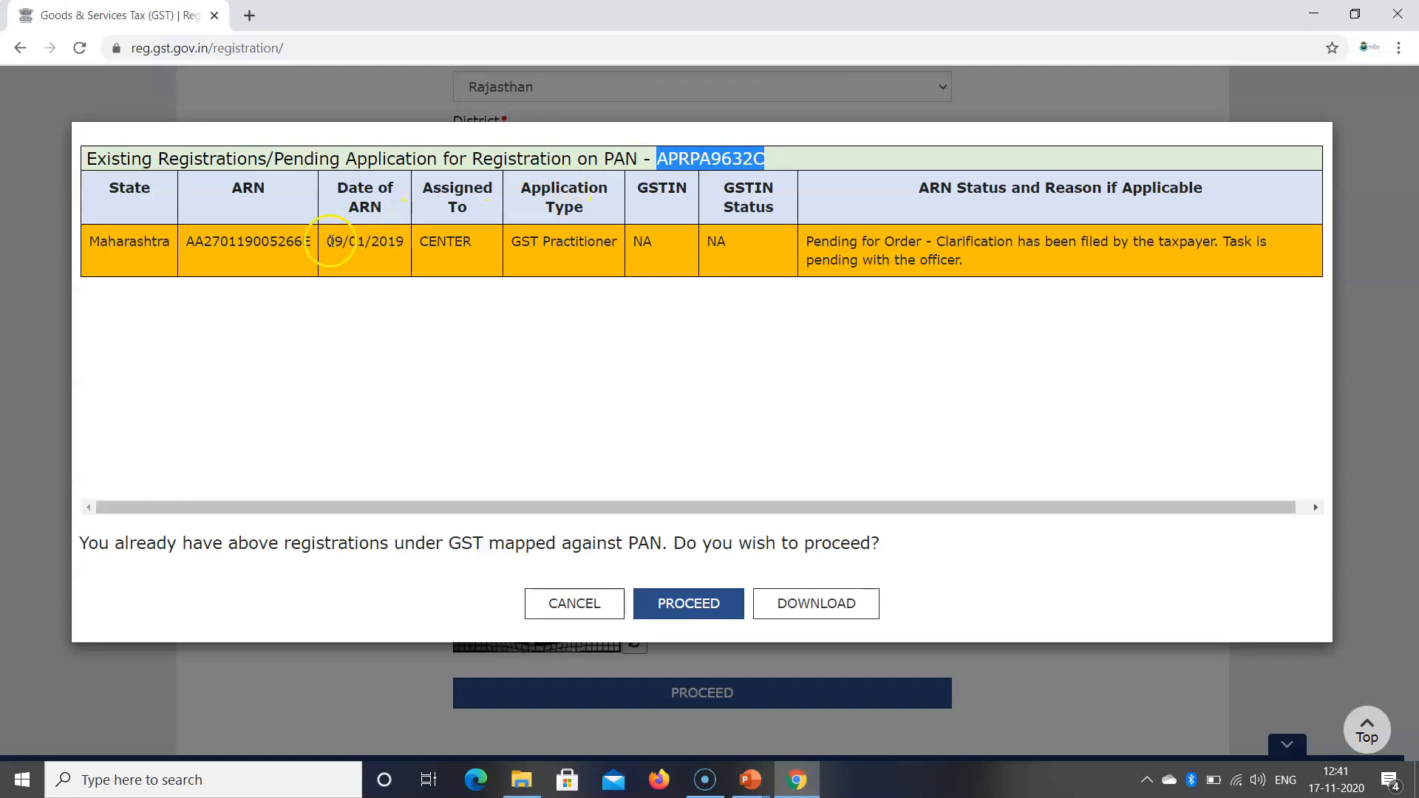
pyautogui.click(333, 239)
pyautogui.moveTo(332, 238); pyautogui.dragTo(400, 236)
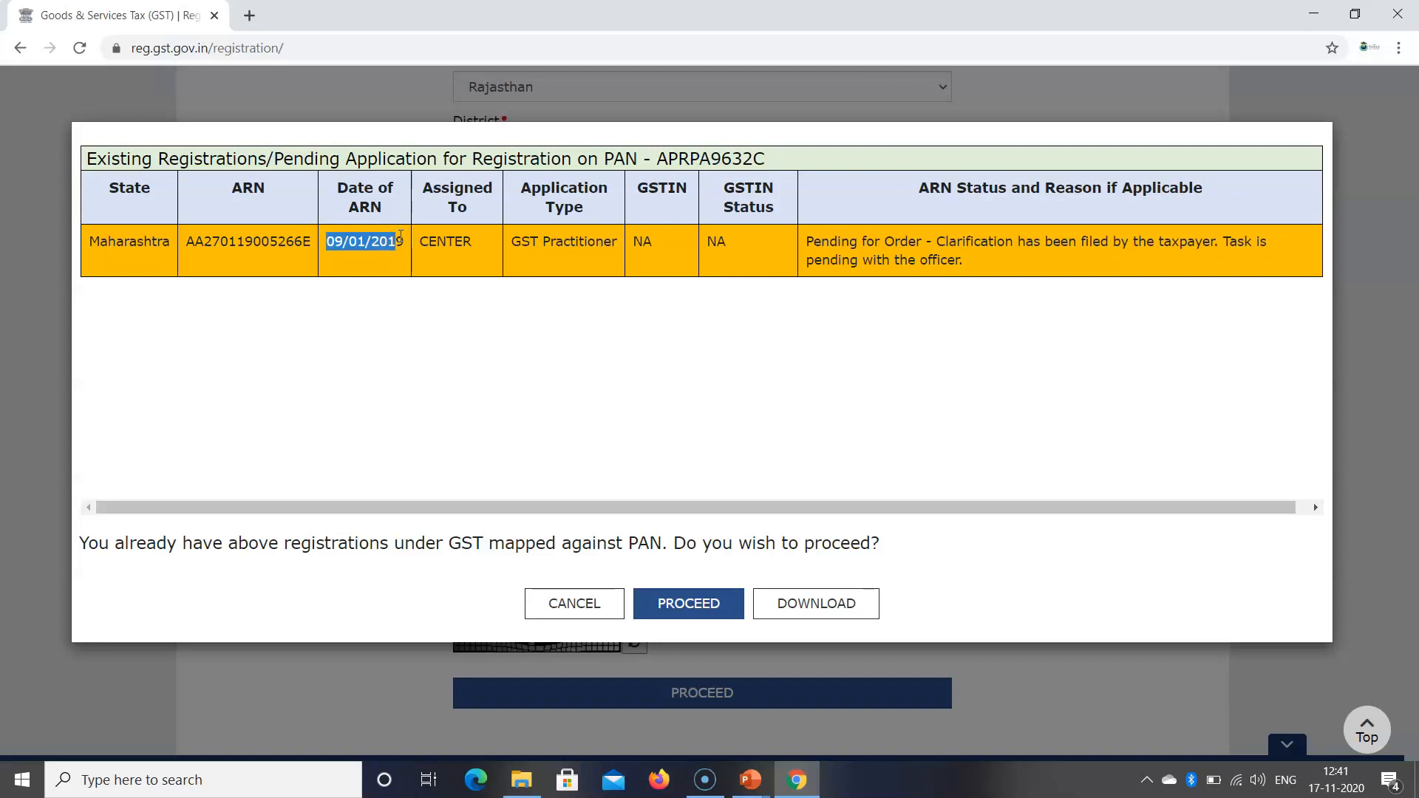
pyautogui.moveTo(415, 543); pyautogui.dragTo(509, 545)
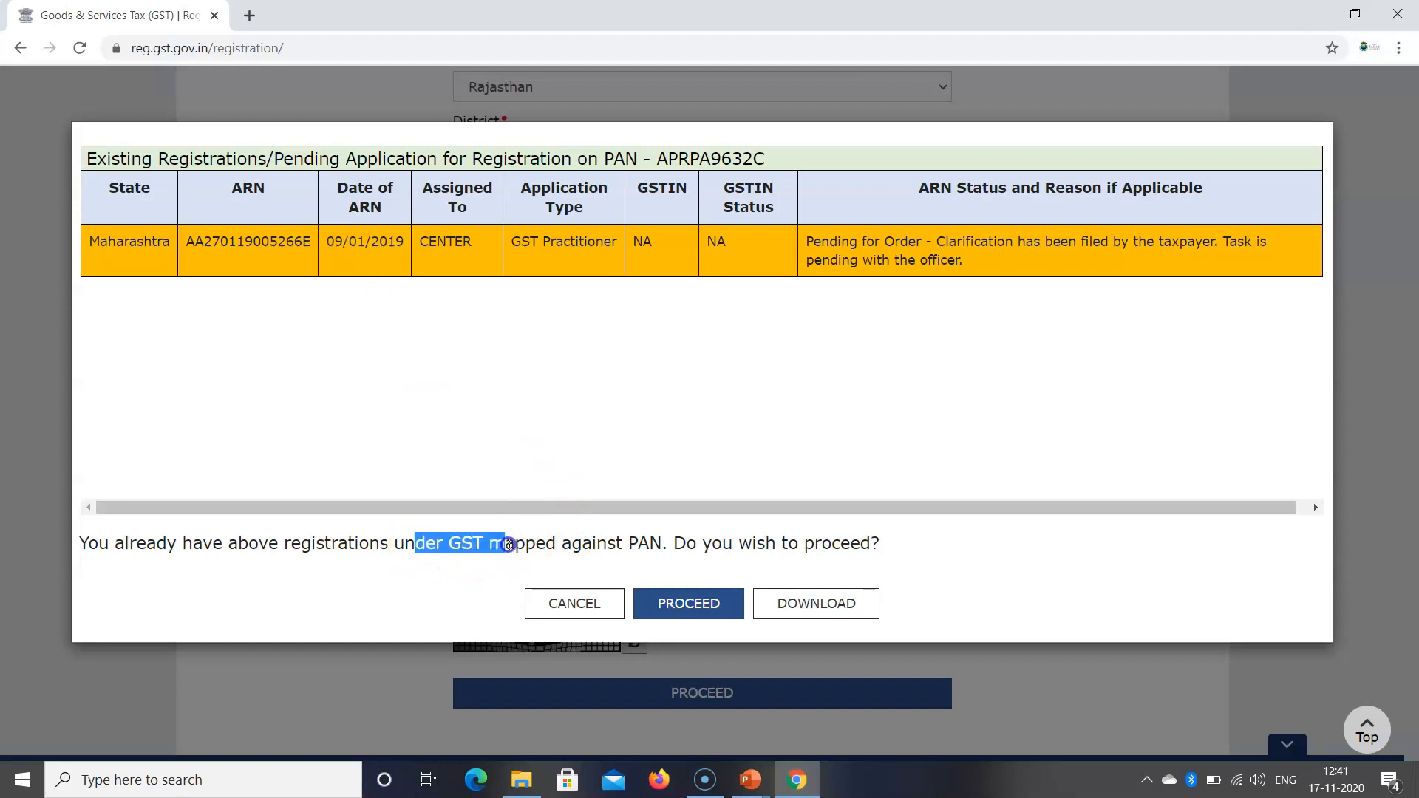
pyautogui.click(672, 603)
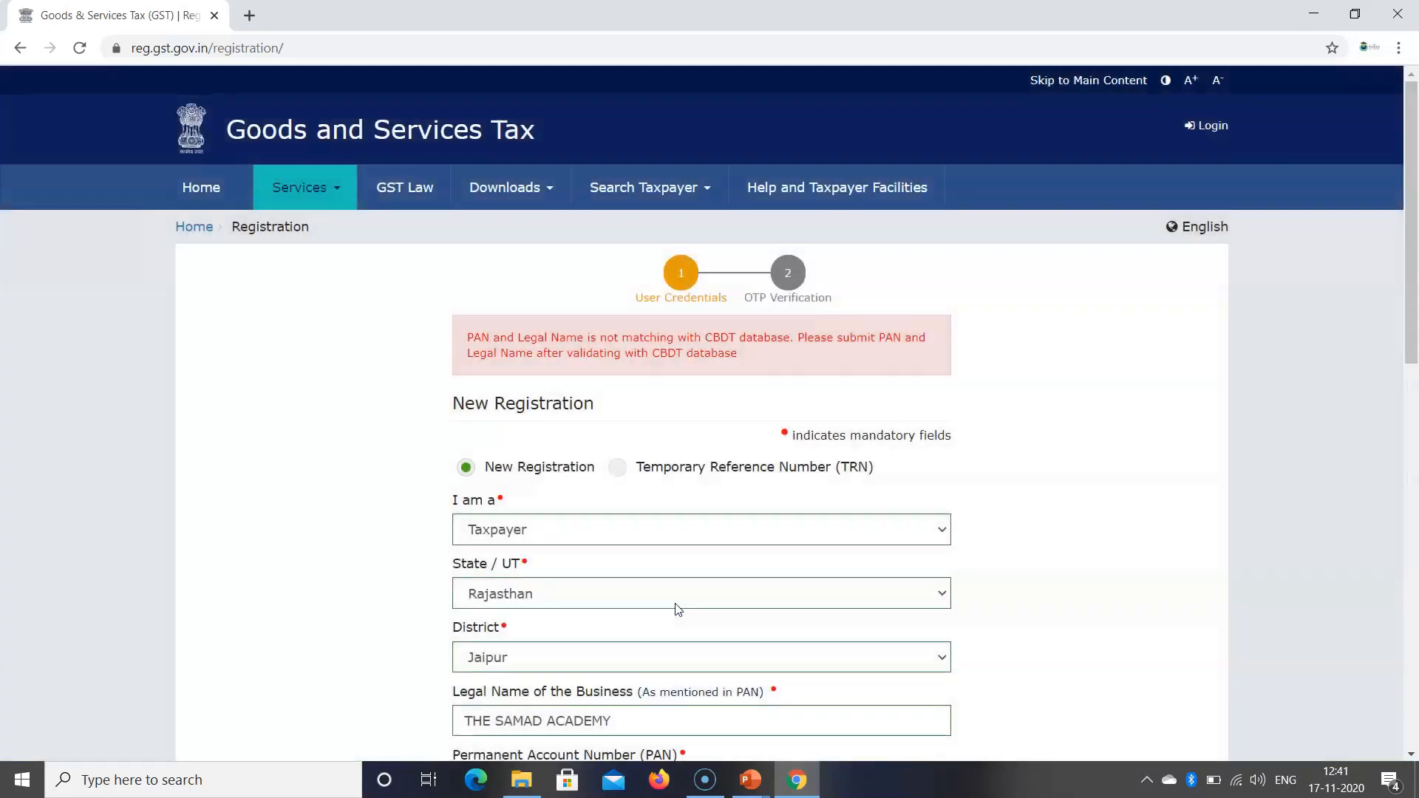
# Step: Replace the legal business name with the applicant's own name after the mismatch error
pyautogui.click(610, 339)
pyautogui.moveTo(548, 338); pyautogui.dragTo(618, 337)
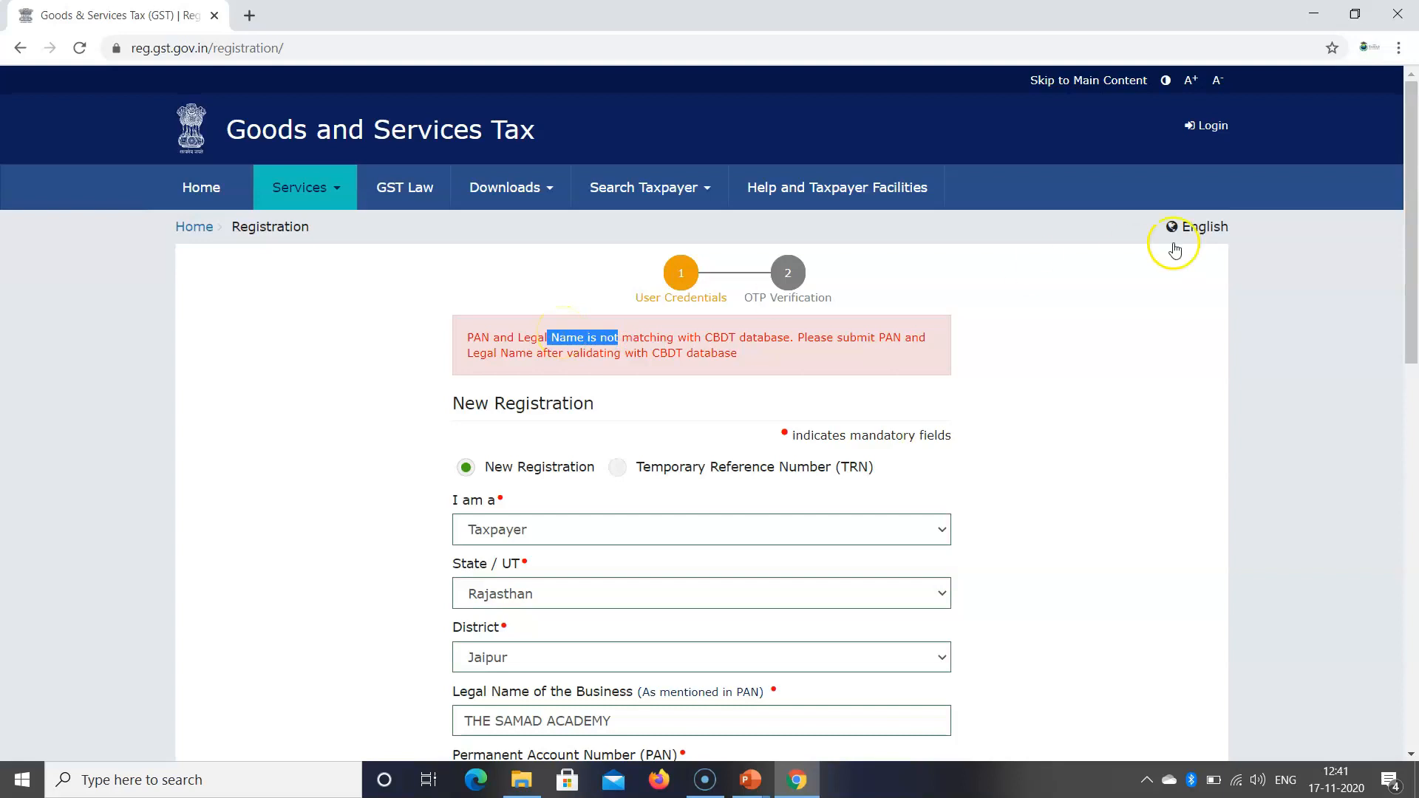
pyautogui.moveTo(1410, 254); pyautogui.dragTo(1414, 396)
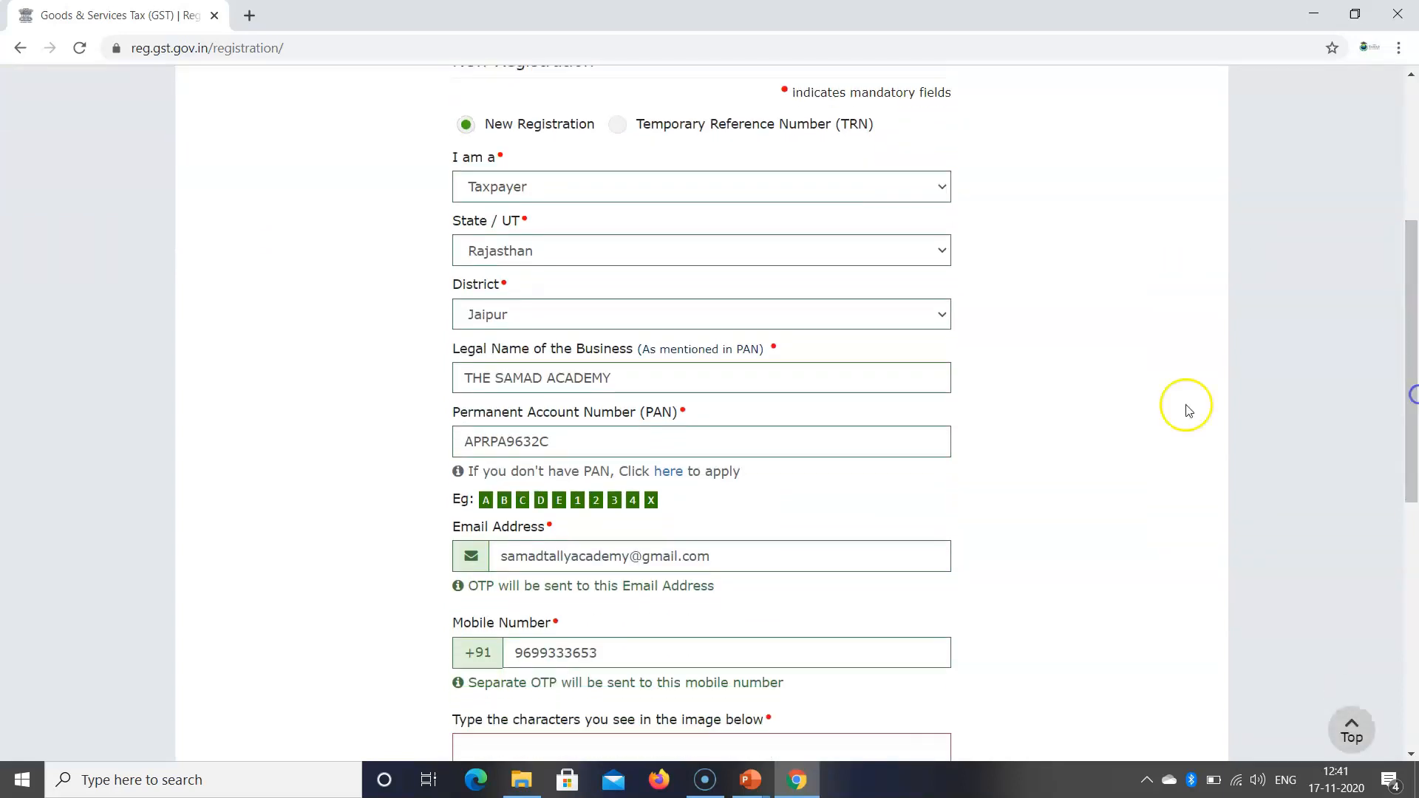
pyautogui.moveTo(646, 377); pyautogui.dragTo(443, 377)
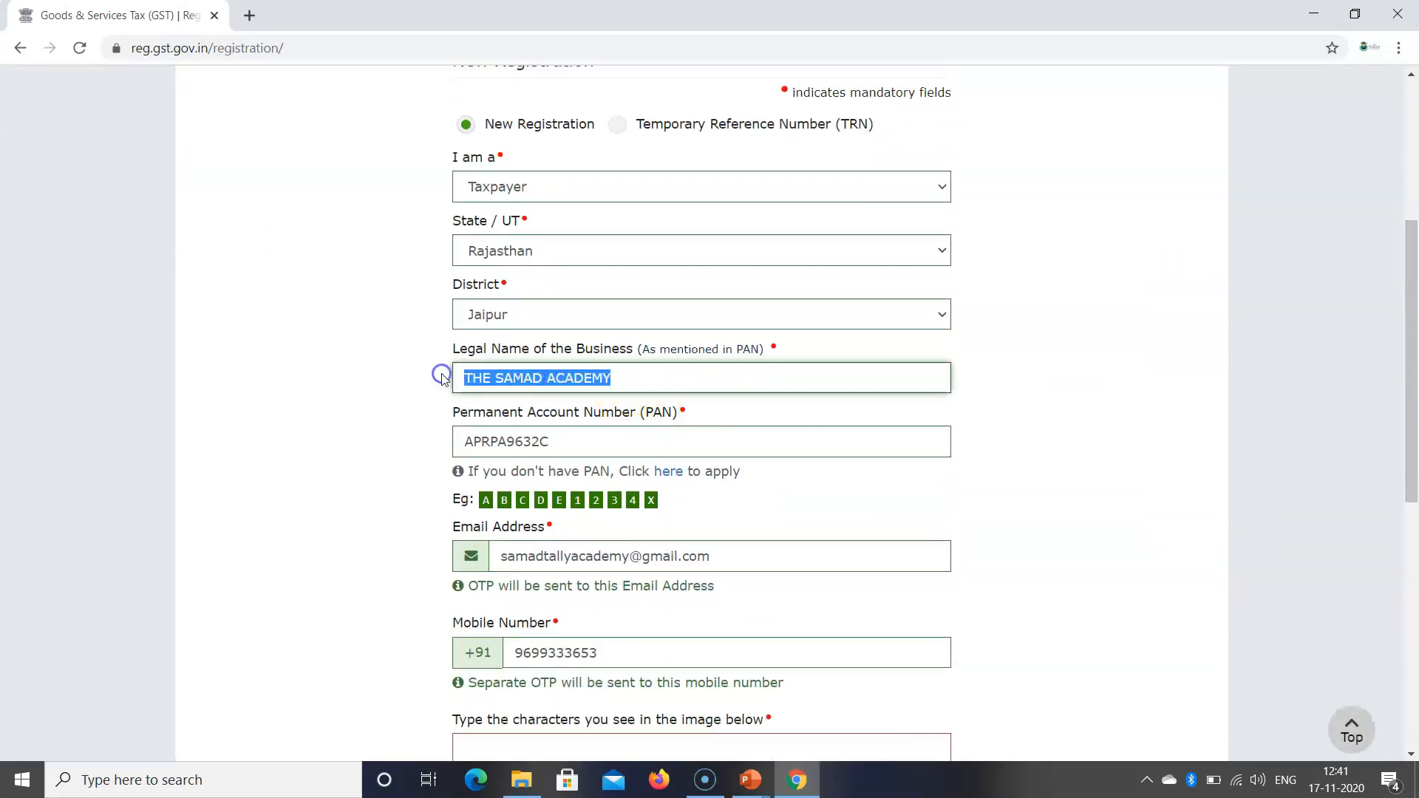
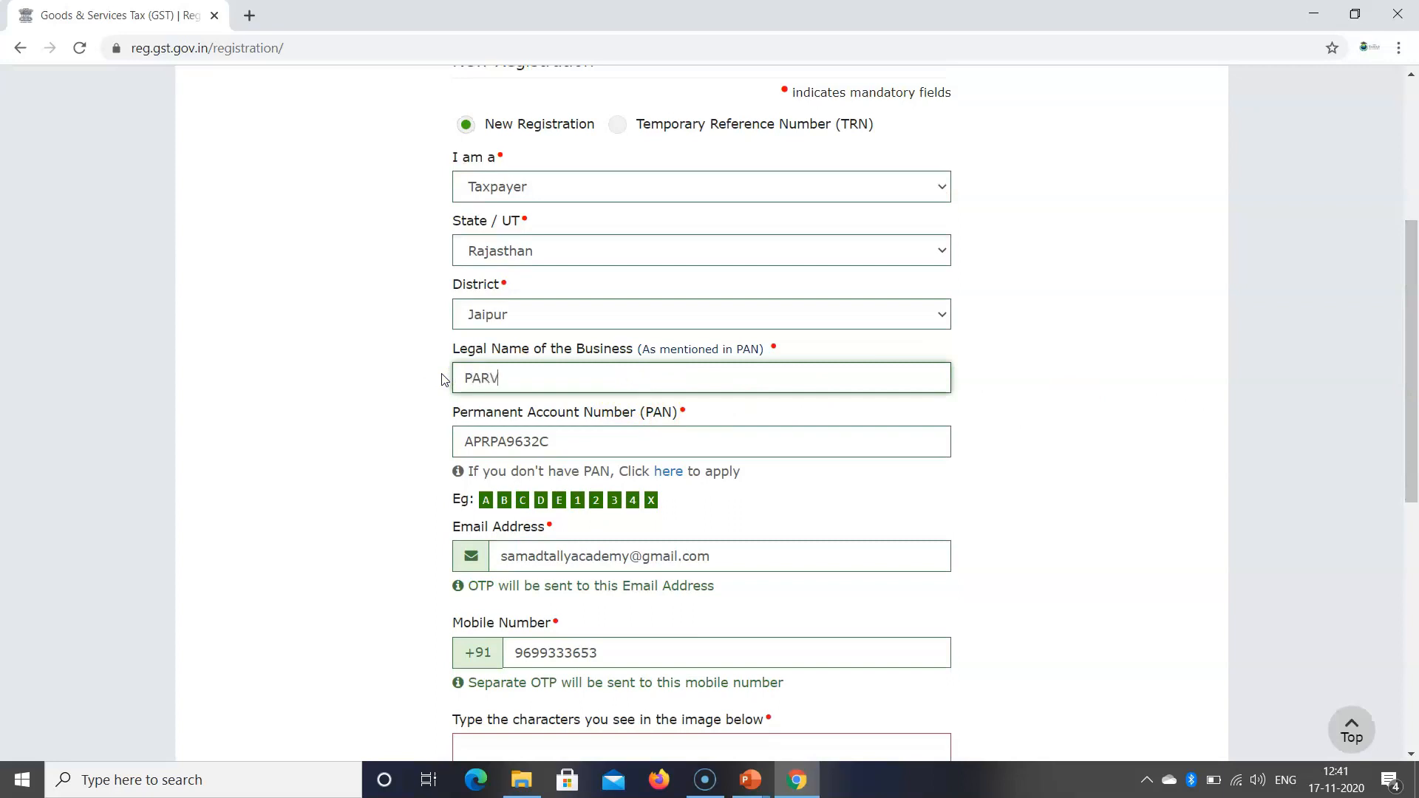
# Step: Enter the new captcha, resubmit, and proceed past the existing-registrations warning again
pyautogui.moveTo(1413, 375); pyautogui.dragTo(1415, 459)
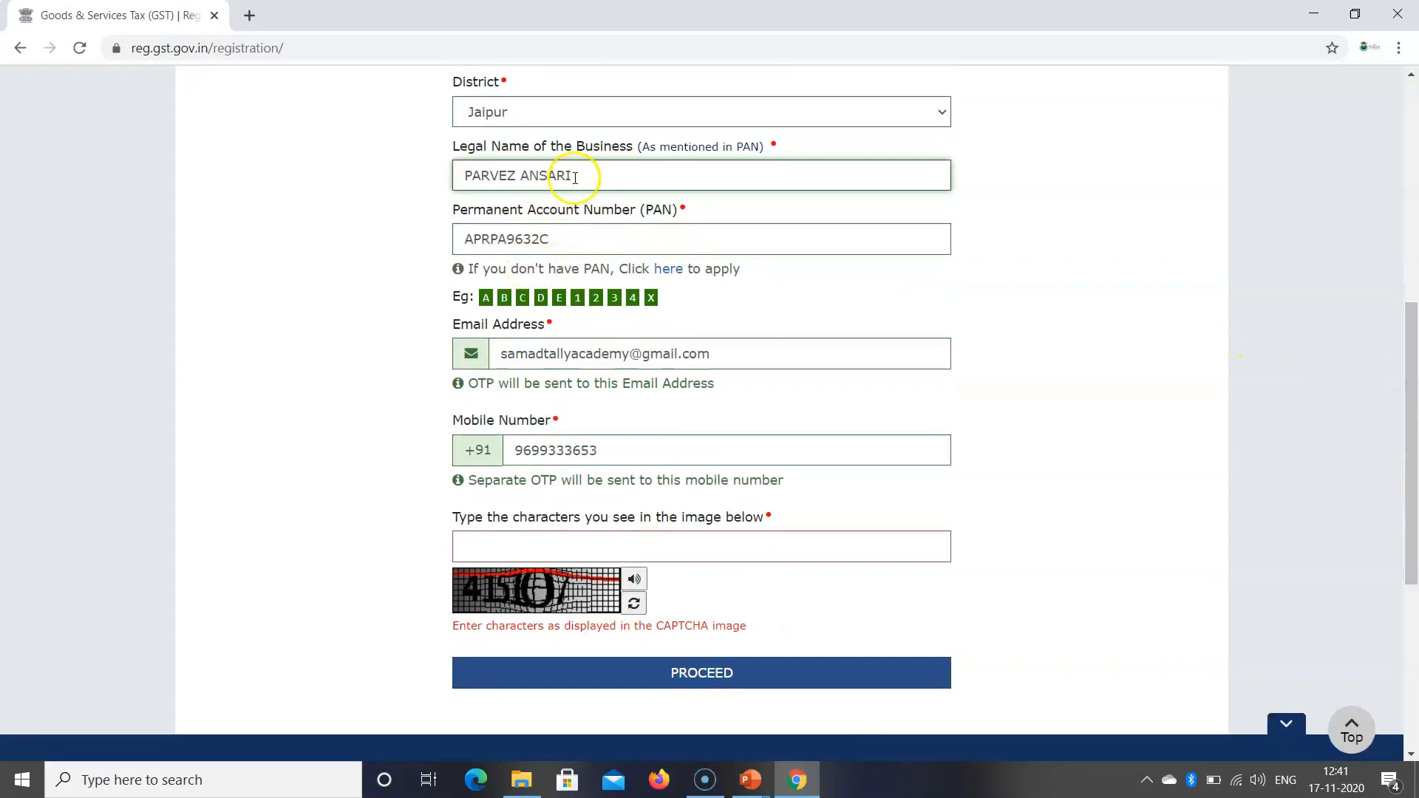
pyautogui.click(564, 534)
pyautogui.write('415107')
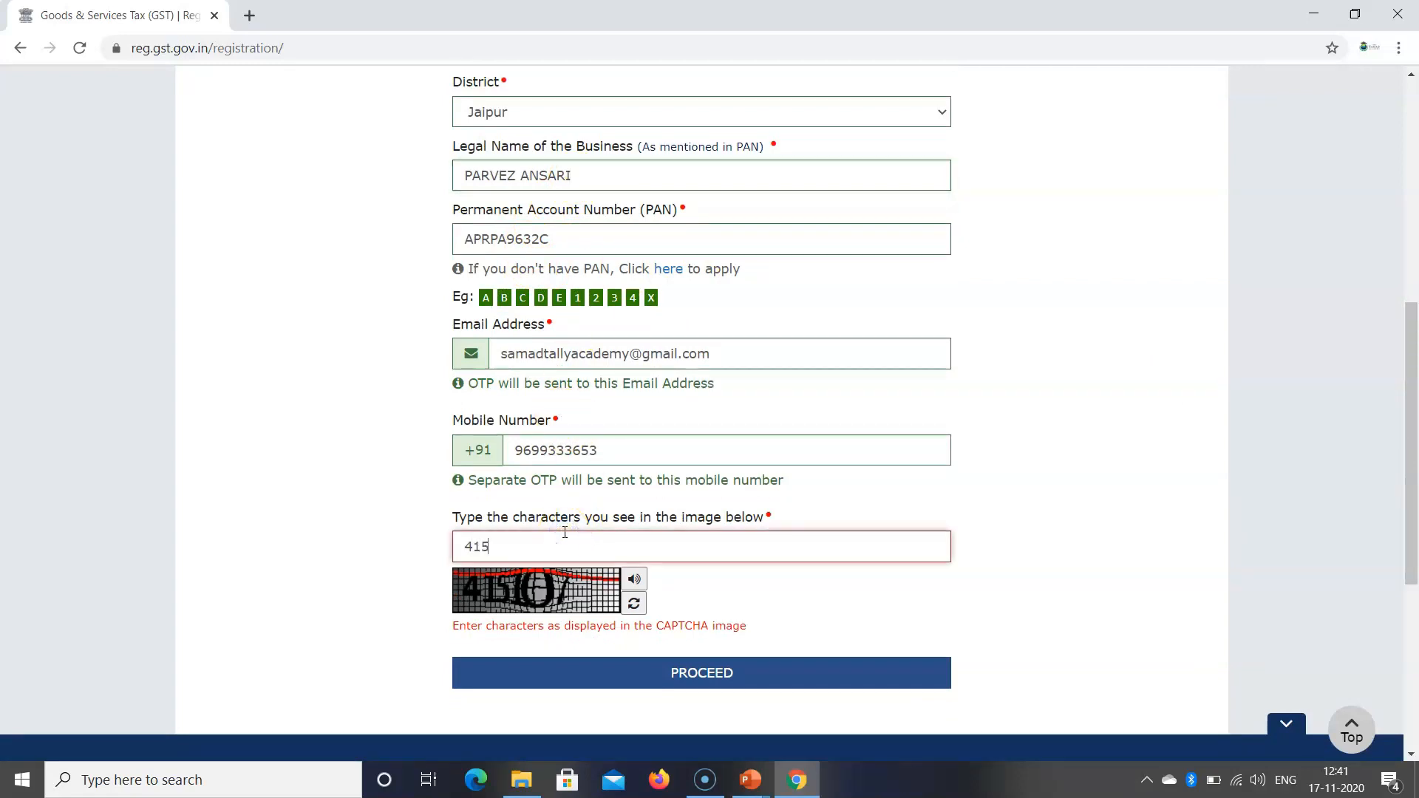
pyautogui.click(699, 656)
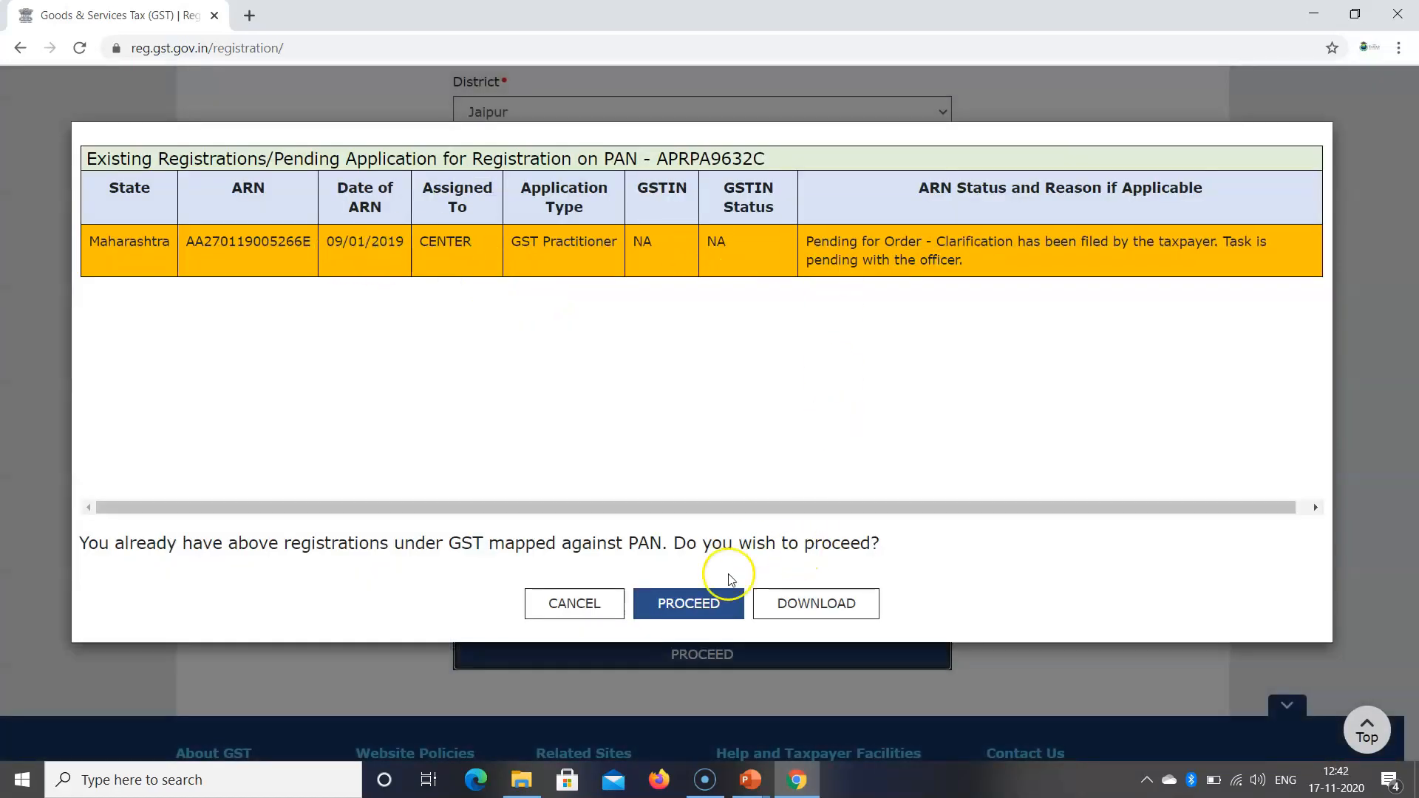
pyautogui.click(714, 604)
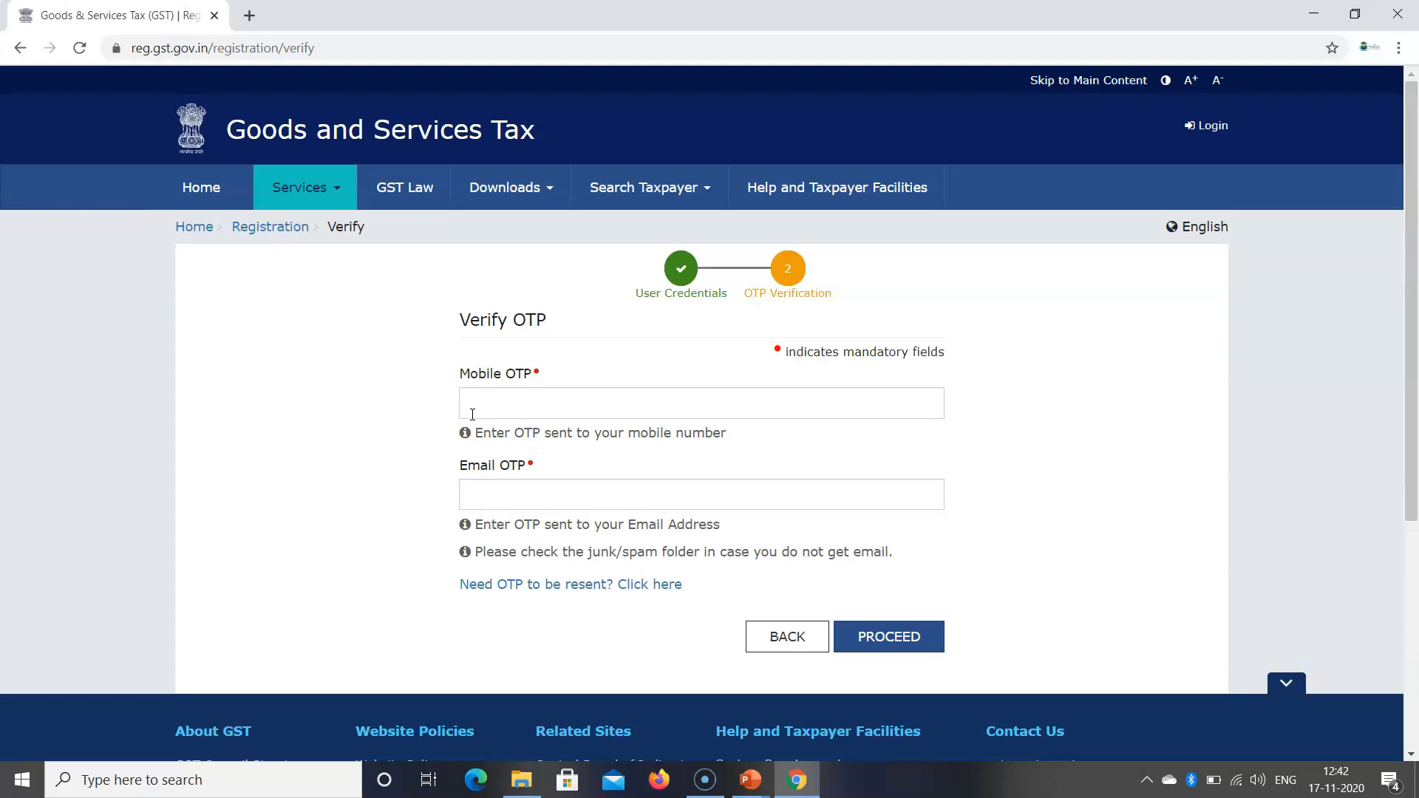
# Step: Enter the mobile OTP and e-mail OTP and submit them for verification
pyautogui.click(510, 398)
pyautogui.write('123')
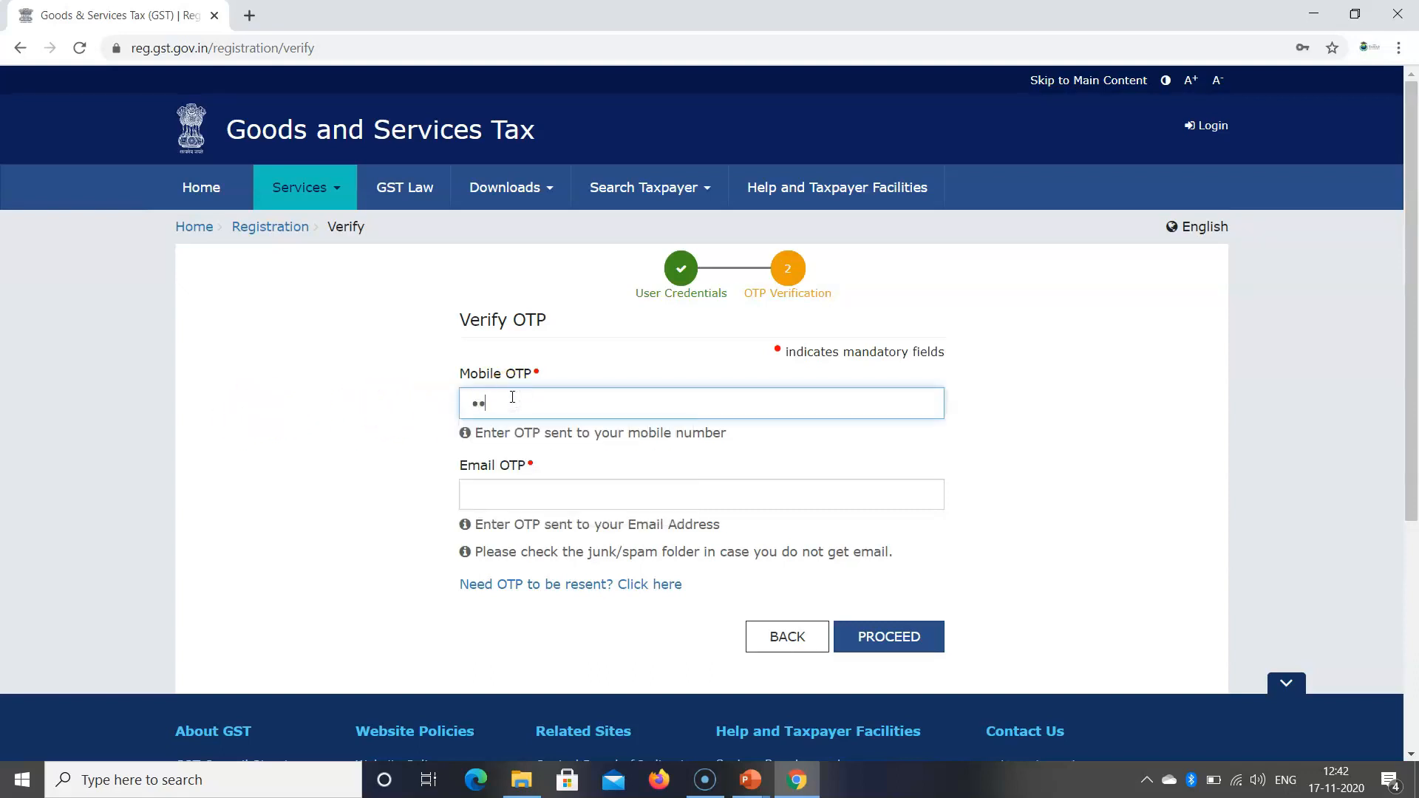
pyautogui.write('456')
pyautogui.click(587, 493)
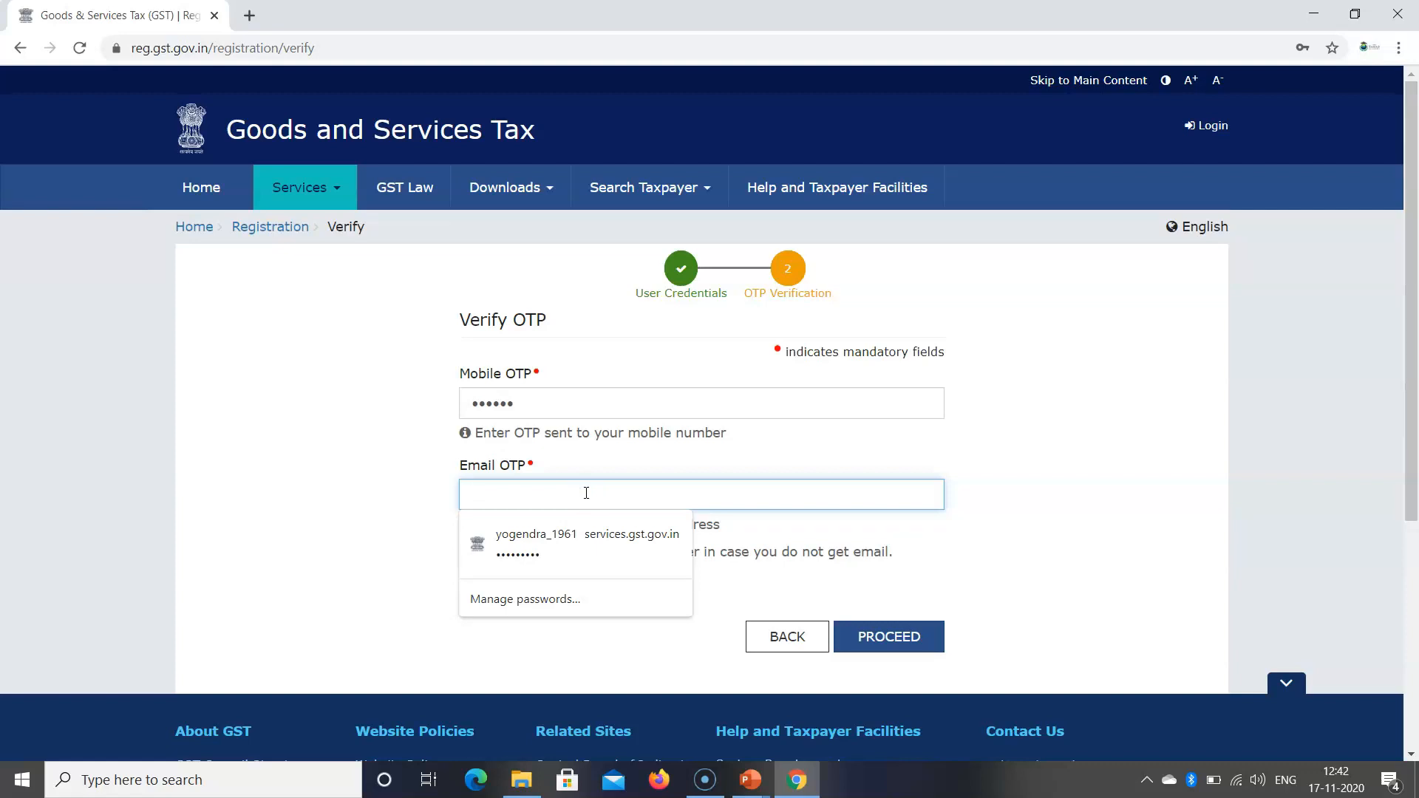
pyautogui.write('••••••')
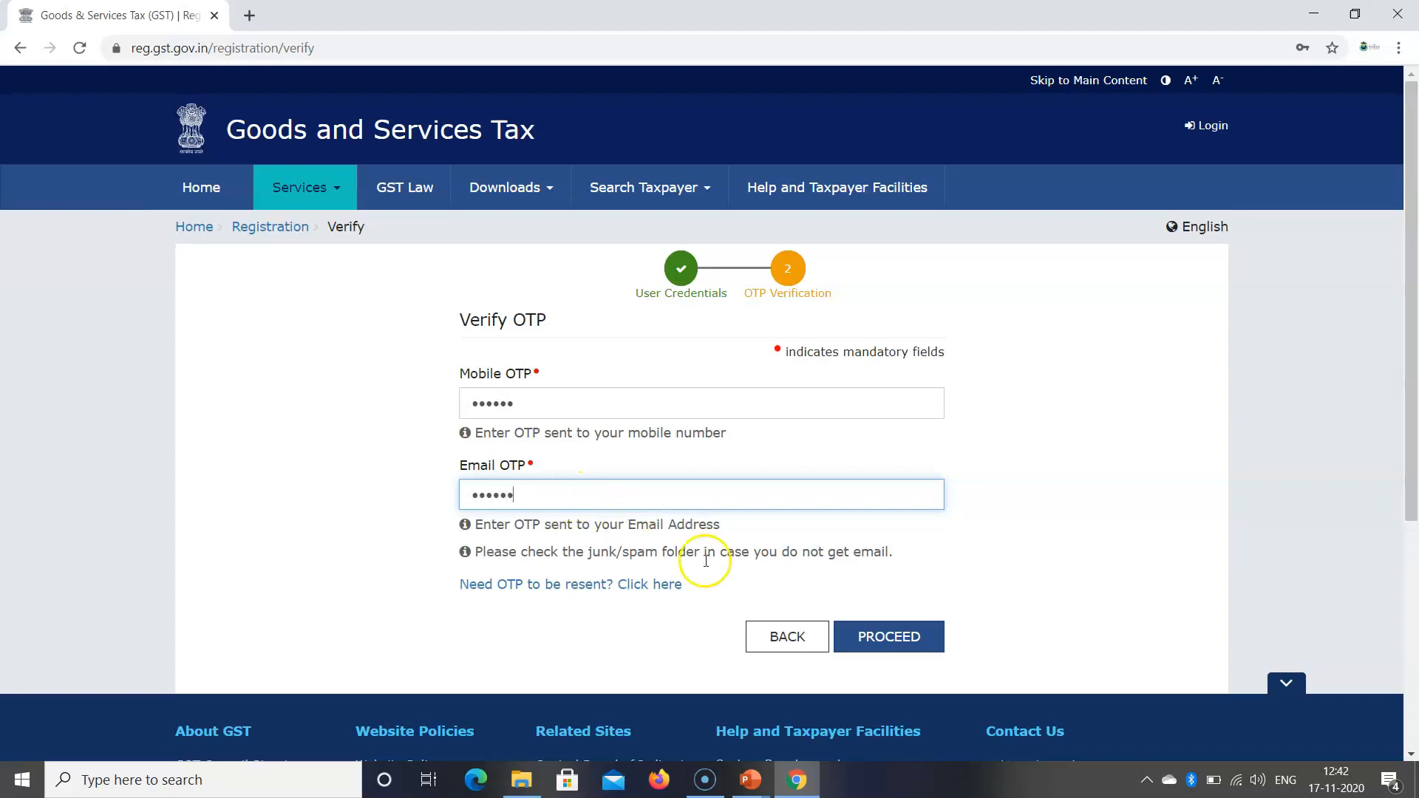
pyautogui.click(866, 651)
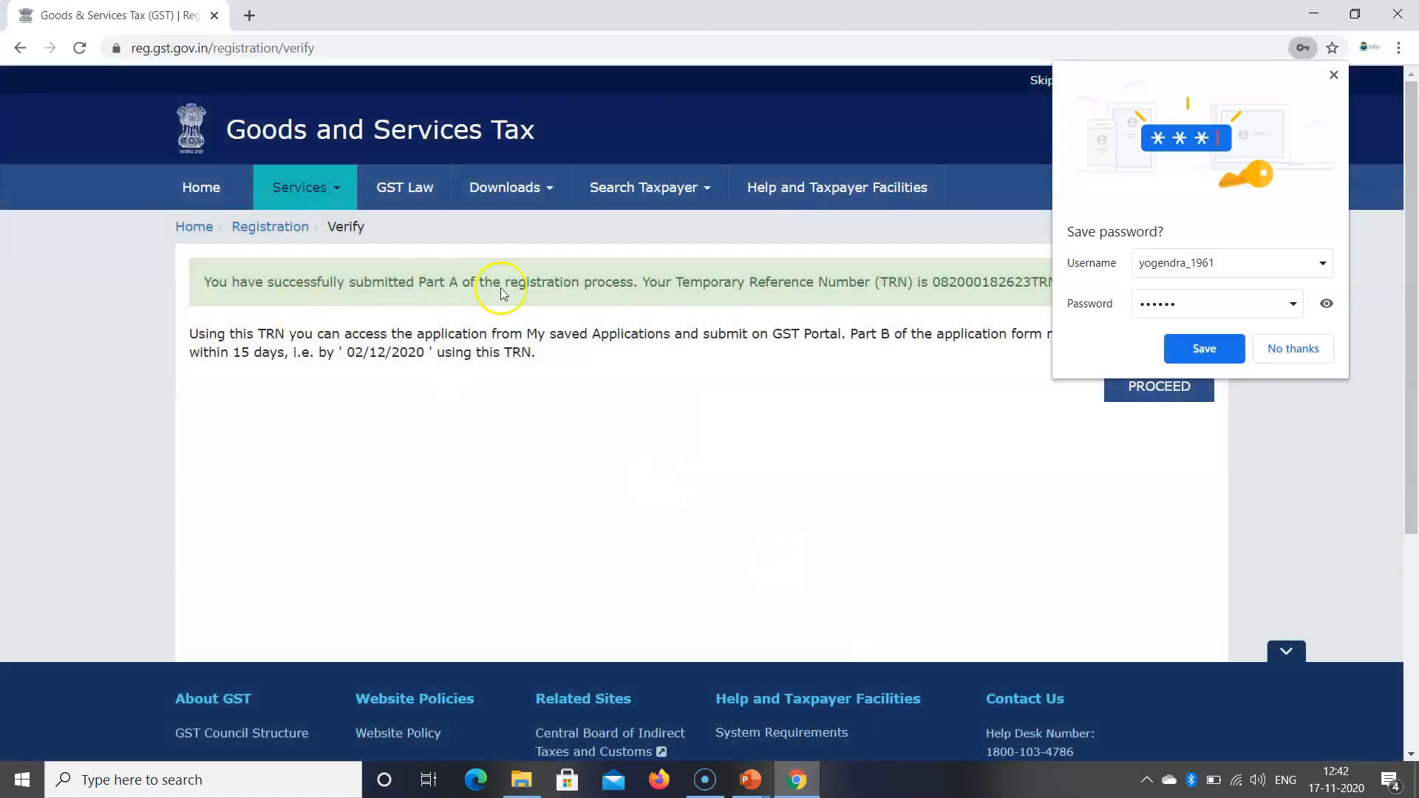
# Step: Decline Chrome's password saving and highlight the Part A success message
pyautogui.click(1303, 352)
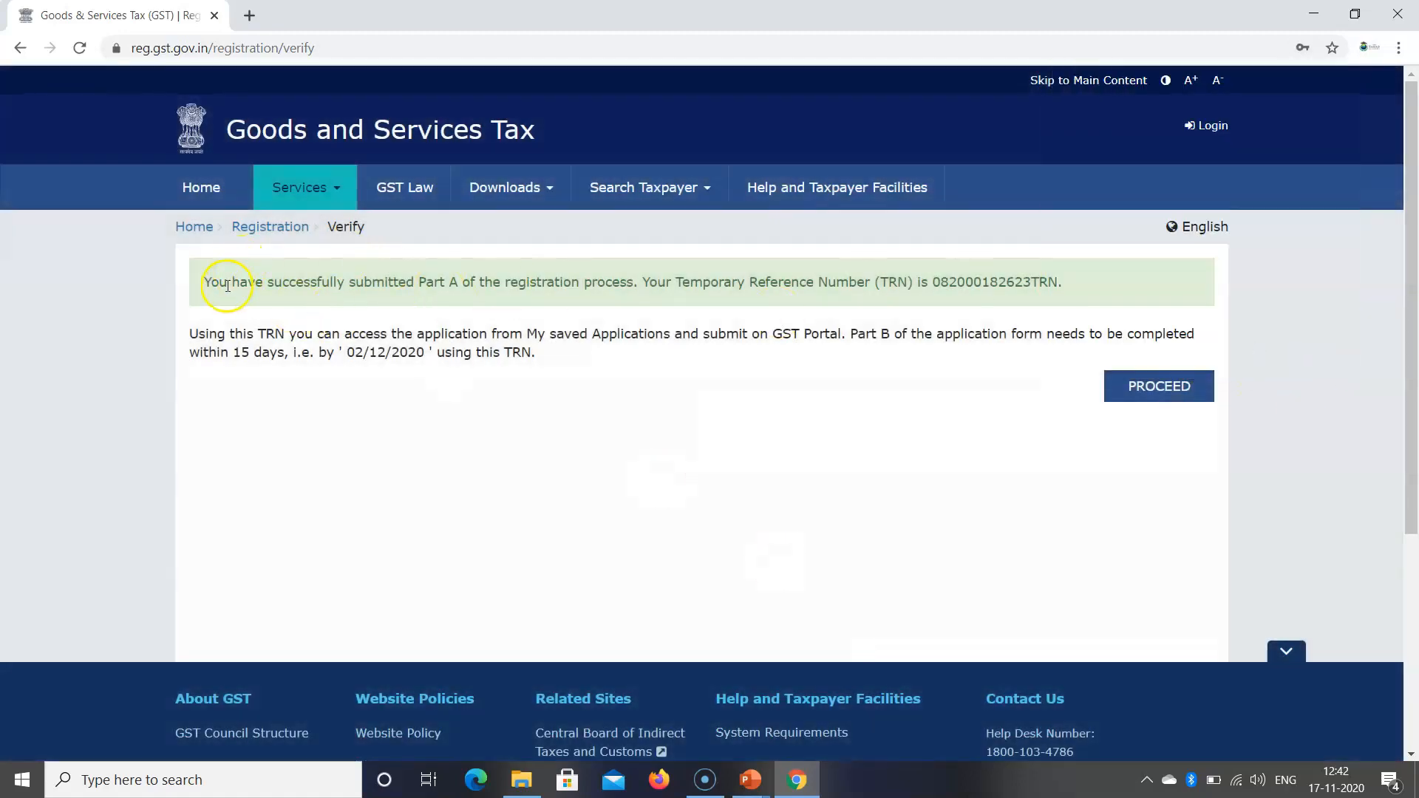
pyautogui.moveTo(209, 282); pyautogui.dragTo(458, 281)
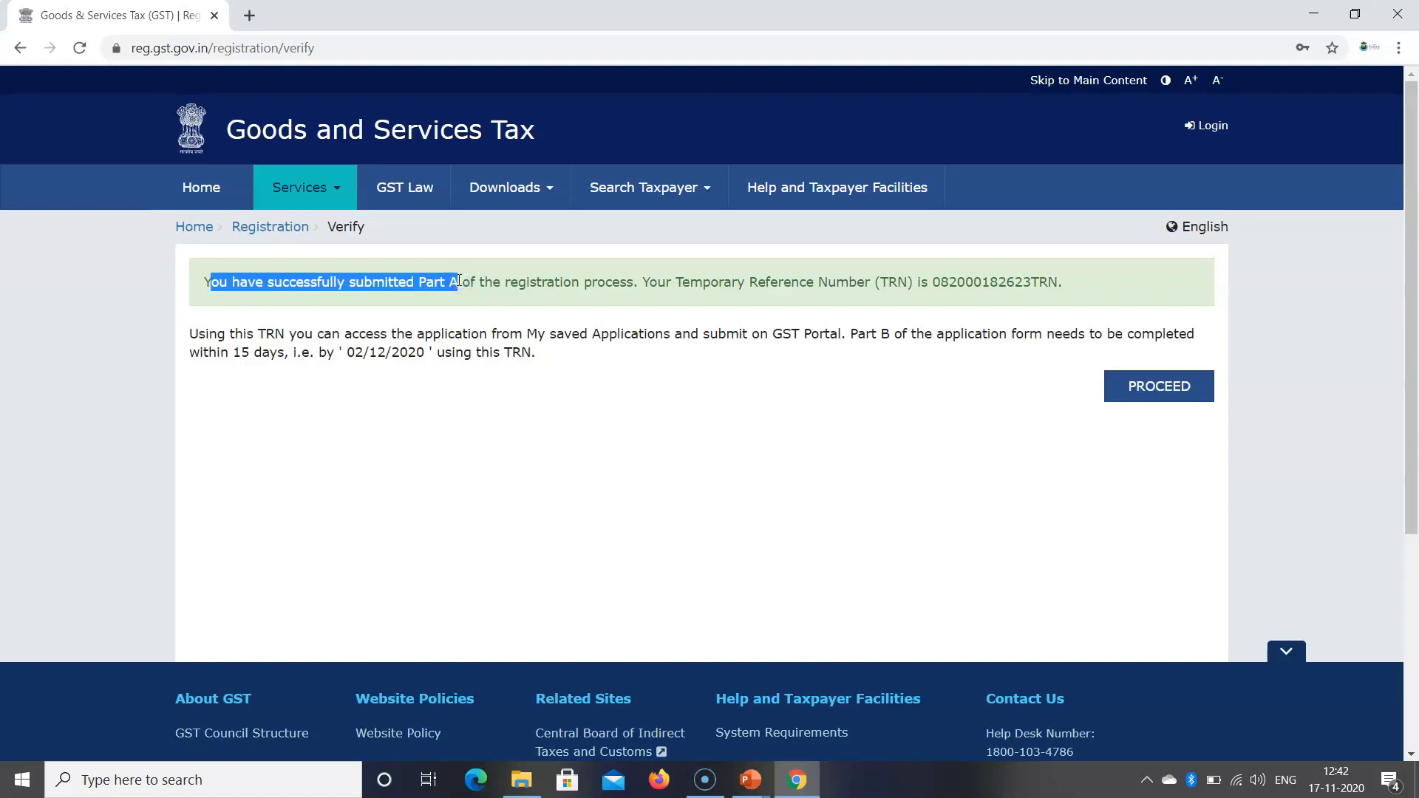
pyautogui.moveTo(1076, 284); pyautogui.dragTo(983, 428)
pyautogui.click(936, 285)
# Step: Copy the Temporary Reference Number and start a Windows search
pyautogui.moveTo(935, 283); pyautogui.dragTo(1056, 281)
pyautogui.rightClick(1033, 290)
pyautogui.click(1062, 299)
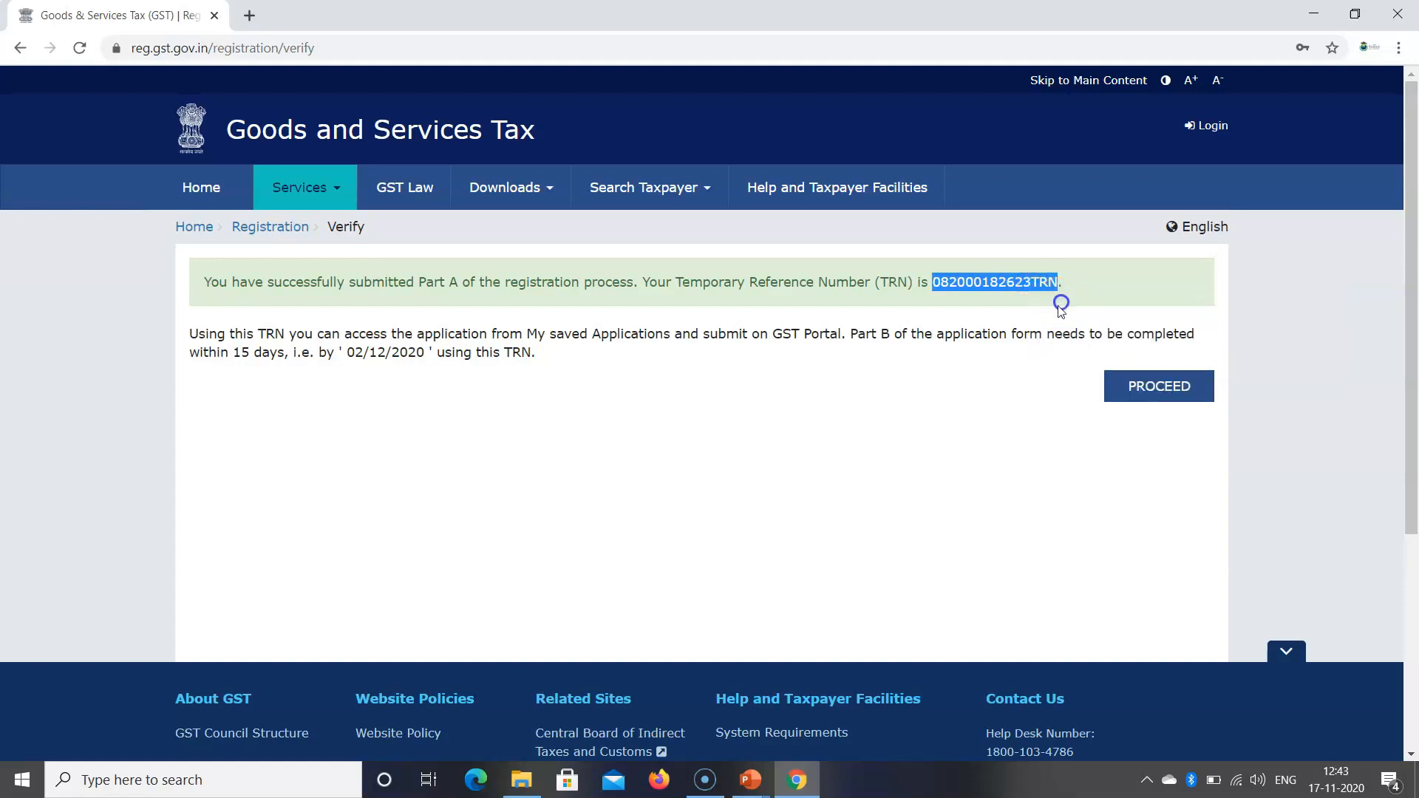
pyautogui.click(251, 782)
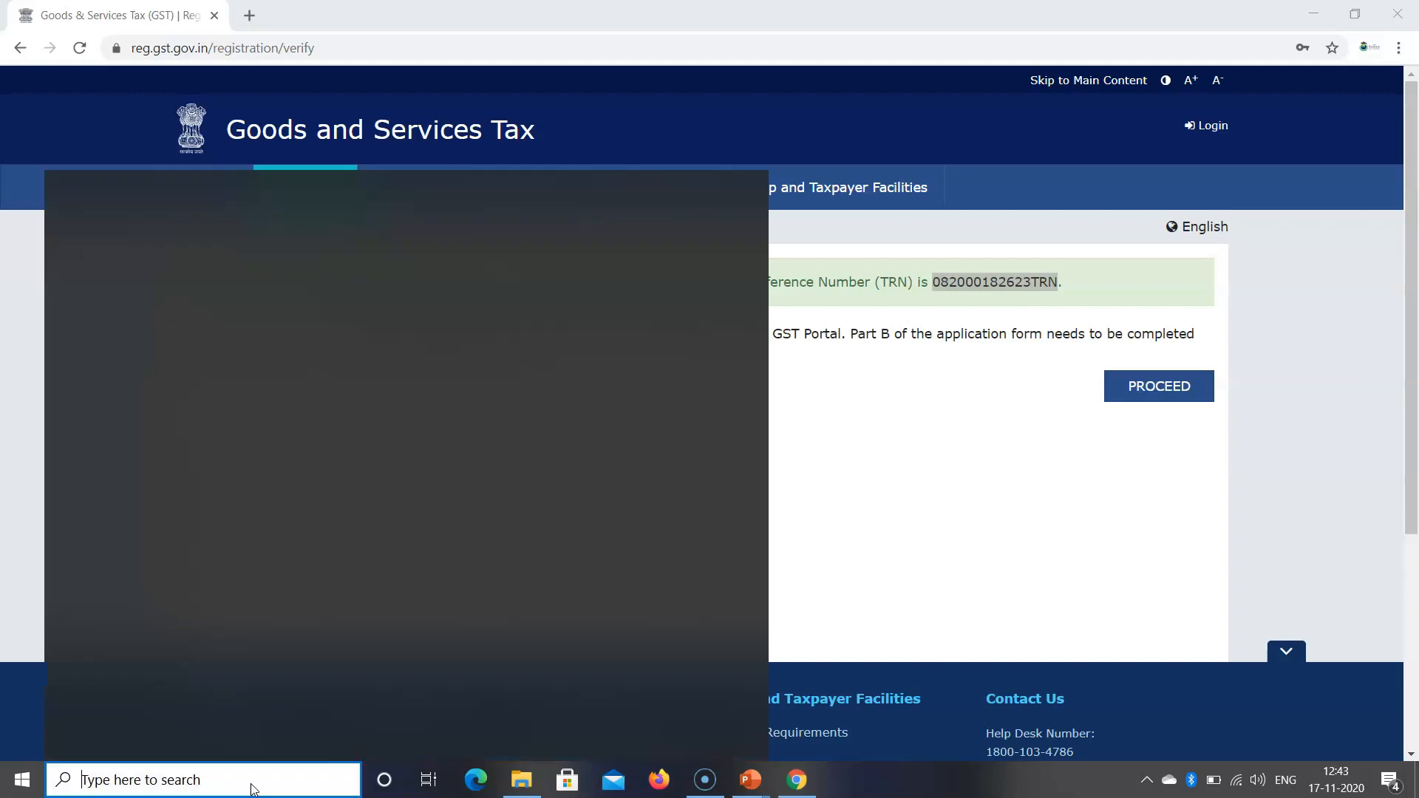
pyautogui.click(118, 780)
# Step: Paste the copied TRN into a new Notepad note, then close Notepad
pyautogui.write('NOT')
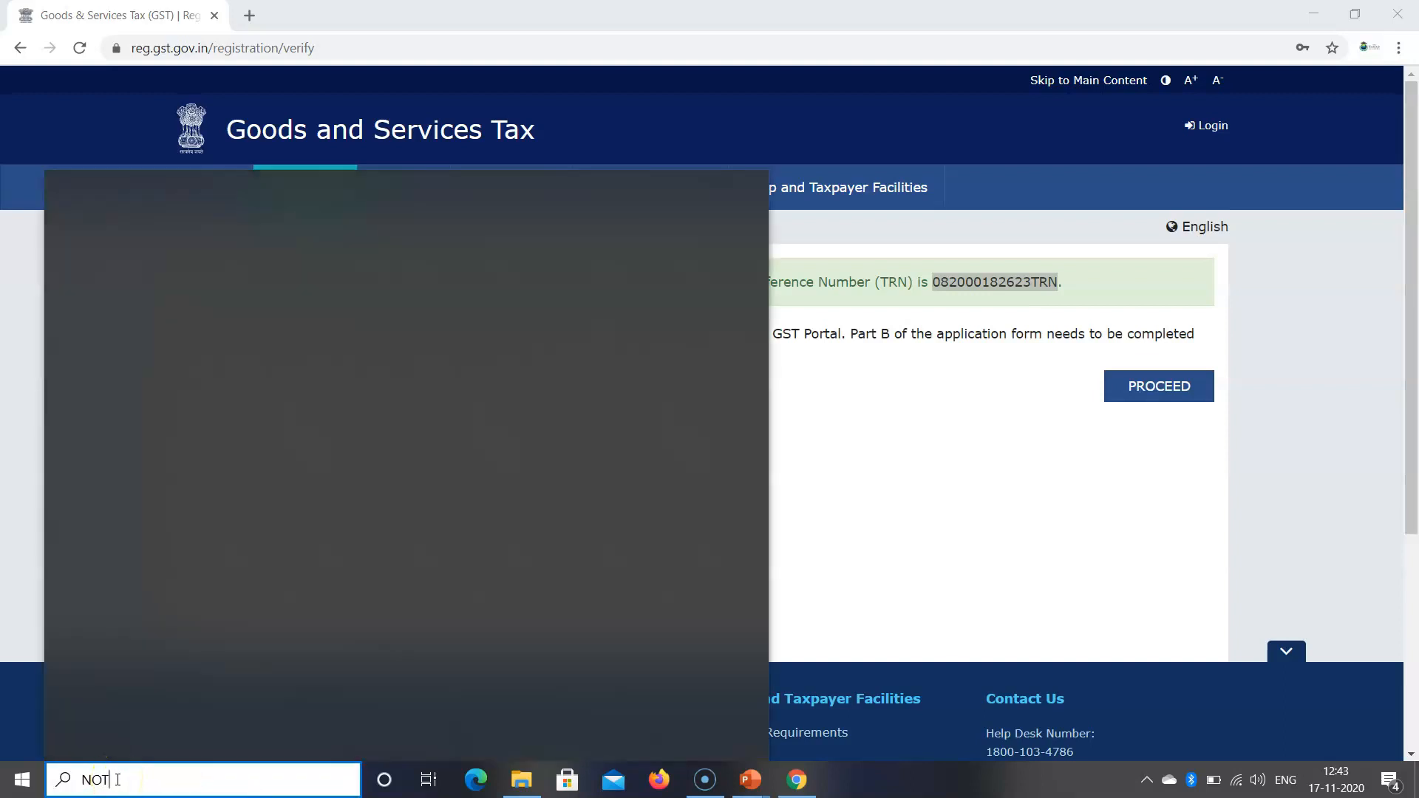
pyautogui.write('EPAD')
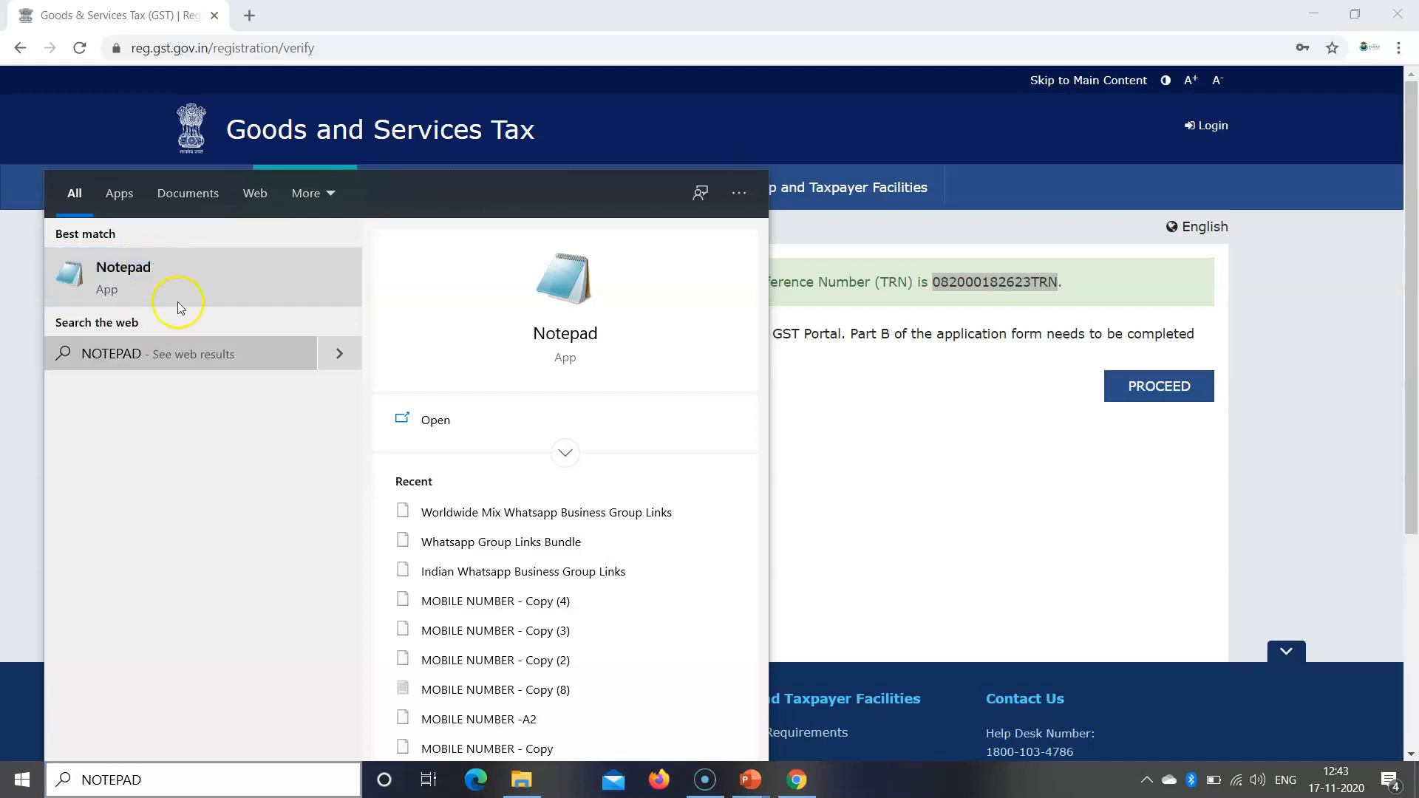
pyautogui.click(138, 279)
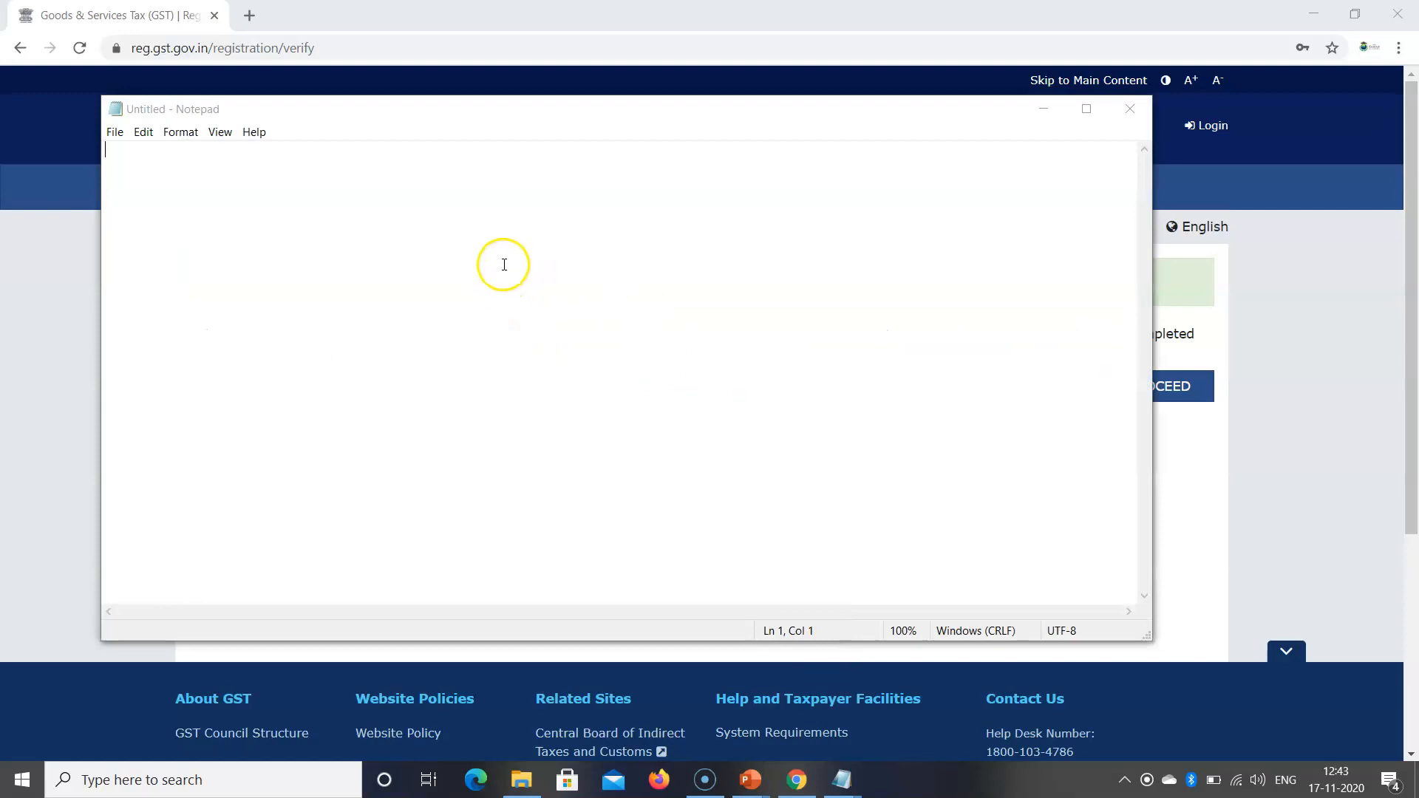
pyautogui.hotkey('ctrl', 'v')
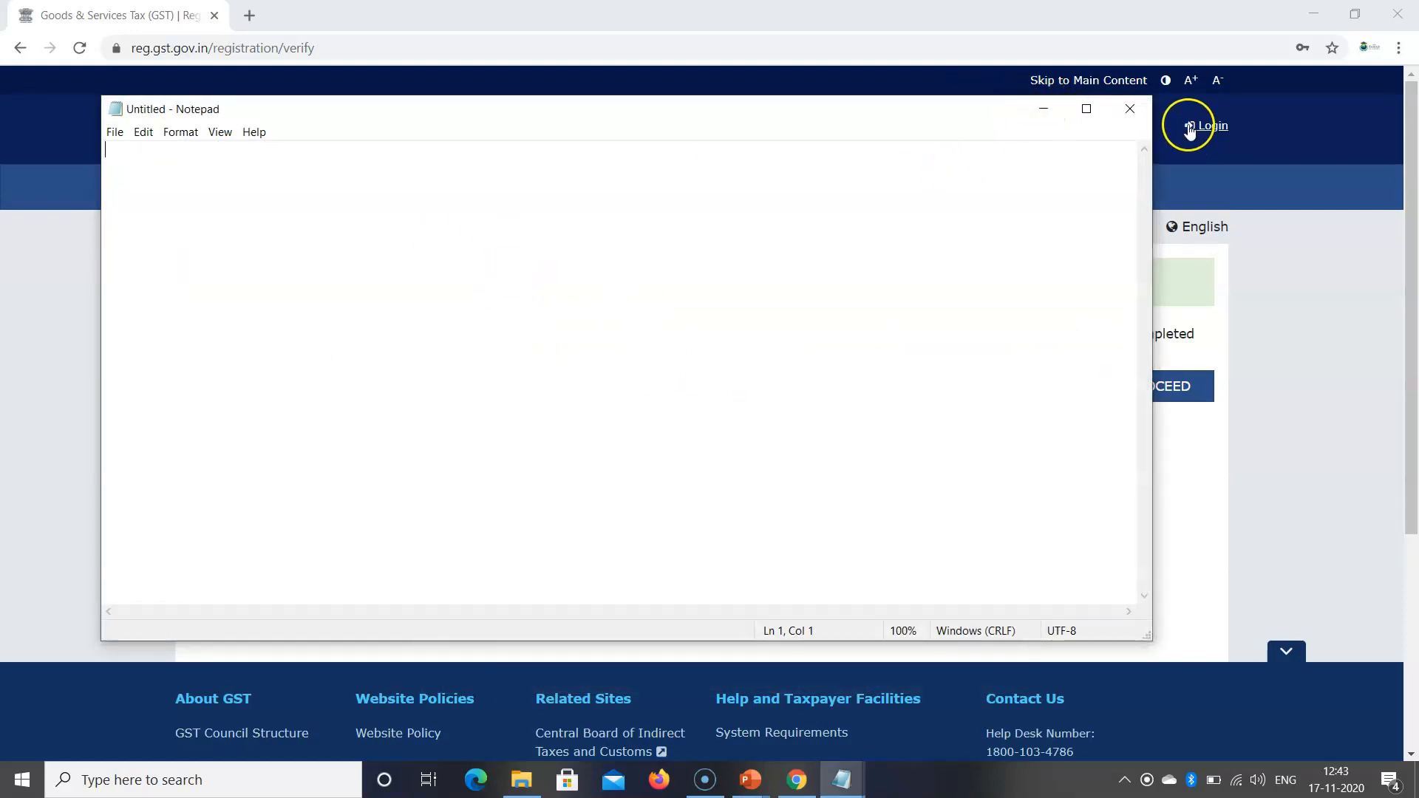
pyautogui.click(1129, 109)
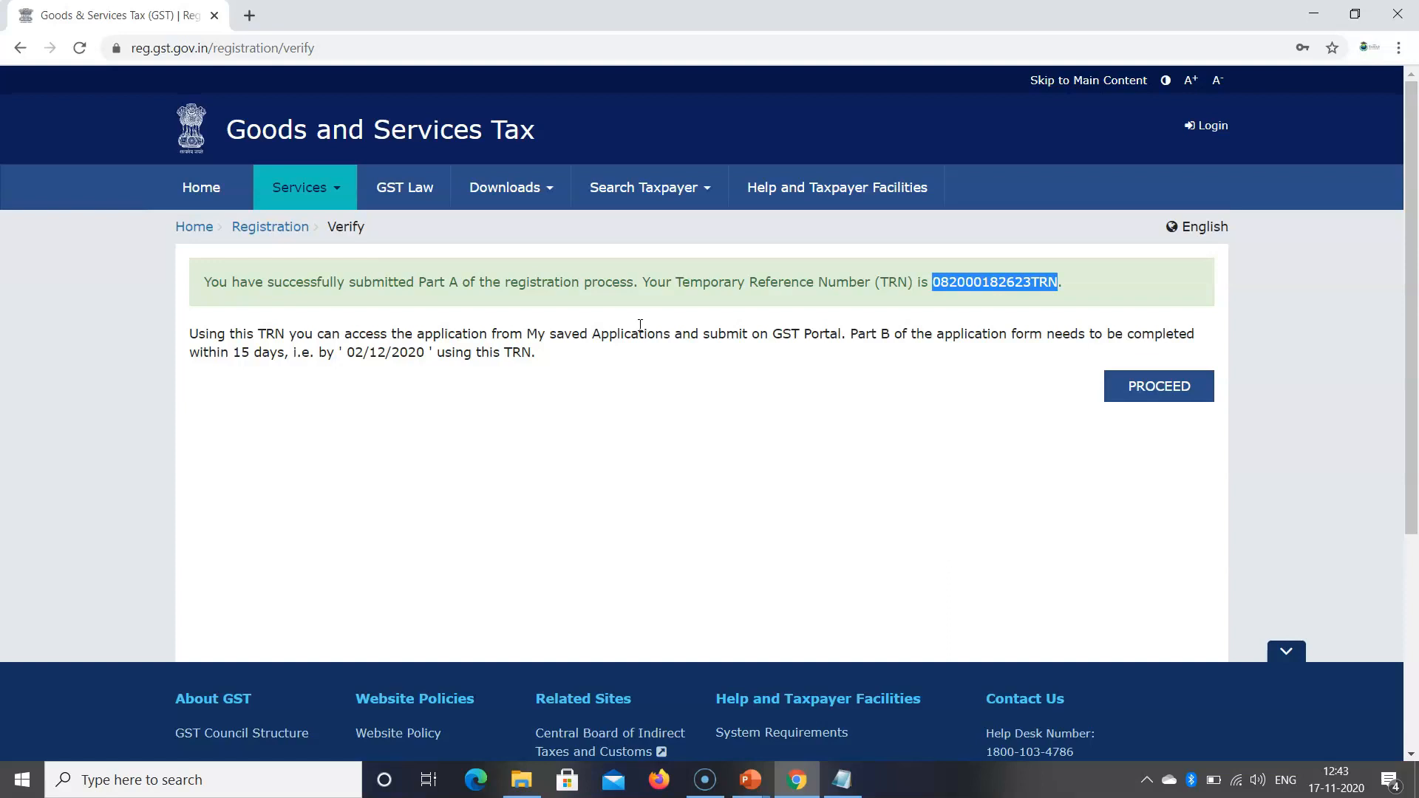
# Step: Note the 15-day Part B deadline and choose to continue the application with the TRN
pyautogui.moveTo(857, 334); pyautogui.dragTo(1105, 334)
pyautogui.moveTo(191, 353); pyautogui.dragTo(385, 353)
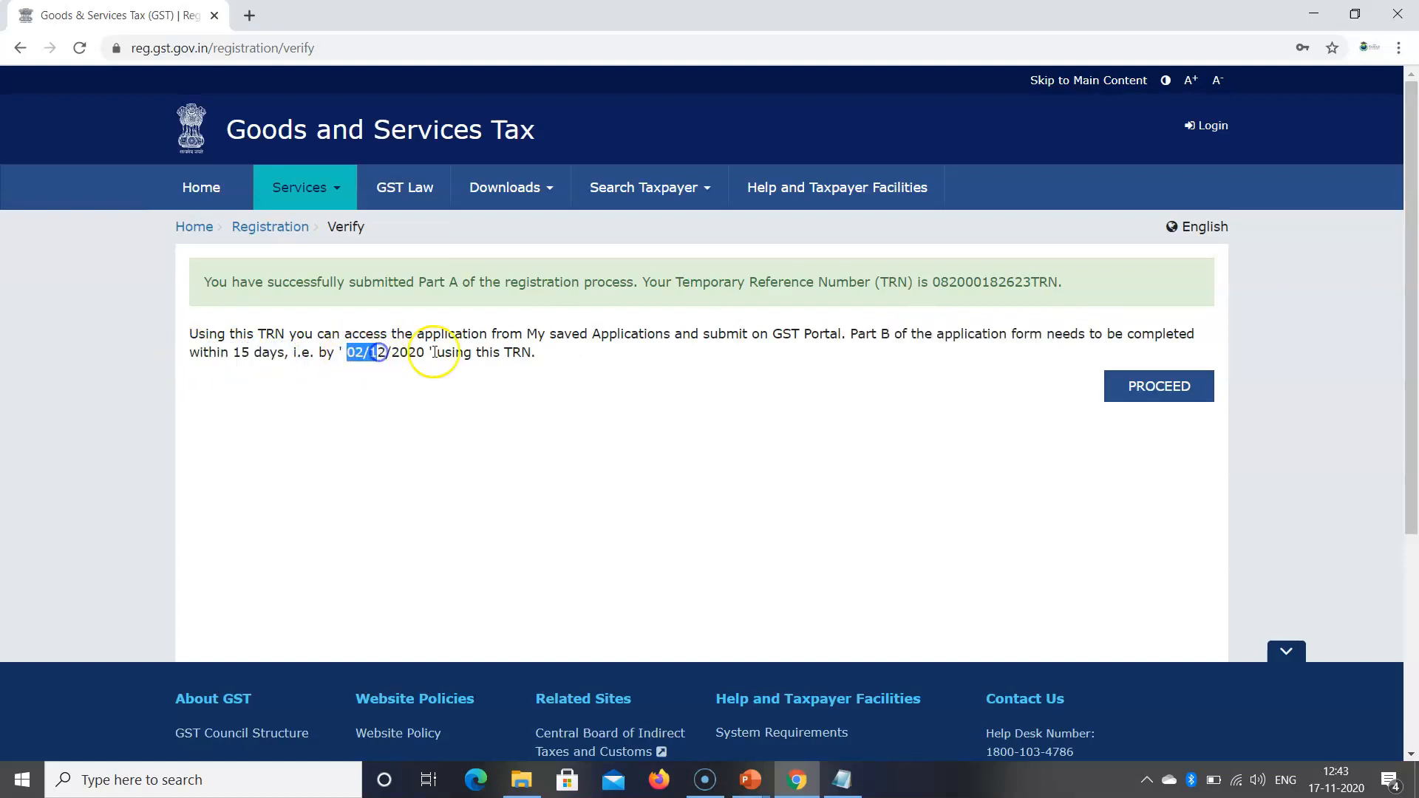
pyautogui.moveTo(531, 353); pyautogui.dragTo(442, 356)
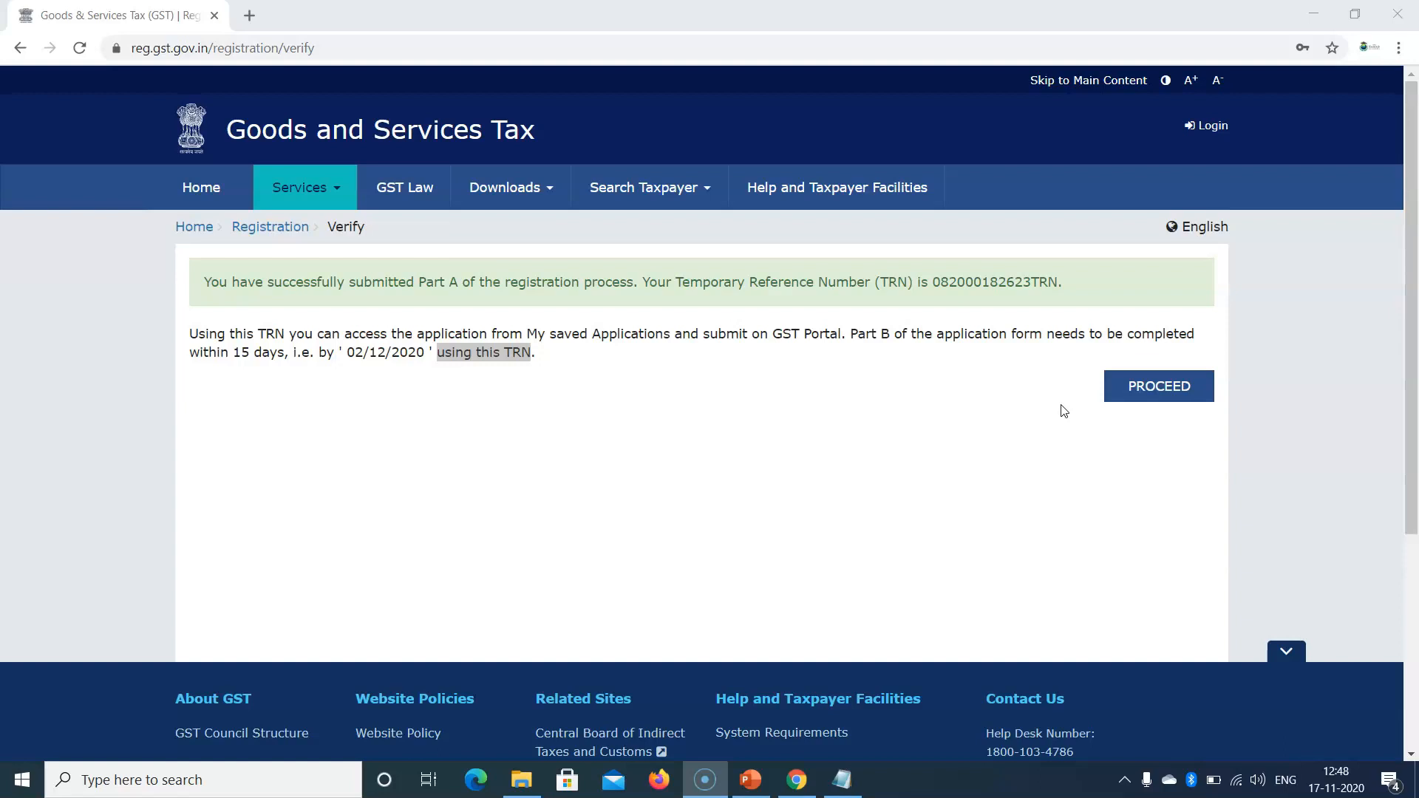
pyautogui.click(1145, 384)
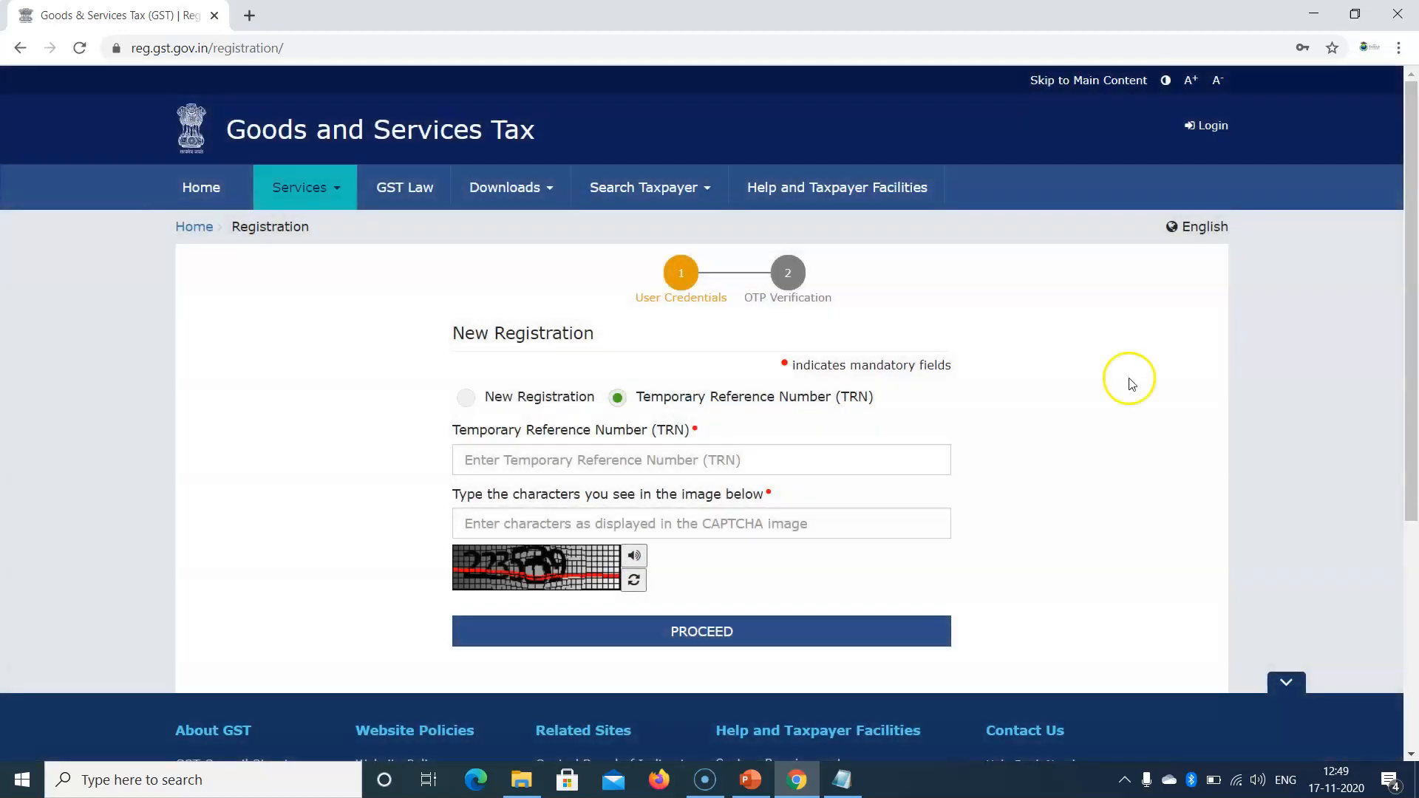
# Step: Log in with the pasted Temporary Reference Number and the captcha
pyautogui.click(564, 463)
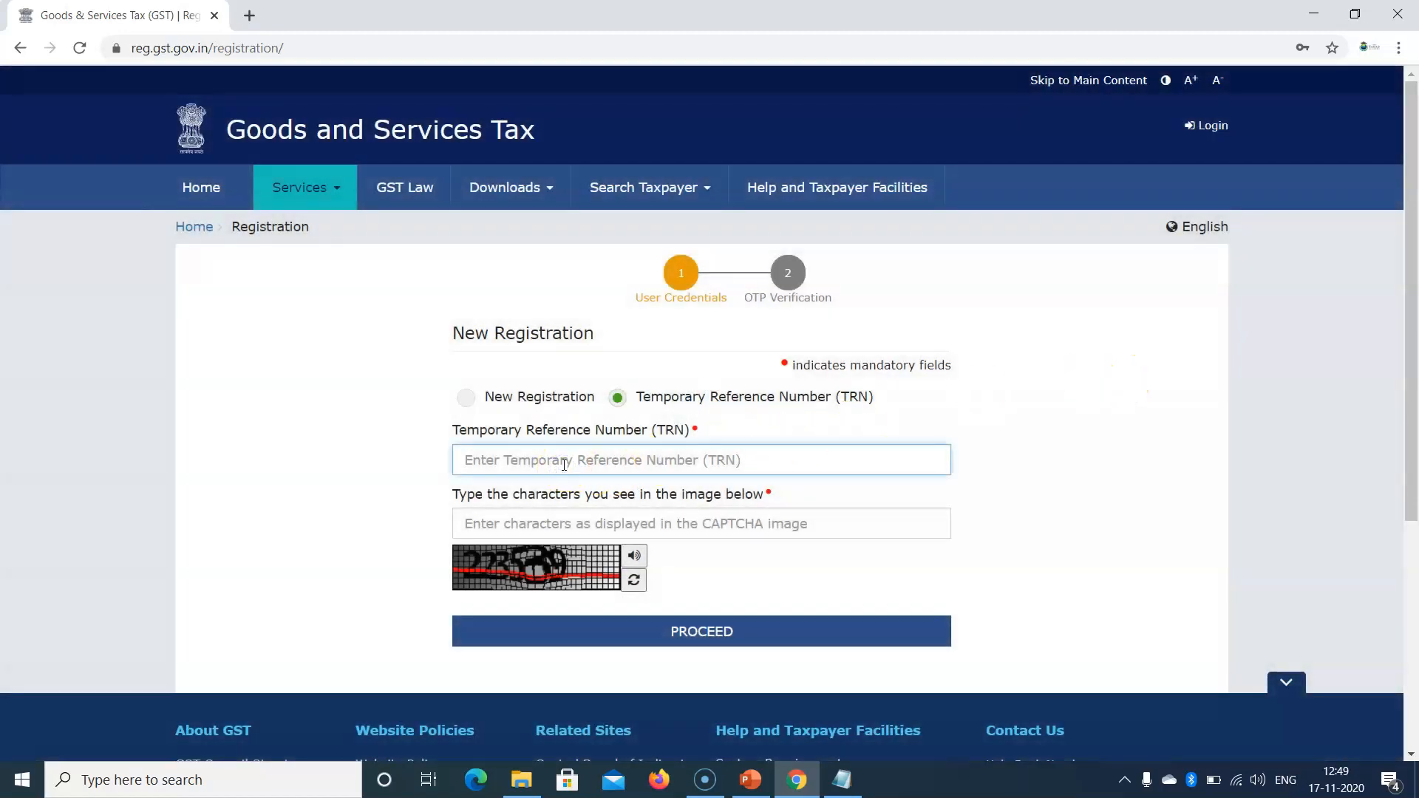
pyautogui.hotkey('ctrl', 'v')
pyautogui.click(541, 512)
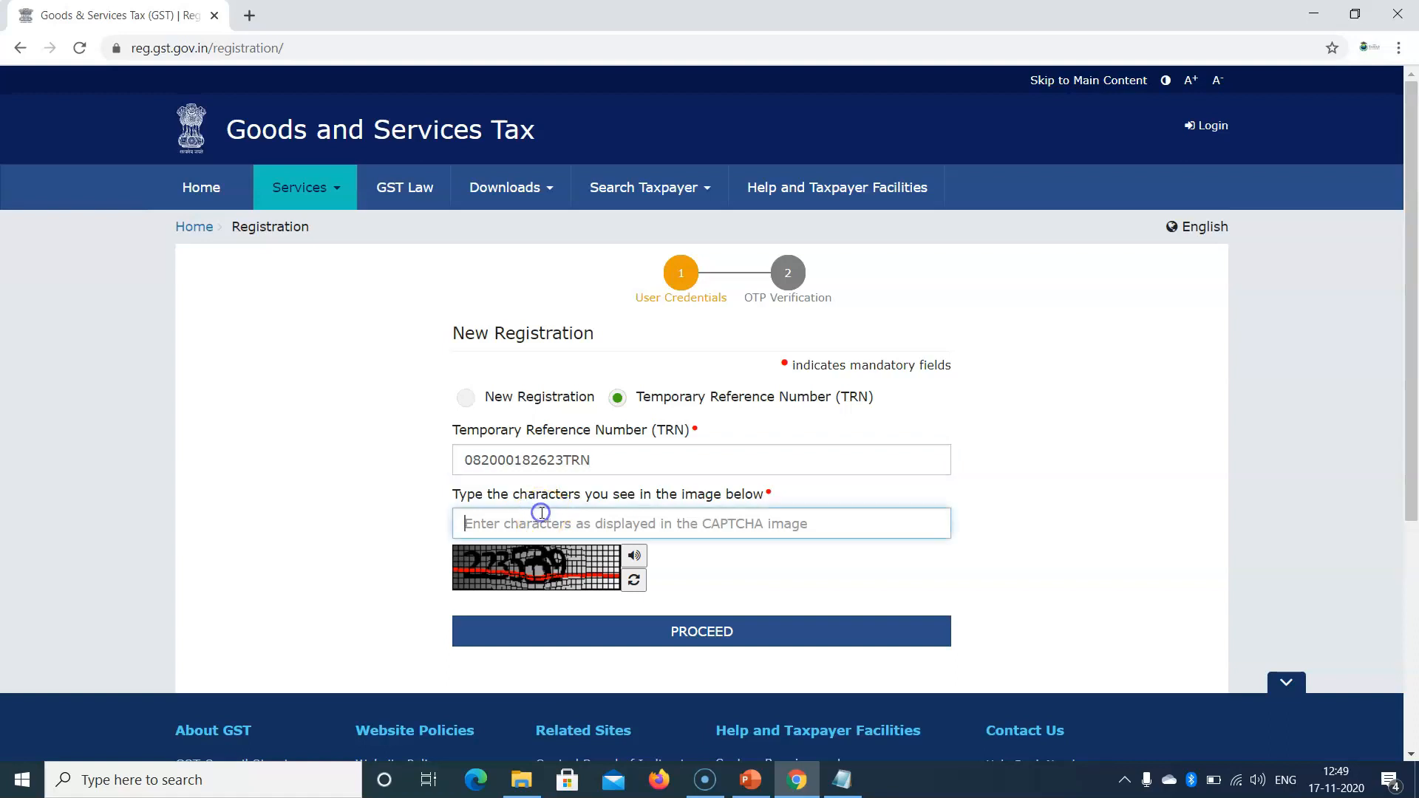
pyautogui.write('223539')
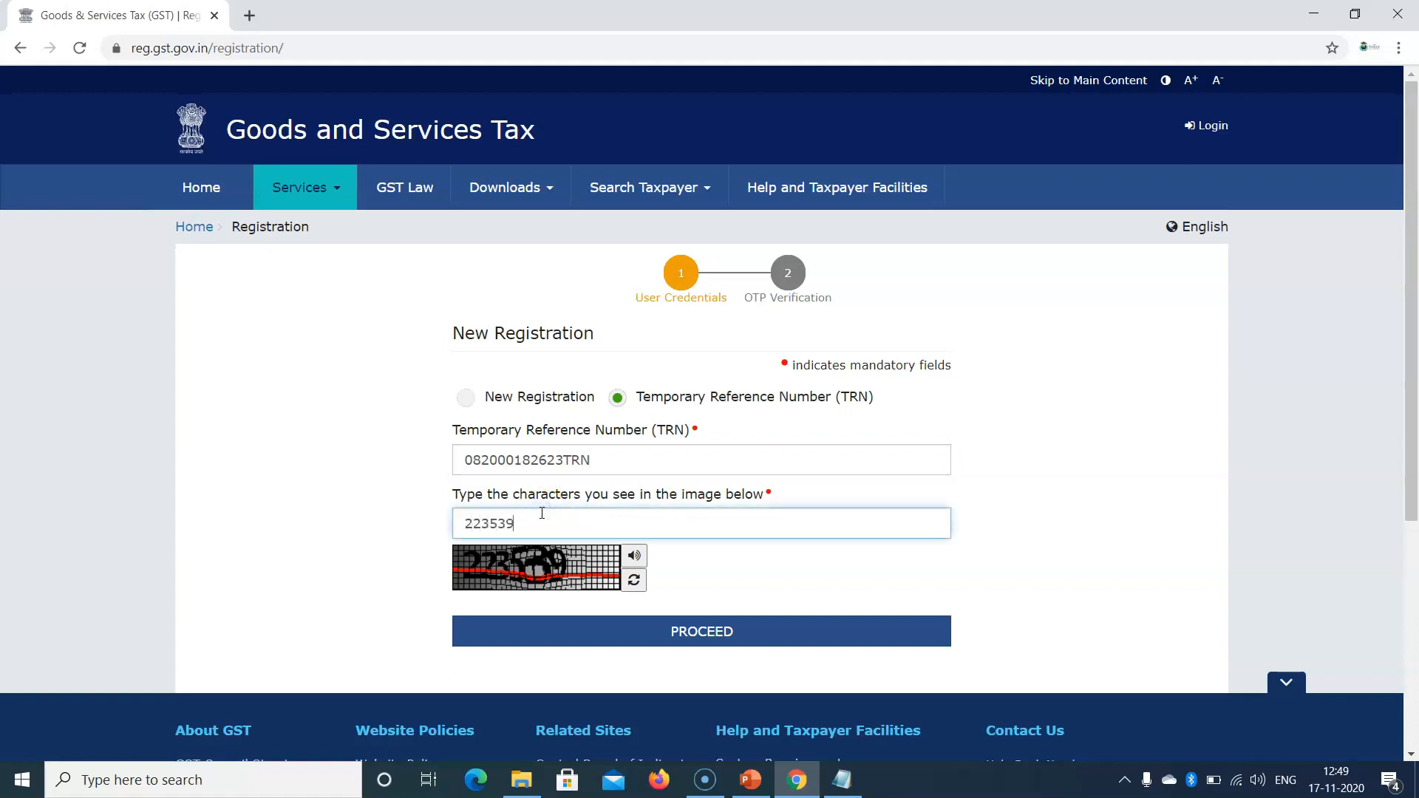
pyautogui.click(634, 636)
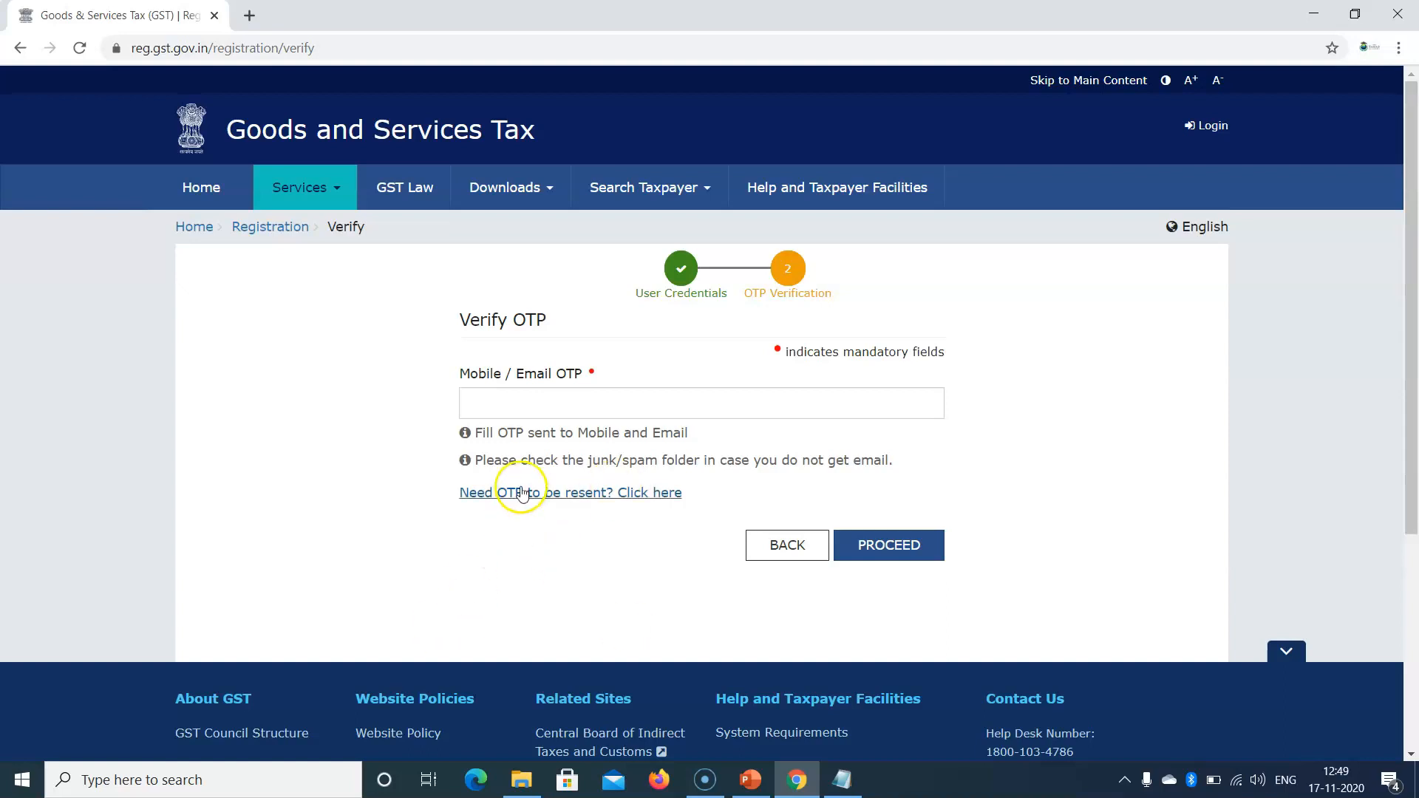
# Step: Enter the one-time password and submit it to sign in
pyautogui.click(545, 407)
pyautogui.write('1')
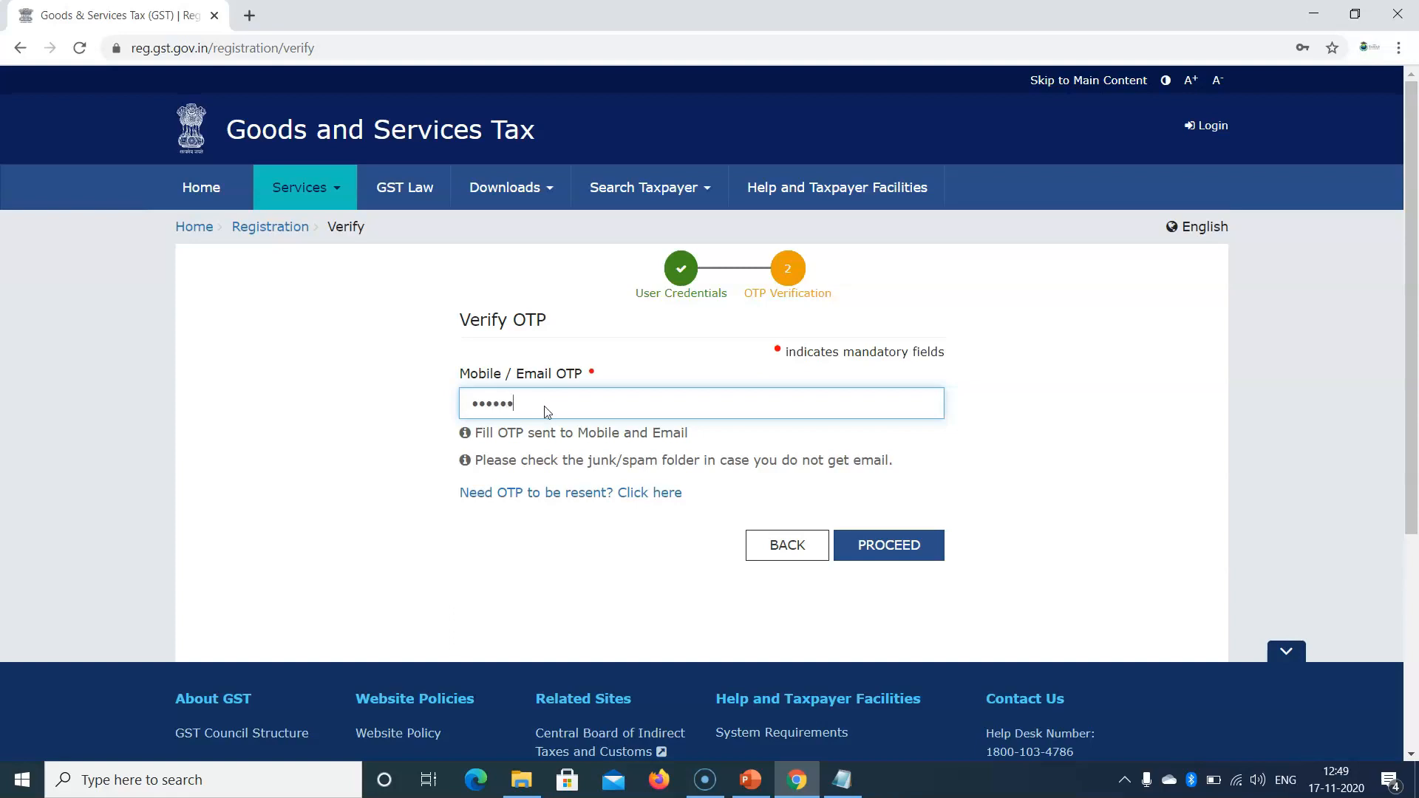
pyautogui.press('Return')
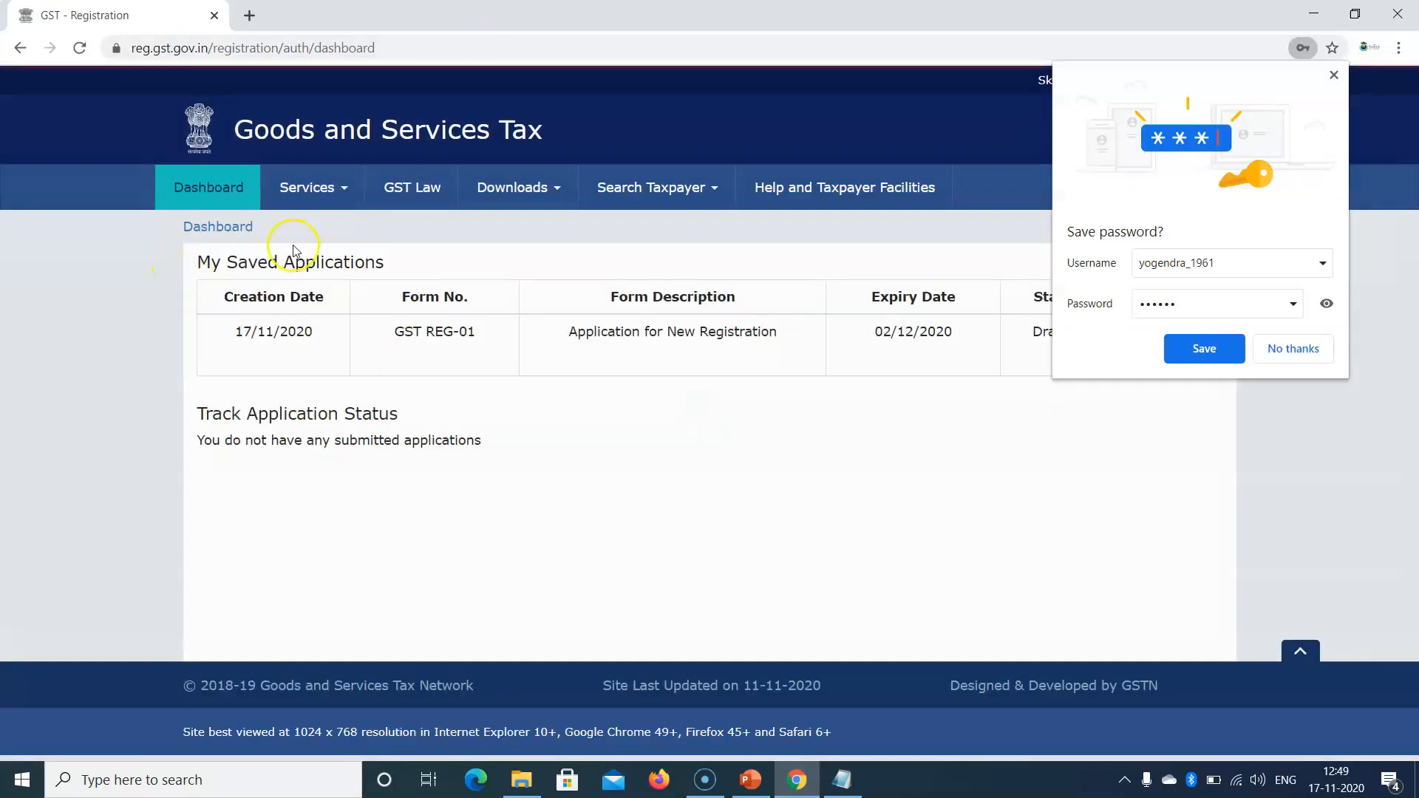
# Step: Decline saving the password and open the saved GST REG-01 New Registration draft, expiring 02/12/2020, for editing
pyautogui.click(1294, 350)
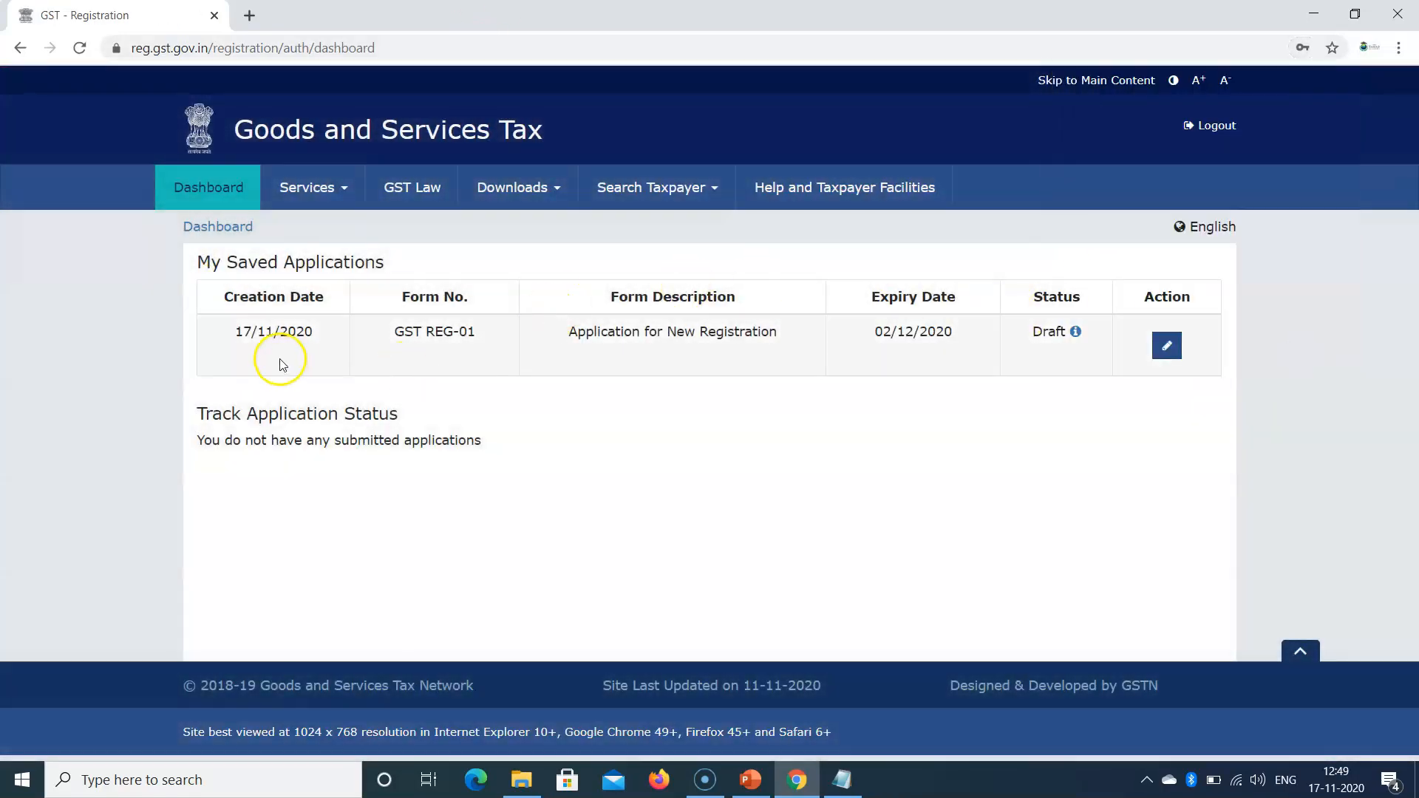
pyautogui.moveTo(191, 260); pyautogui.dragTo(424, 270)
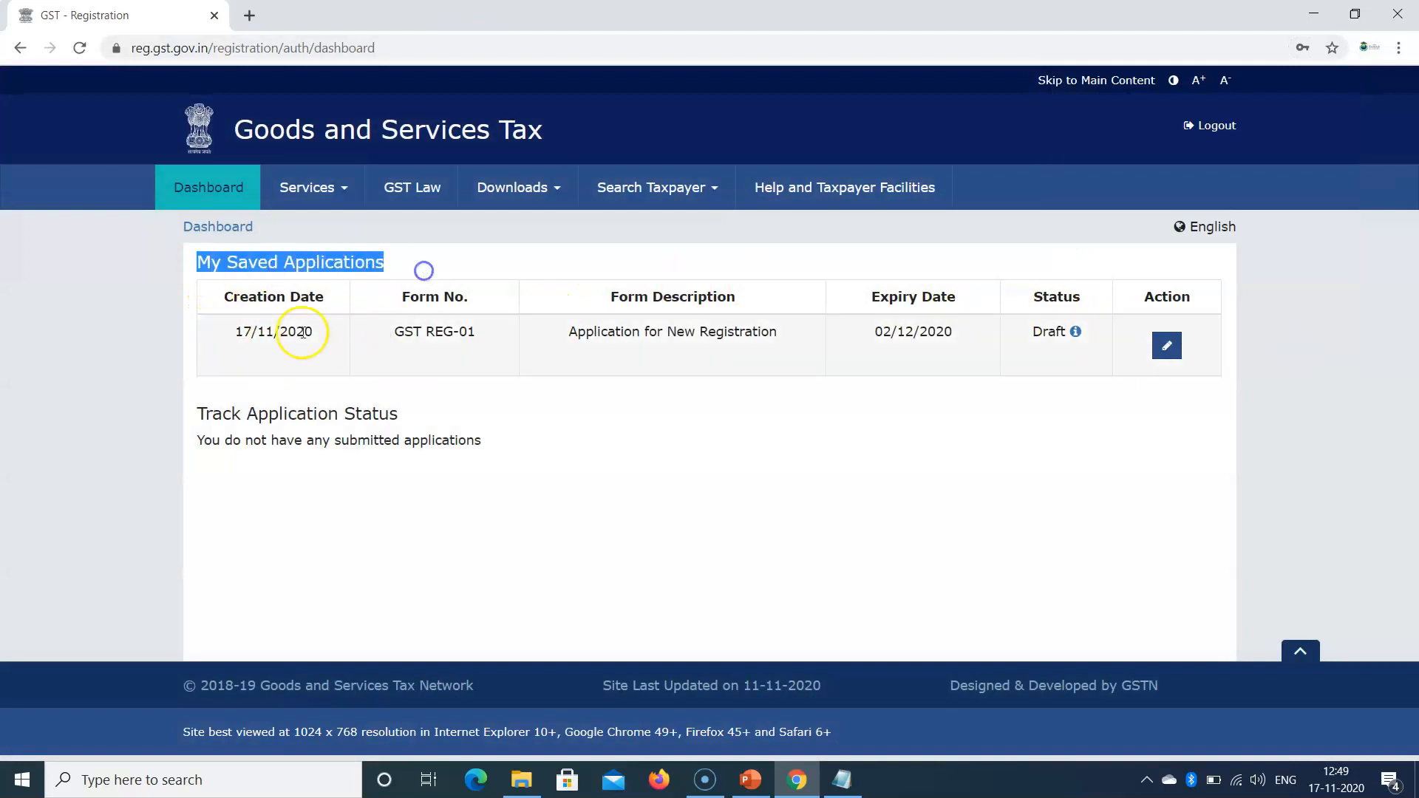
pyautogui.moveTo(393, 332); pyautogui.dragTo(476, 334)
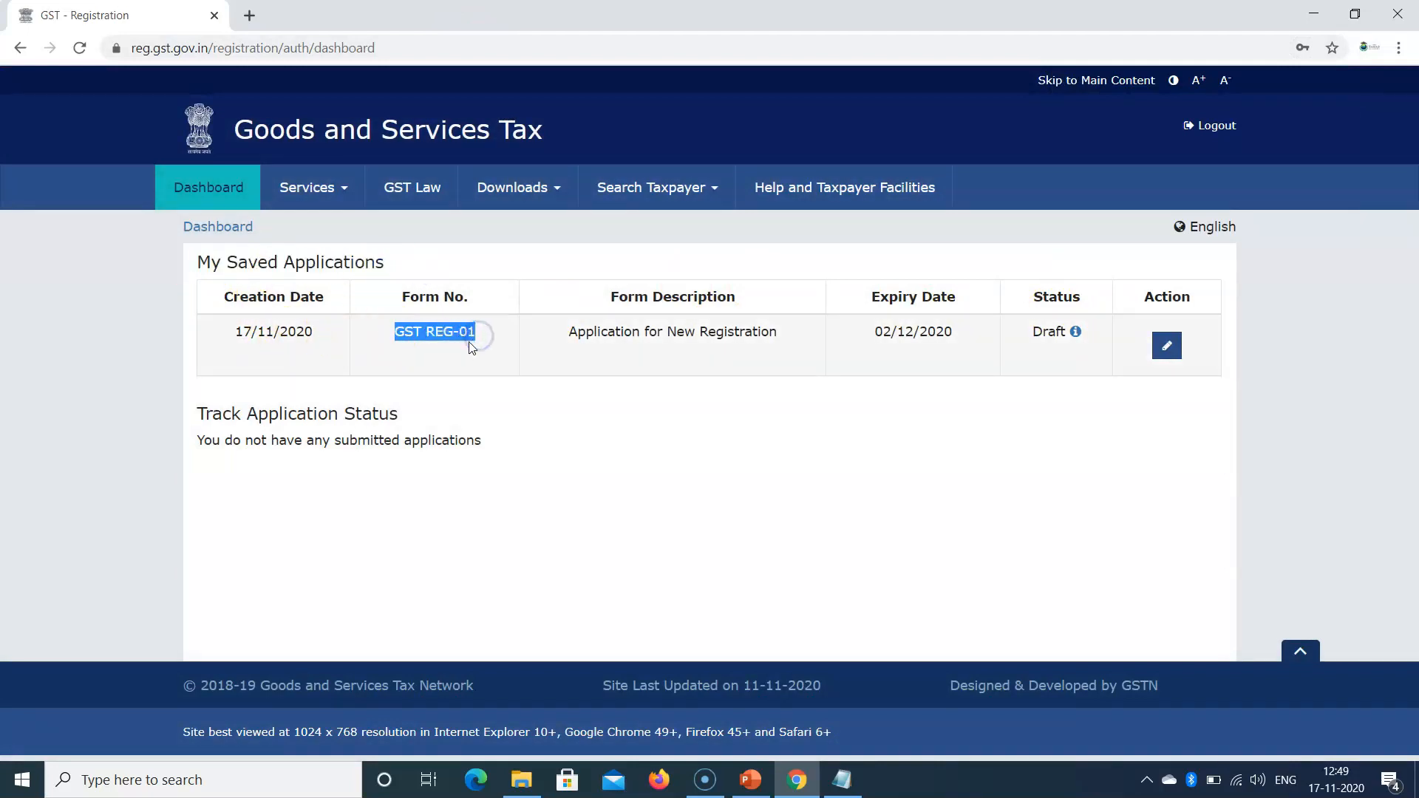
pyautogui.moveTo(792, 338); pyautogui.dragTo(657, 334)
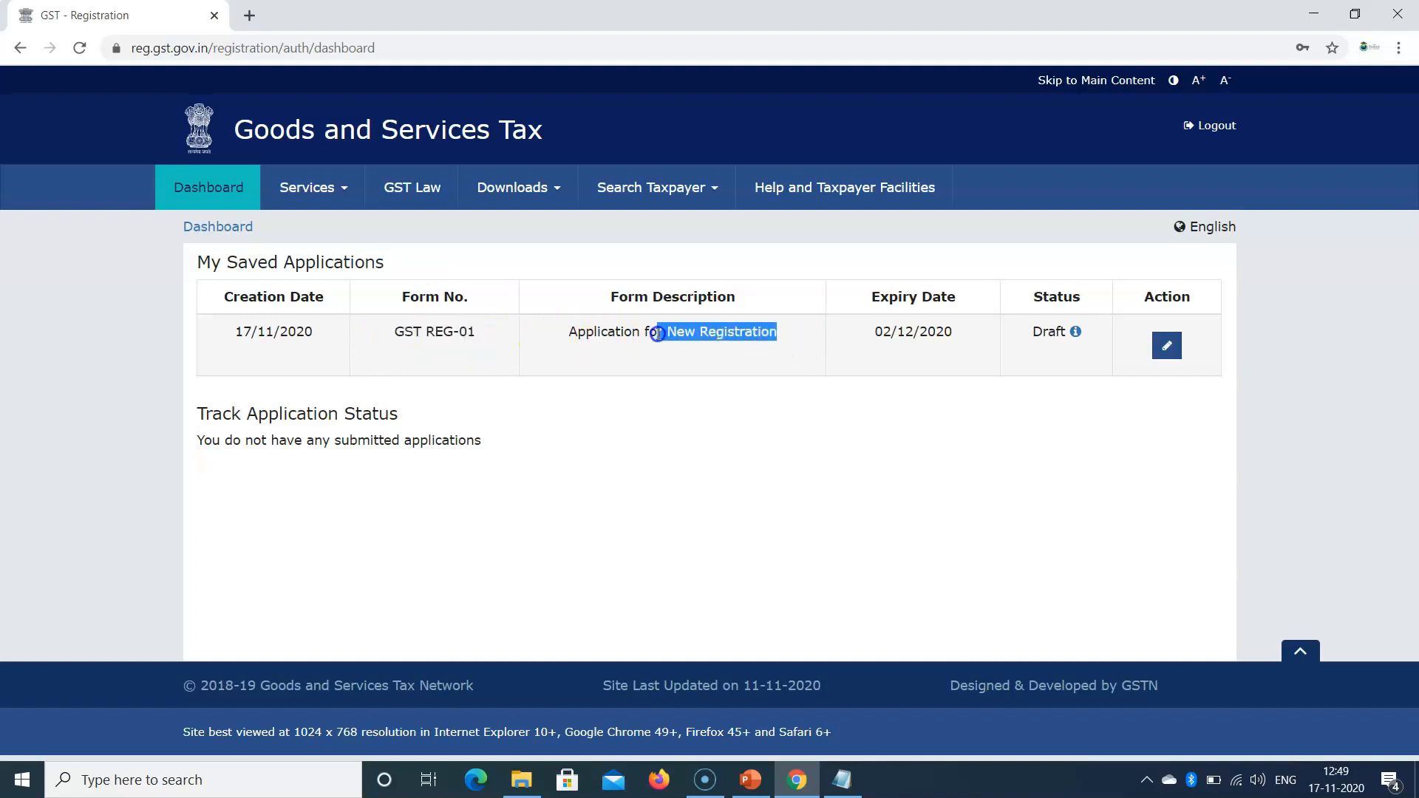
pyautogui.moveTo(961, 333); pyautogui.dragTo(878, 341)
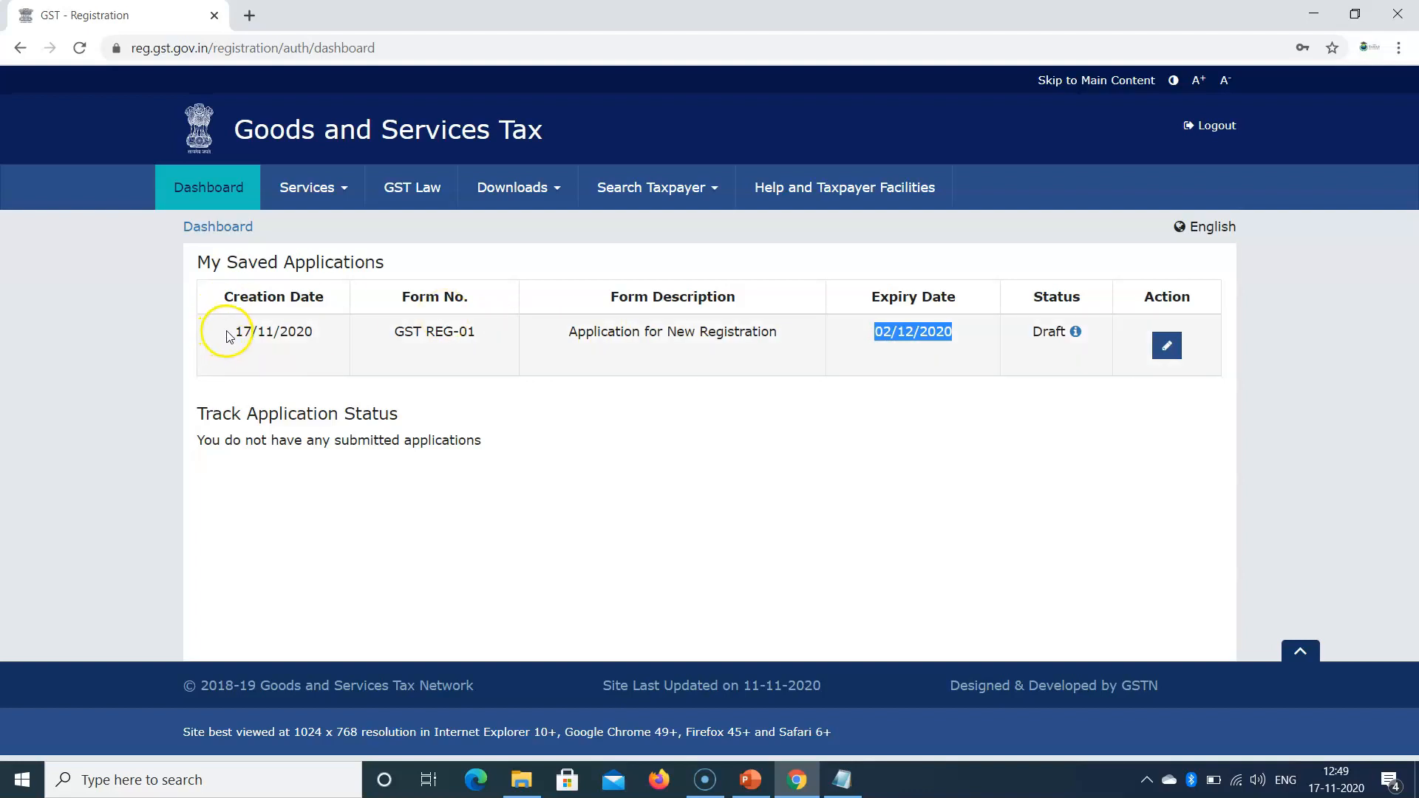
pyautogui.click(1165, 351)
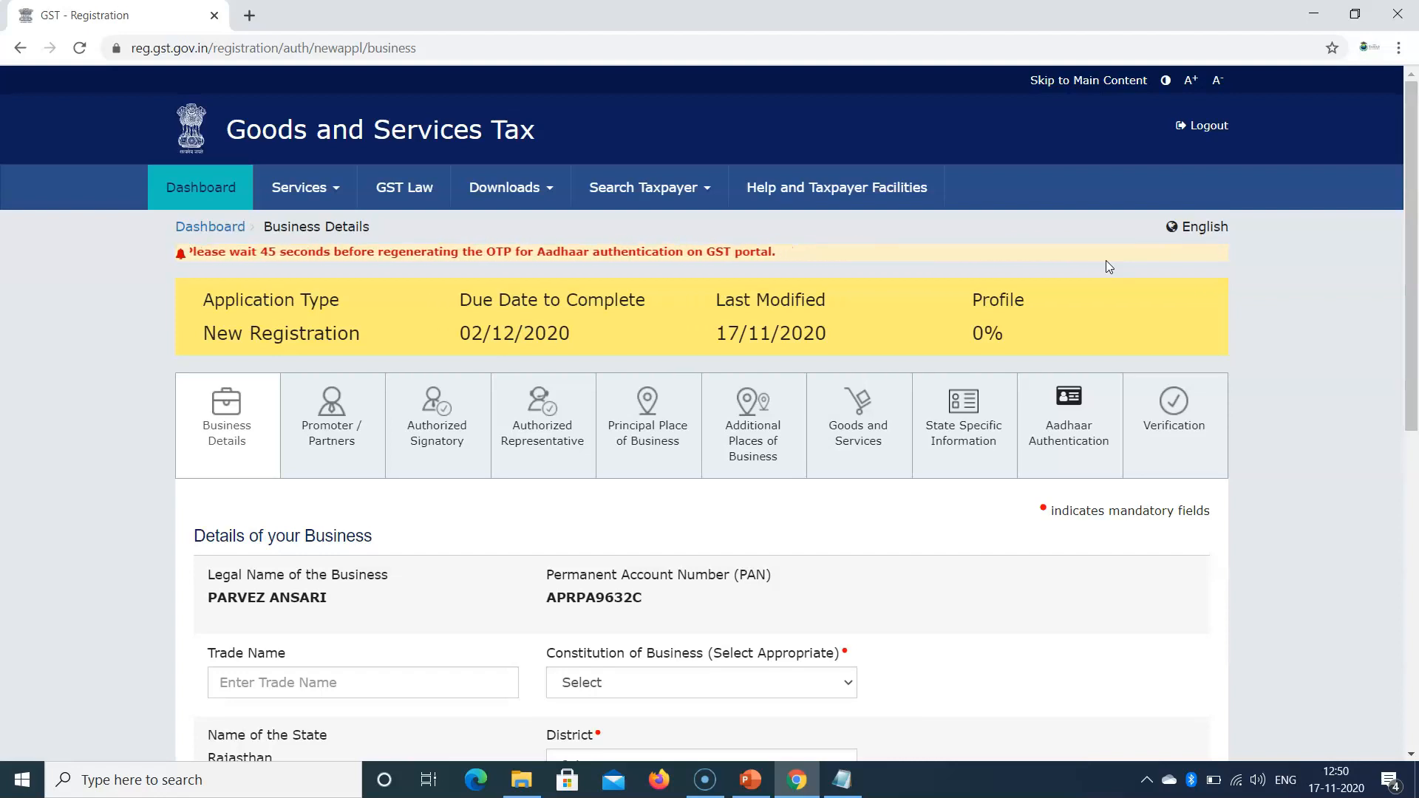
pyautogui.scroll(-1, 557, 274)
pyautogui.click(259, 323)
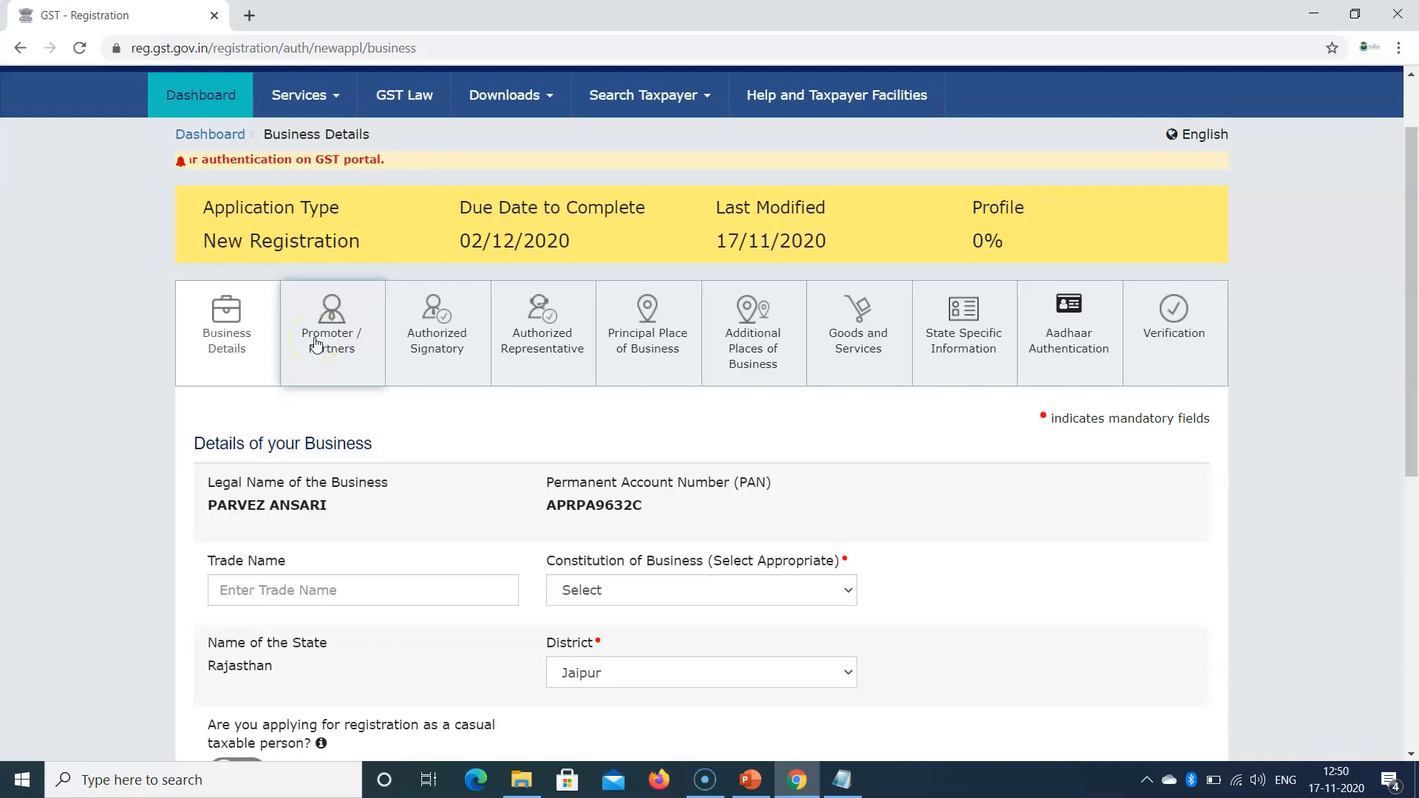
pyautogui.click(428, 340)
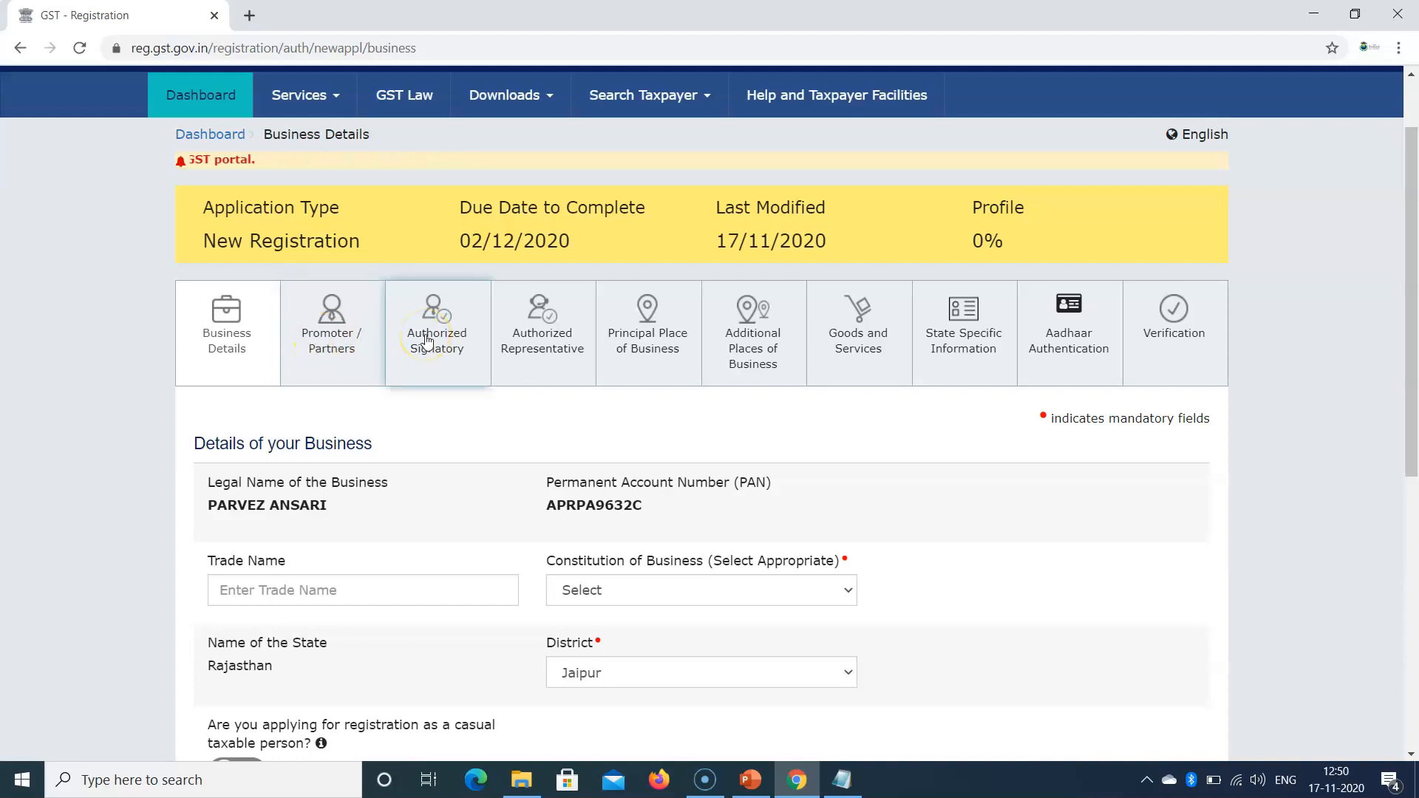
pyautogui.click(539, 341)
pyautogui.click(661, 355)
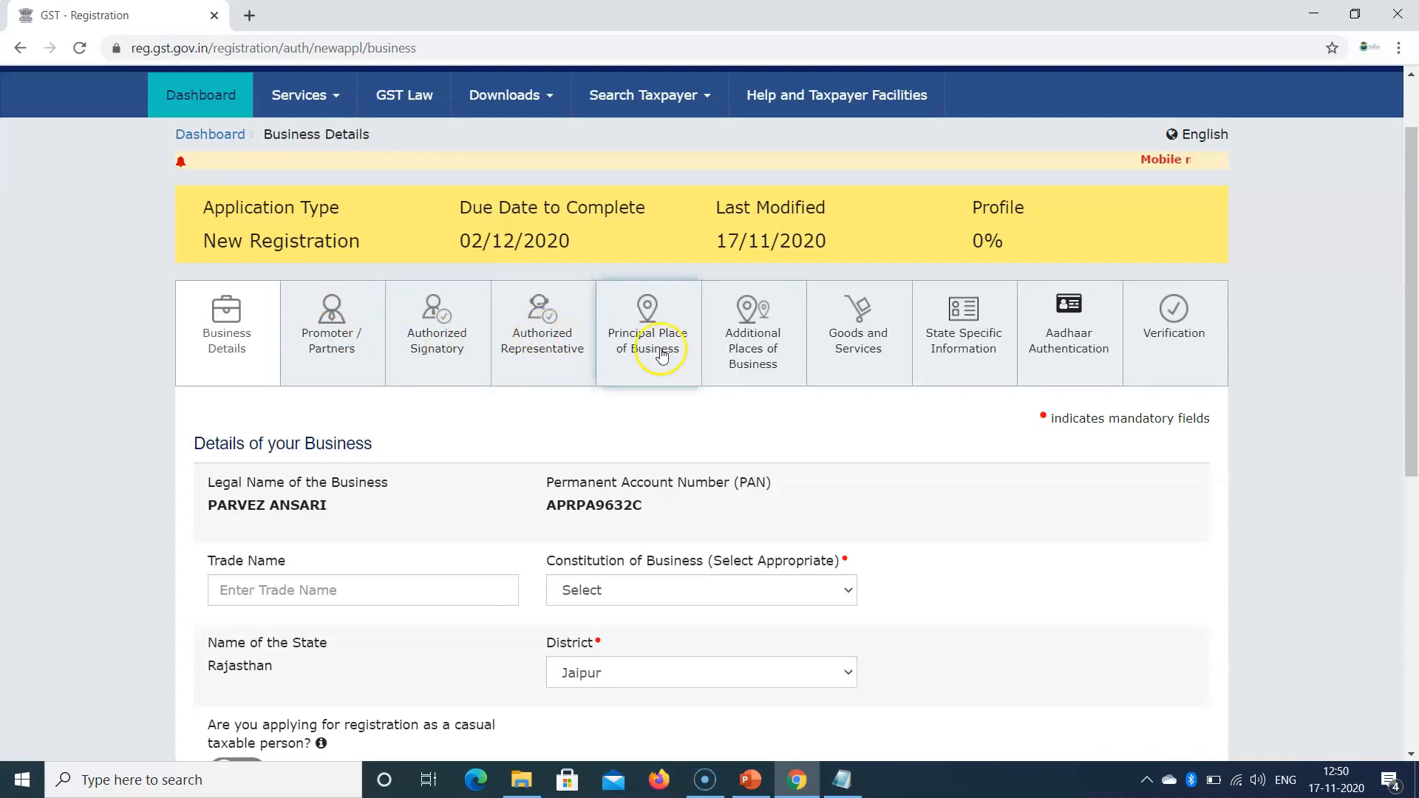
pyautogui.click(729, 354)
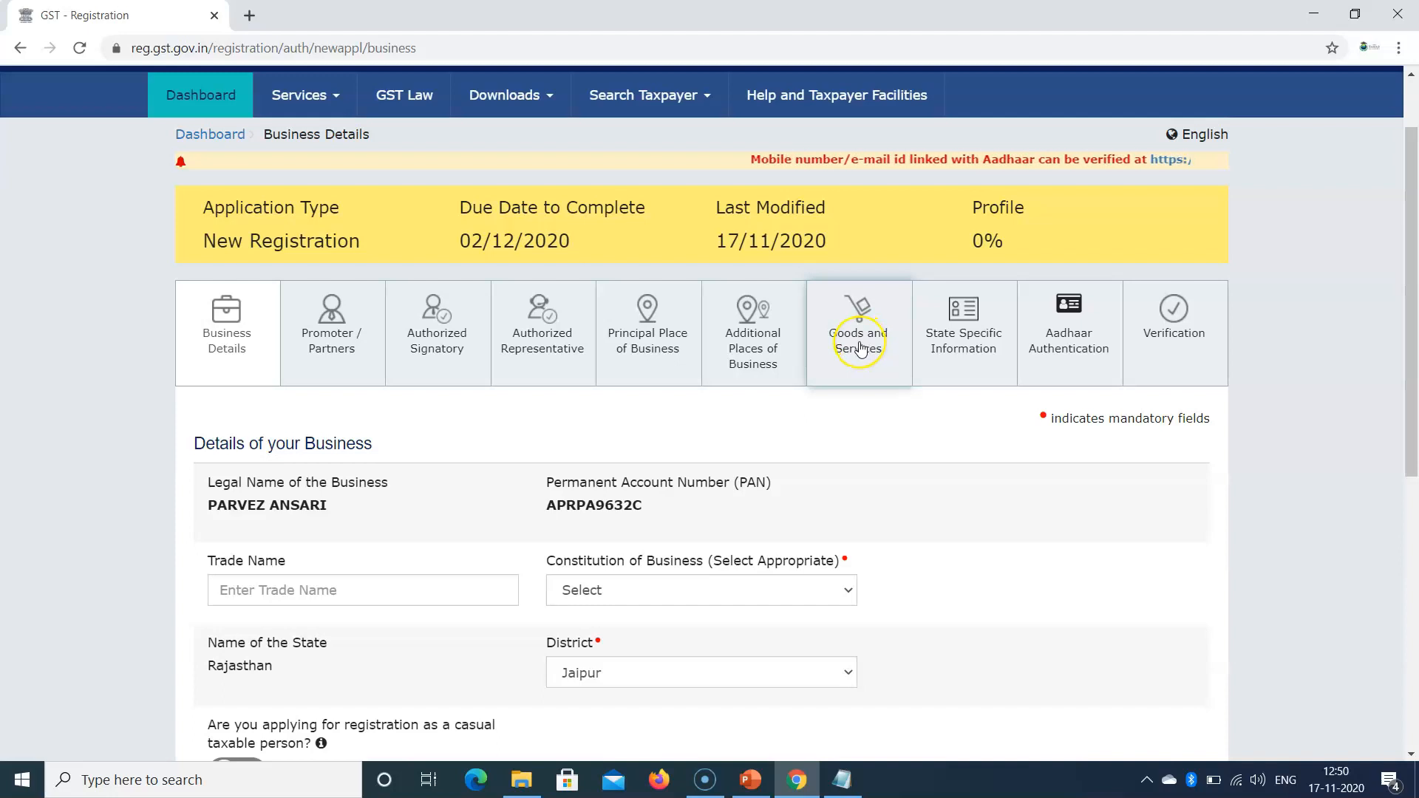
pyautogui.click(984, 353)
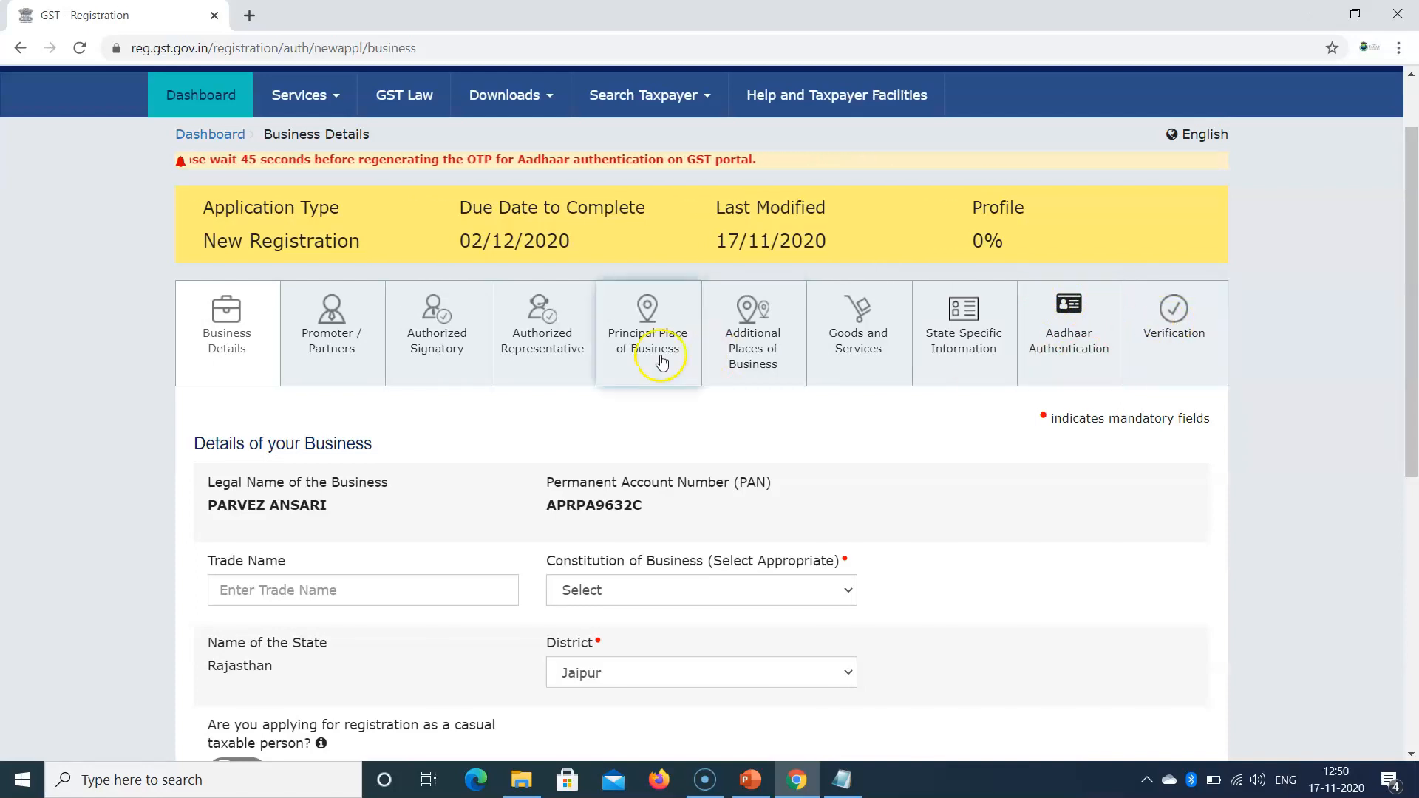
pyautogui.scroll(-1, 377, 372)
pyautogui.moveTo(1411, 401); pyautogui.dragTo(1410, 370)
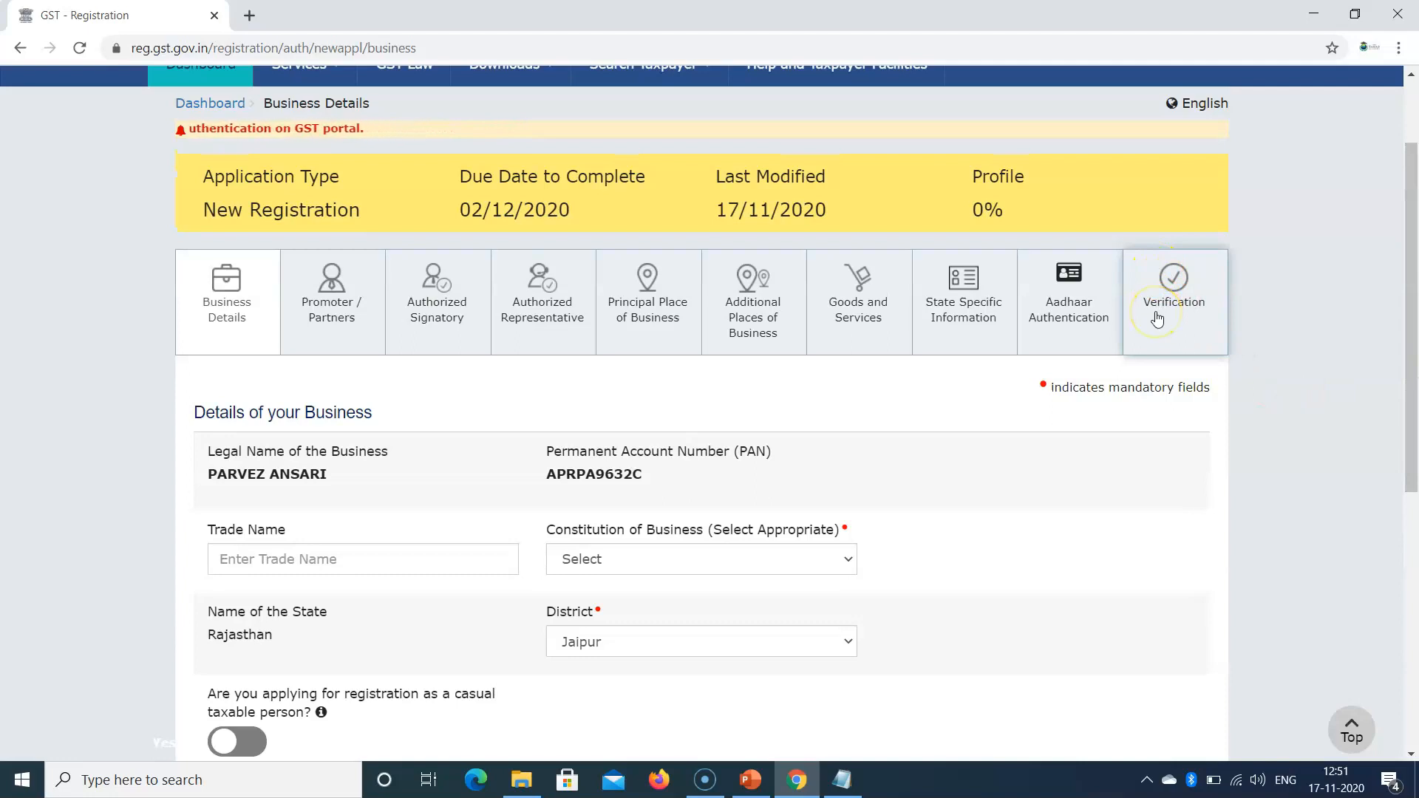
# Step: Review the legal name and PAN, then enter THE SAMAD ACADEMY as the trade name
pyautogui.moveTo(1410, 410); pyautogui.dragTo(1412, 473)
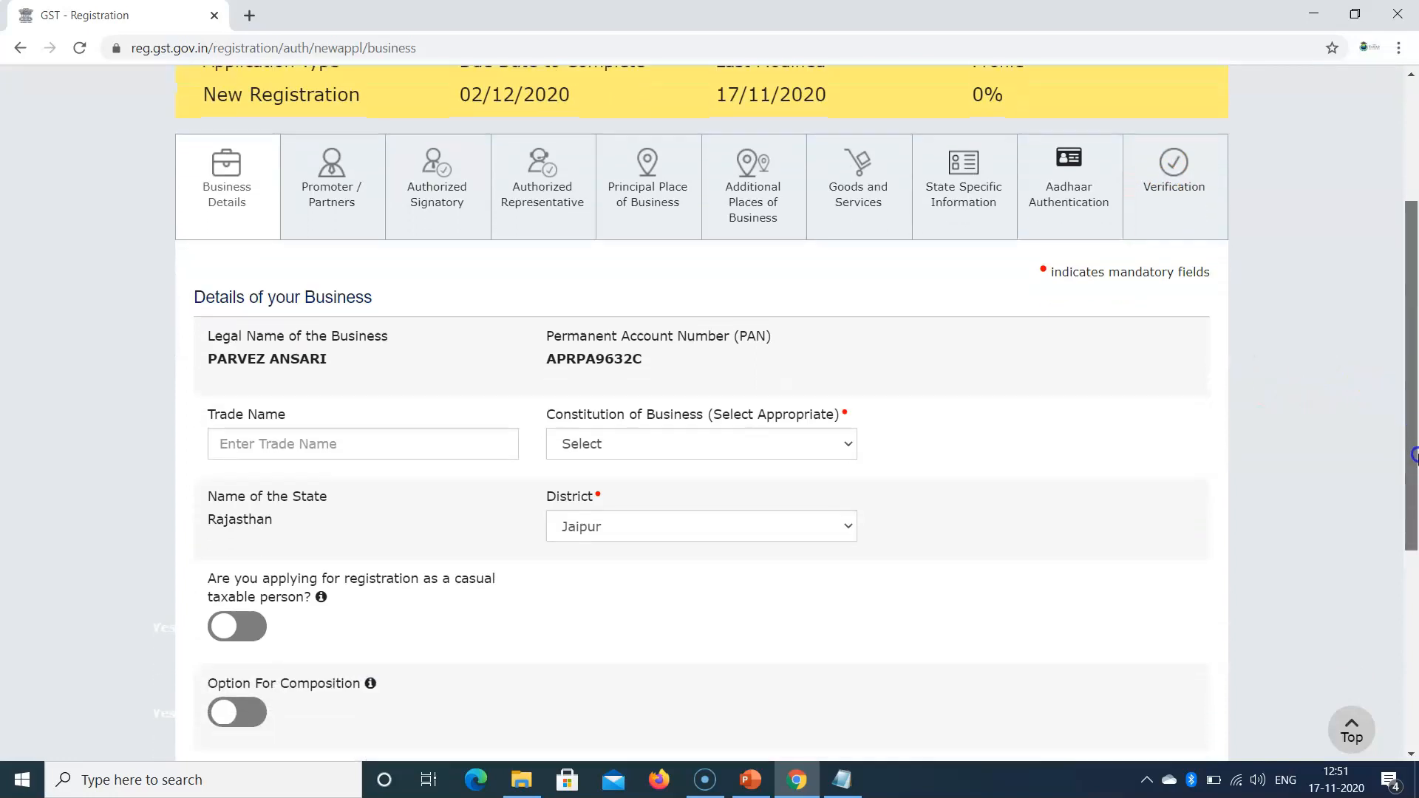
pyautogui.moveTo(210, 329); pyautogui.dragTo(396, 325)
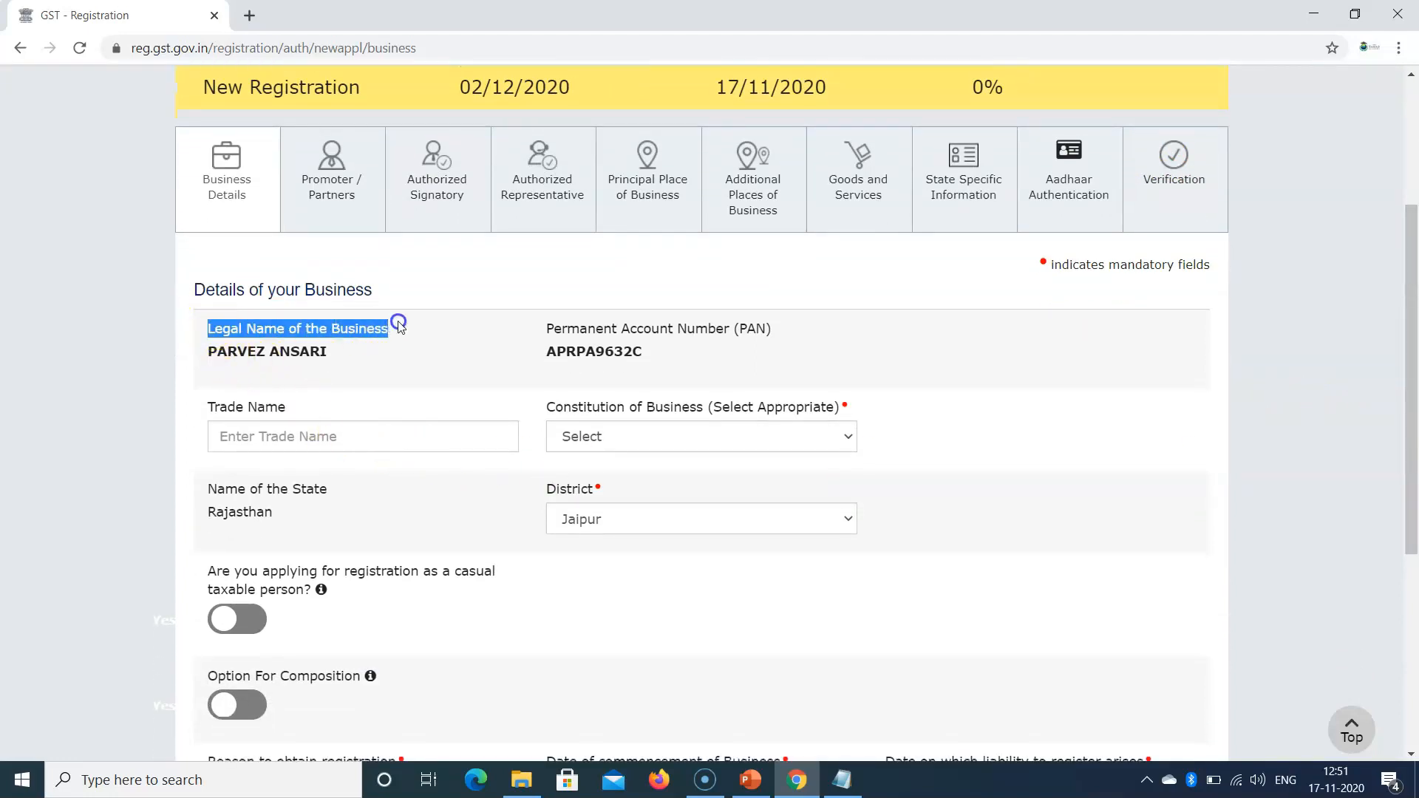
pyautogui.click(542, 349)
pyautogui.moveTo(542, 349); pyautogui.dragTo(675, 348)
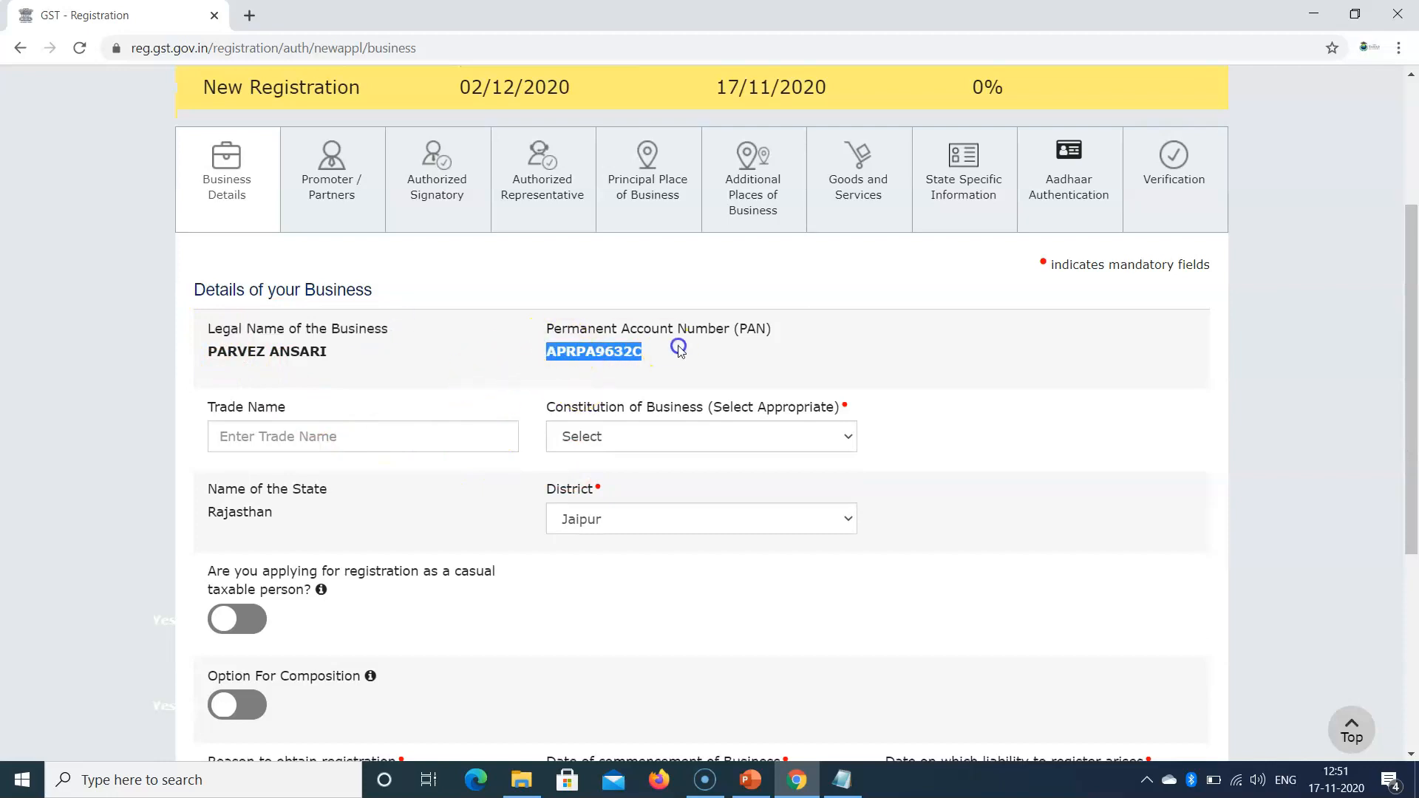
pyautogui.click(254, 440)
pyautogui.write('THE SAMAD ACADEMY')
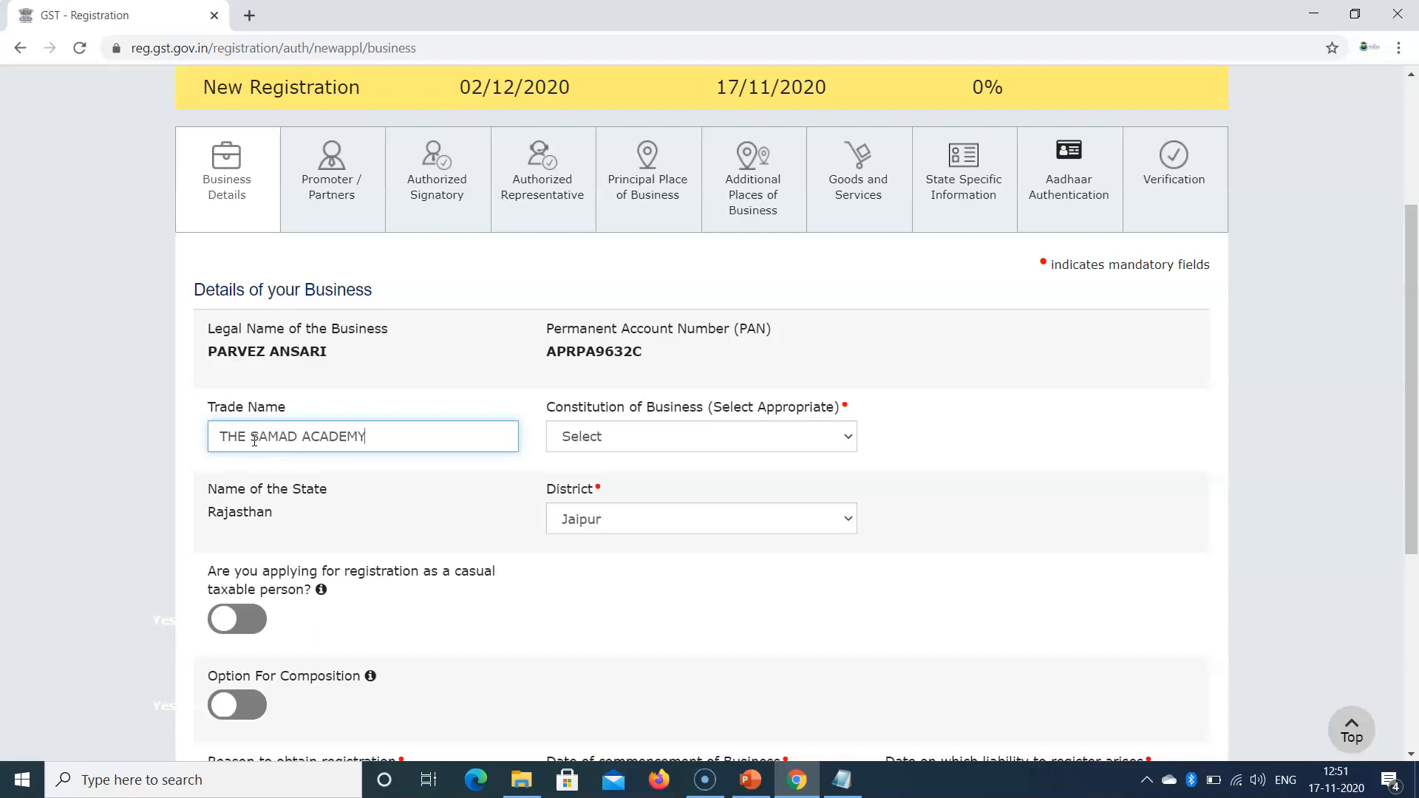
pyautogui.click(596, 438)
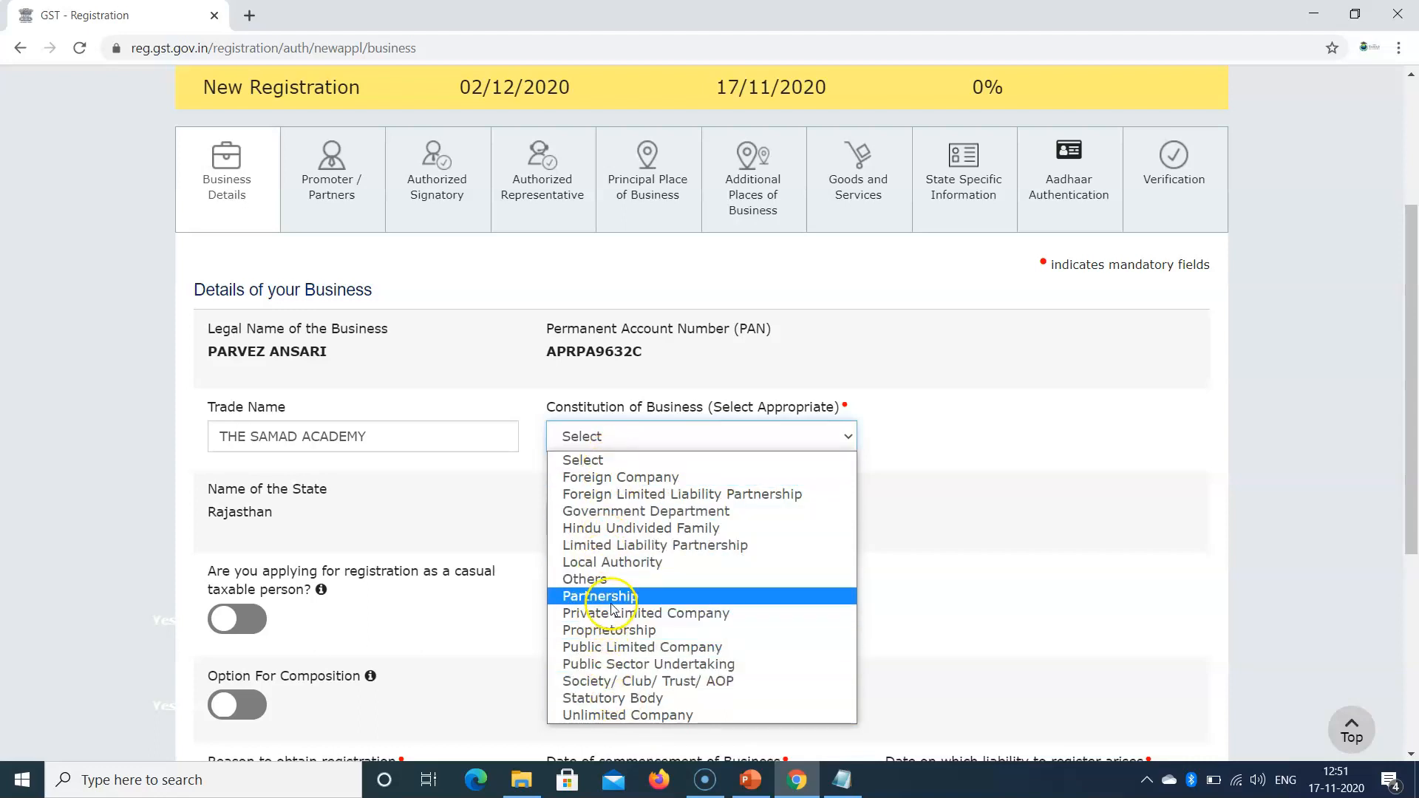
# Step: Set Constitution of Business to Proprietorship and keep Jaipur as the district
pyautogui.click(619, 632)
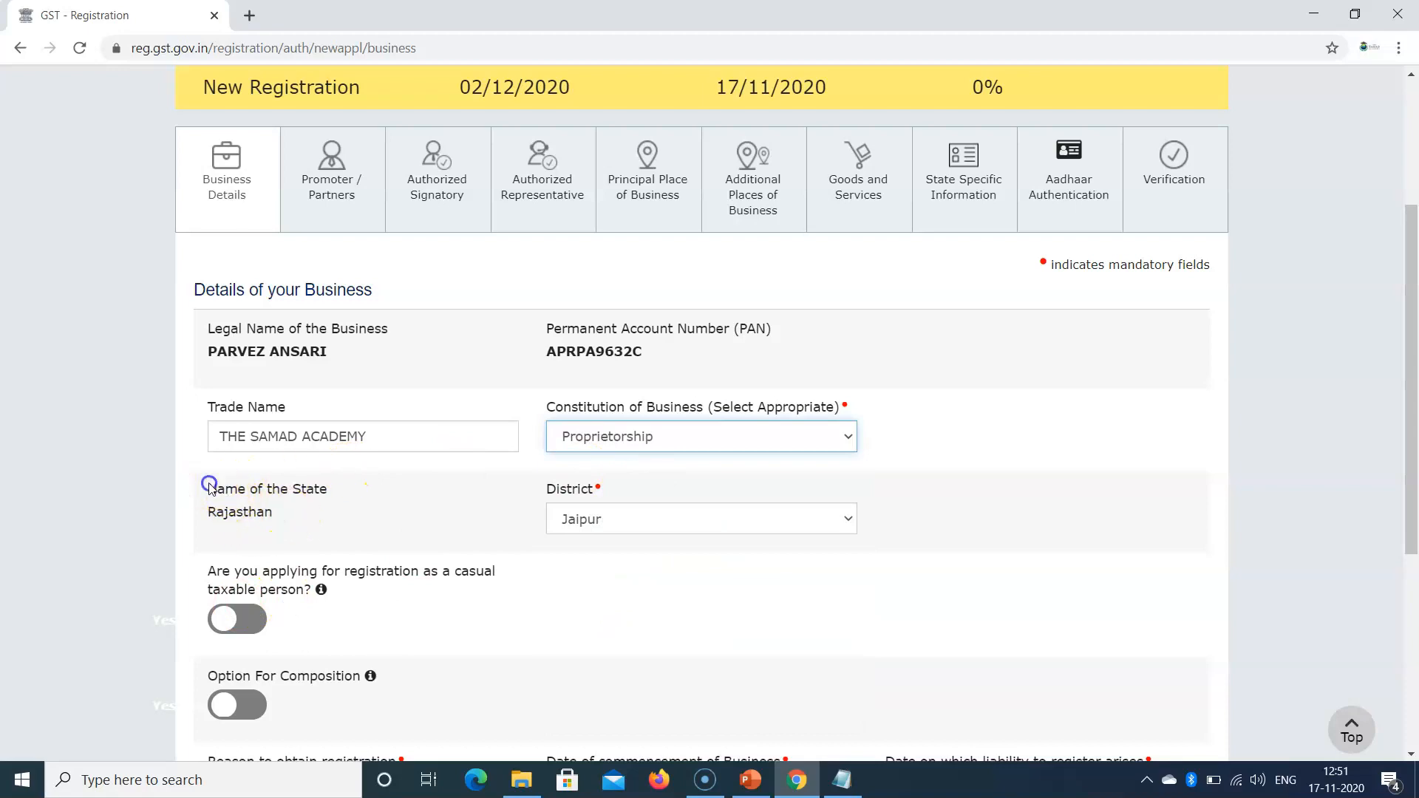
pyautogui.moveTo(208, 489); pyautogui.dragTo(287, 491)
pyautogui.click(603, 520)
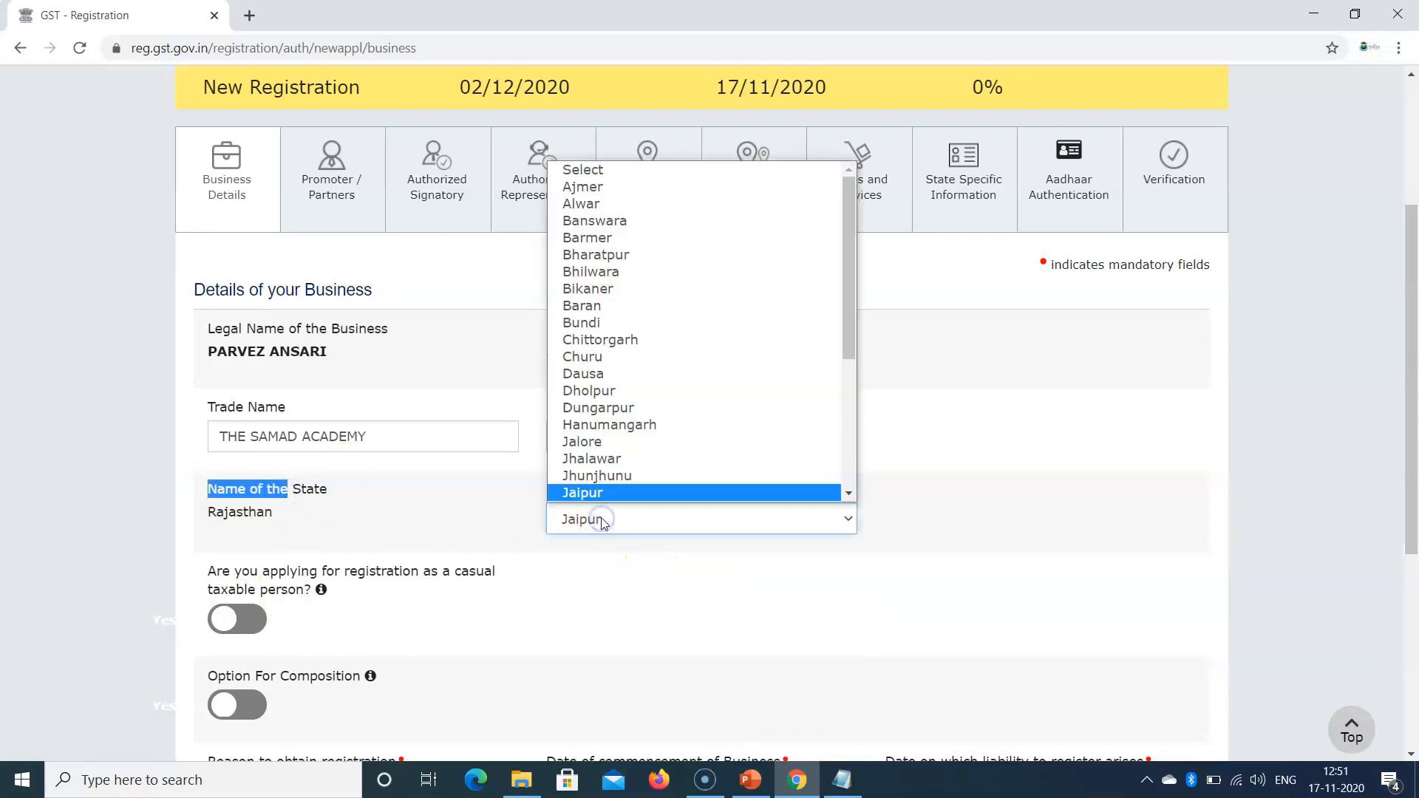
pyautogui.click(597, 493)
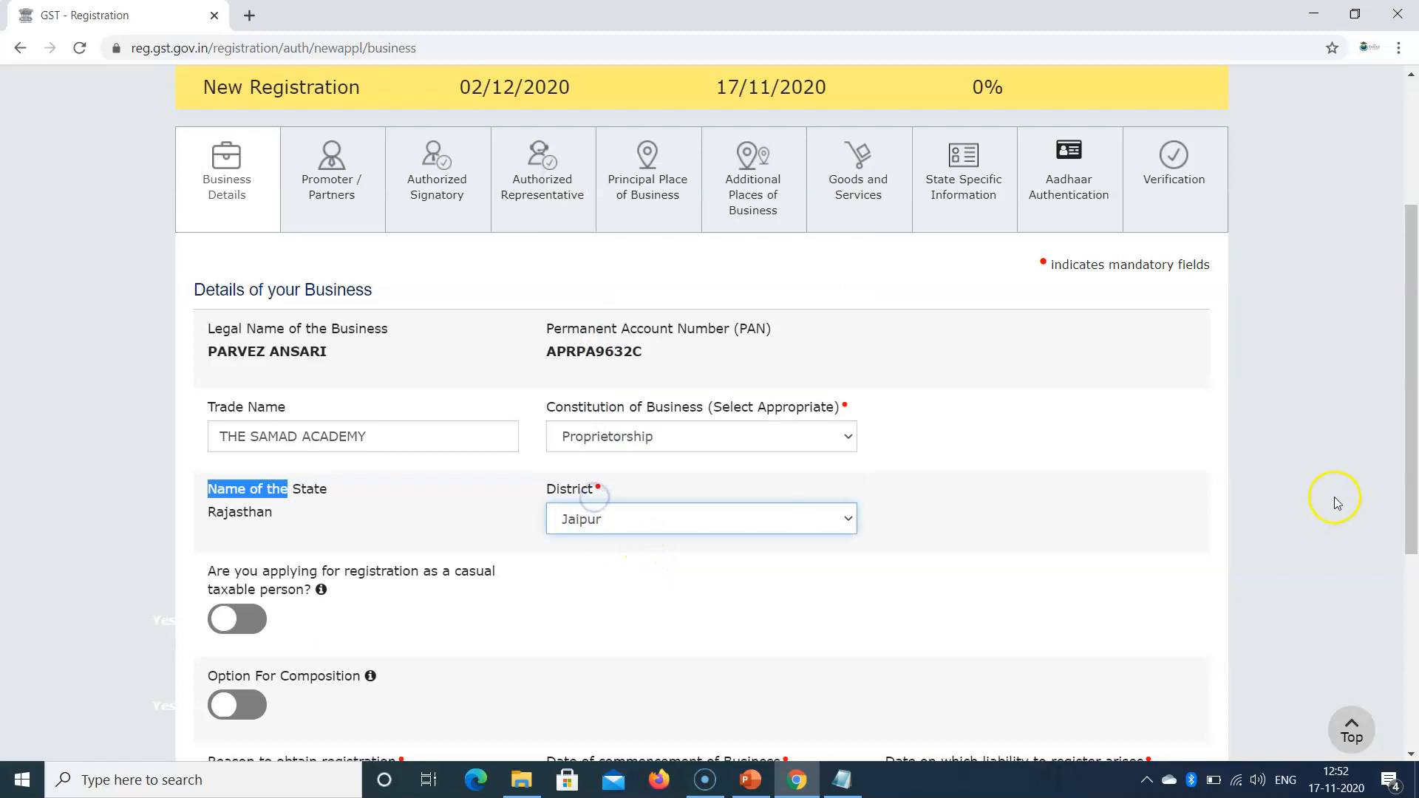
pyautogui.moveTo(1414, 497); pyautogui.dragTo(1353, 589)
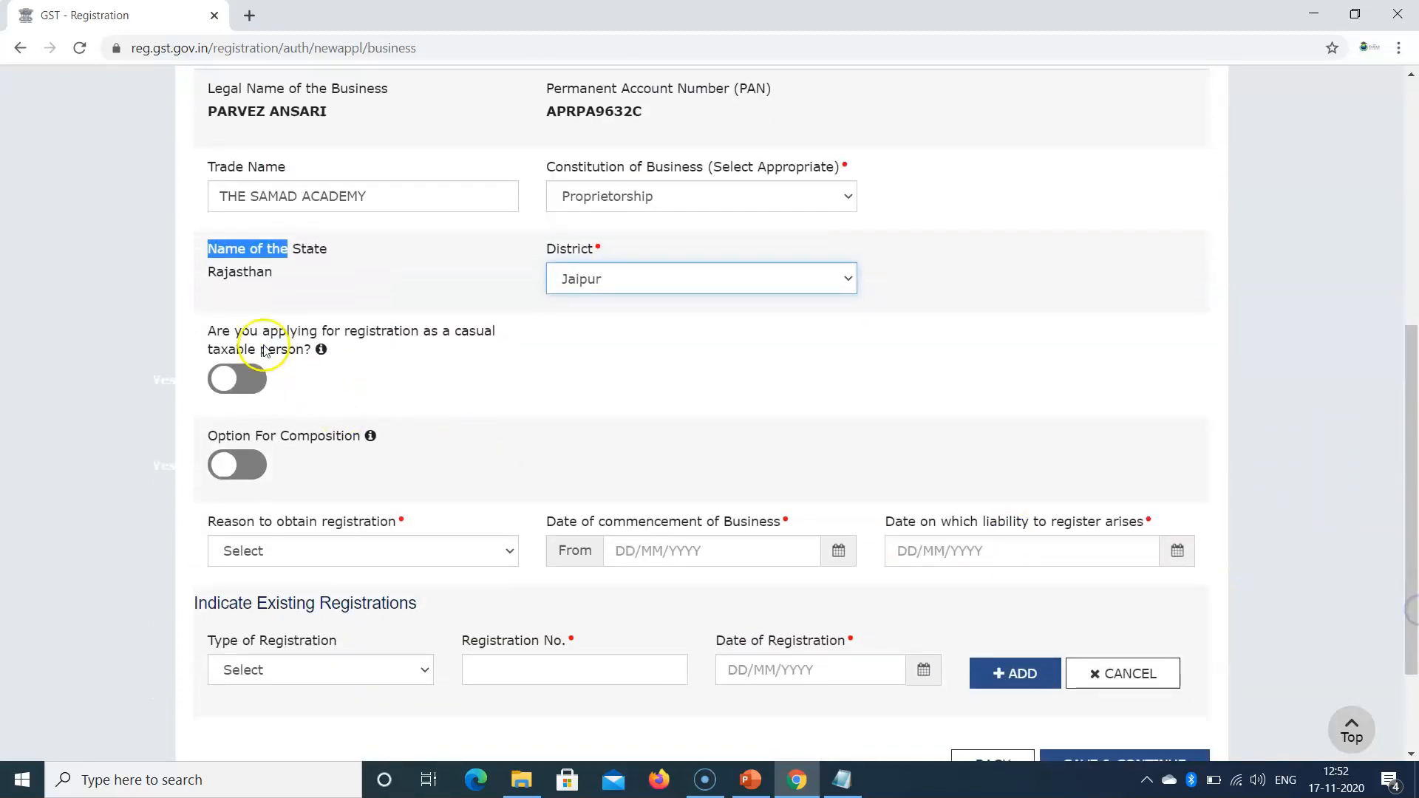
pyautogui.moveTo(198, 341); pyautogui.dragTo(288, 349)
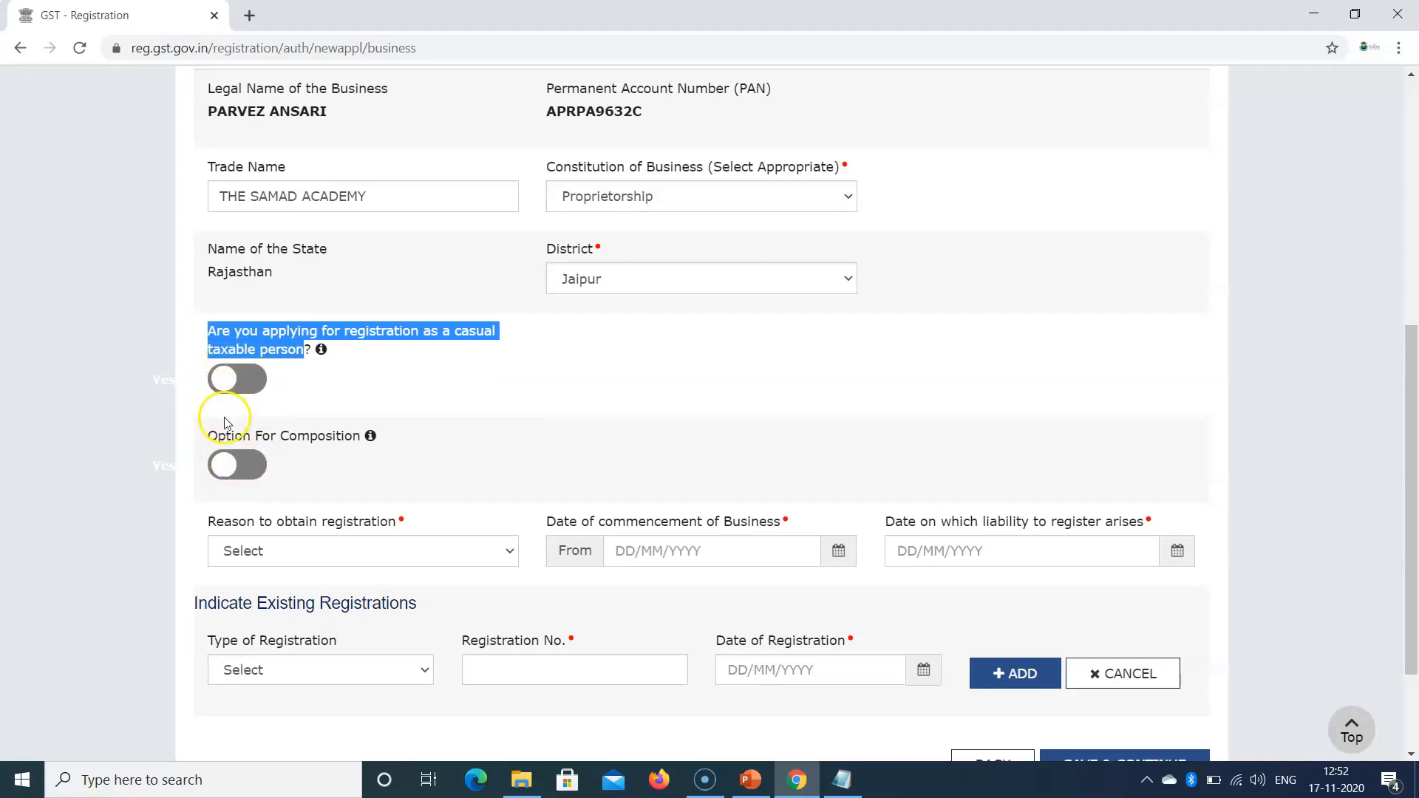
# Step: Choose Voluntary Basis as the reason to obtain registration
pyautogui.click(672, 369)
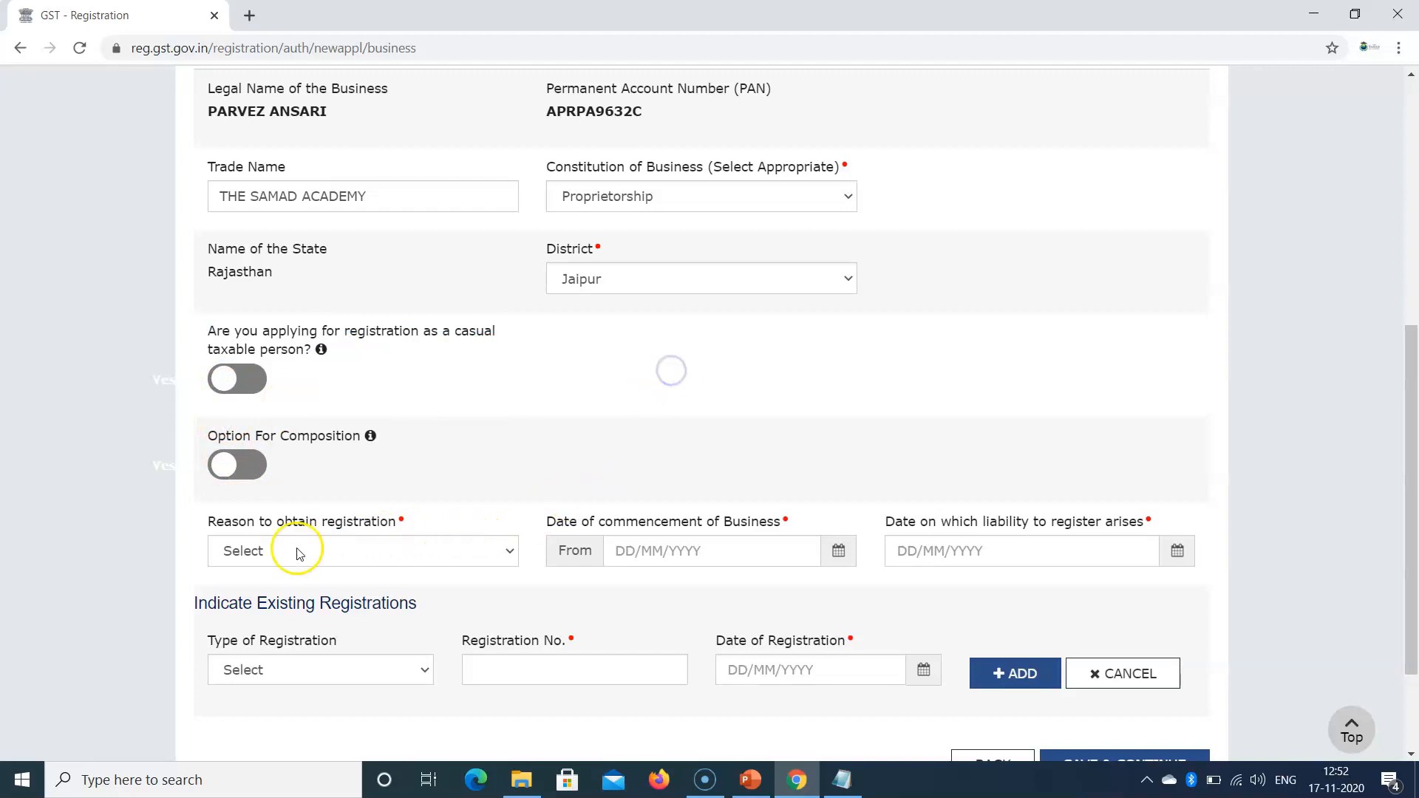
pyautogui.moveTo(201, 521); pyautogui.dragTo(411, 532)
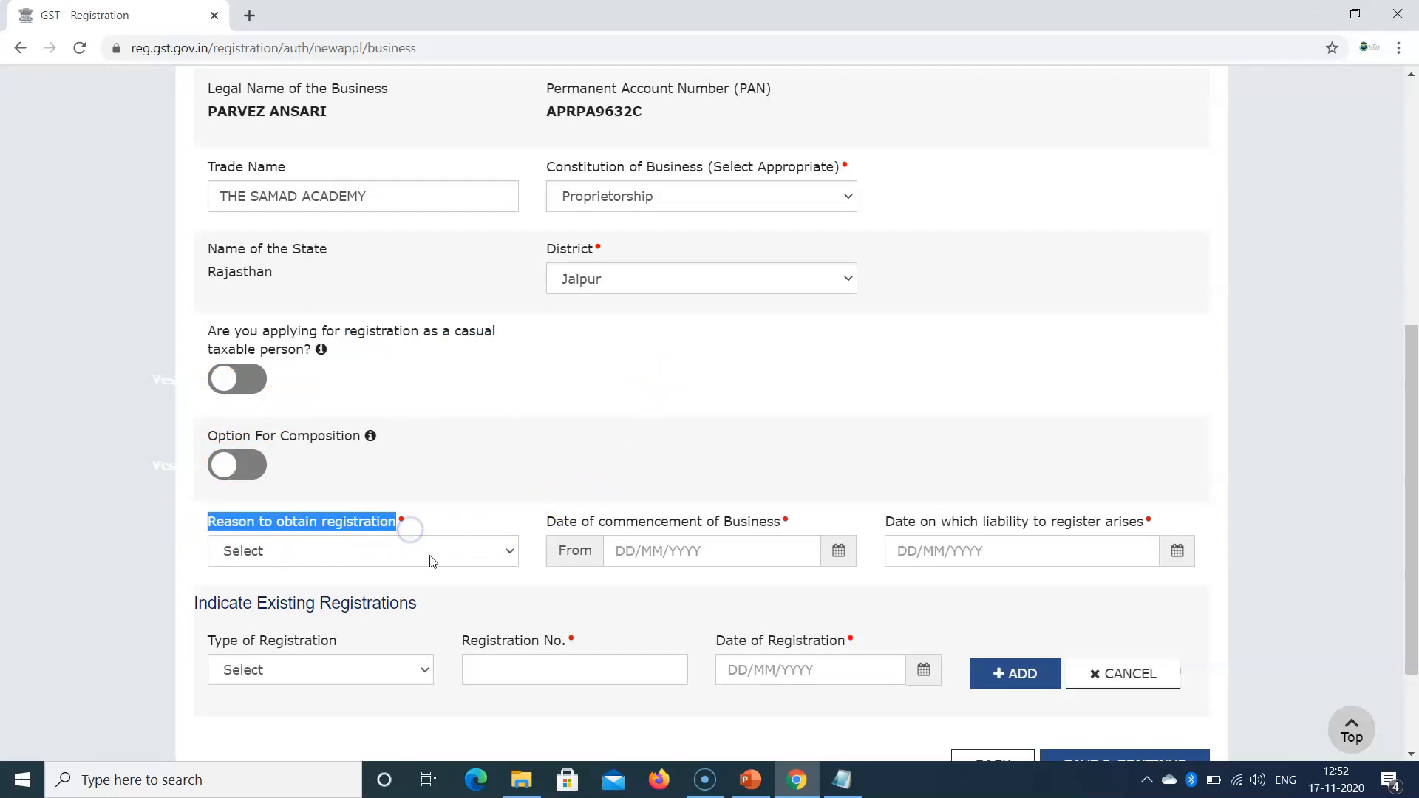
pyautogui.click(432, 559)
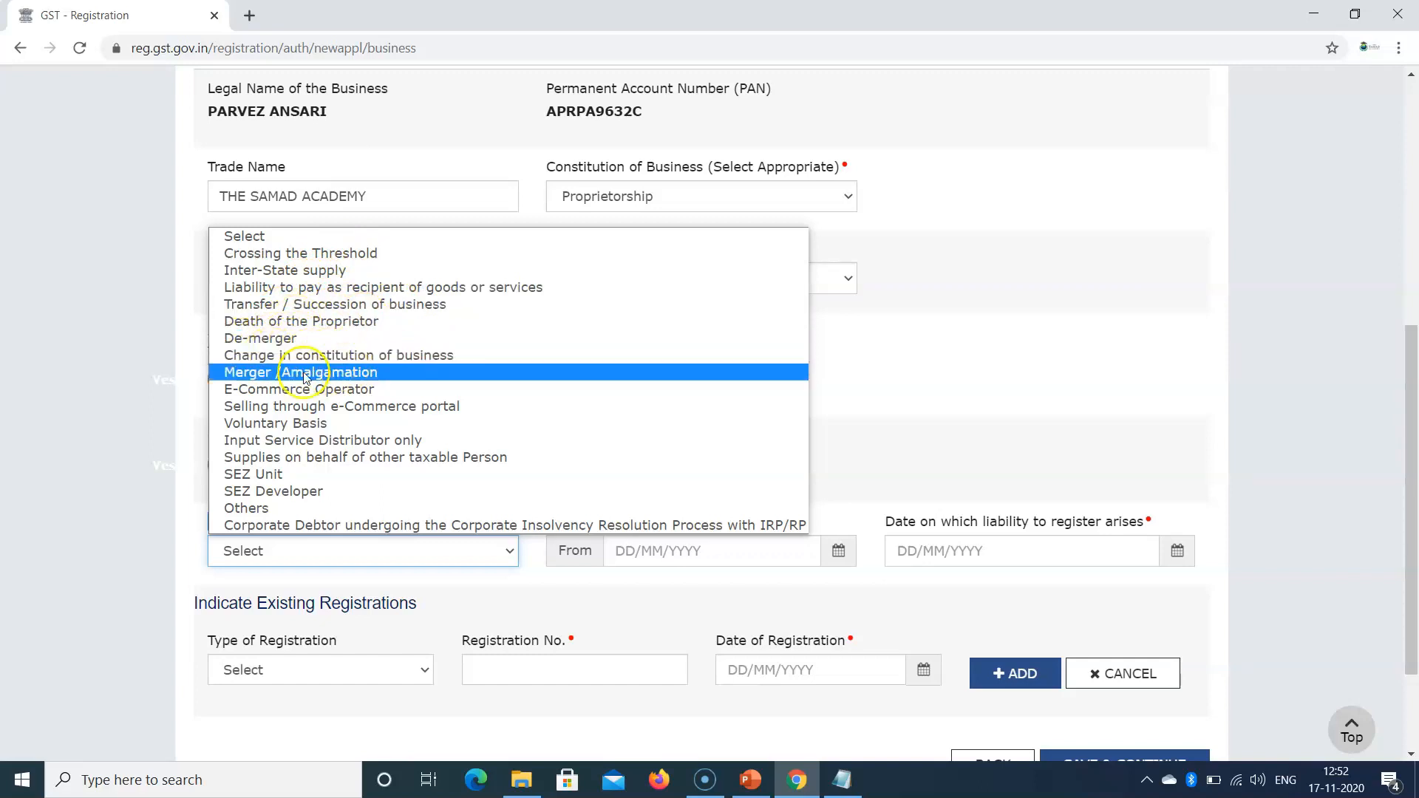
pyautogui.click(281, 425)
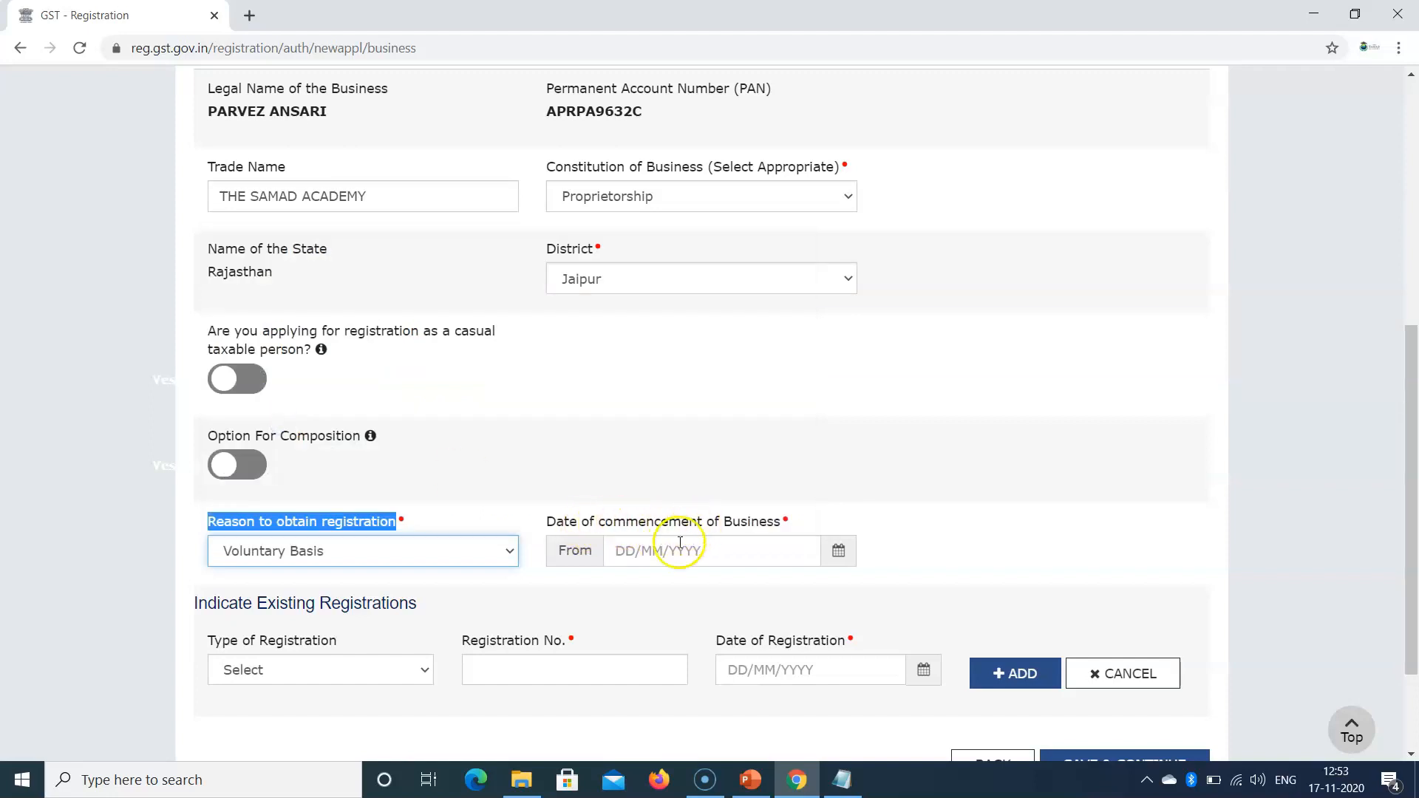
# Step: Enter 01/11/2020 as the date of commencement of business
pyautogui.click(609, 550)
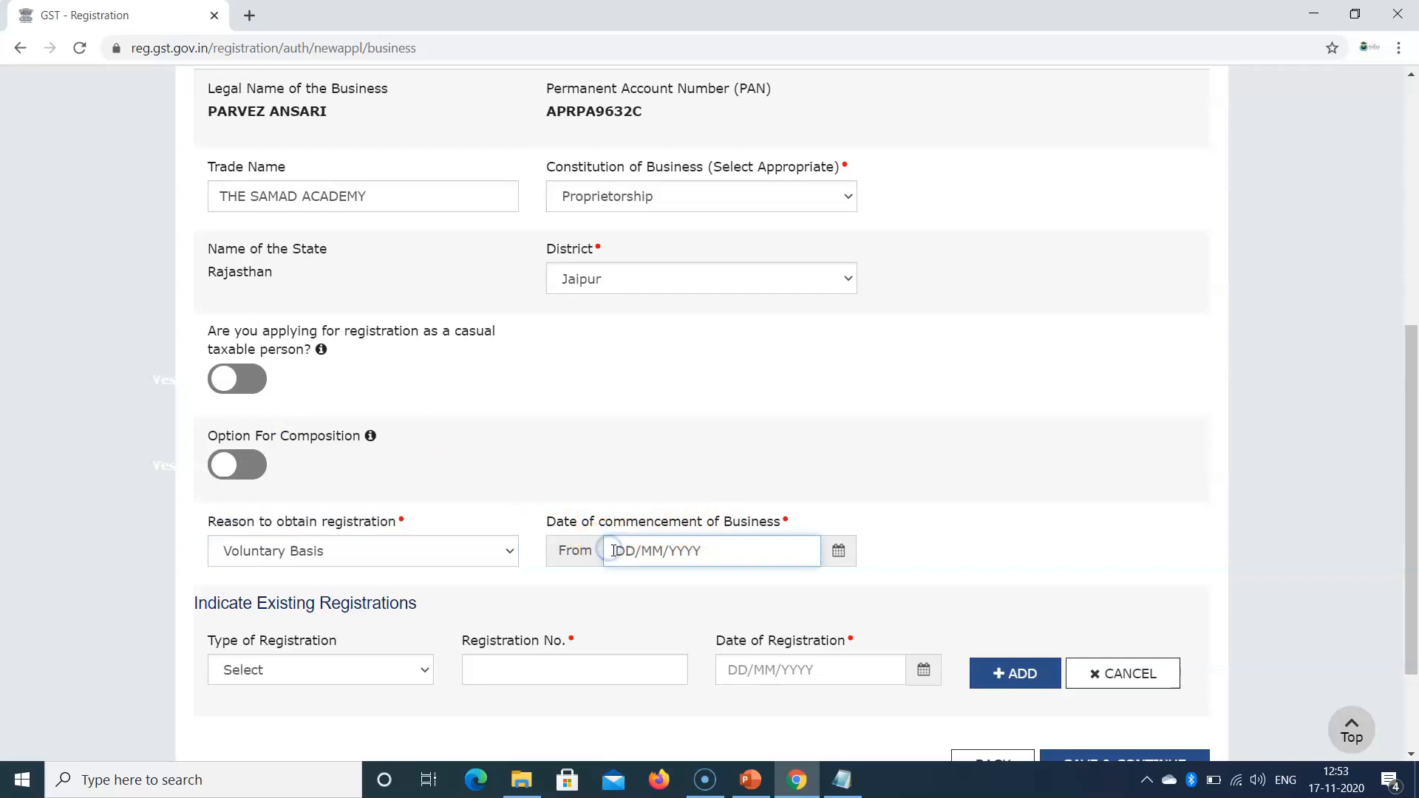
pyautogui.write('01/11/2020')
pyautogui.click(950, 447)
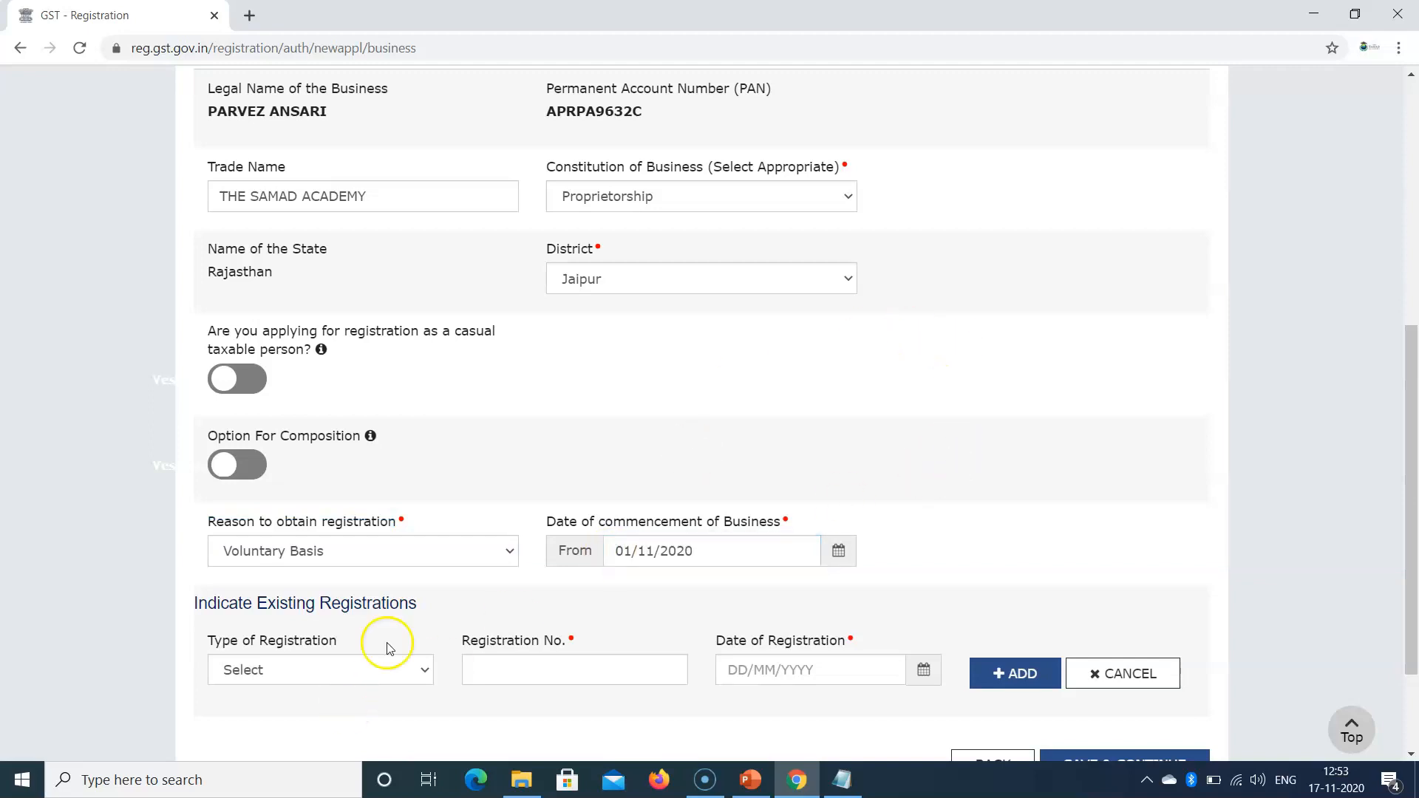
pyautogui.moveTo(1410, 434); pyautogui.dragTo(913, 596)
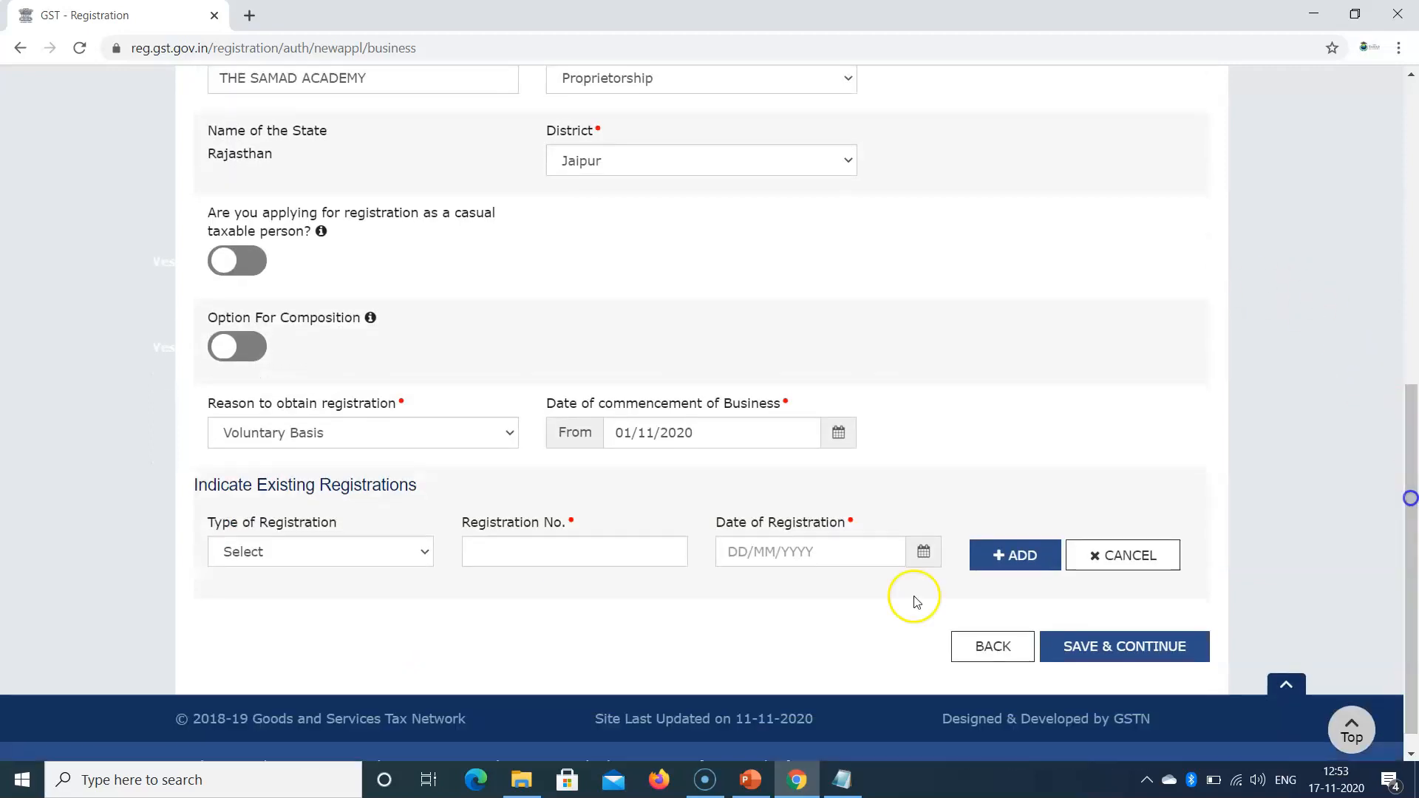
pyautogui.click(315, 547)
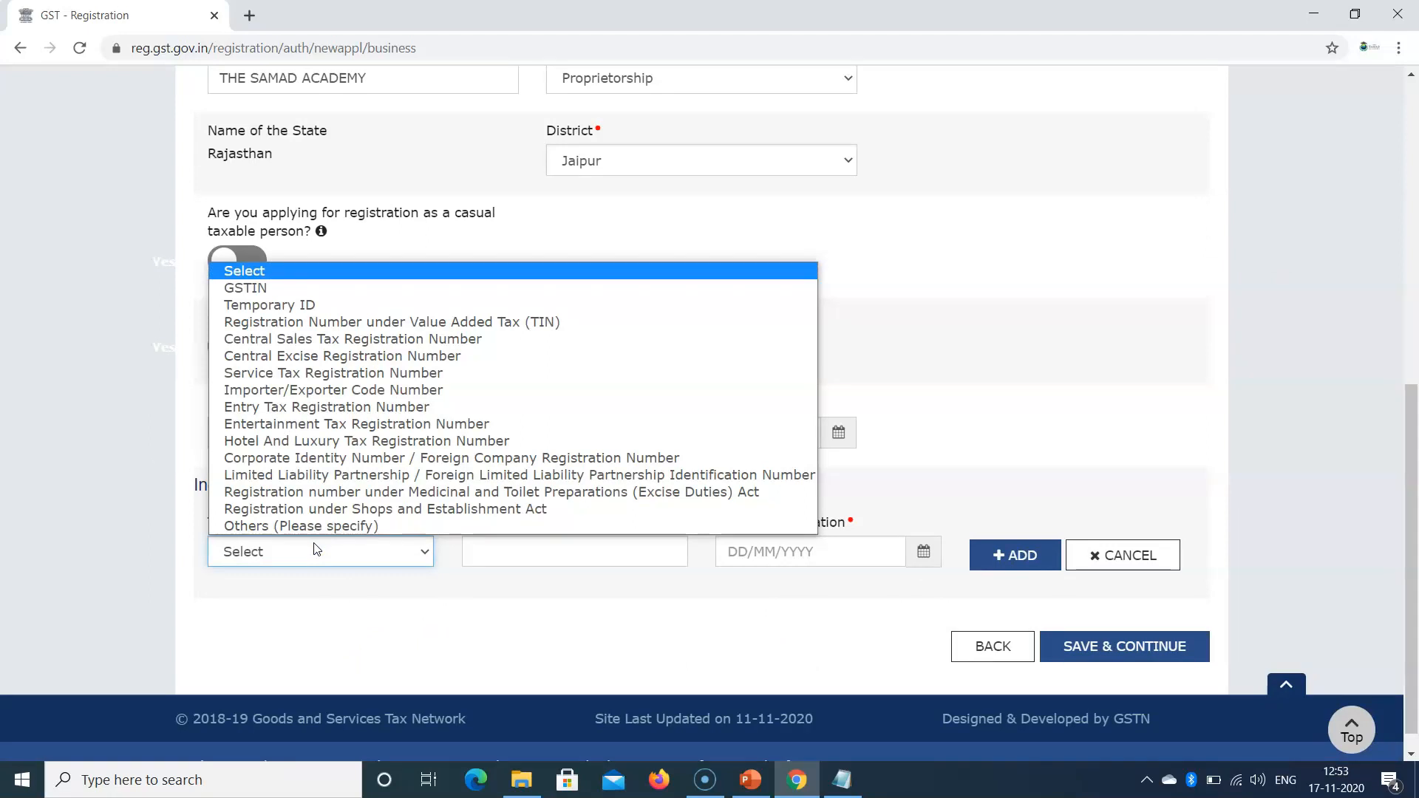
# Step: Set the existing registration type to Temporary ID
pyautogui.click(243, 290)
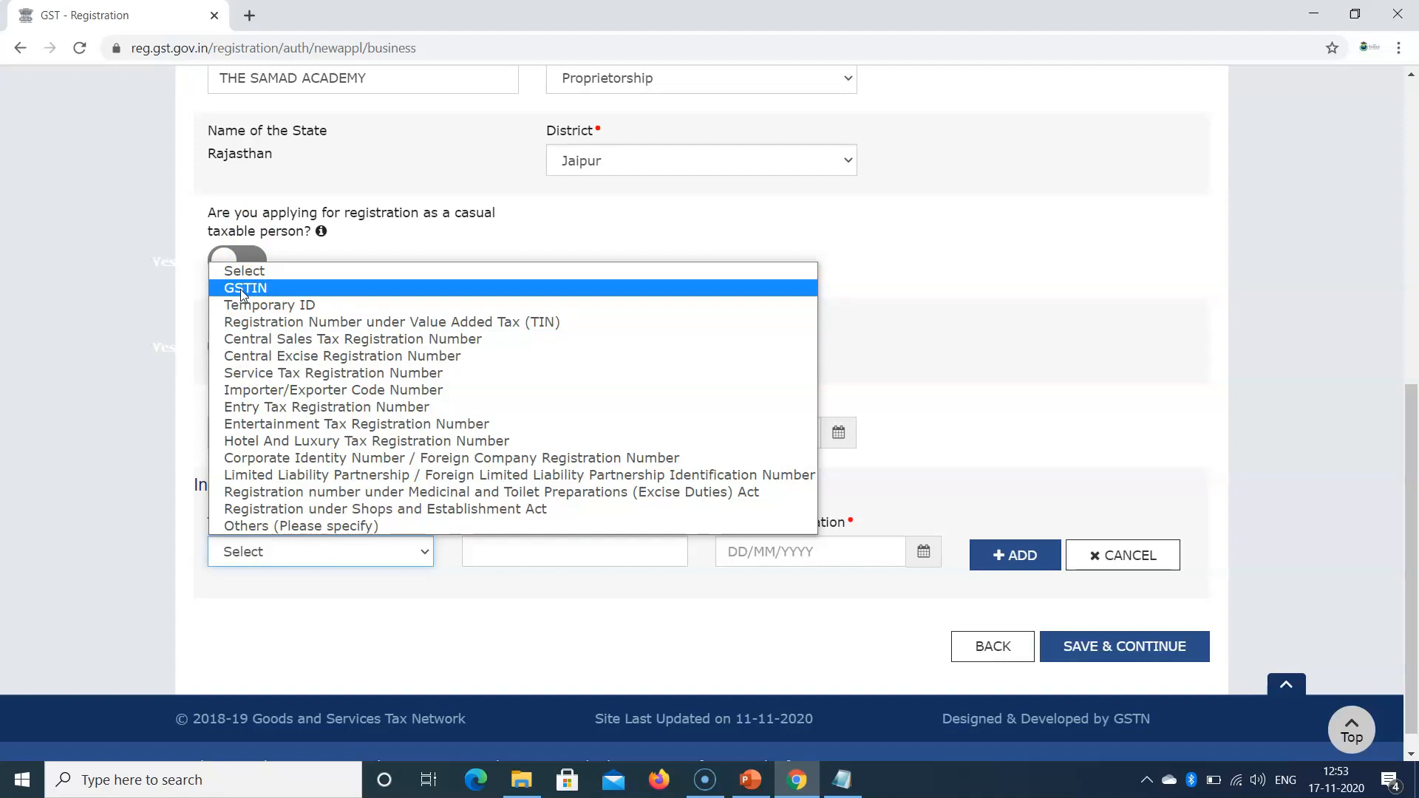
pyautogui.click(243, 290)
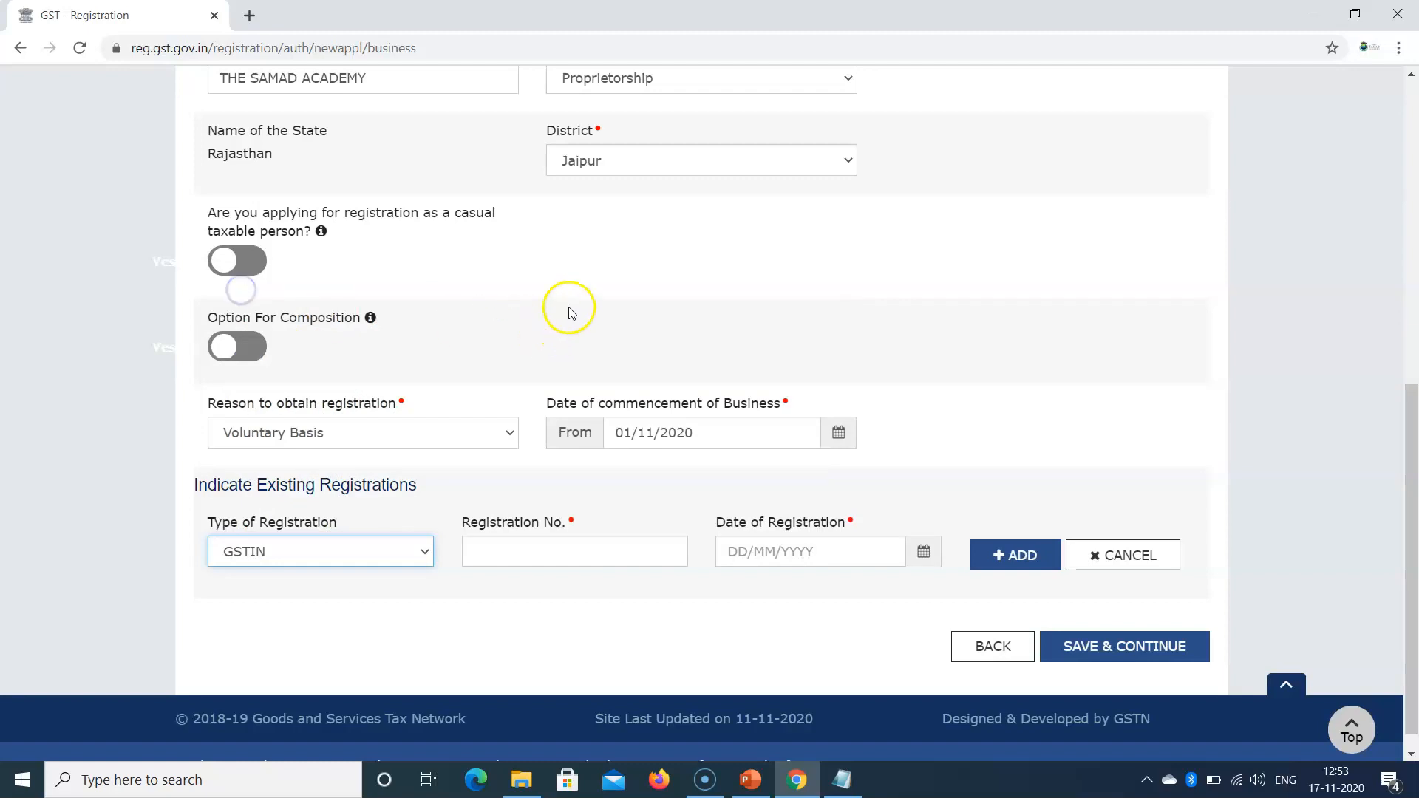
pyautogui.click(517, 547)
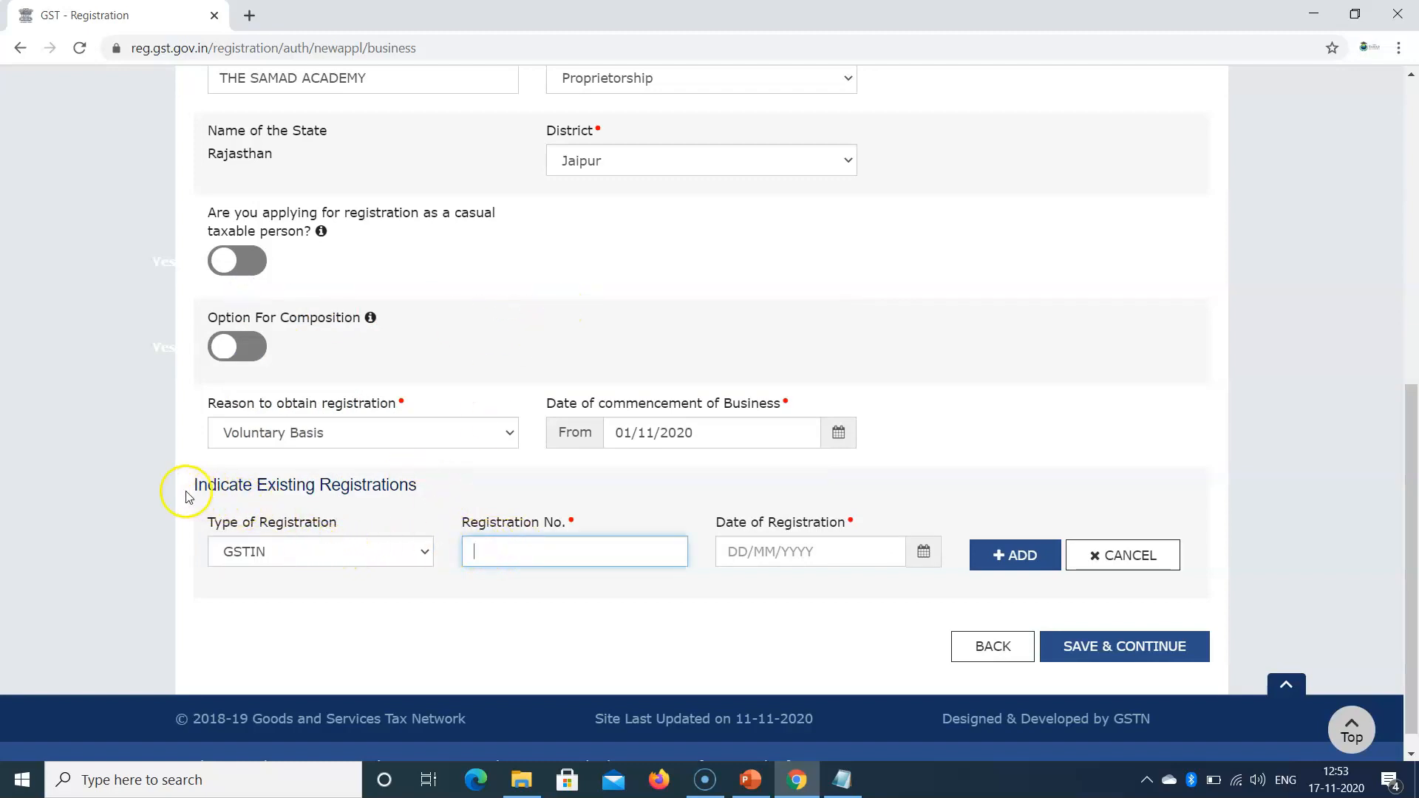
pyautogui.moveTo(185, 491); pyautogui.dragTo(445, 487)
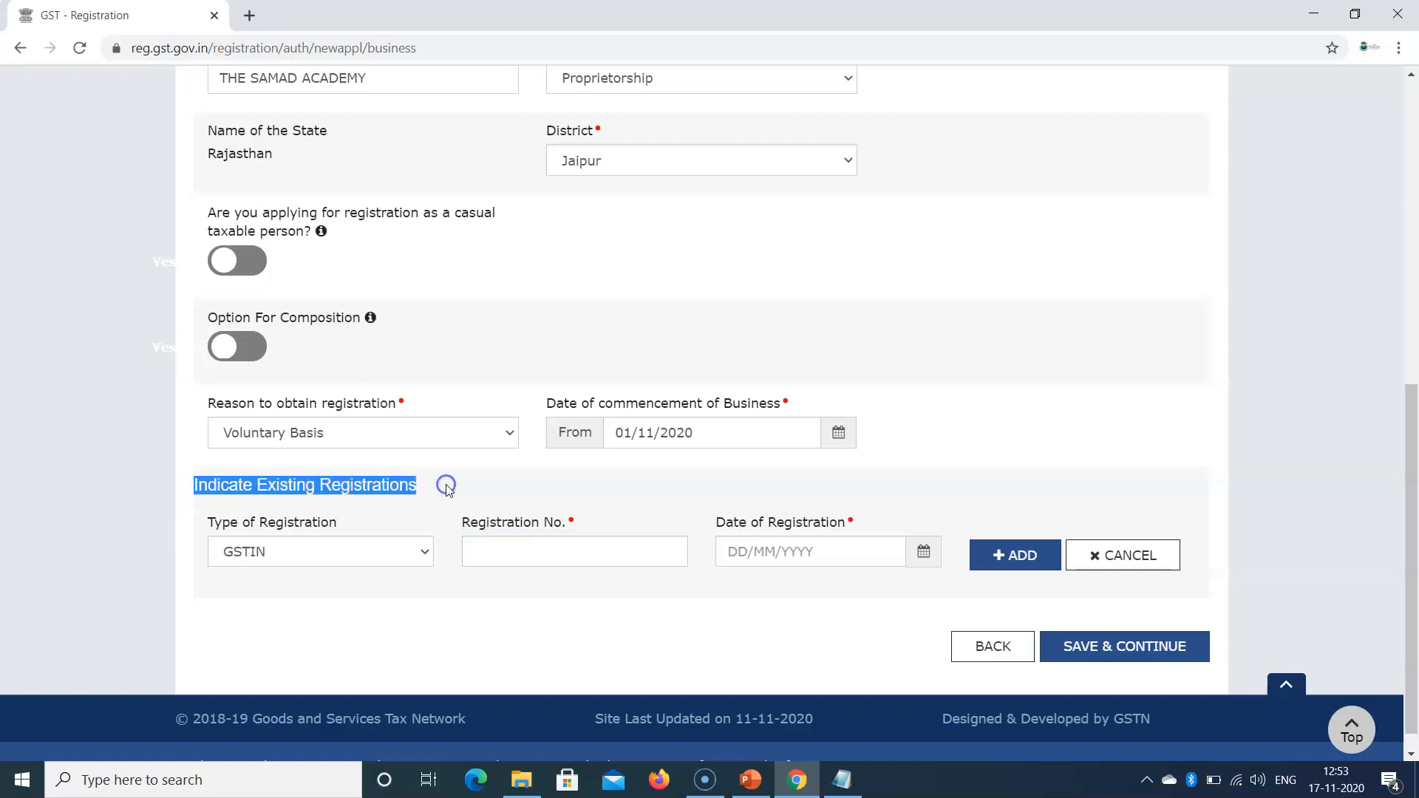
pyautogui.click(330, 555)
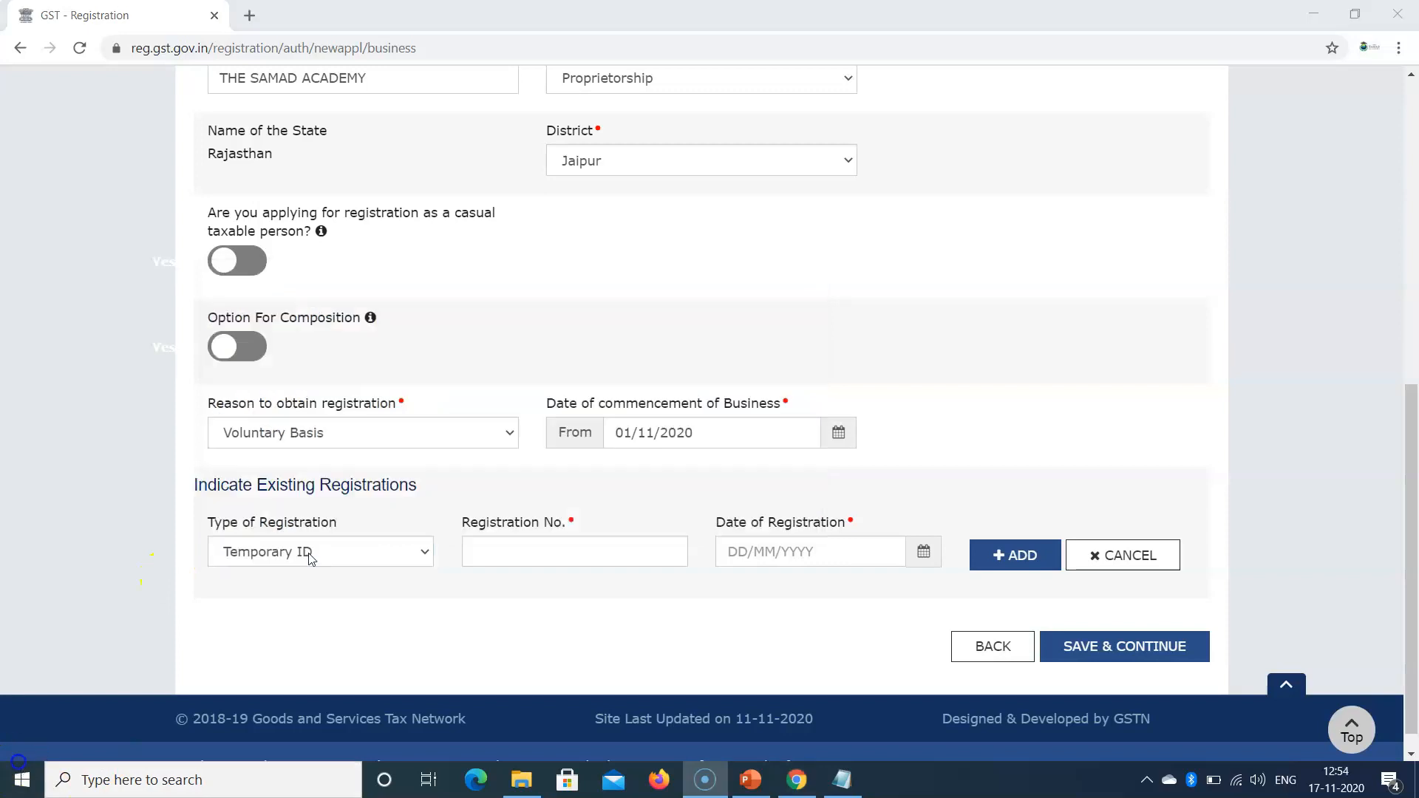
pyautogui.click(309, 554)
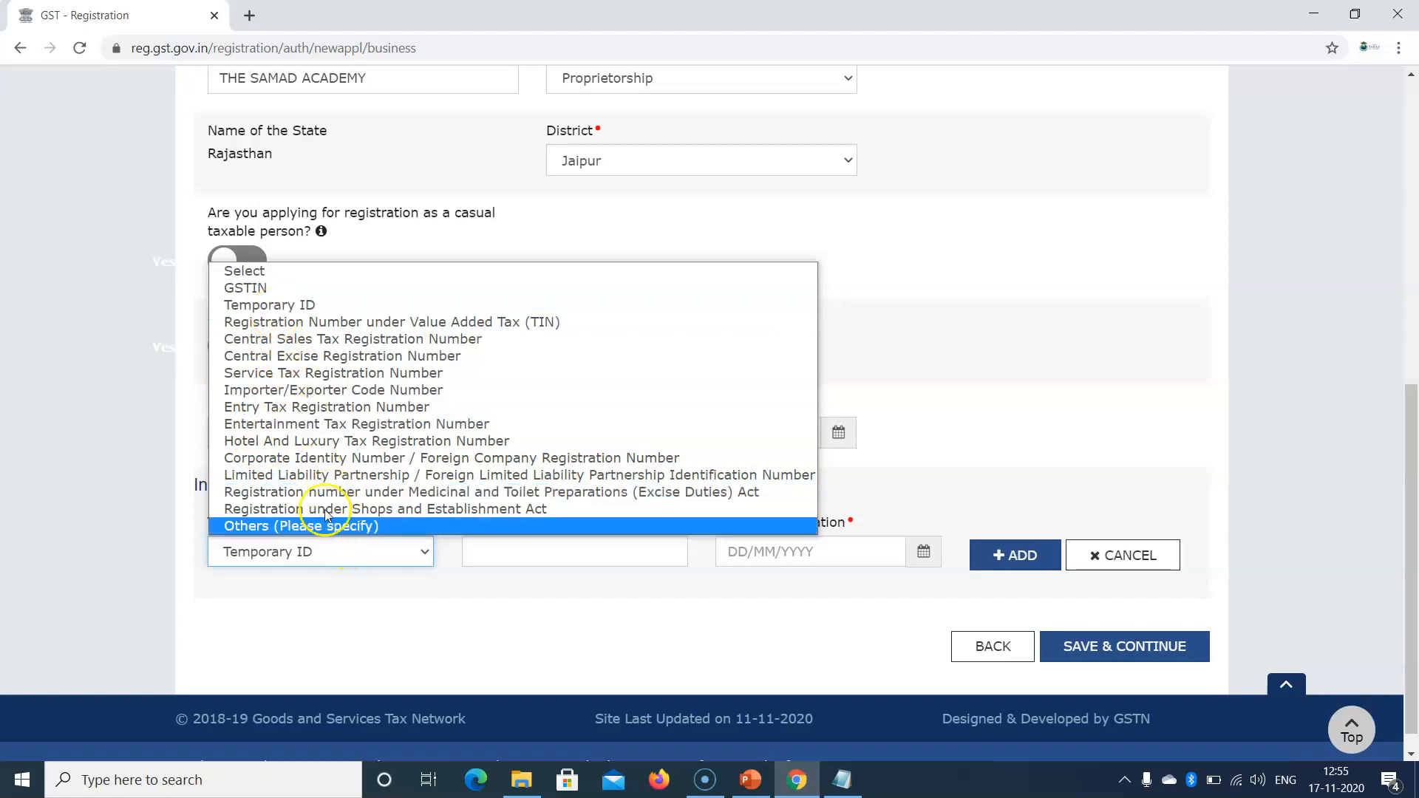
pyautogui.click(288, 307)
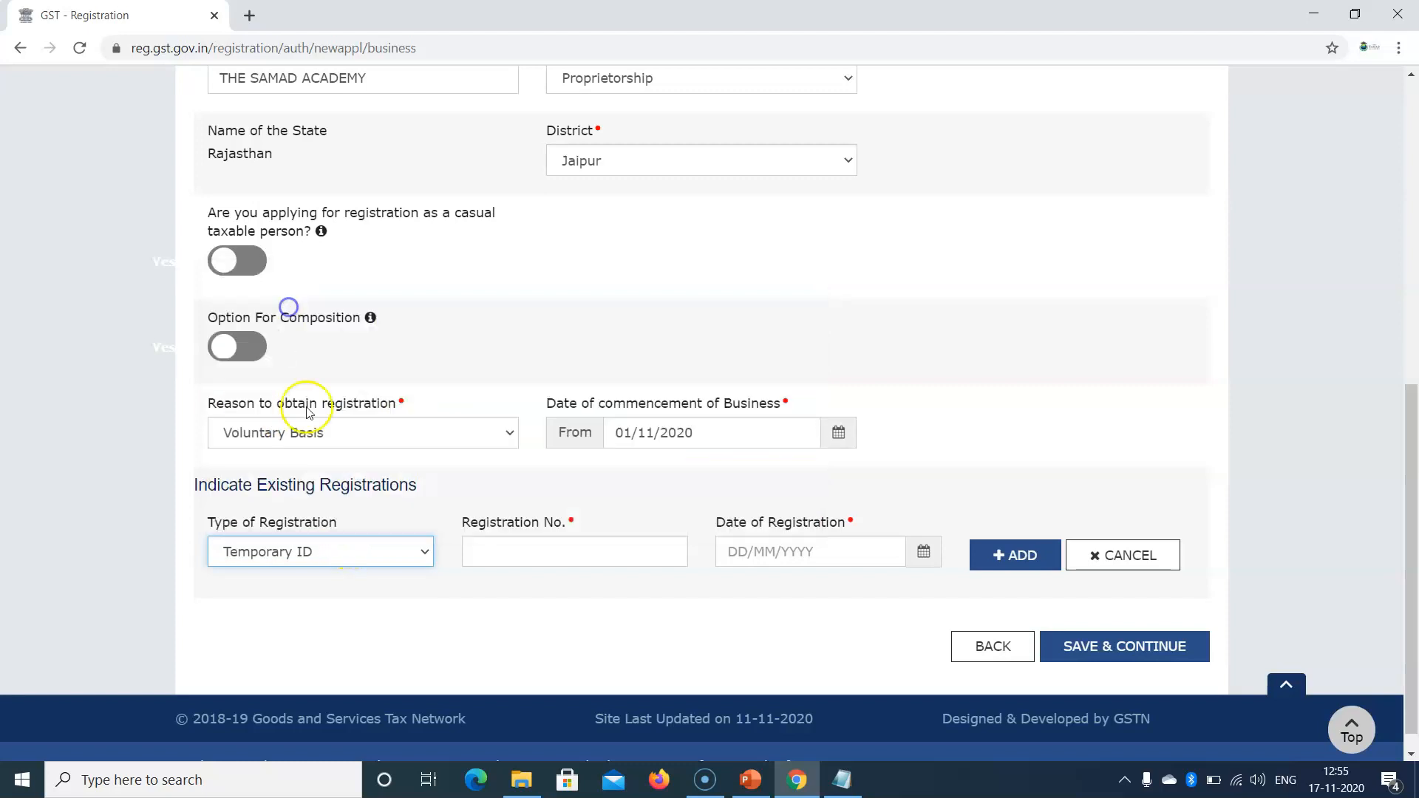
# Step: Paste the temporary reference number, date it 17/11/2020, and save Business Details
pyautogui.click(491, 552)
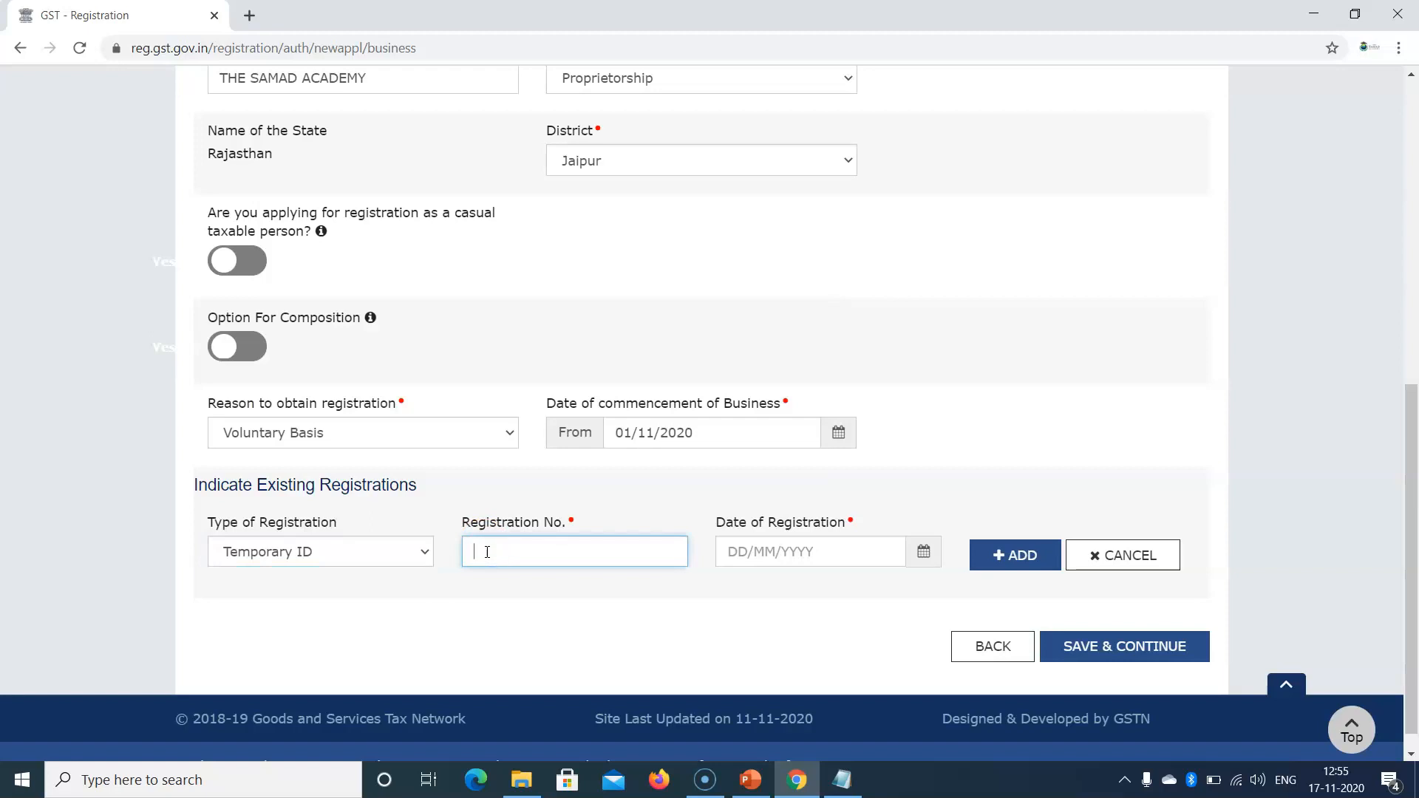
pyautogui.hotkey('ctrl', 'v')
pyautogui.click(584, 501)
pyautogui.click(933, 562)
pyautogui.click(665, 466)
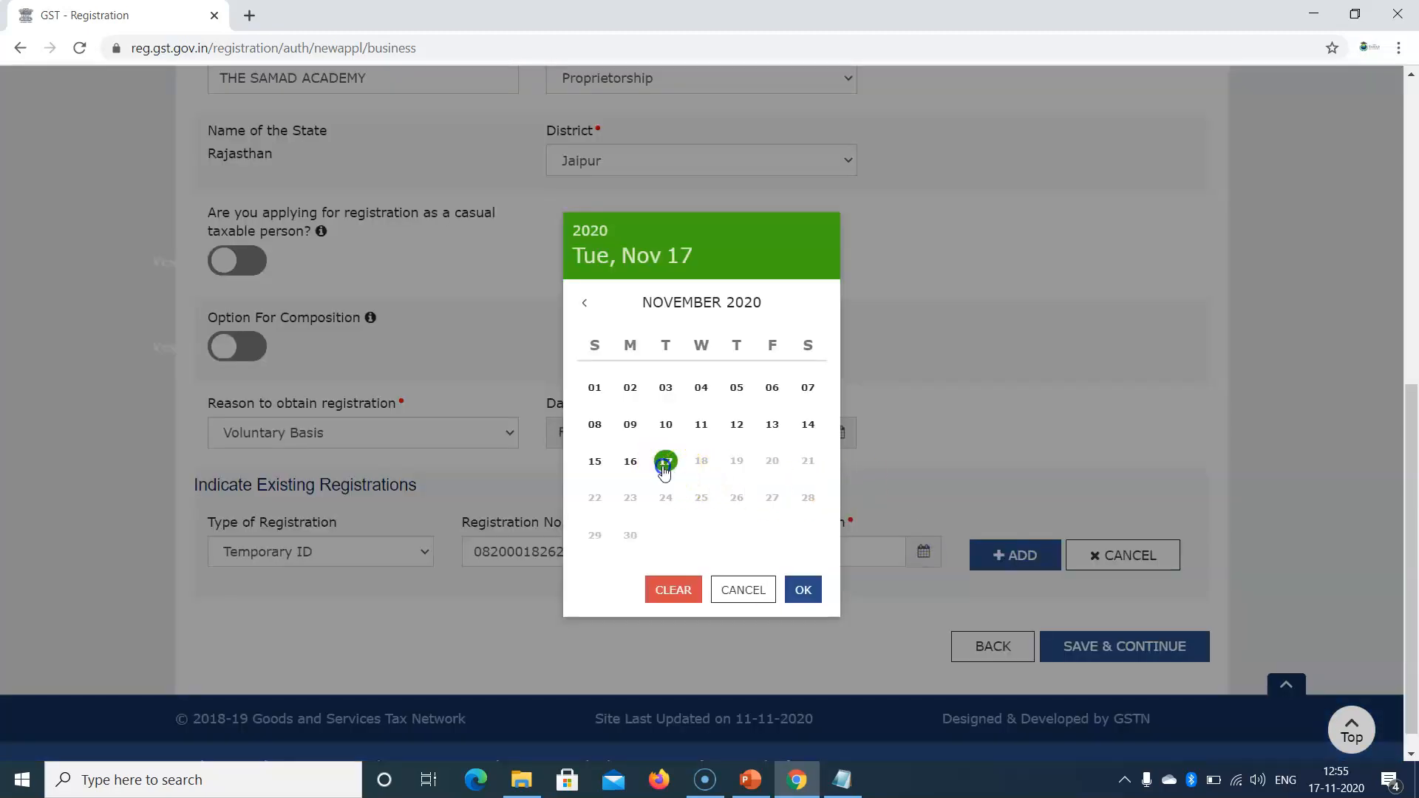
pyautogui.click(1010, 478)
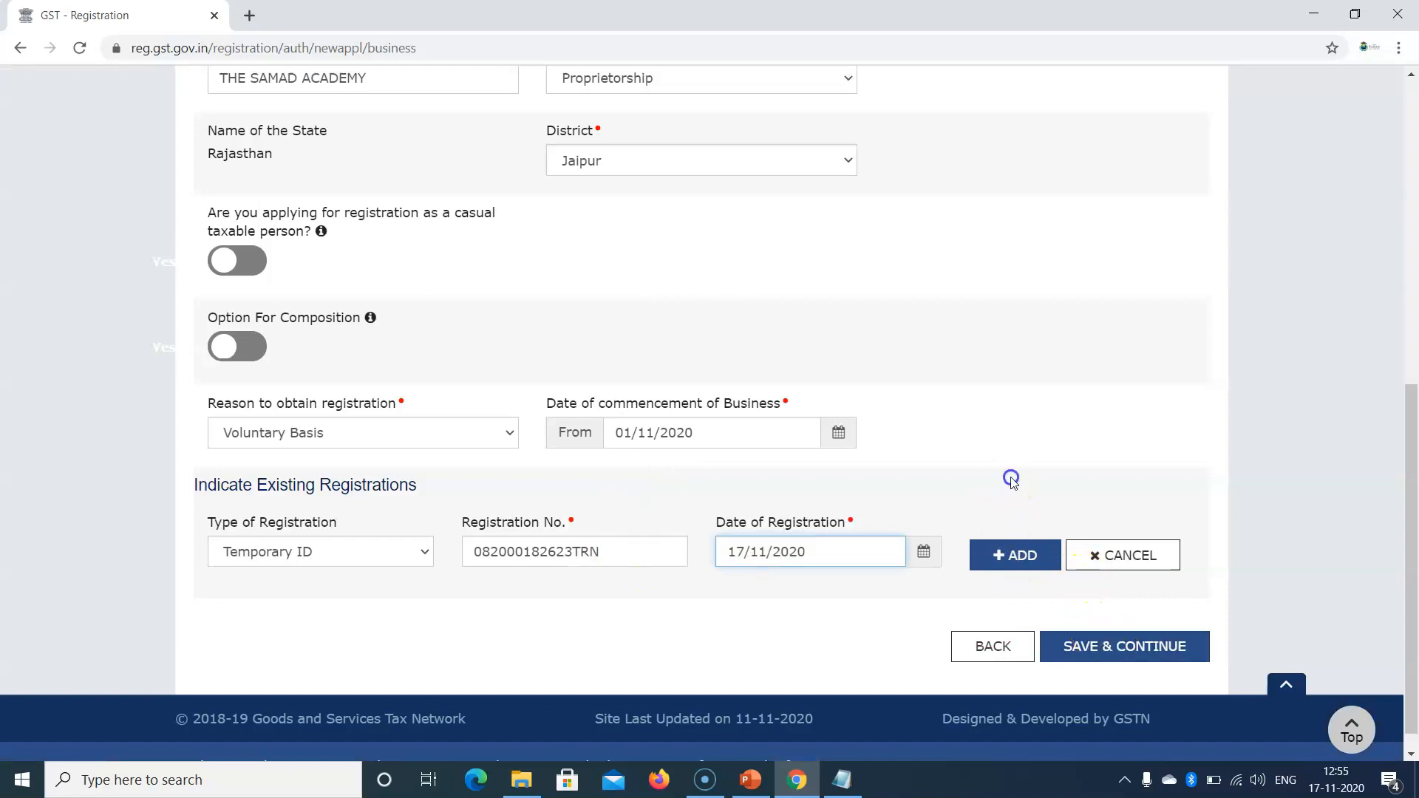
pyautogui.click(1150, 648)
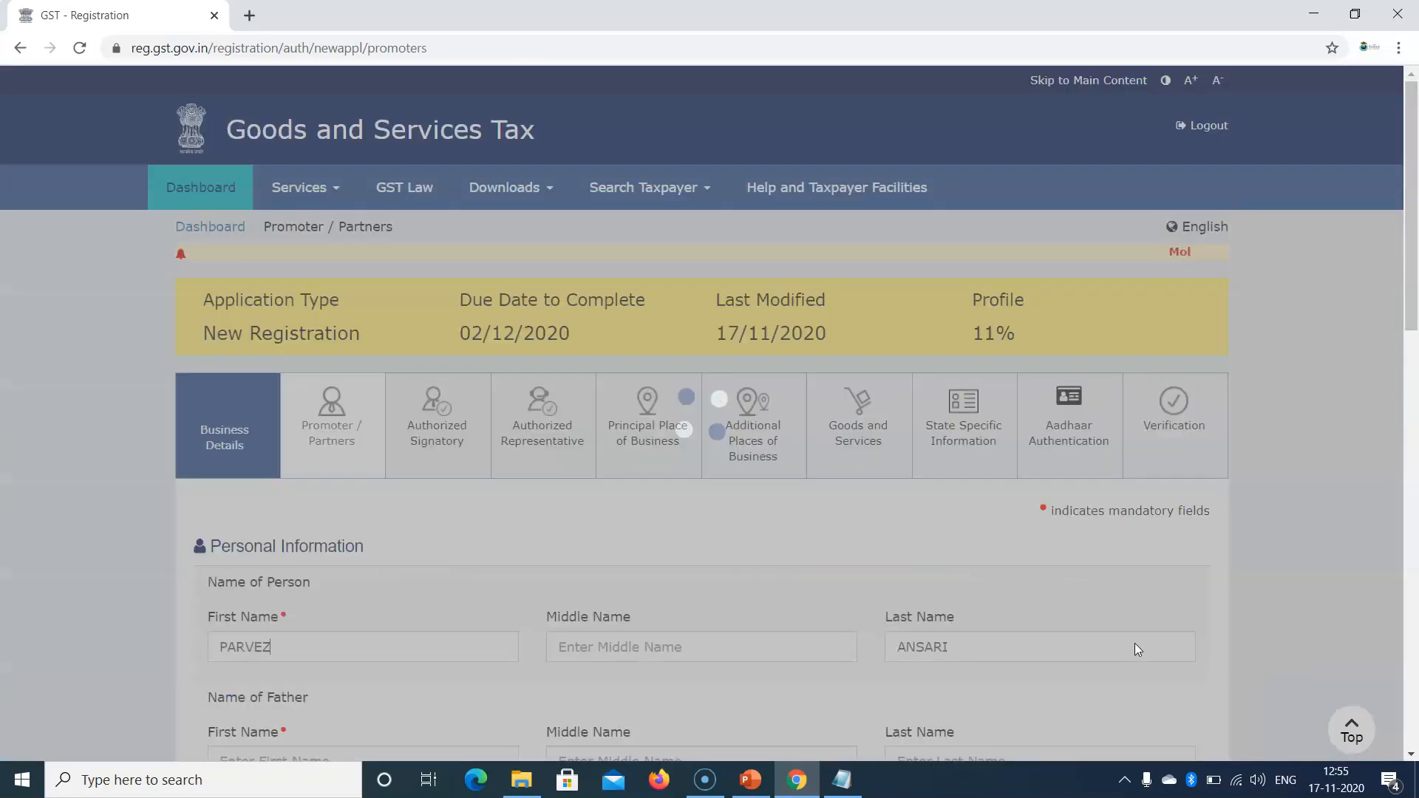
pyautogui.scroll(-6, 1221, 438)
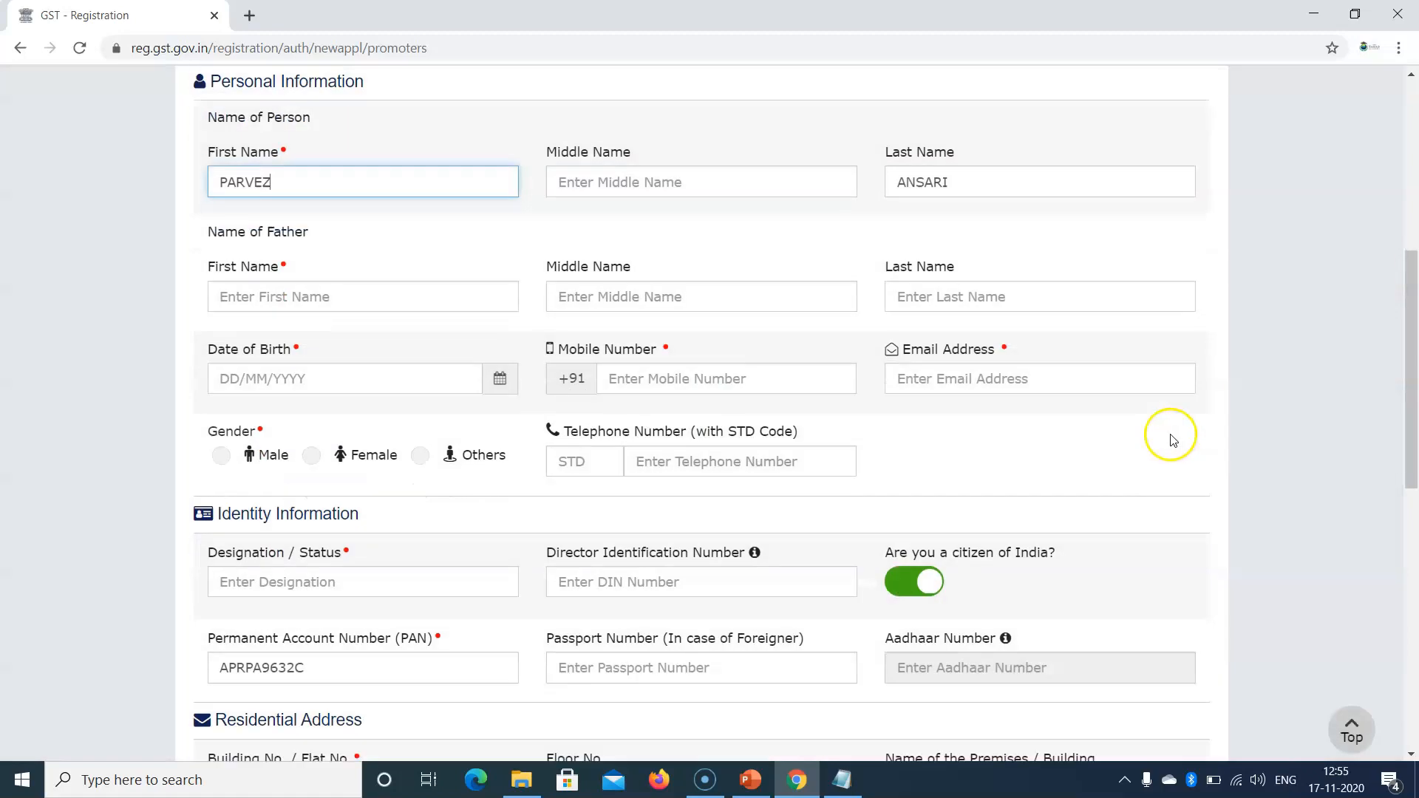
pyautogui.scroll(-7, 1106, 480)
pyautogui.scroll(5, 1086, 428)
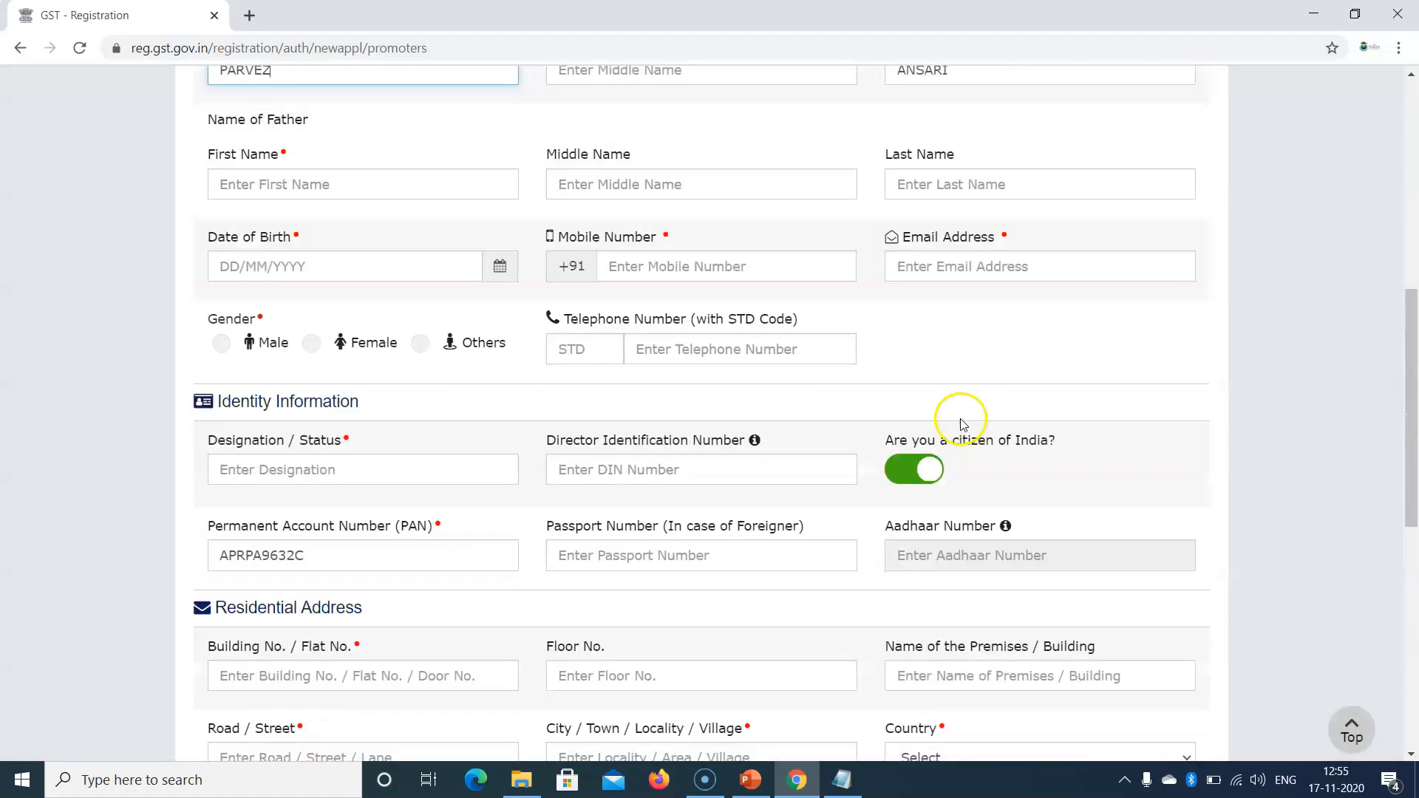
pyautogui.scroll(5, 761, 446)
pyautogui.scroll(-6, 625, 402)
pyautogui.scroll(-1, 629, 416)
pyautogui.scroll(5, 624, 416)
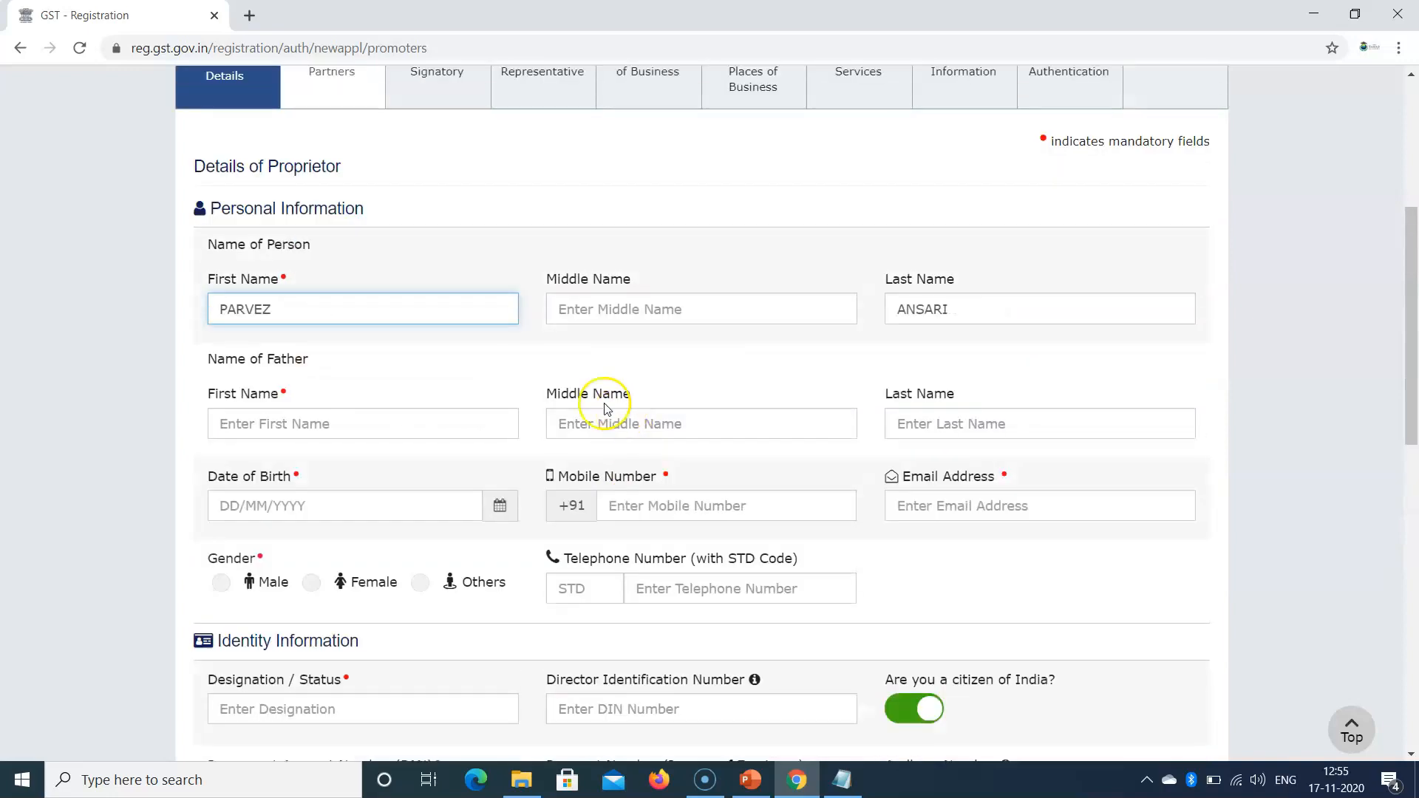
pyautogui.scroll(3, 605, 409)
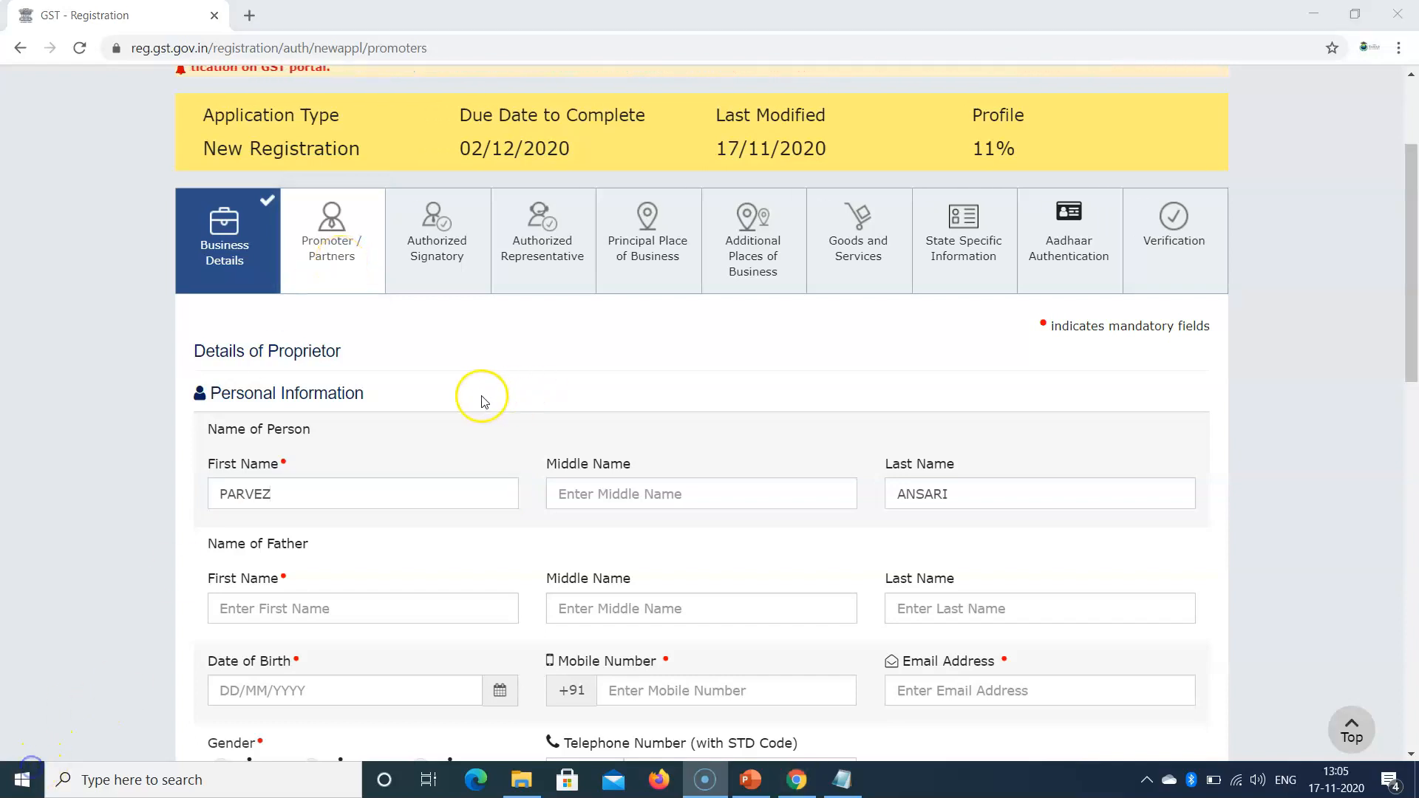
pyautogui.scroll(-3, 475, 395)
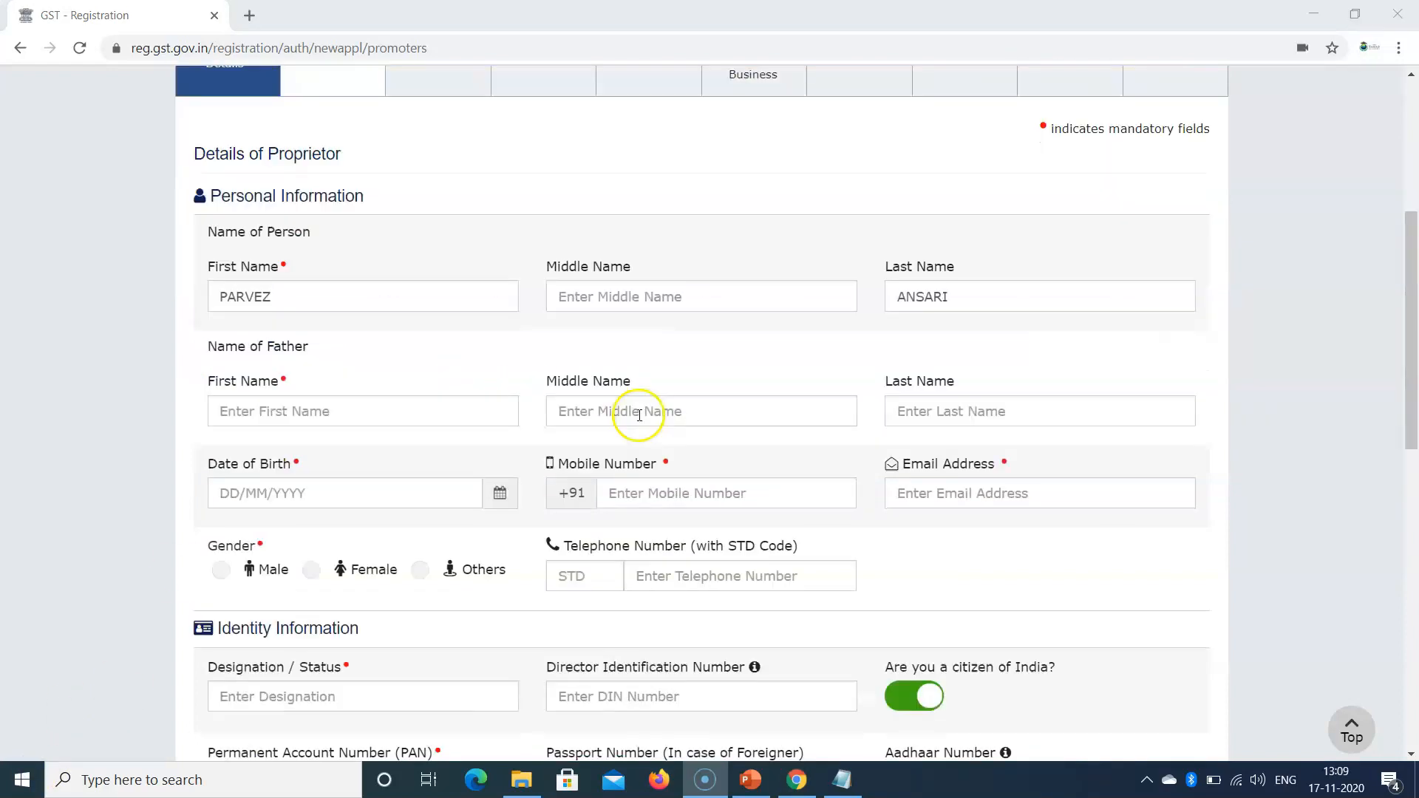
pyautogui.scroll(4, 1394, 278)
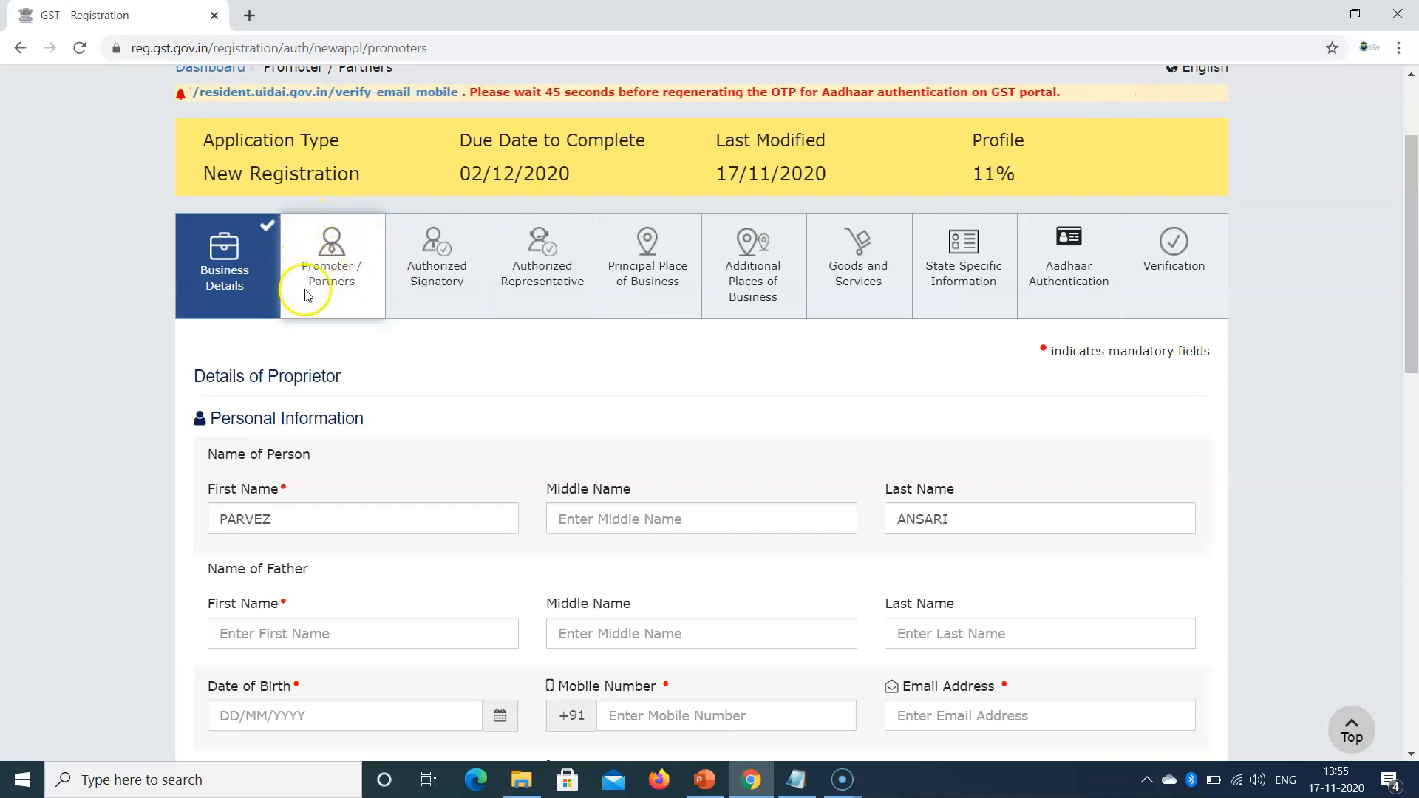
pyautogui.moveTo(1412, 300); pyautogui.dragTo(1413, 311)
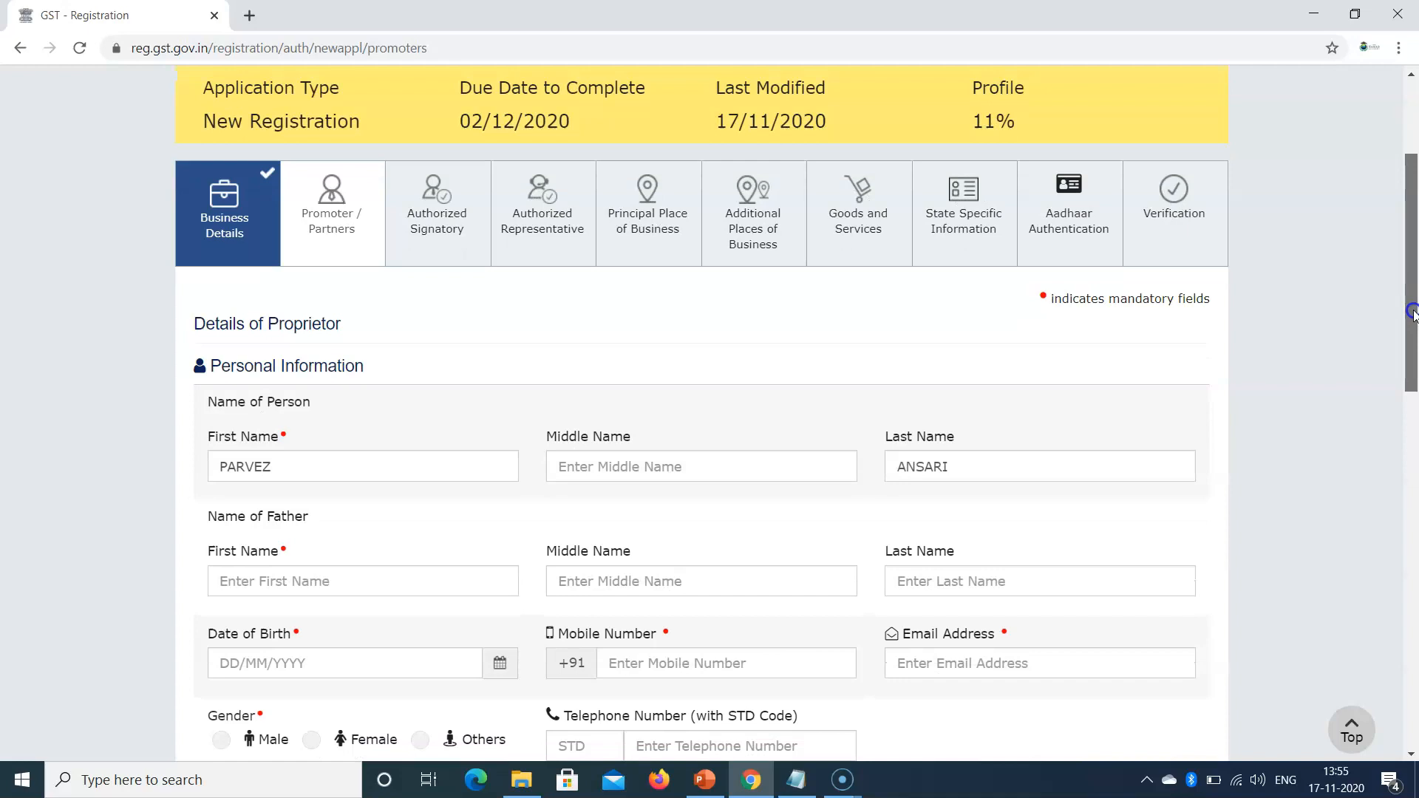
pyautogui.moveTo(1414, 312); pyautogui.dragTo(1413, 397)
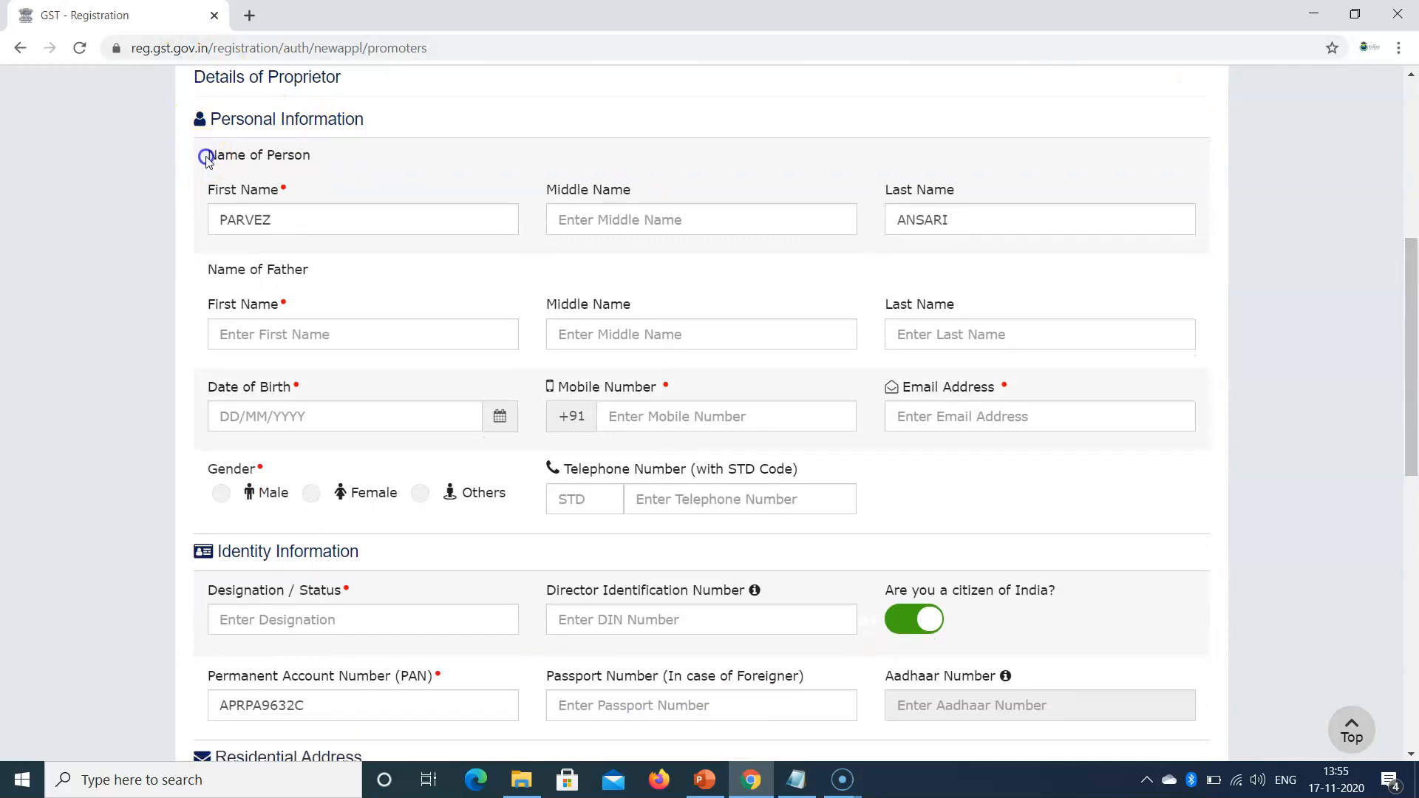
pyautogui.moveTo(206, 159); pyautogui.dragTo(304, 160)
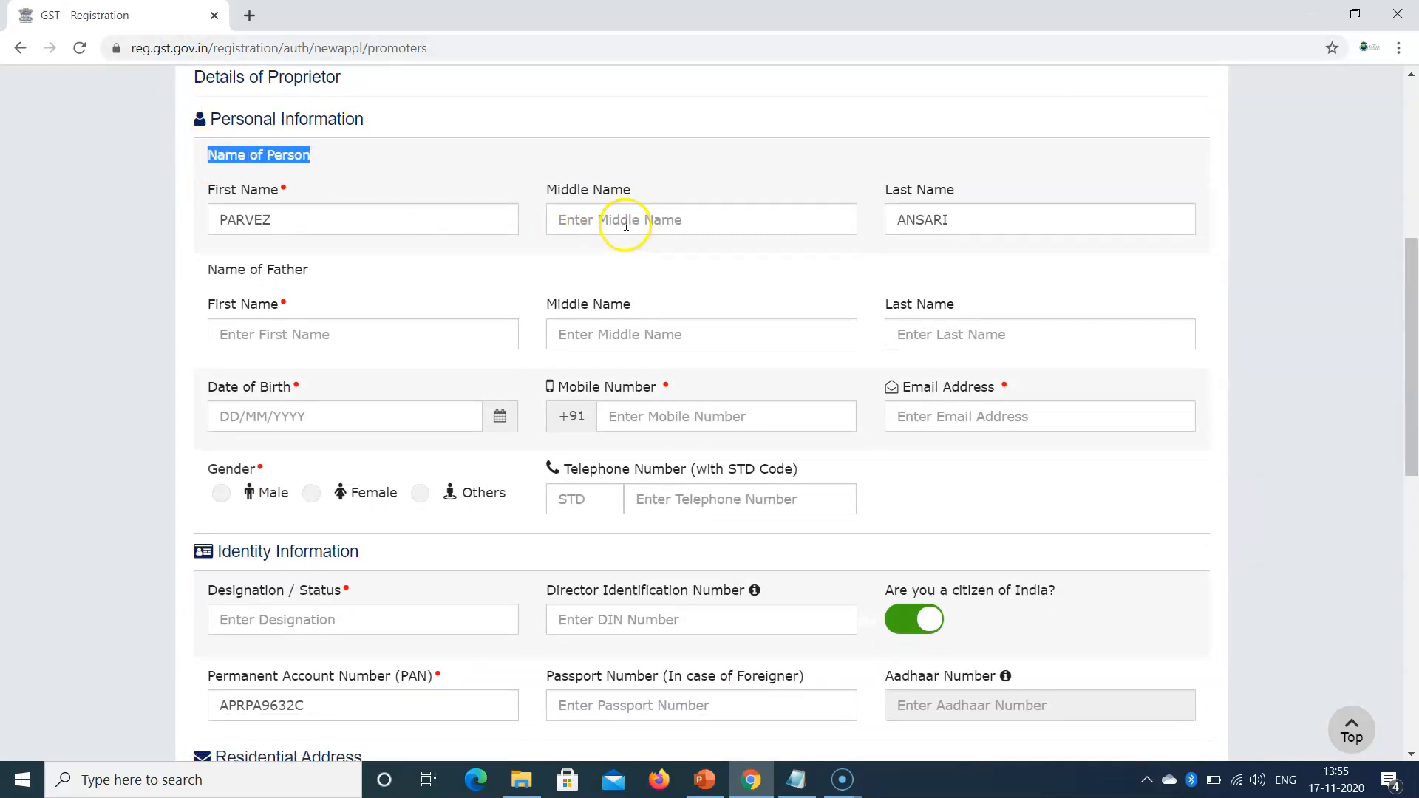
pyautogui.click(283, 324)
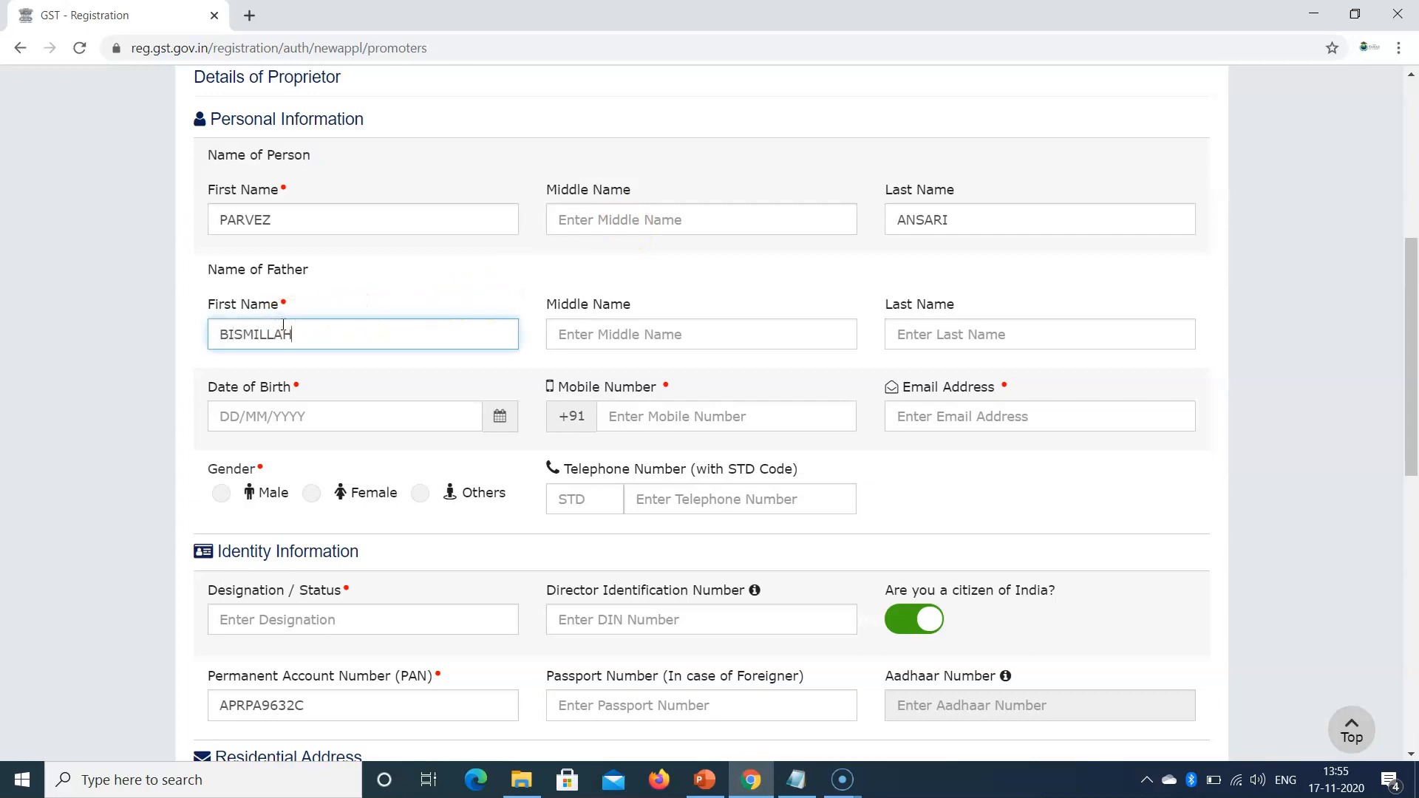
# Step: Fill in the father's last name, the proprietor's date of birth, mobile number and e-mail address
pyautogui.press('Tab')
pyautogui.press('Tab')
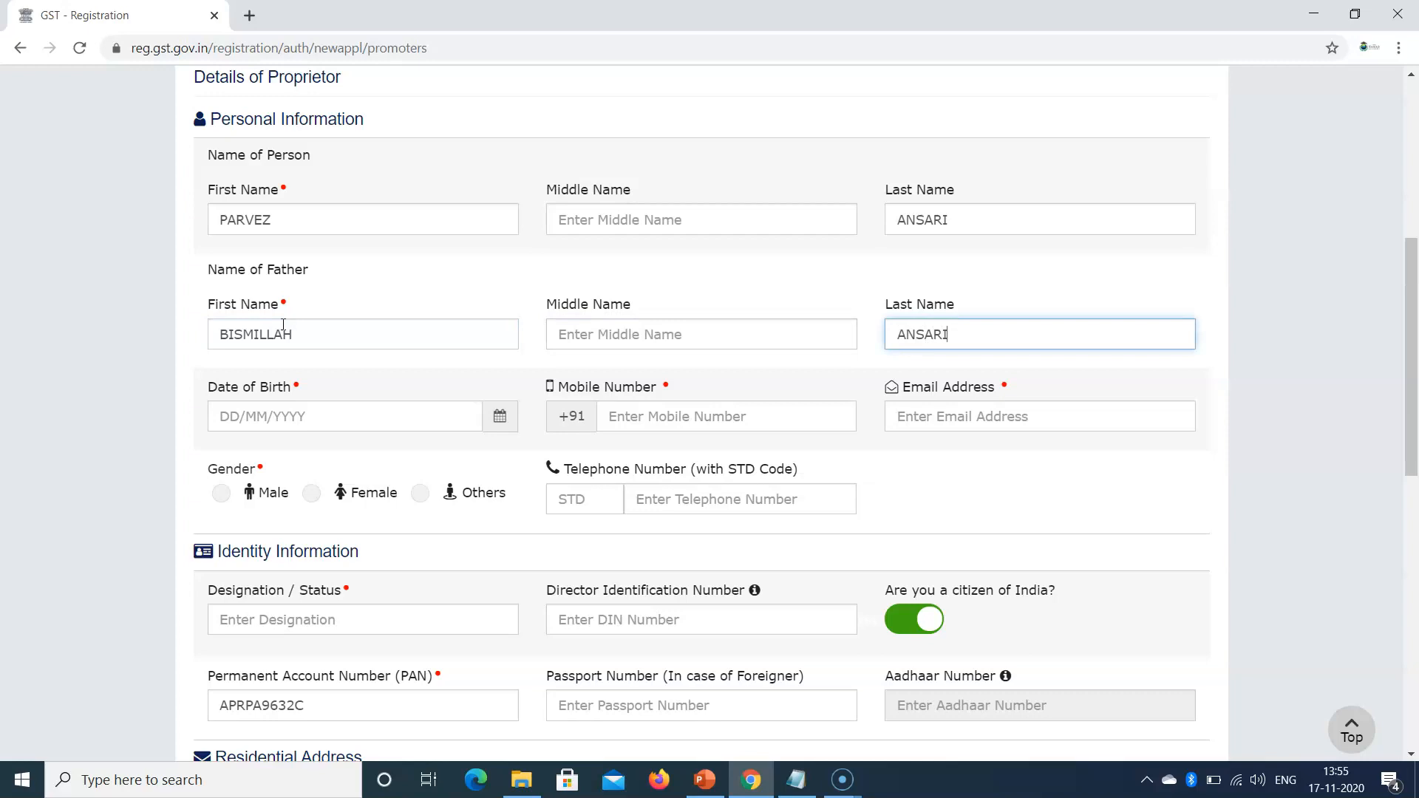
pyautogui.click(231, 419)
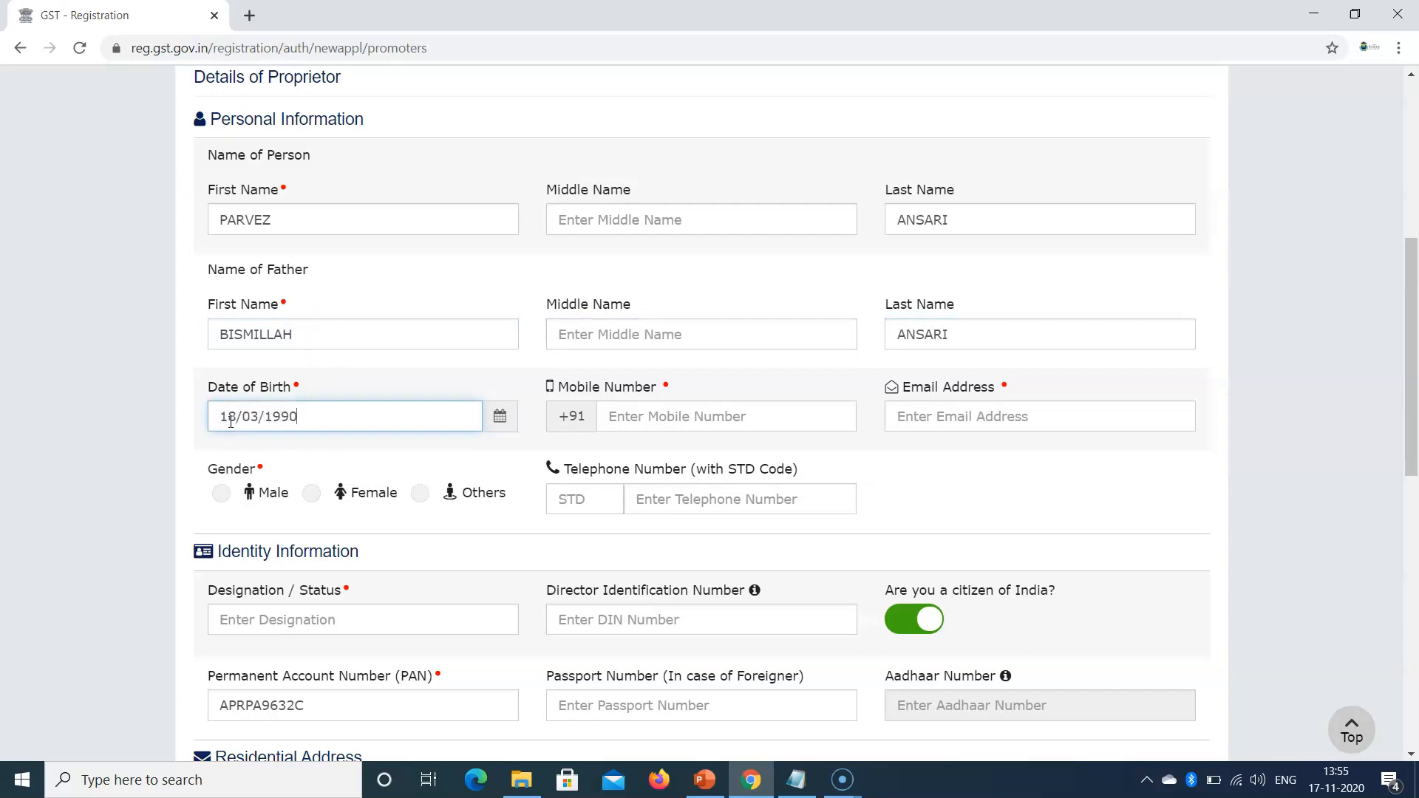
pyautogui.click(732, 416)
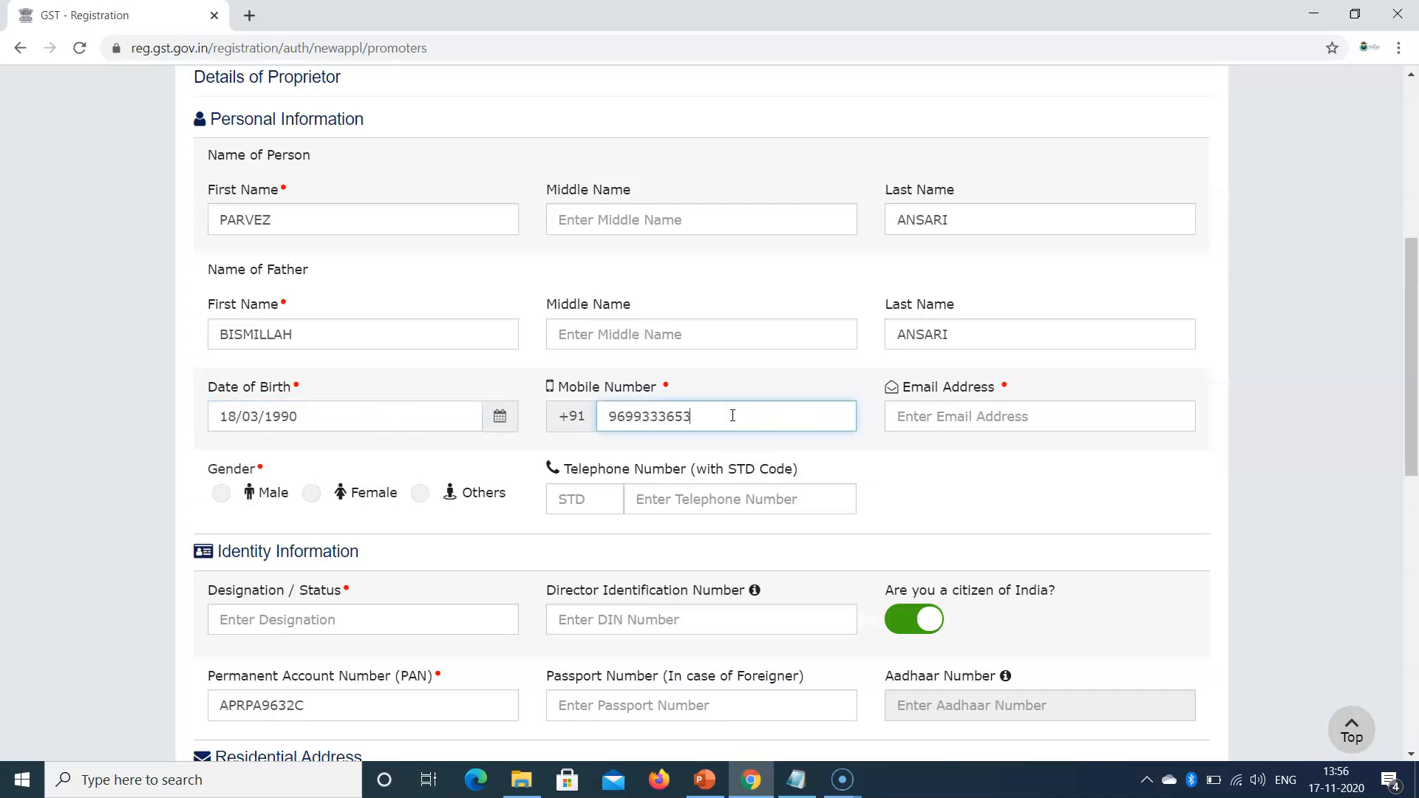
pyautogui.click(978, 415)
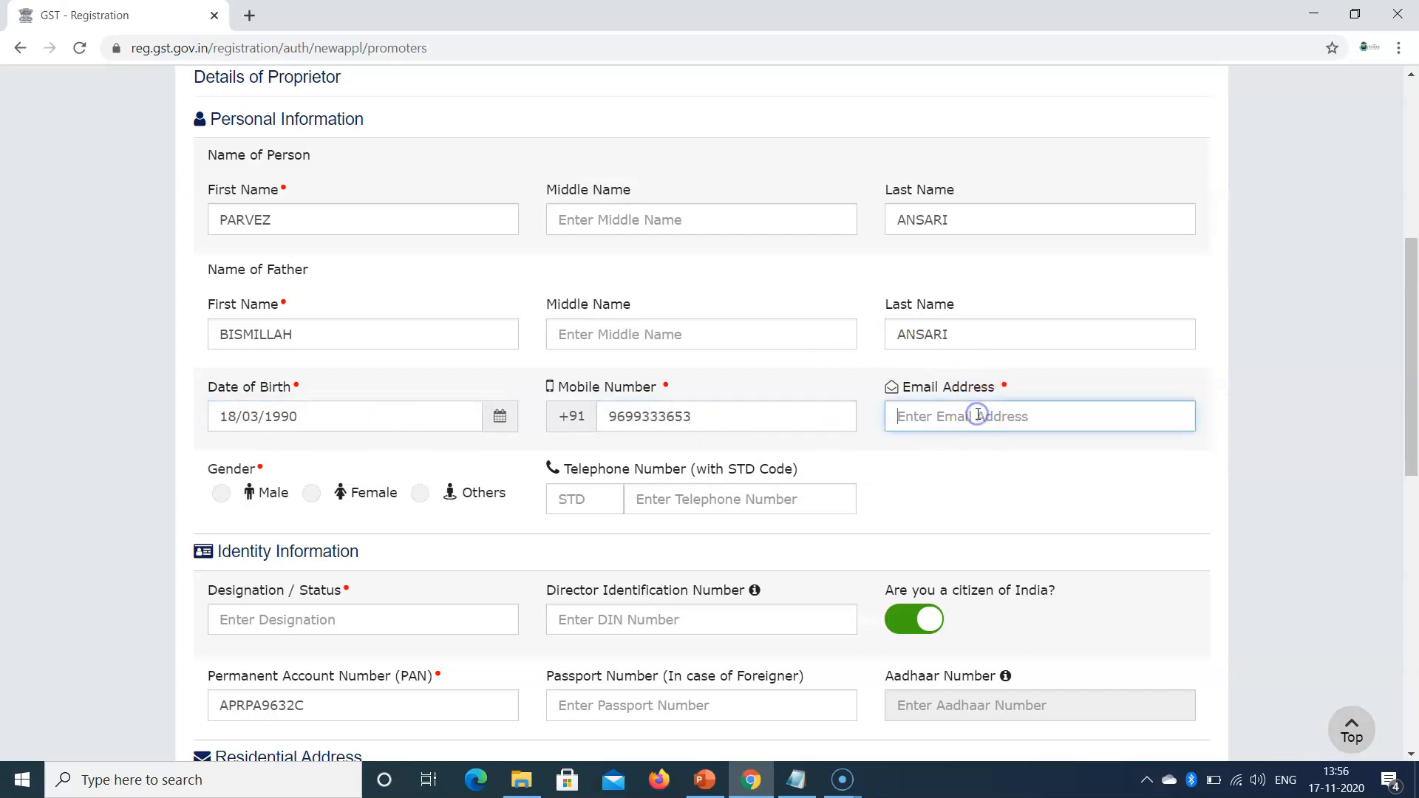
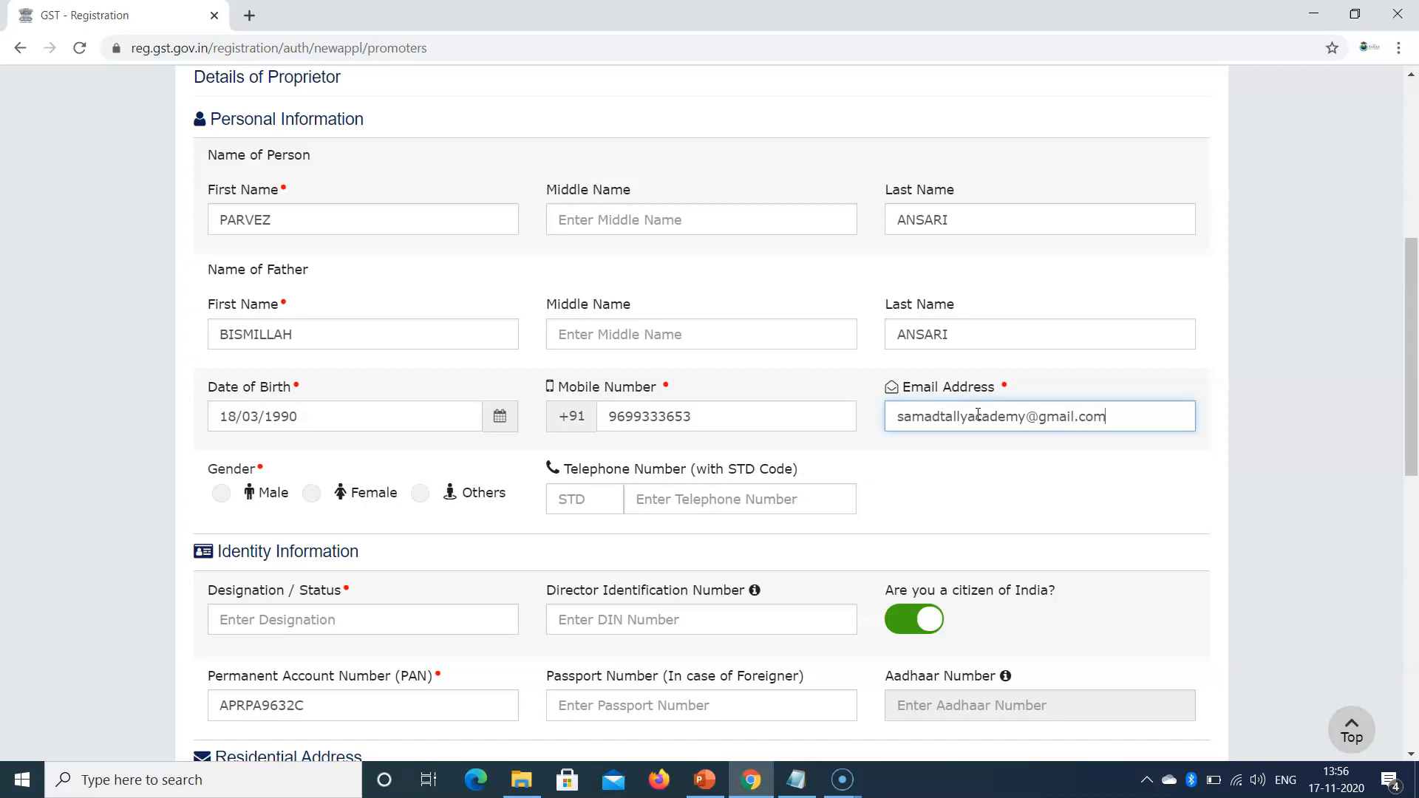
pyautogui.scroll(-2, 535, 316)
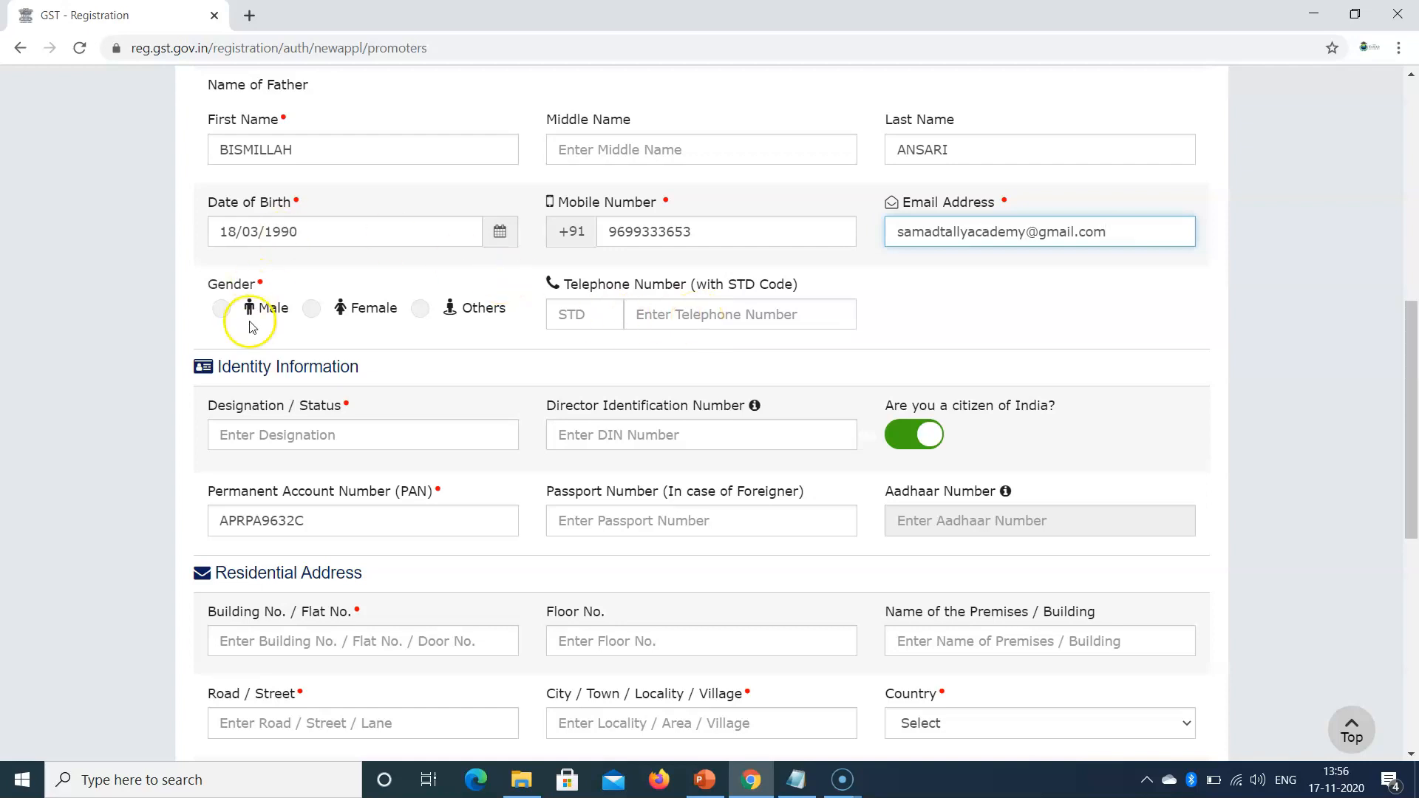
# Step: Select Male gender and correct the designation spelling to Proprietor
pyautogui.click(222, 308)
pyautogui.click(276, 444)
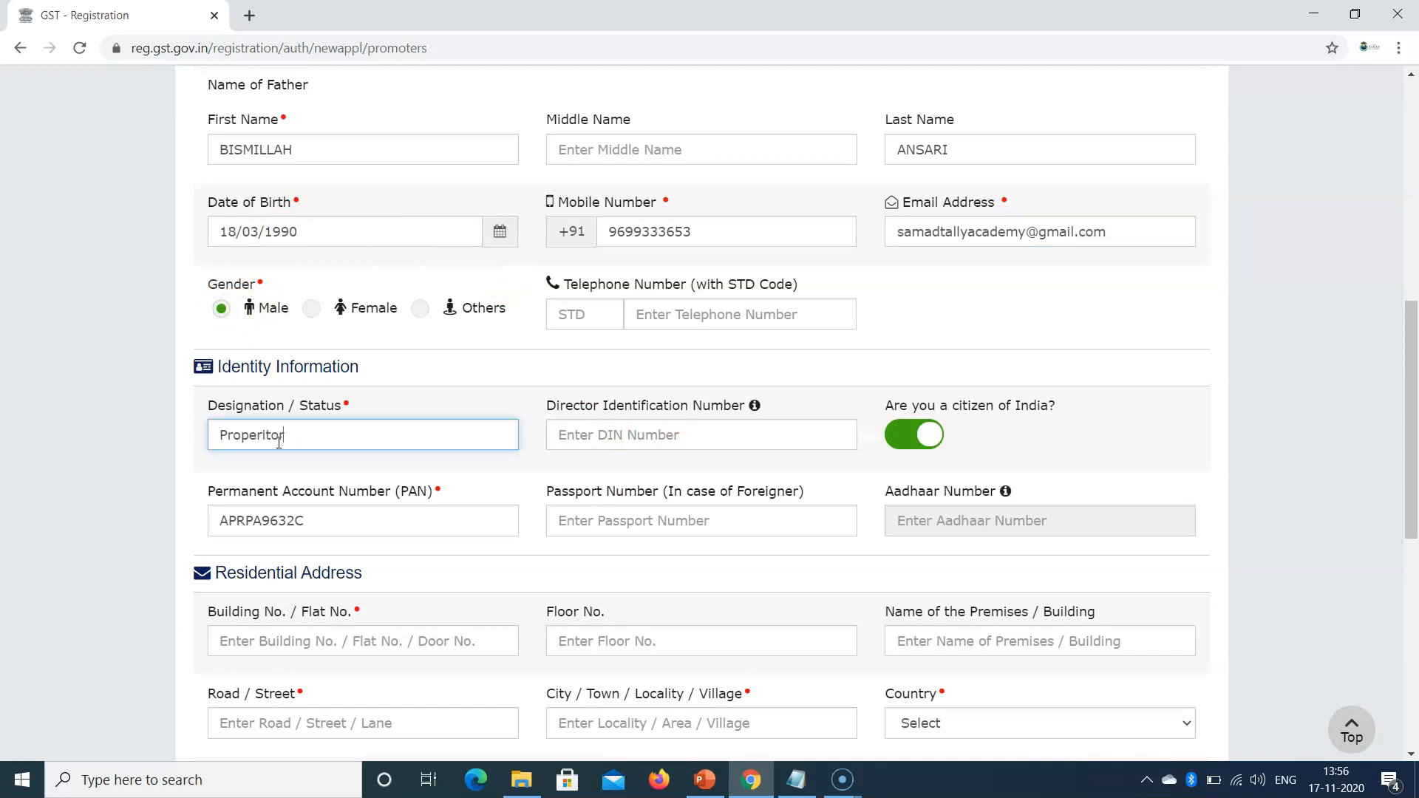
pyautogui.click(625, 435)
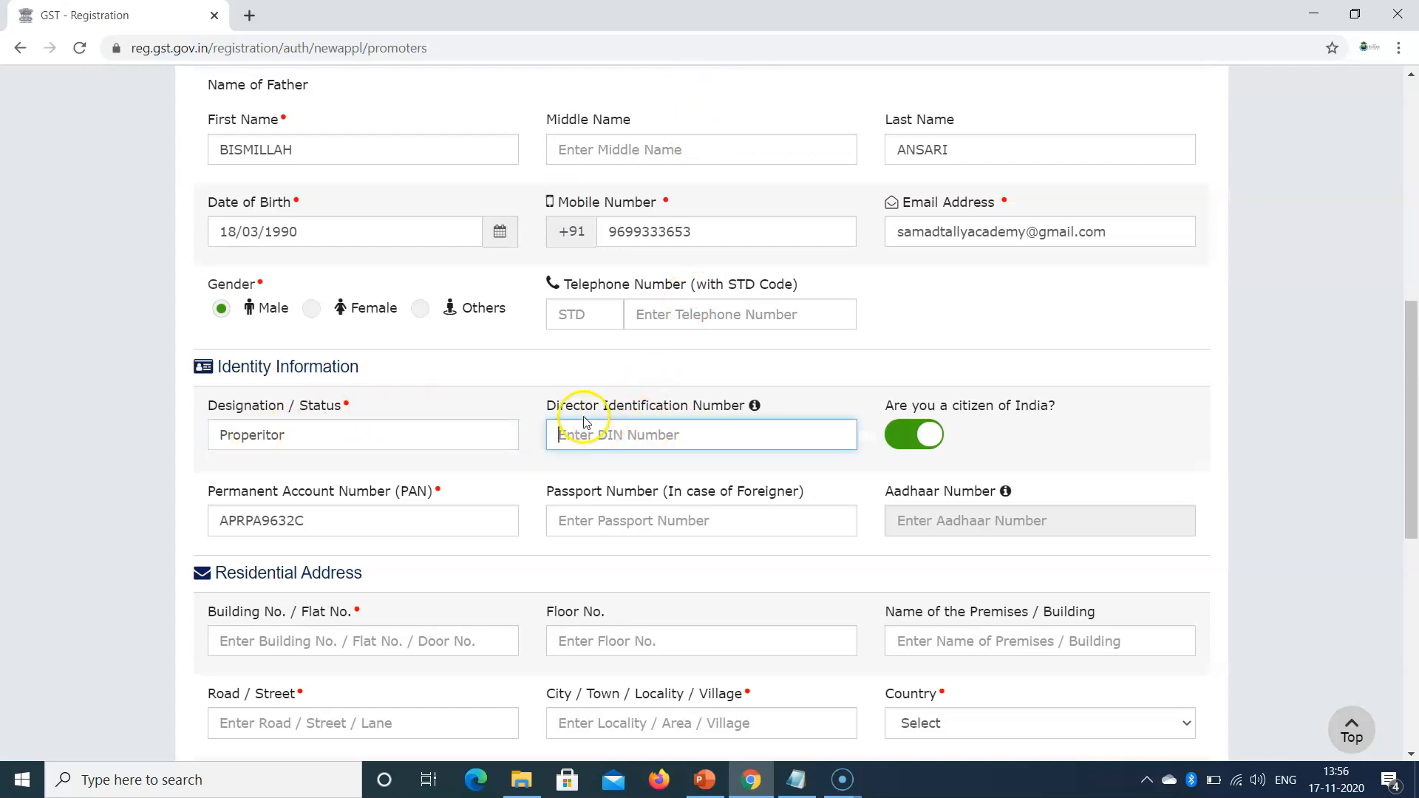
pyautogui.rightClick(251, 434)
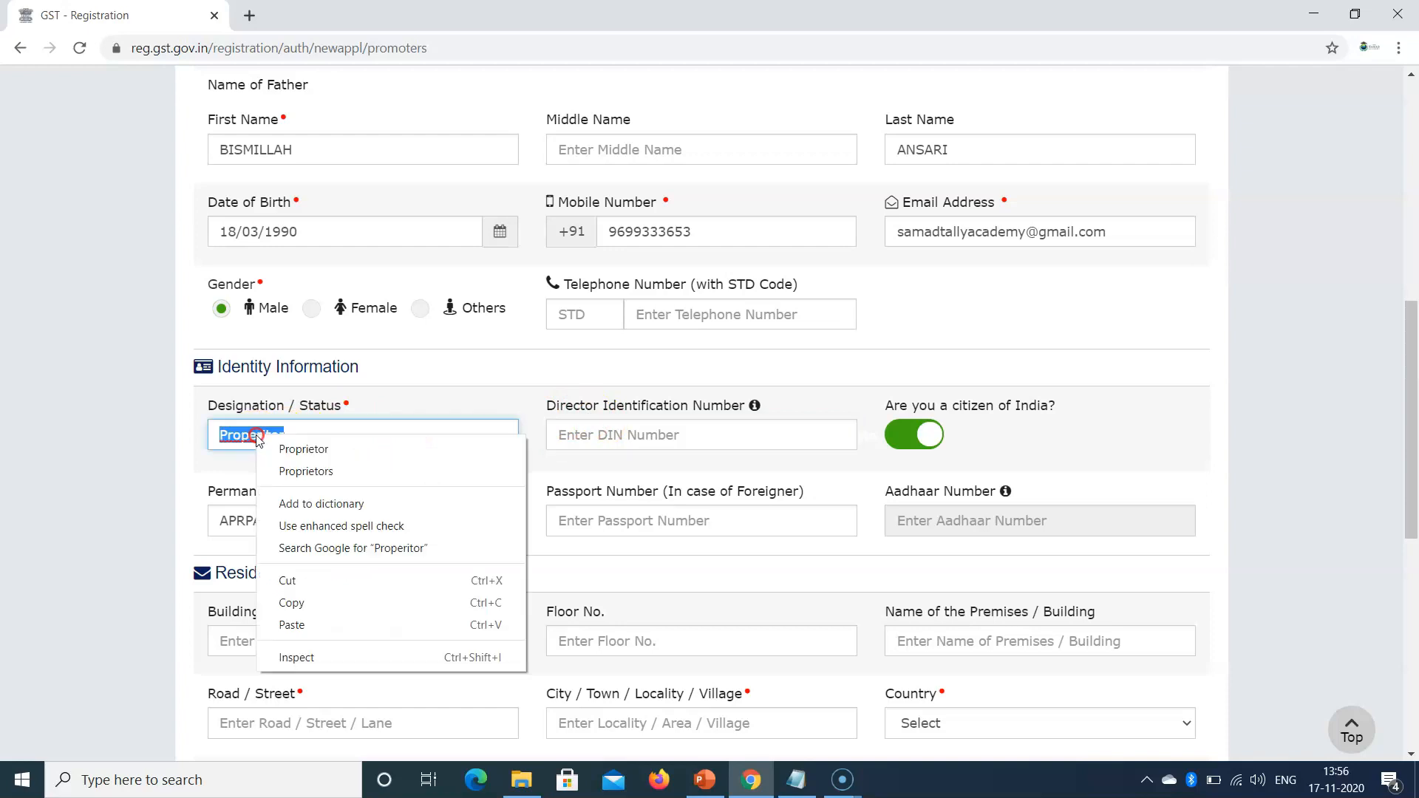
pyautogui.click(287, 448)
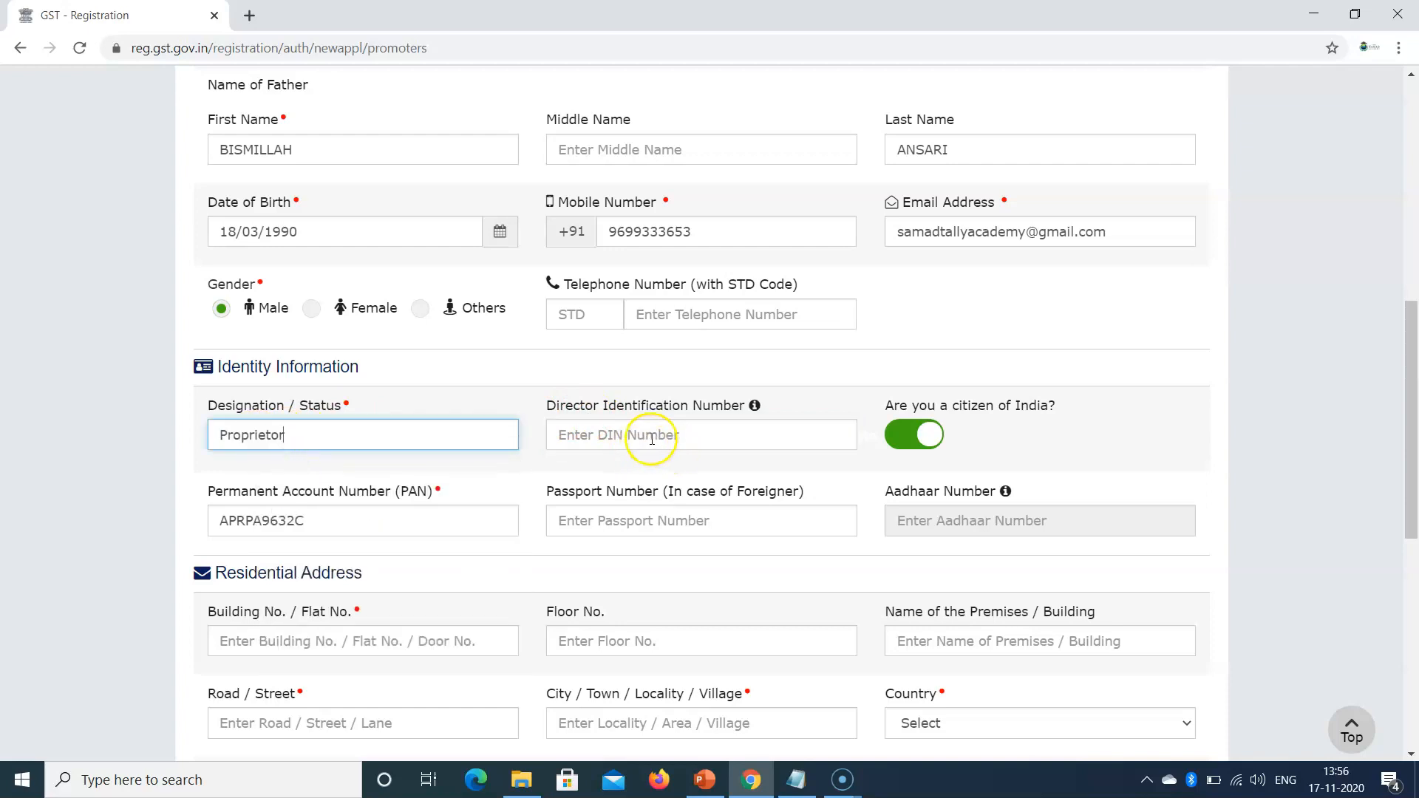
pyautogui.click(616, 438)
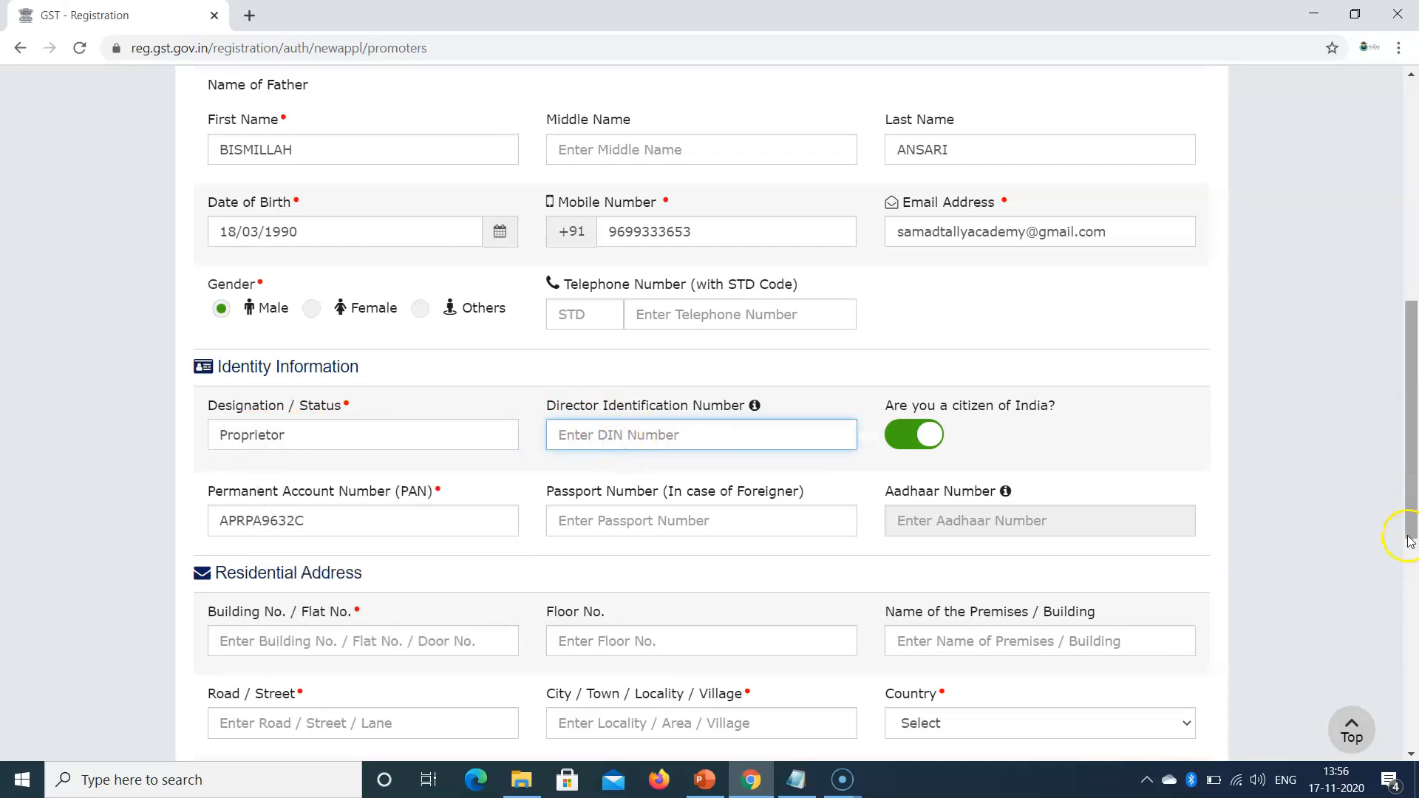
pyautogui.moveTo(1411, 452); pyautogui.dragTo(1412, 496)
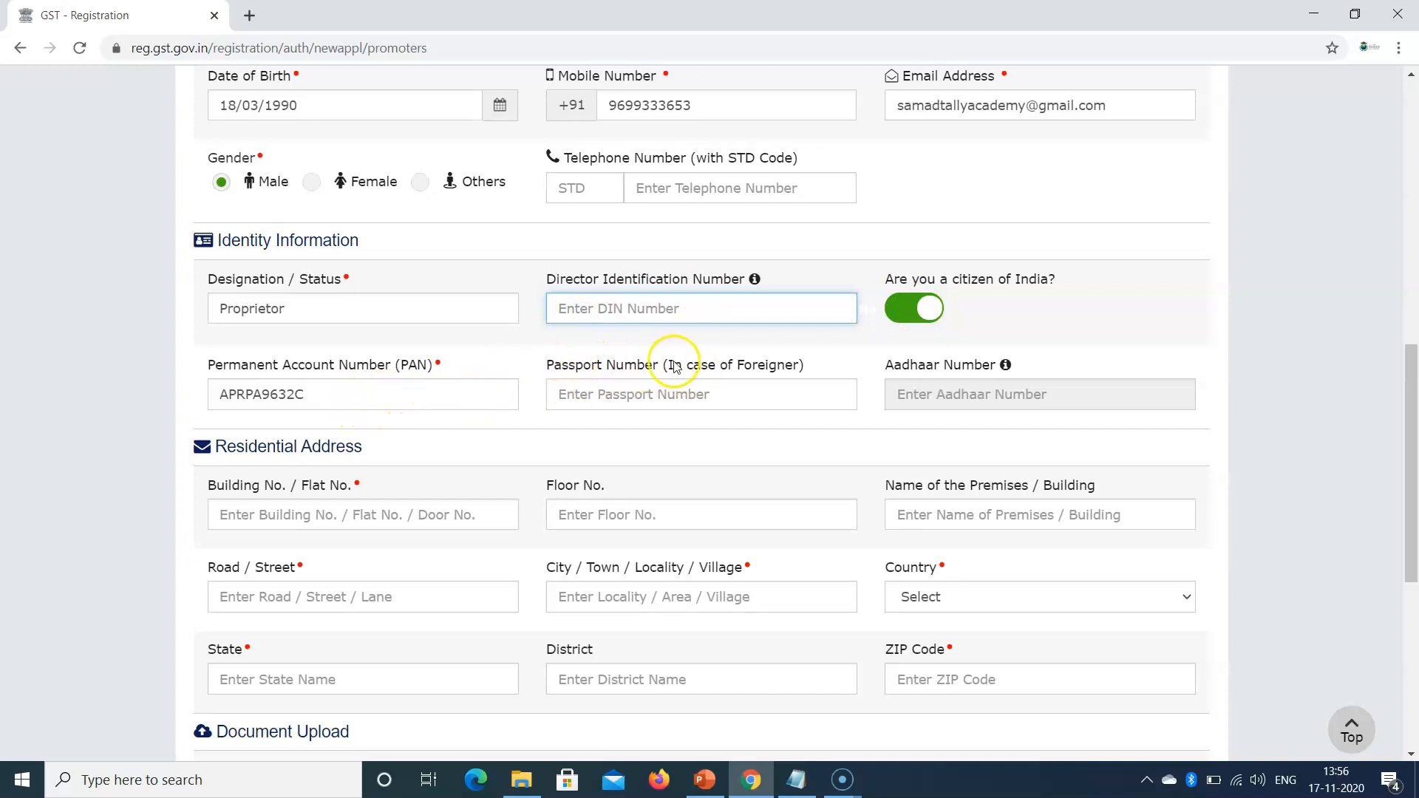
pyautogui.click(580, 392)
# Step: Enter the proprietor's building number, premises name, street and city in the residential address
pyautogui.moveTo(1412, 502); pyautogui.dragTo(1413, 562)
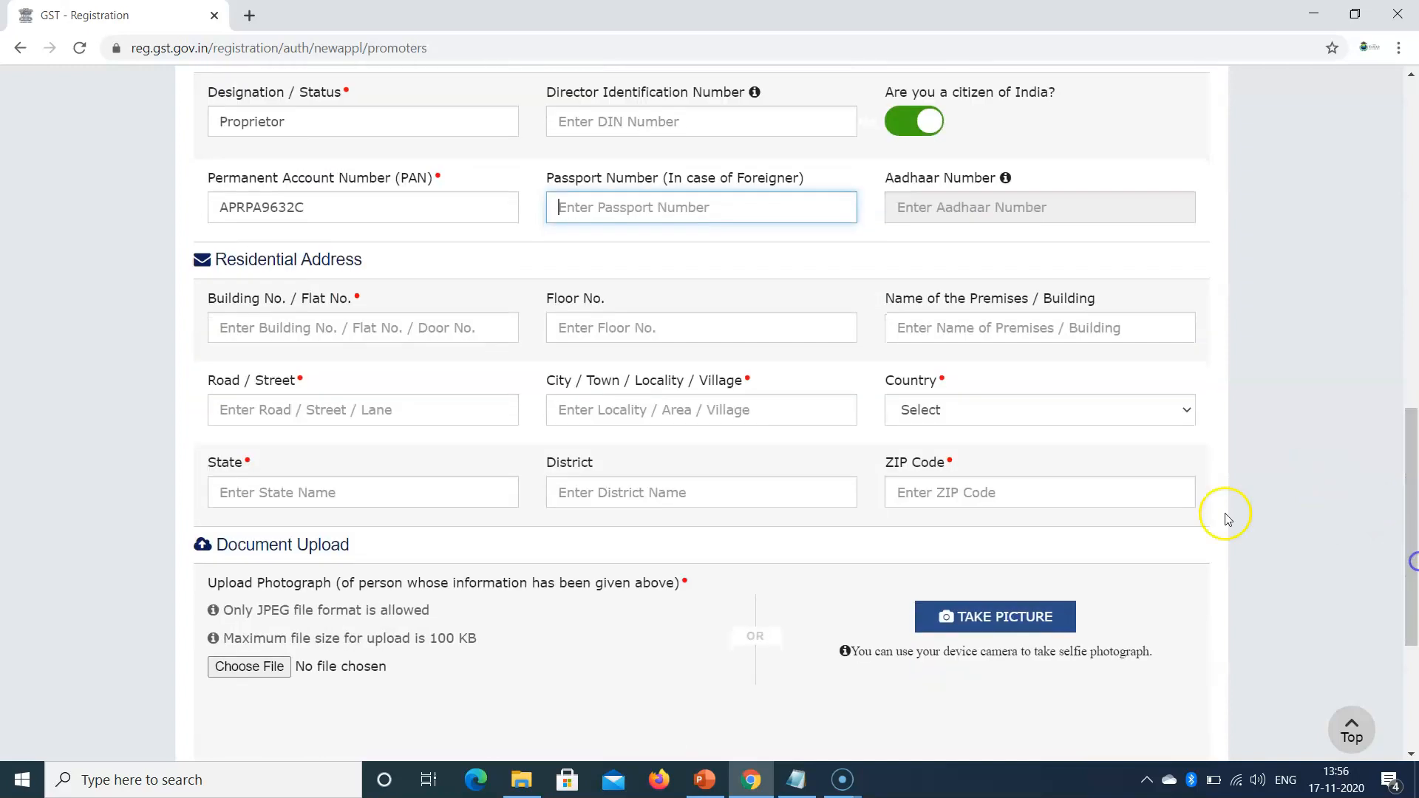
pyautogui.click(242, 328)
pyautogui.write('3')
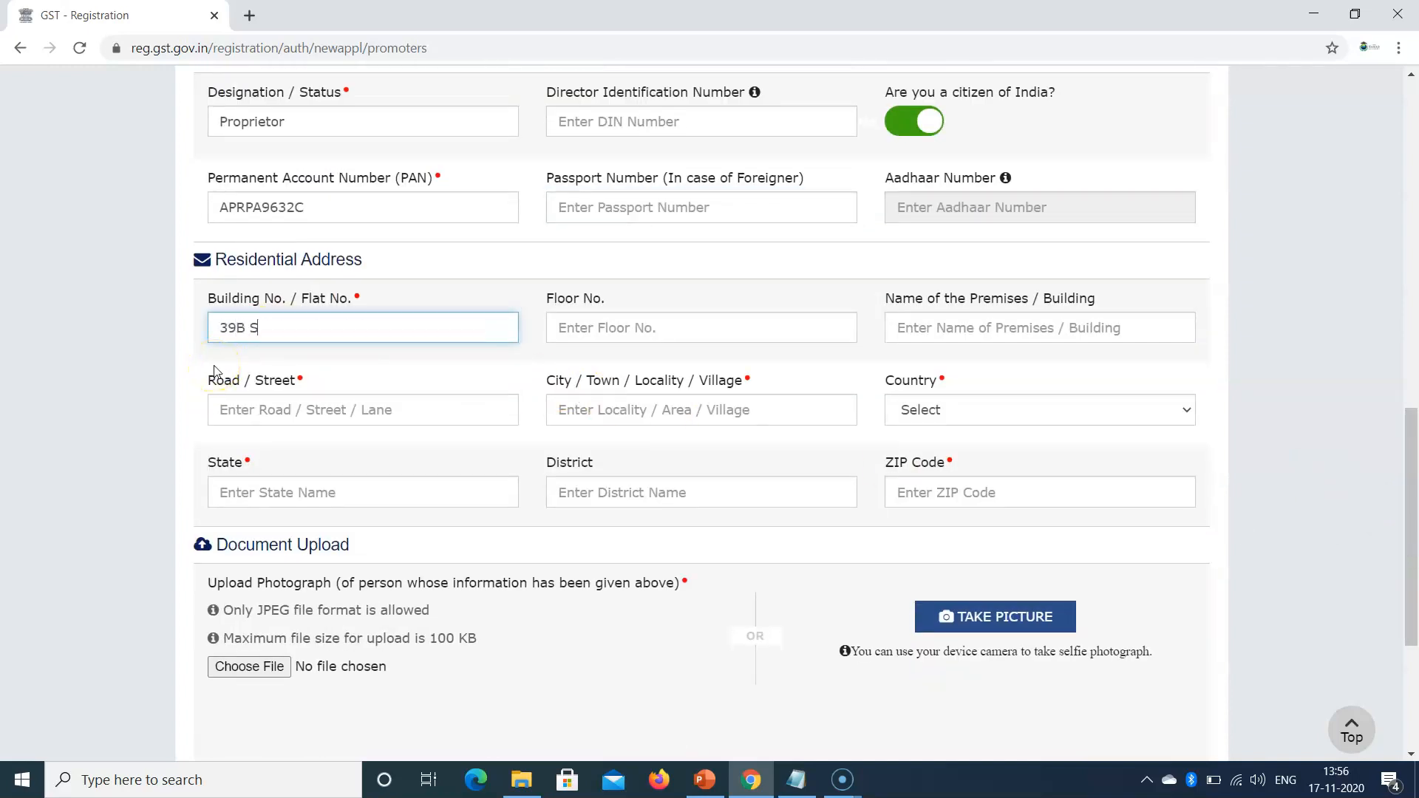
pyautogui.write('9B S')
pyautogui.press('BackSpace')
pyautogui.press('BackSpace')
pyautogui.press('Tab')
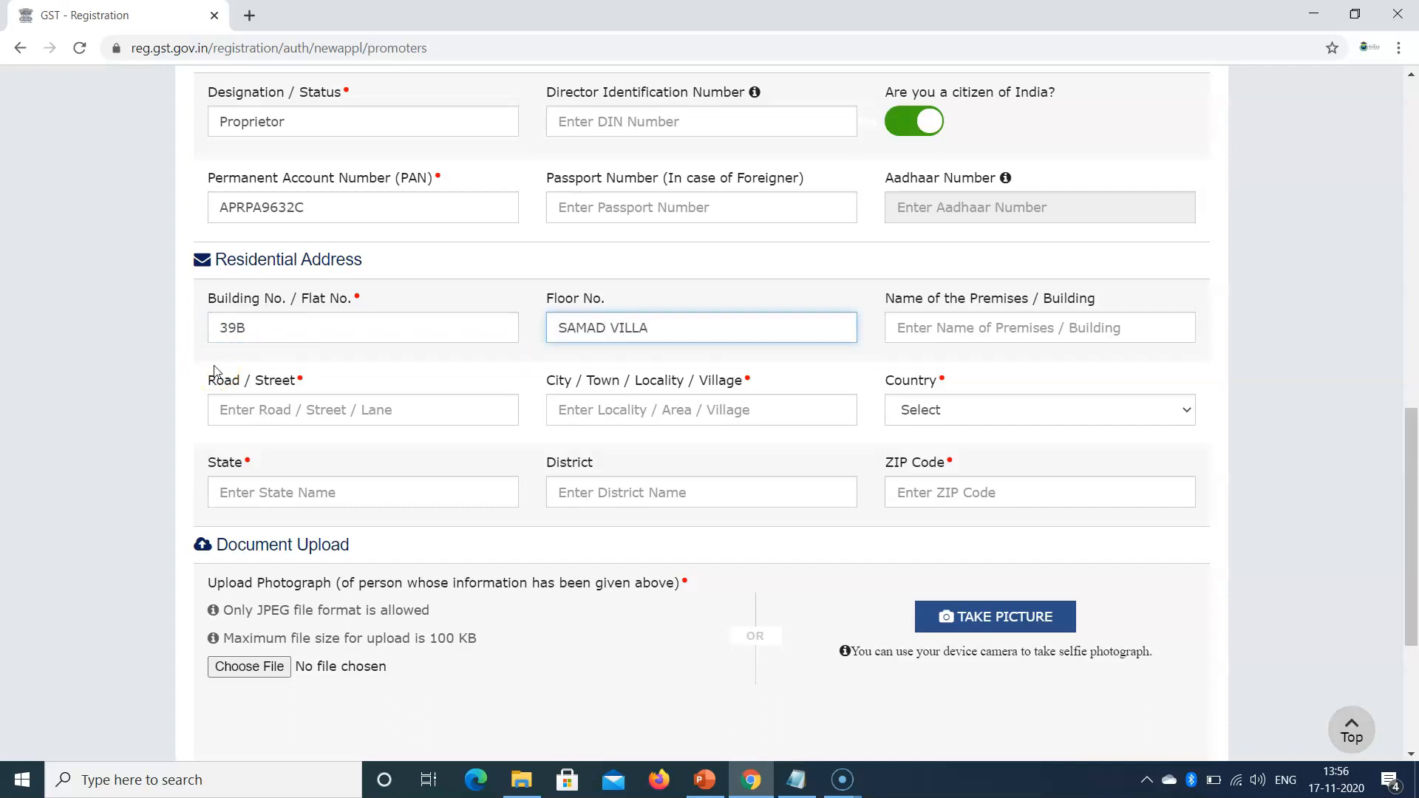
pyautogui.press('Tab')
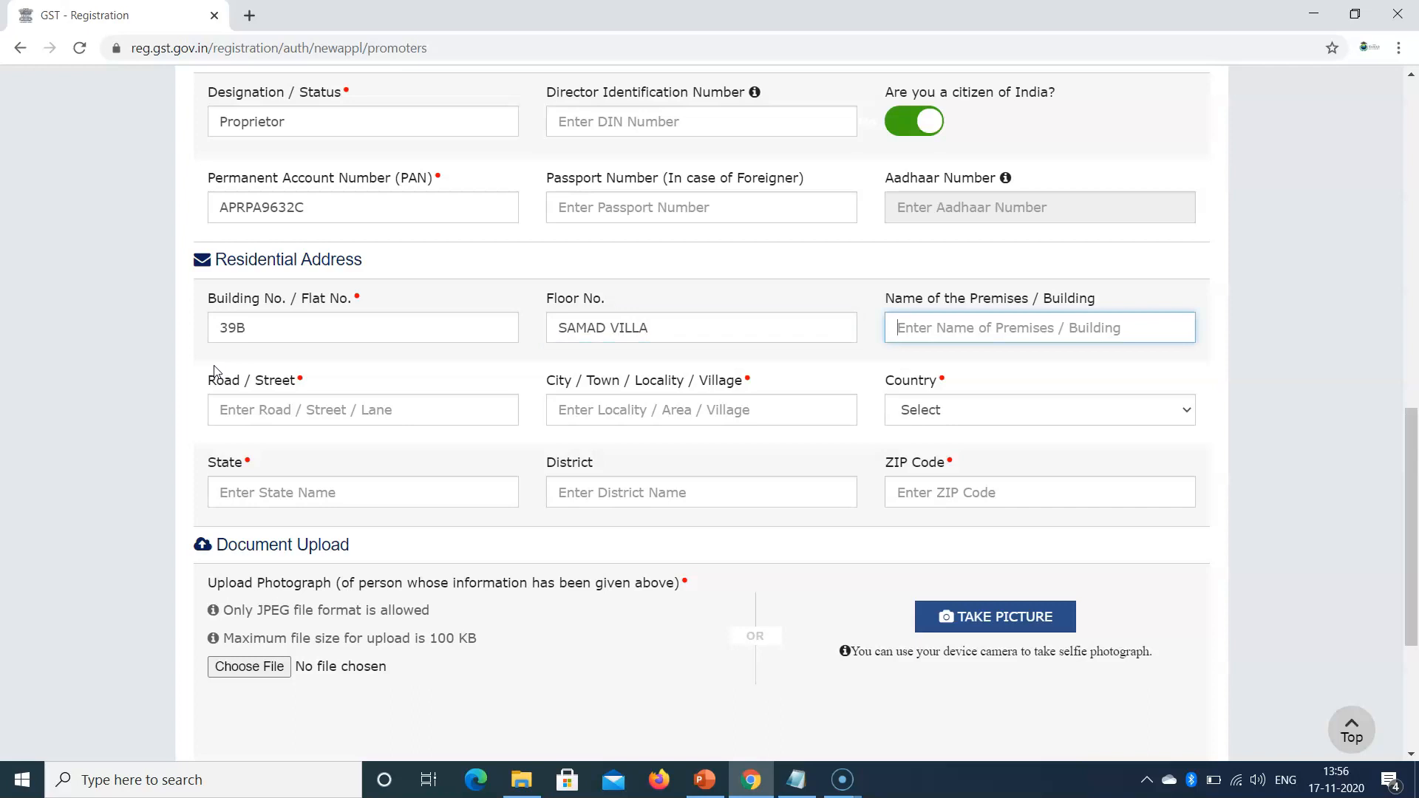
pyautogui.write('KL')
pyautogui.press('BackSpace')
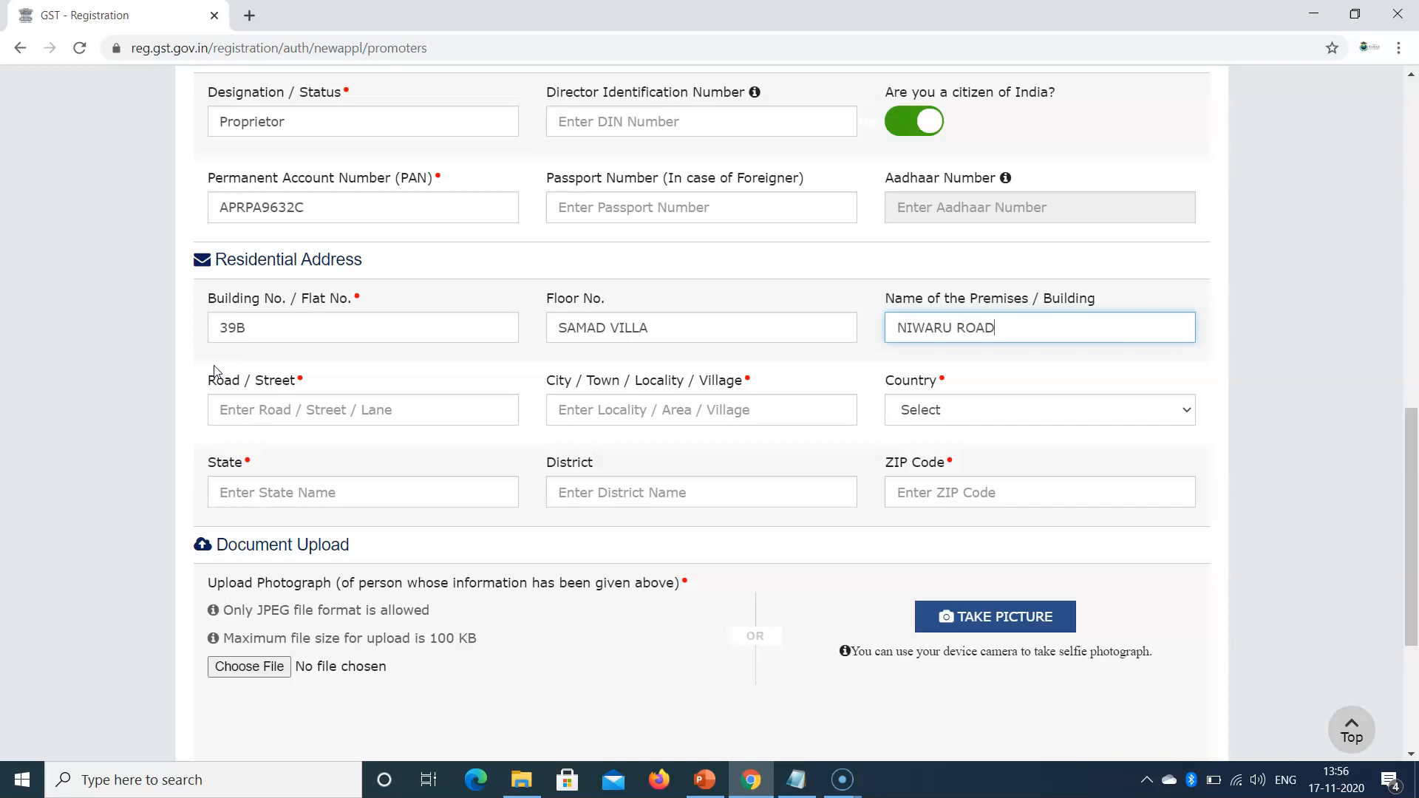
pyautogui.click(232, 411)
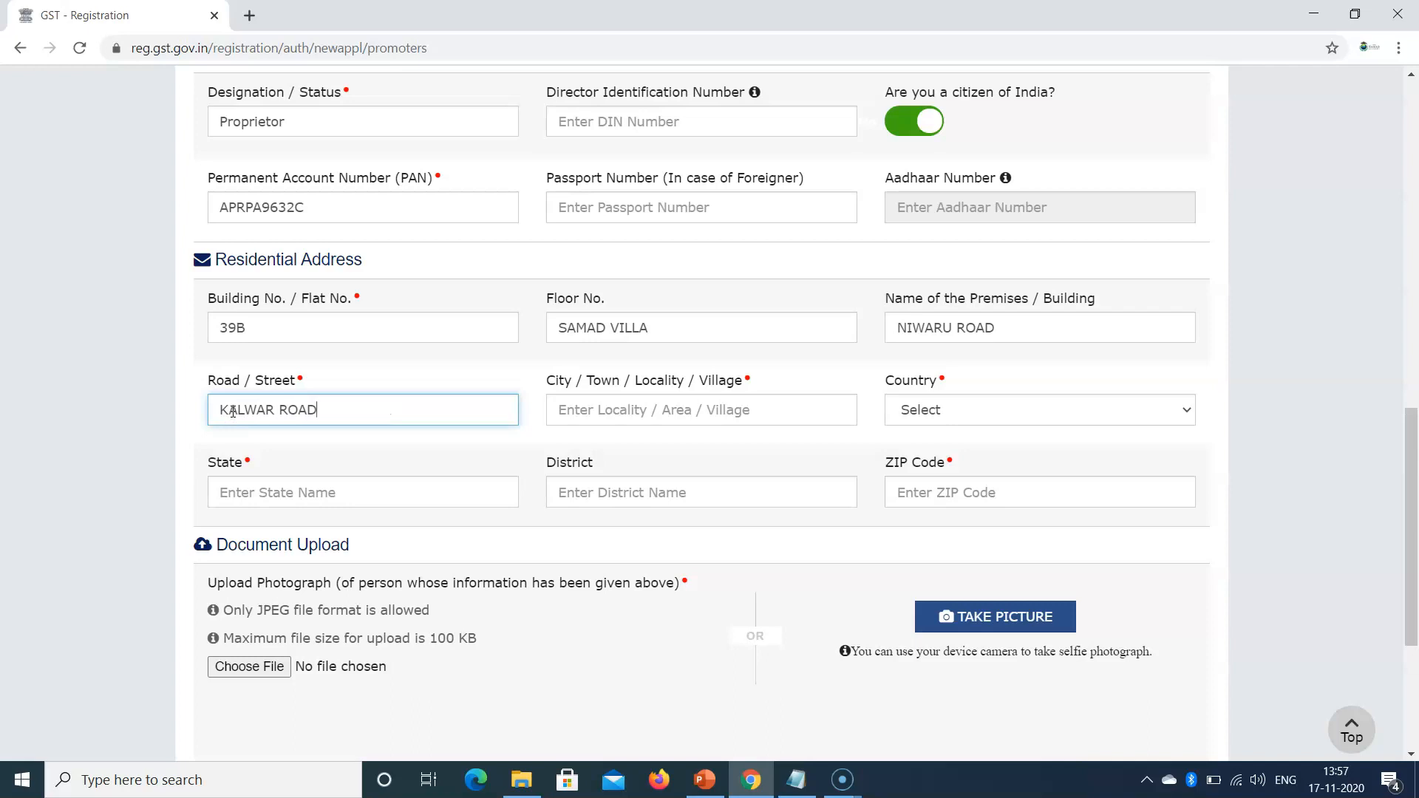
pyautogui.click(628, 413)
pyautogui.write('JAIPUR')
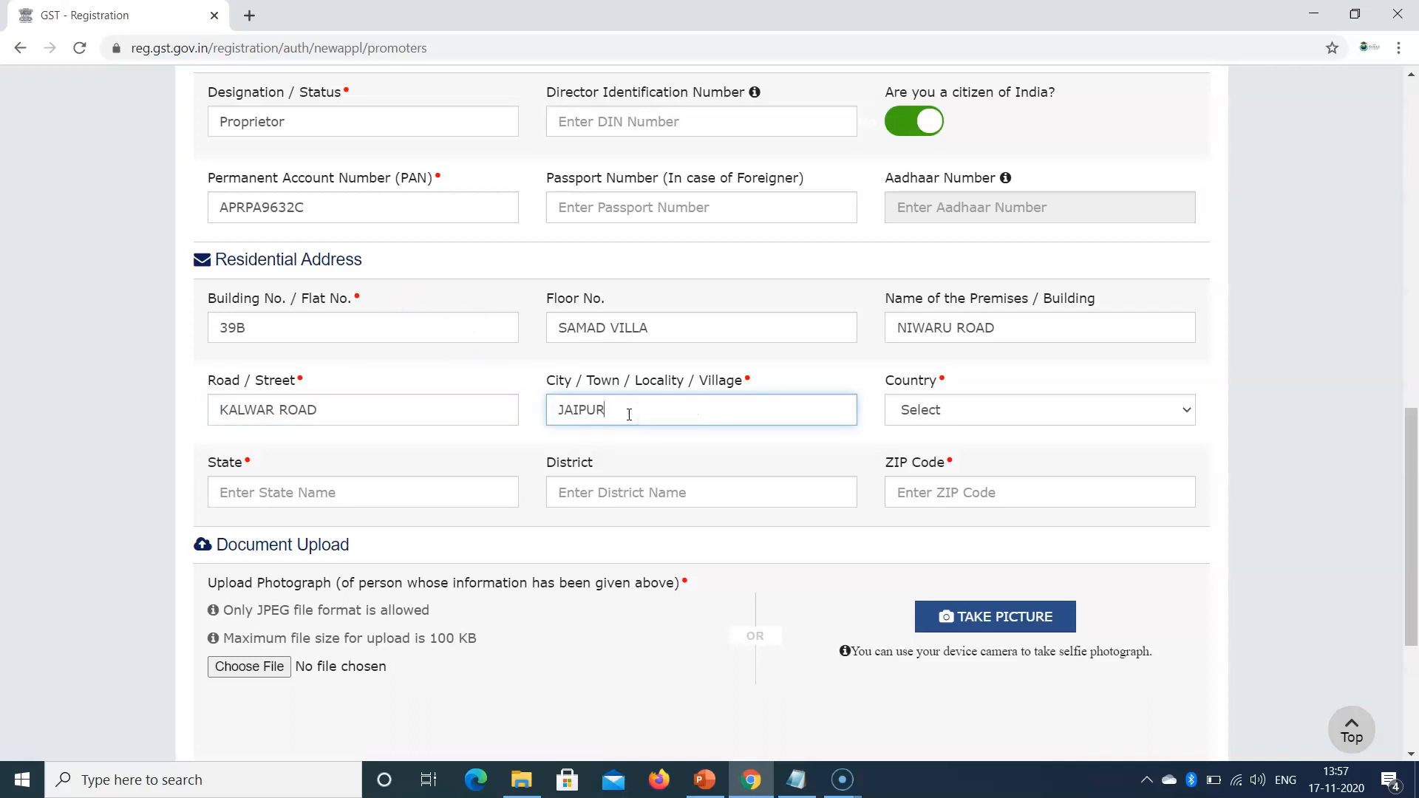
# Step: Choose India, Rajasthan and Jaipur as country, state and district, and enter the PIN code
pyautogui.click(960, 412)
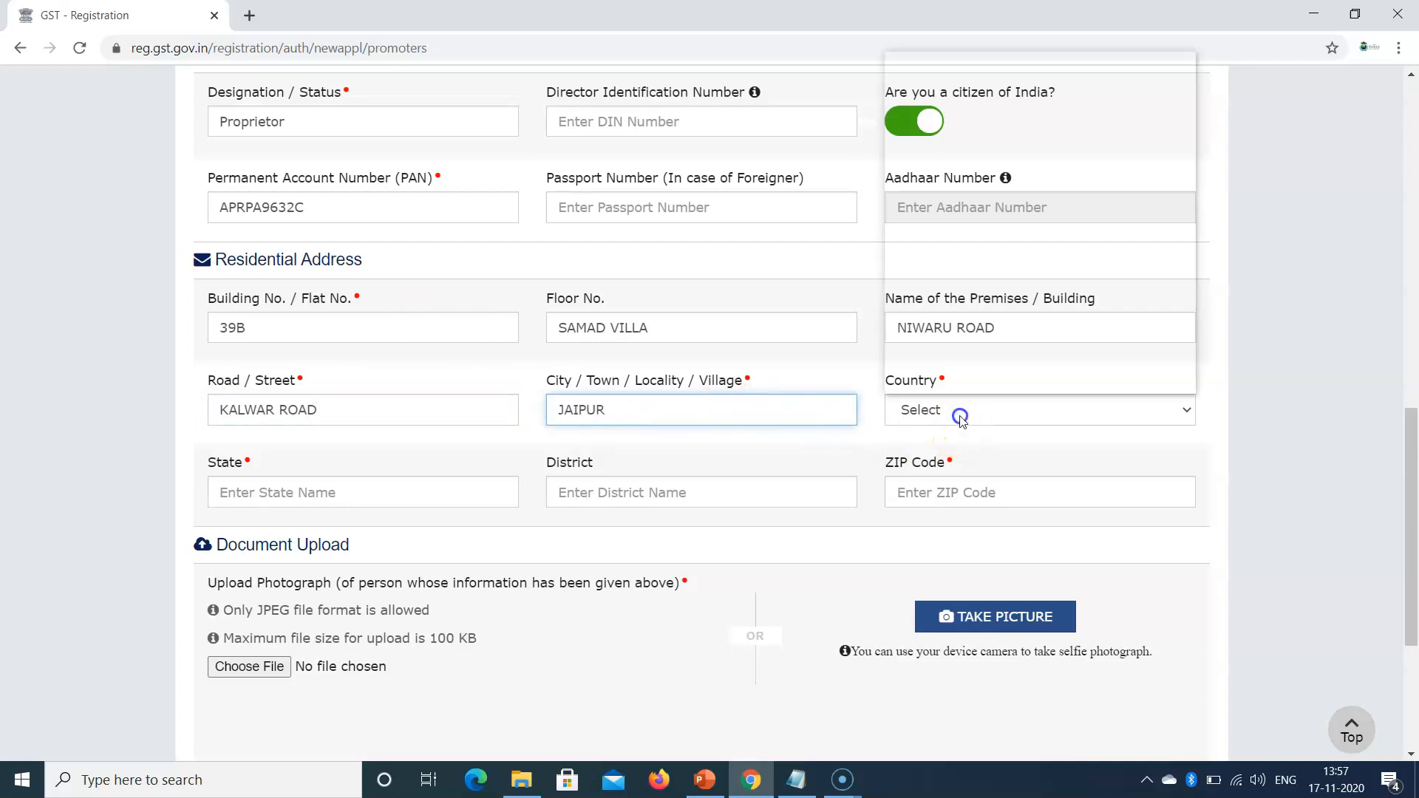
pyautogui.click(919, 78)
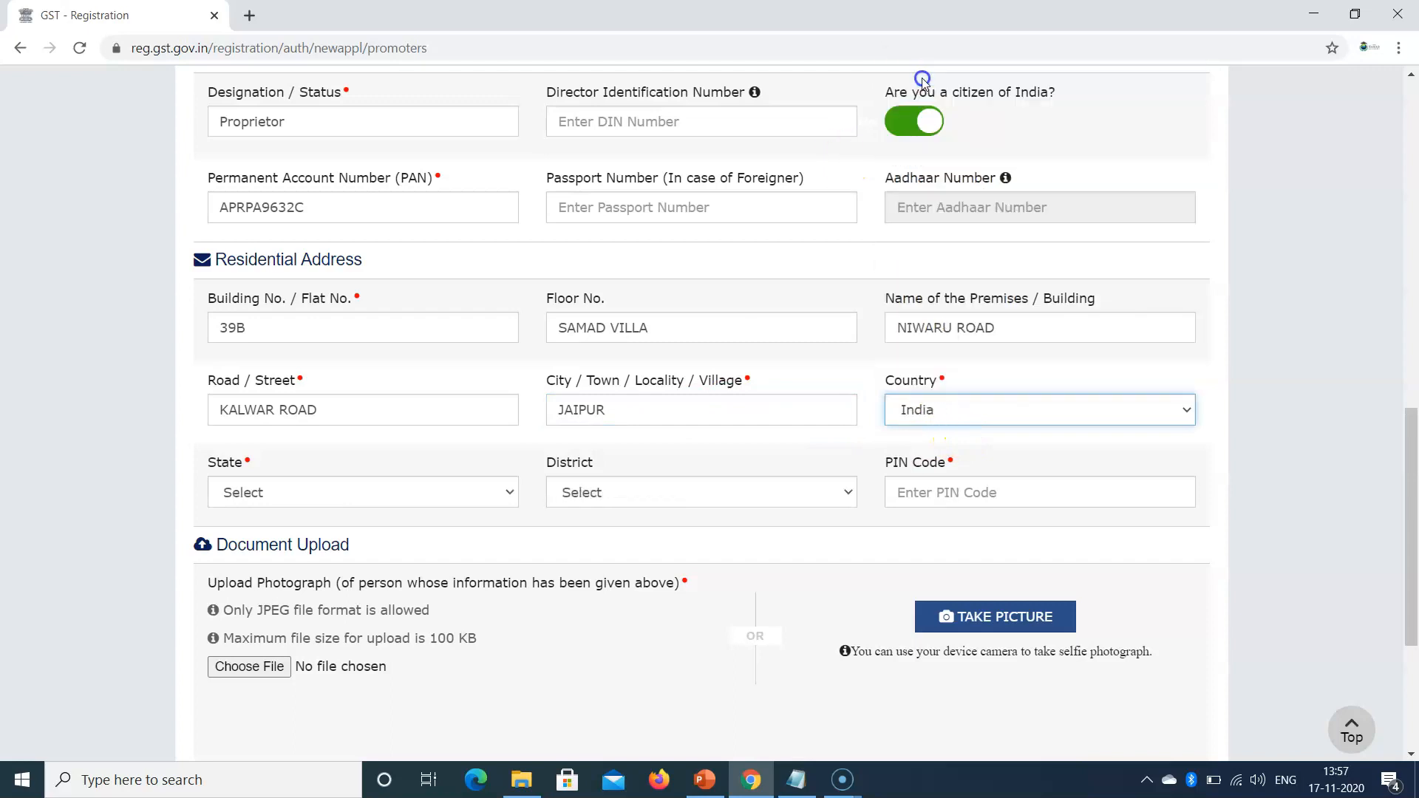
pyautogui.click(295, 494)
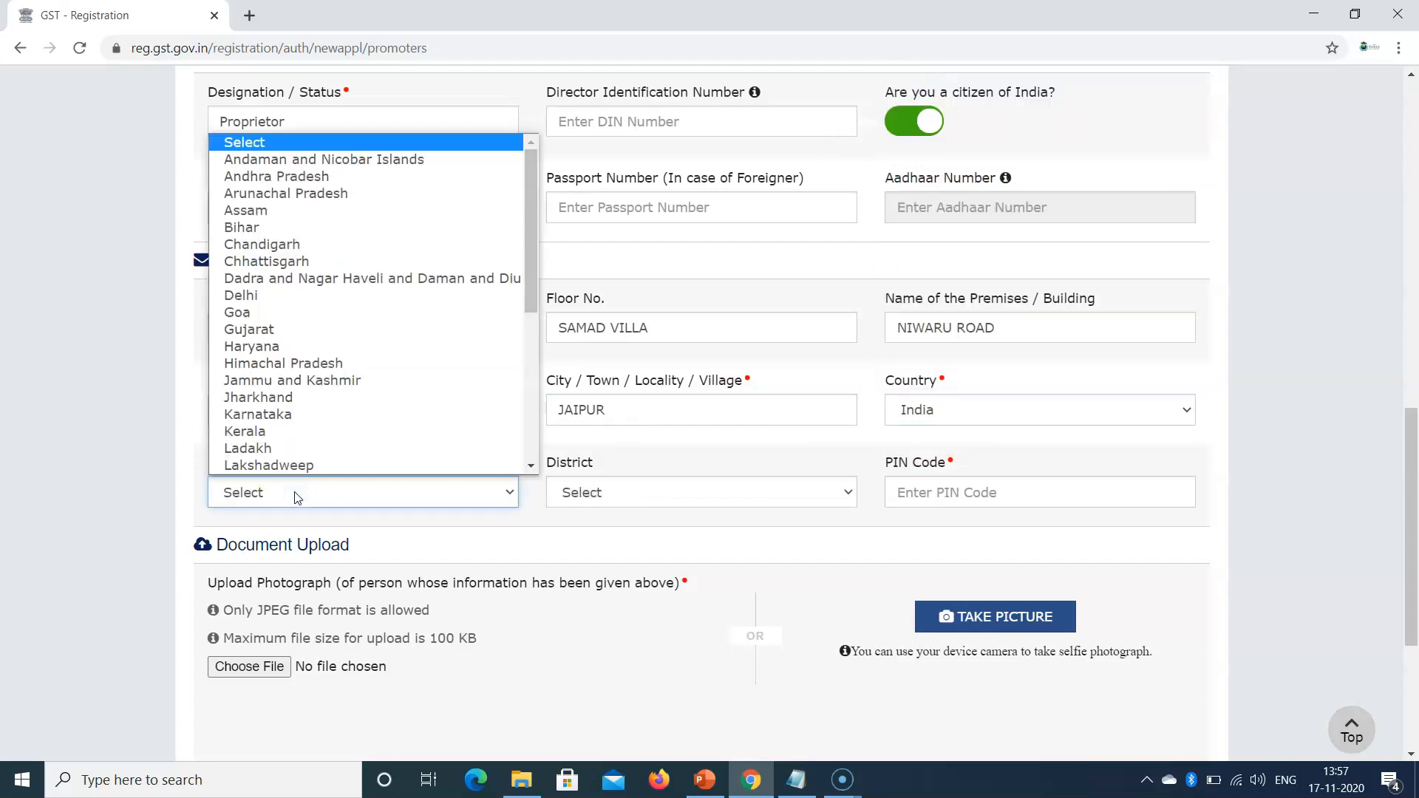
pyautogui.write('r')
pyautogui.press('Return')
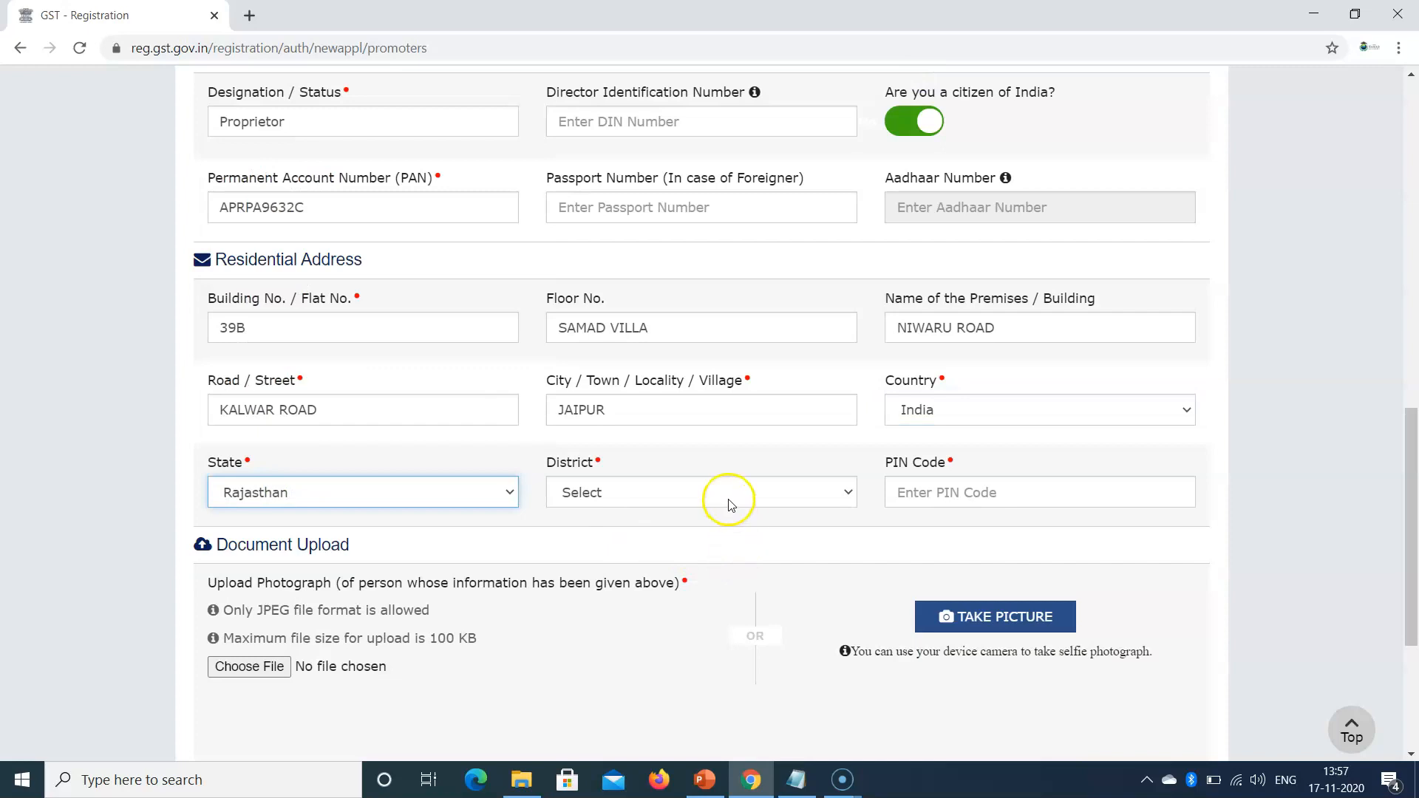
pyautogui.click(730, 502)
pyautogui.click(596, 462)
pyautogui.click(970, 489)
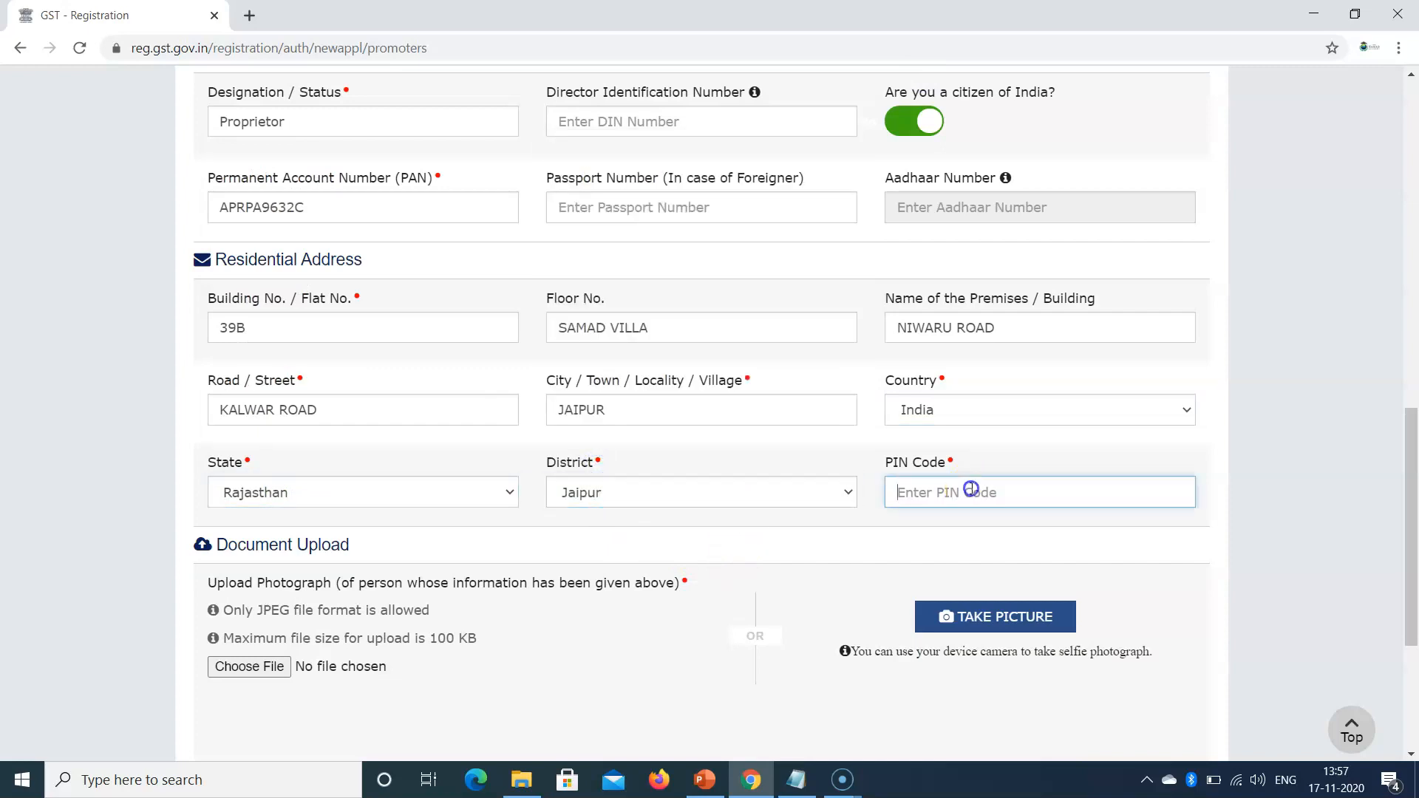
pyautogui.write('302012')
pyautogui.moveTo(1412, 522); pyautogui.dragTo(1413, 291)
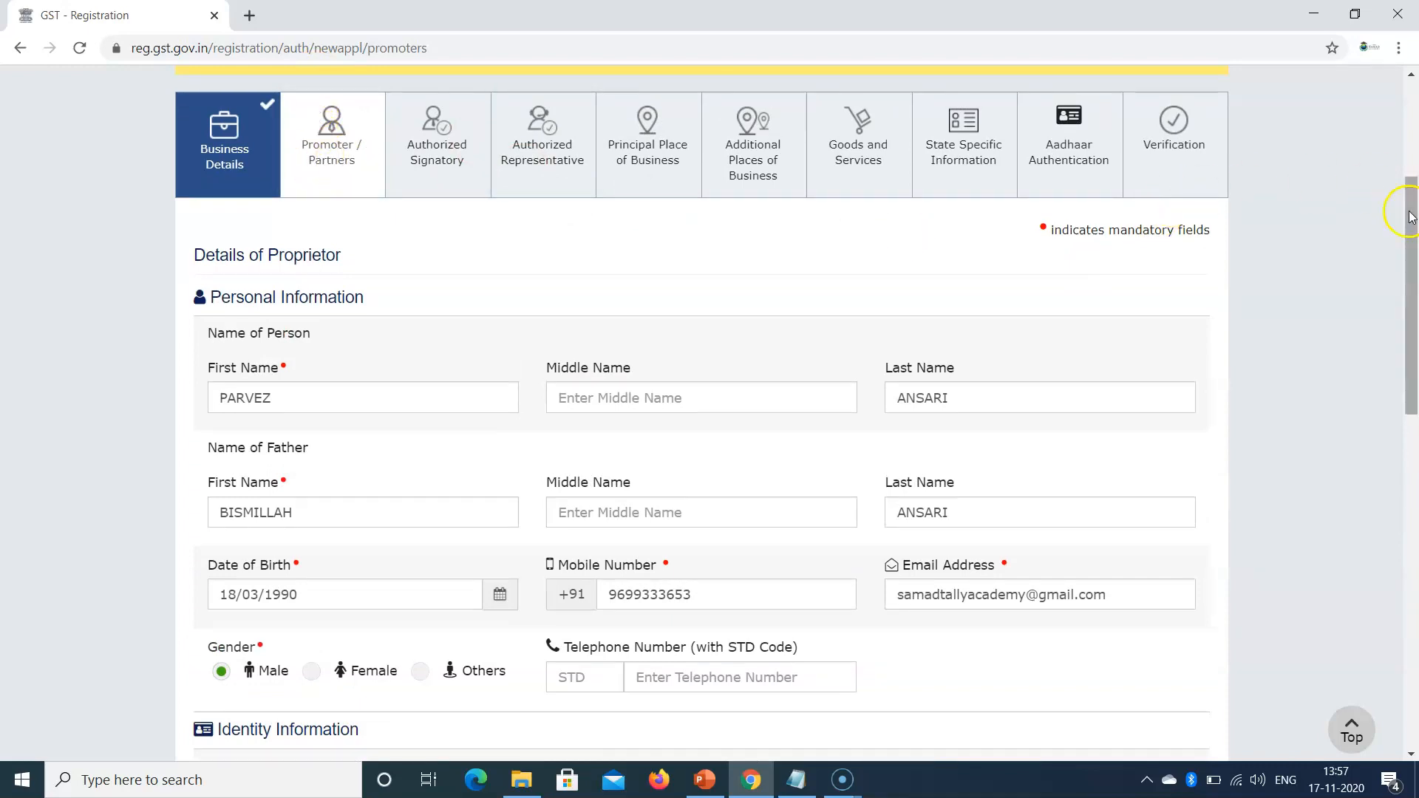
pyautogui.moveTo(1413, 240); pyautogui.dragTo(1413, 531)
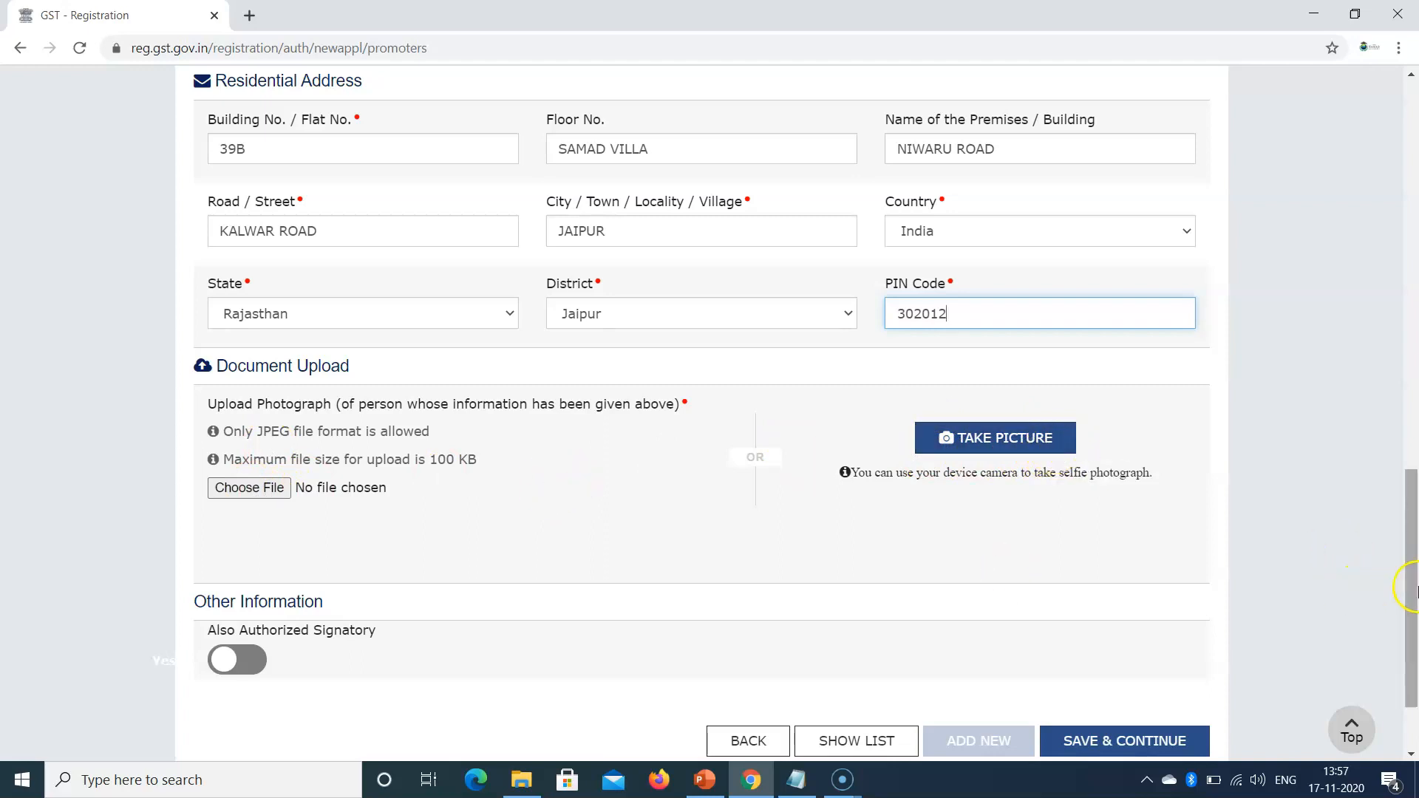
pyautogui.scroll(-2, 1405, 584)
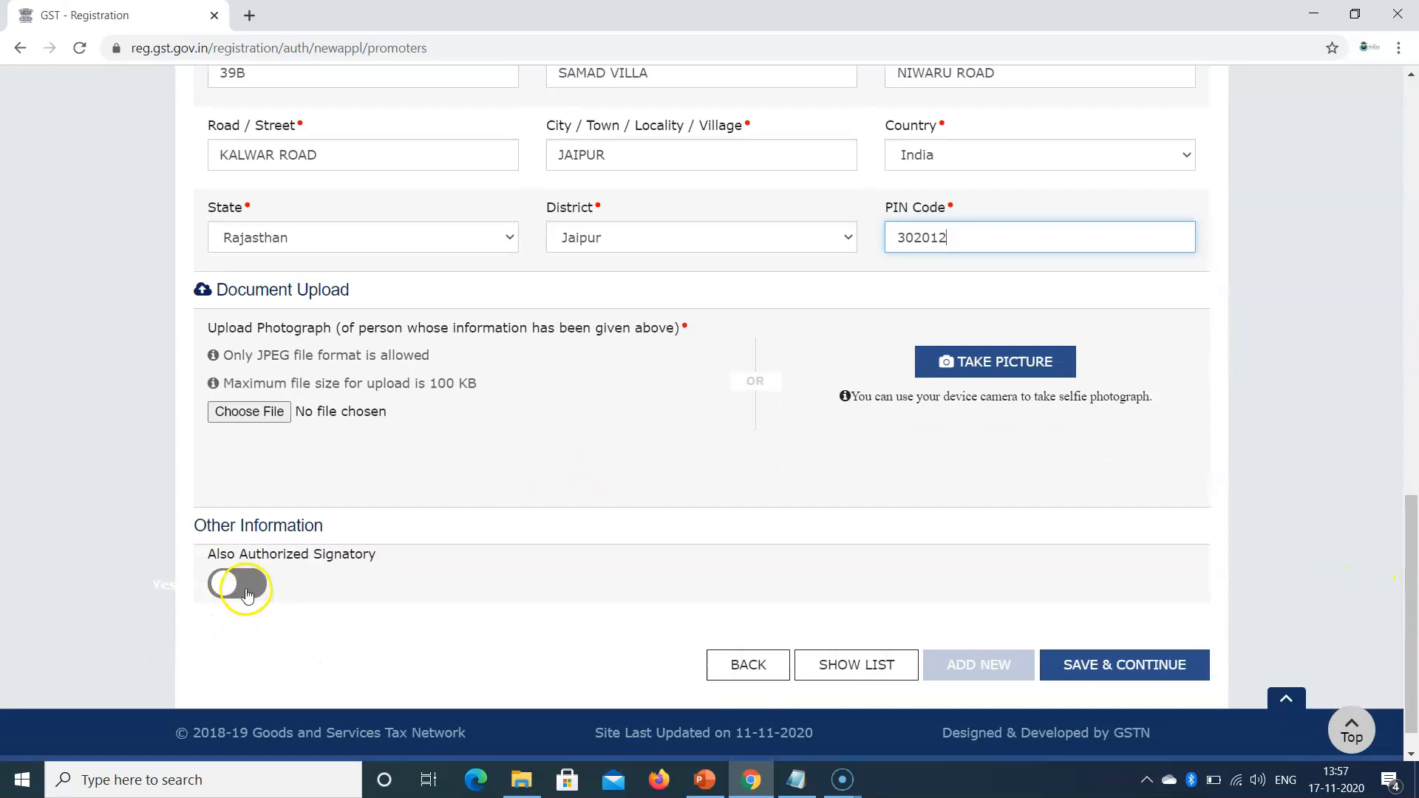
# Step: Mark the proprietor as also authorized signatory and try saving, which flags the missing promoter photo
pyautogui.click(247, 585)
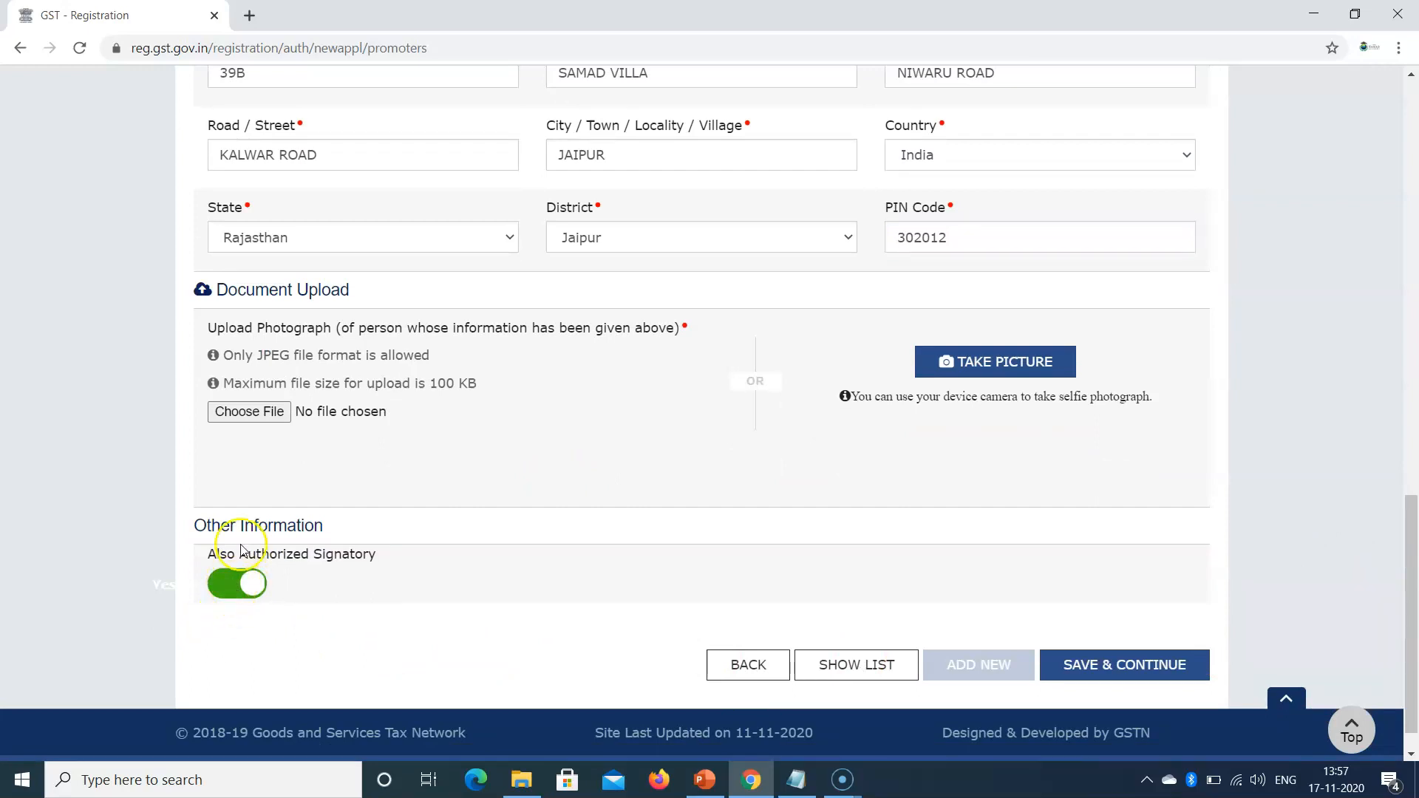
pyautogui.moveTo(1412, 652)
pyautogui.mouseDown()
pyautogui.moveTo(1411, 589)
pyautogui.moveTo(1413, 640)
pyautogui.mouseUp()
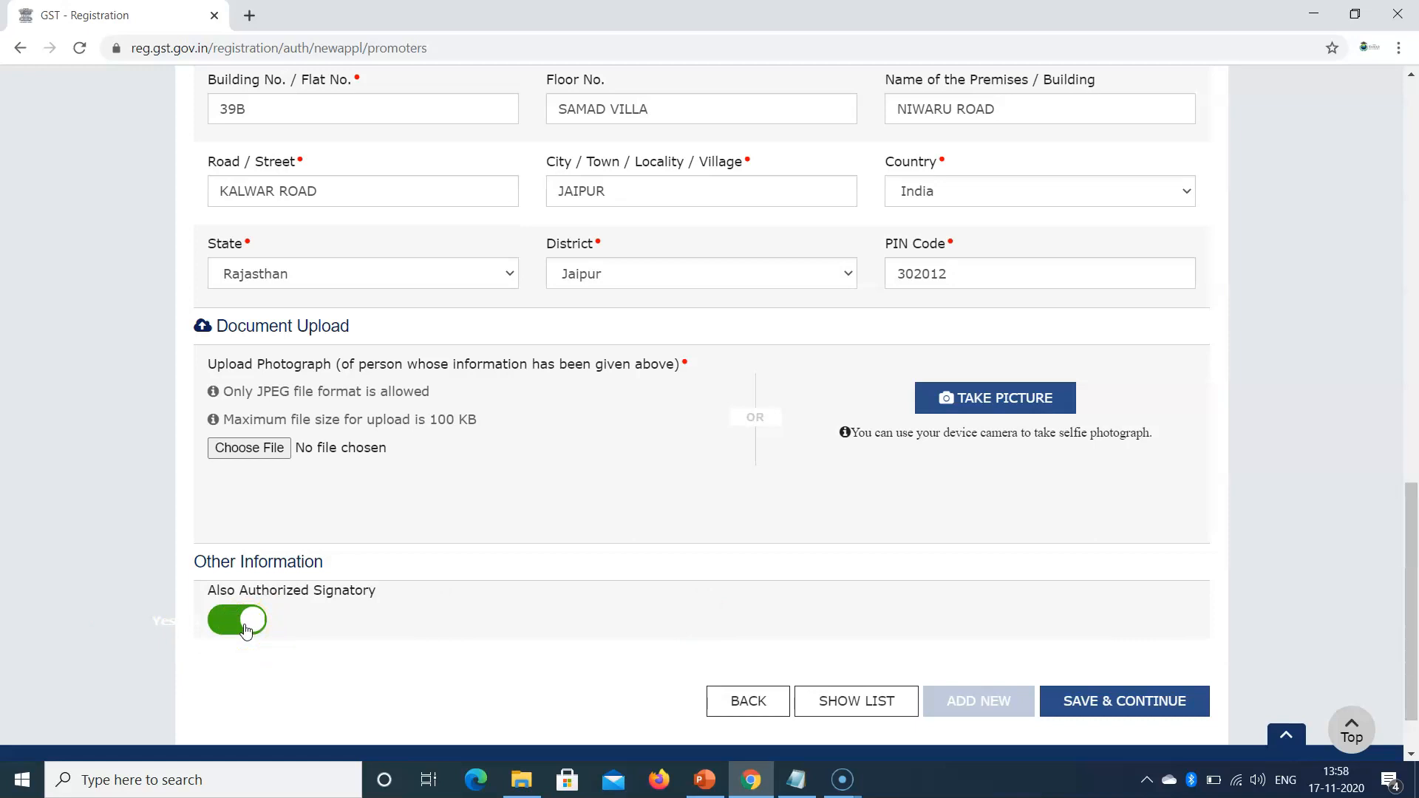
pyautogui.moveTo(1411, 674); pyautogui.dragTo(1413, 327)
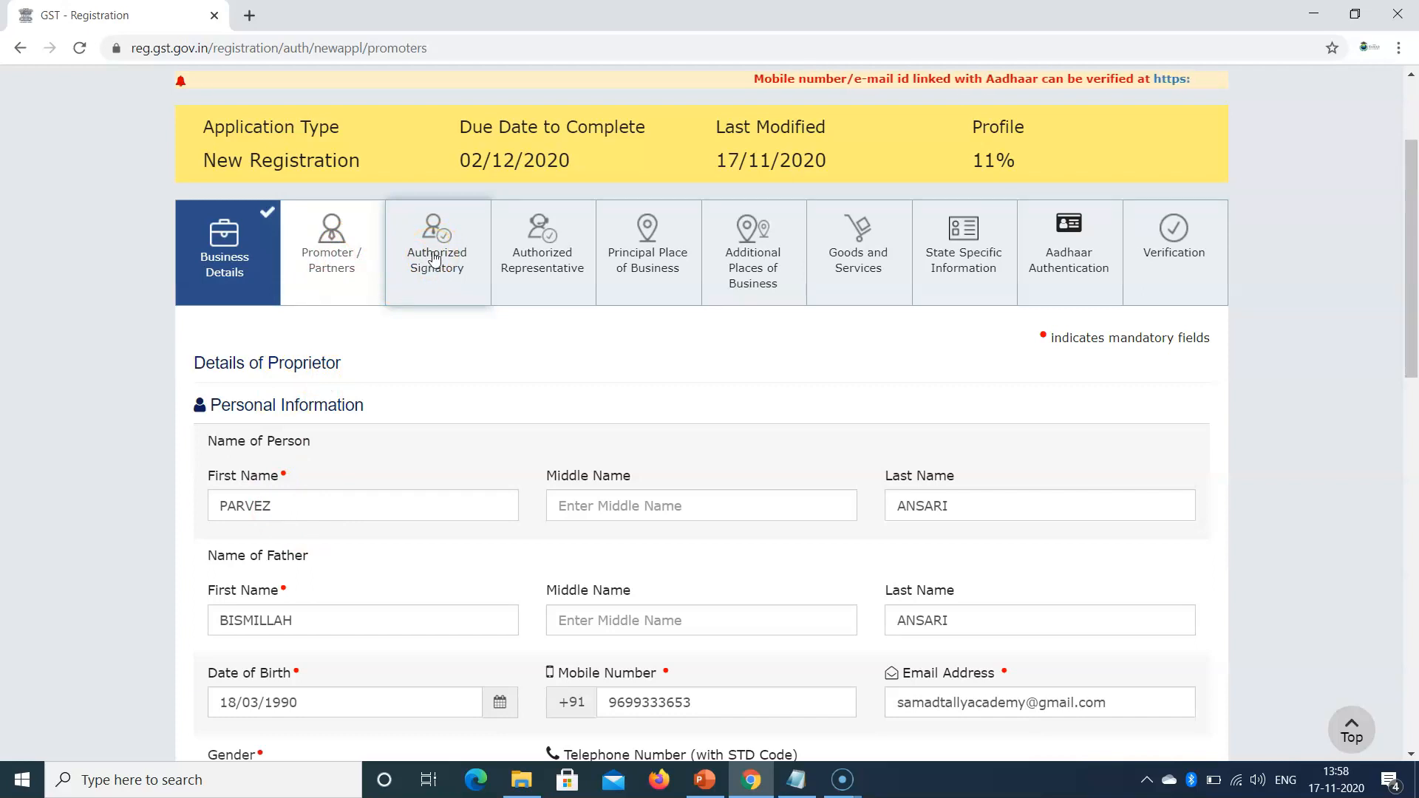
pyautogui.moveTo(1410, 284); pyautogui.dragTo(1413, 717)
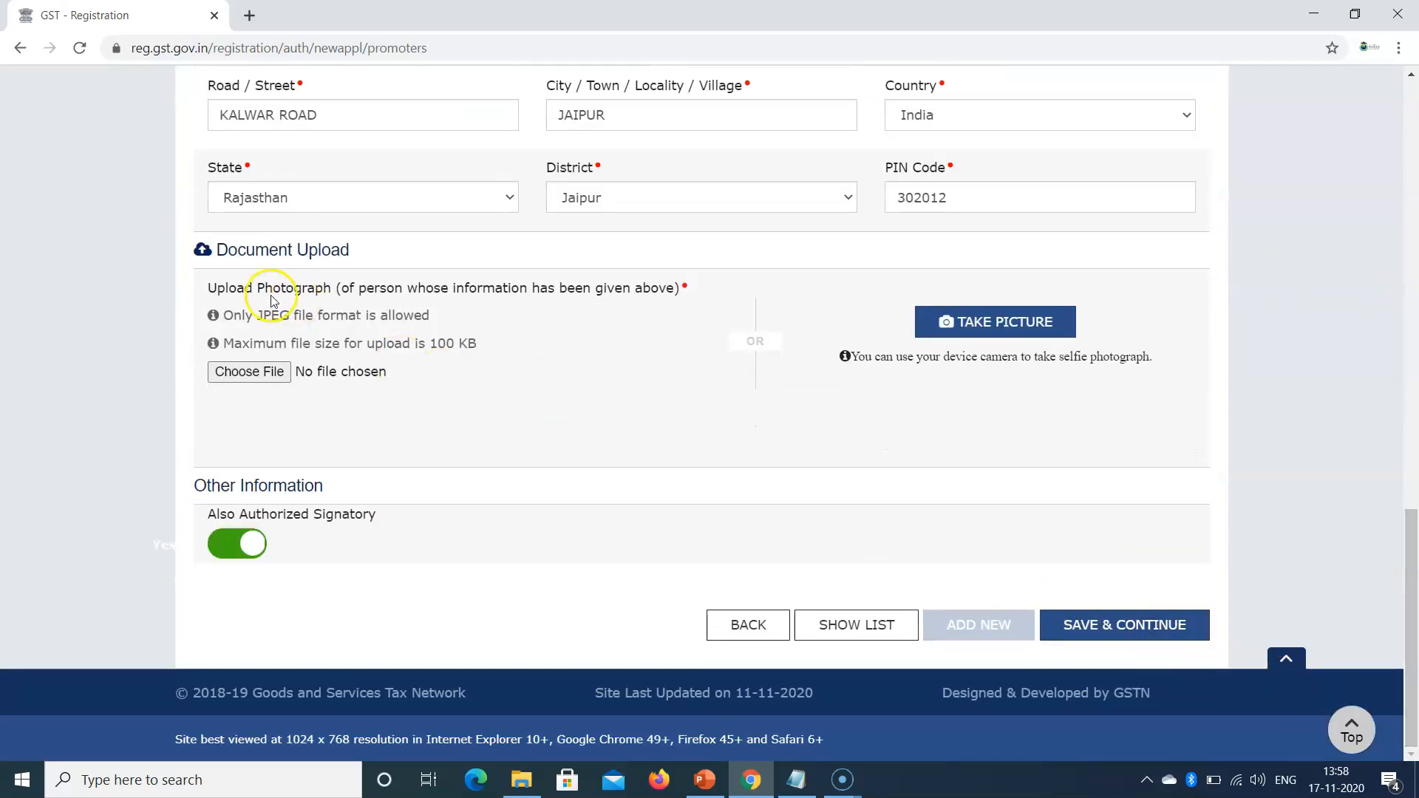
pyautogui.click(1101, 623)
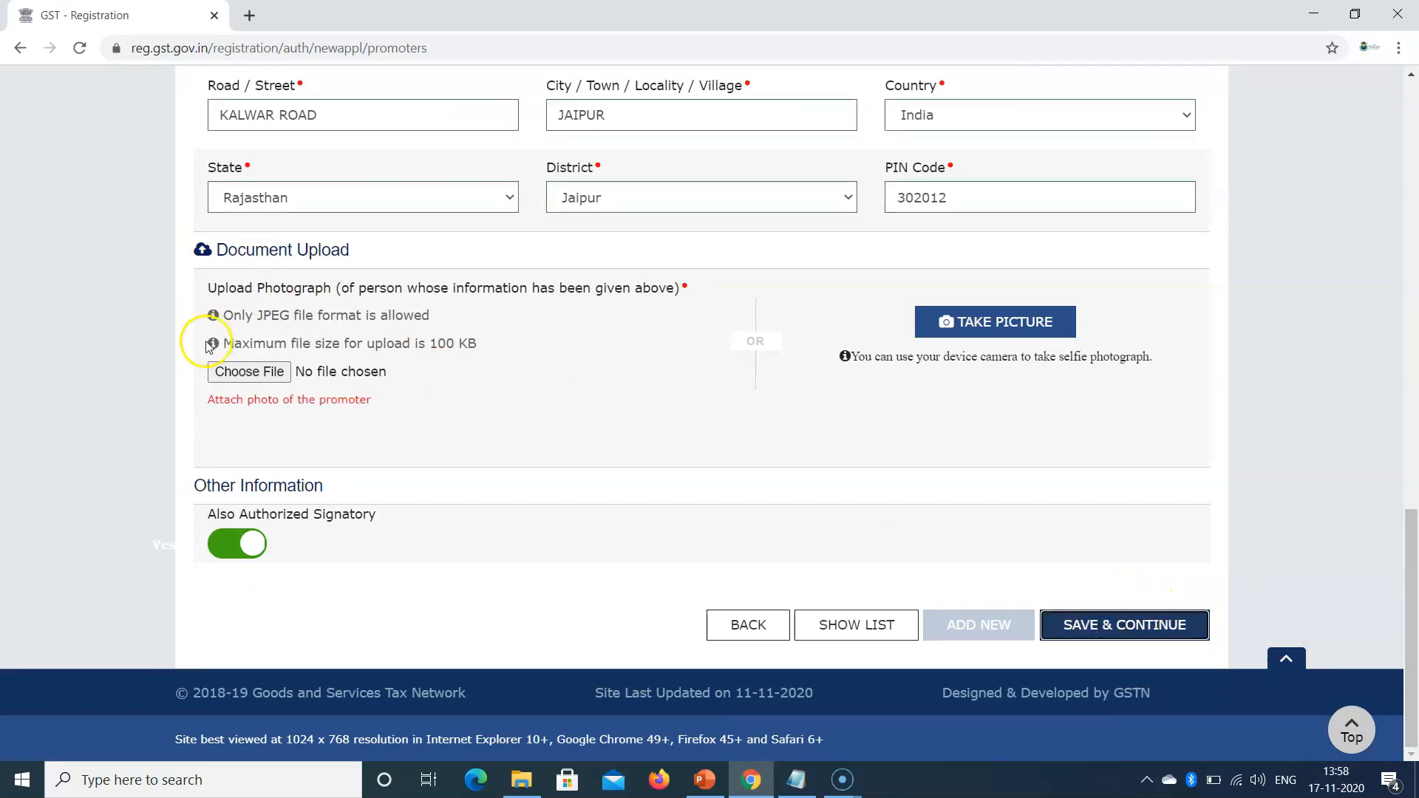
pyautogui.moveTo(213, 412); pyautogui.dragTo(408, 412)
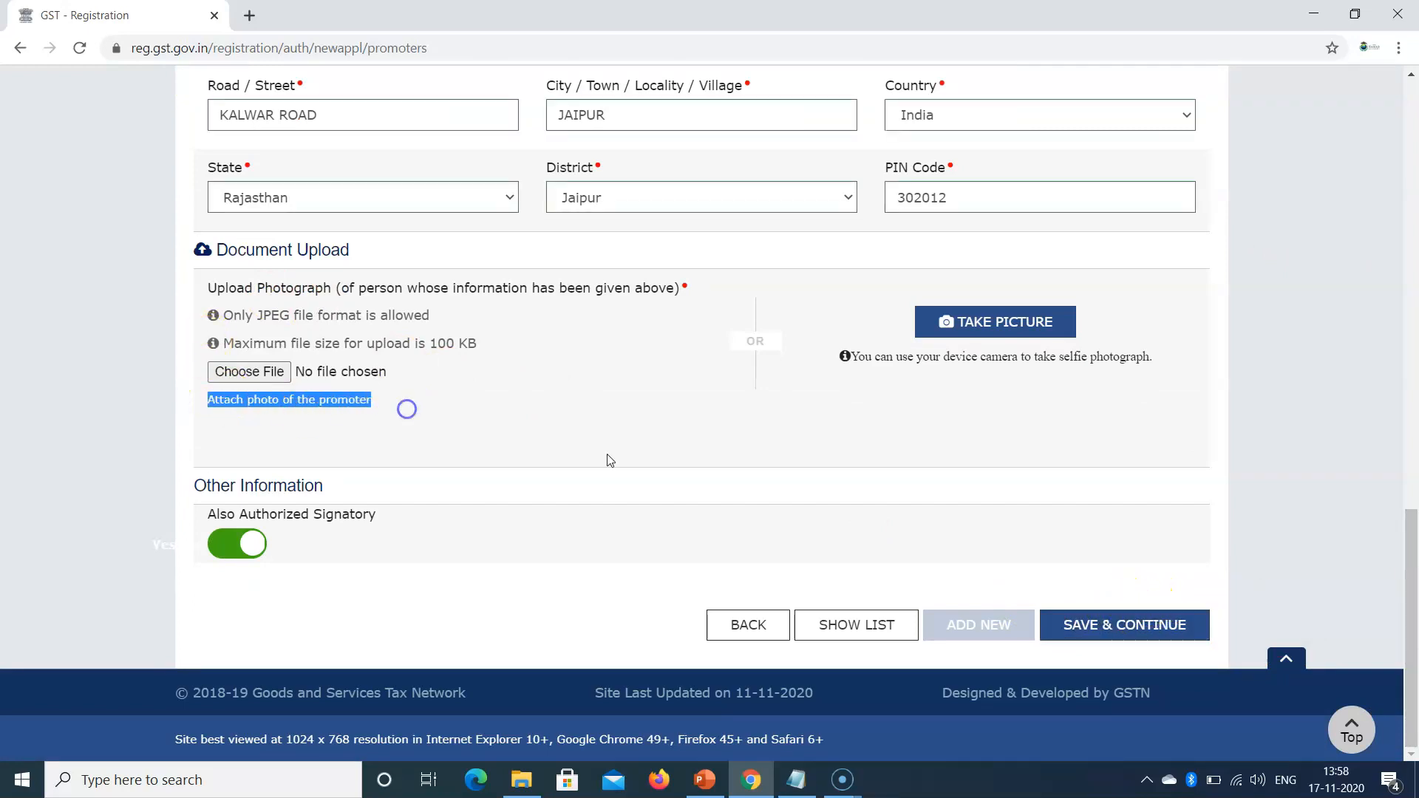
# Step: Switch to the Authorized Signatory step without saving the promoter details
pyautogui.scroll(10, 1385, 539)
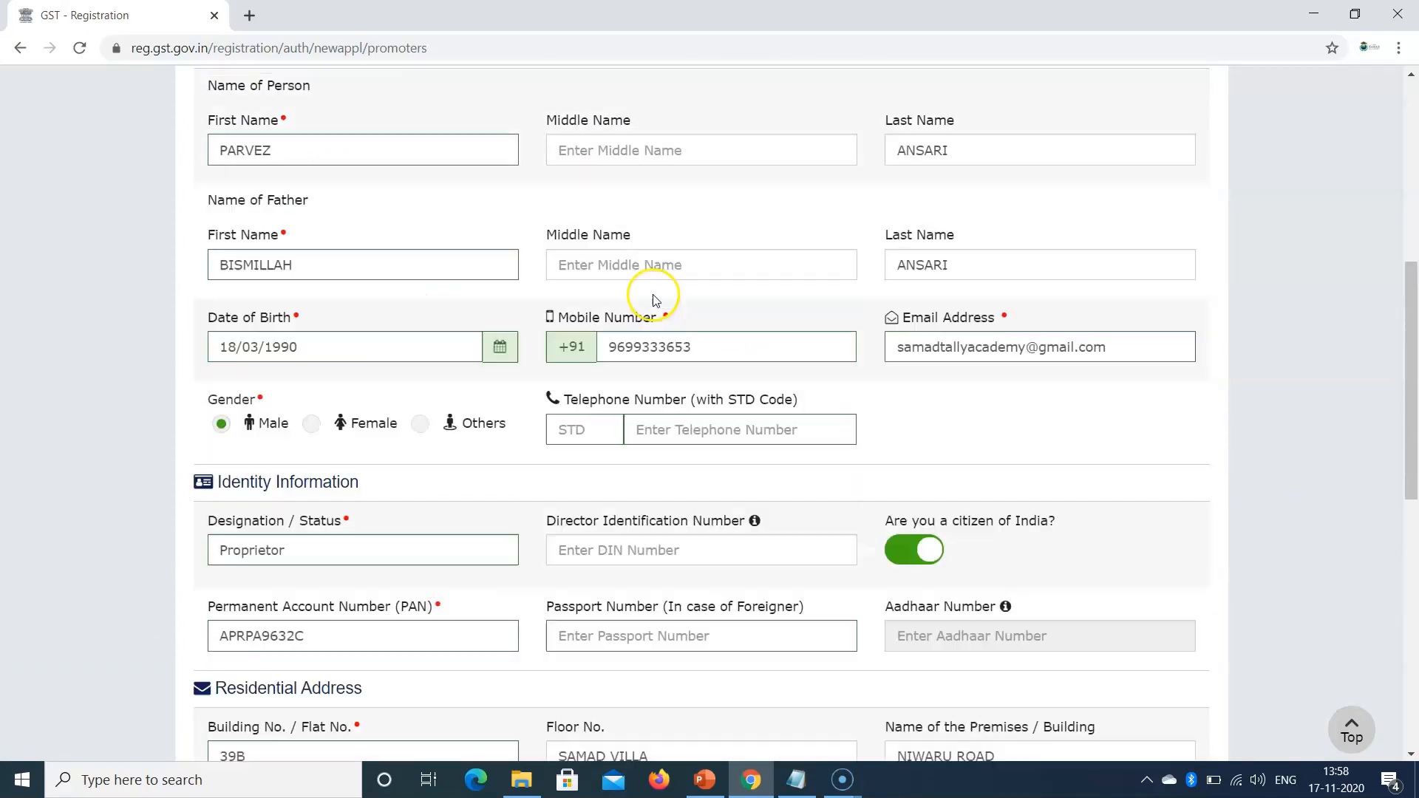
pyautogui.scroll(5, 656, 300)
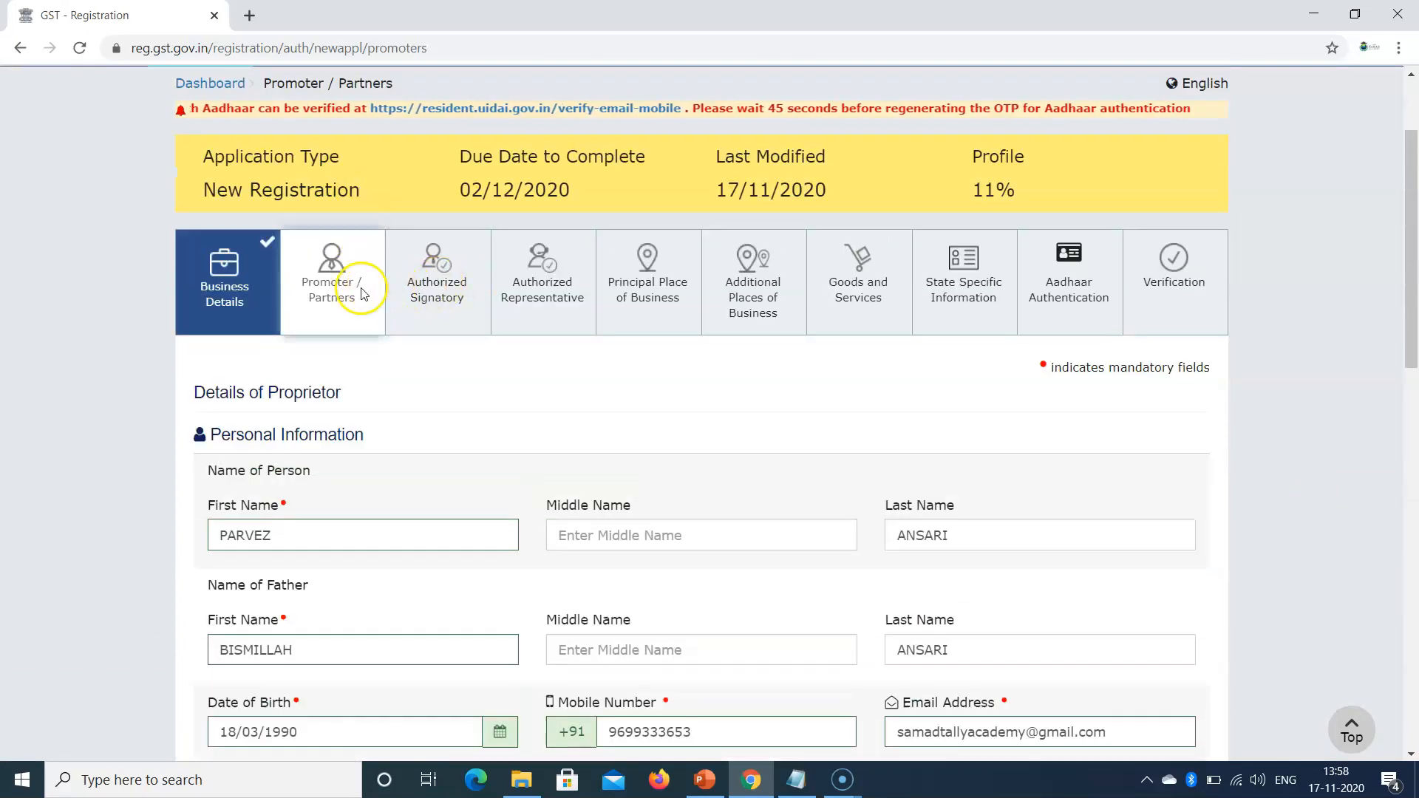
pyautogui.click(436, 292)
# Step: Leave the promoter page unsaved and tick Primary Authorized Signatory
pyautogui.click(804, 165)
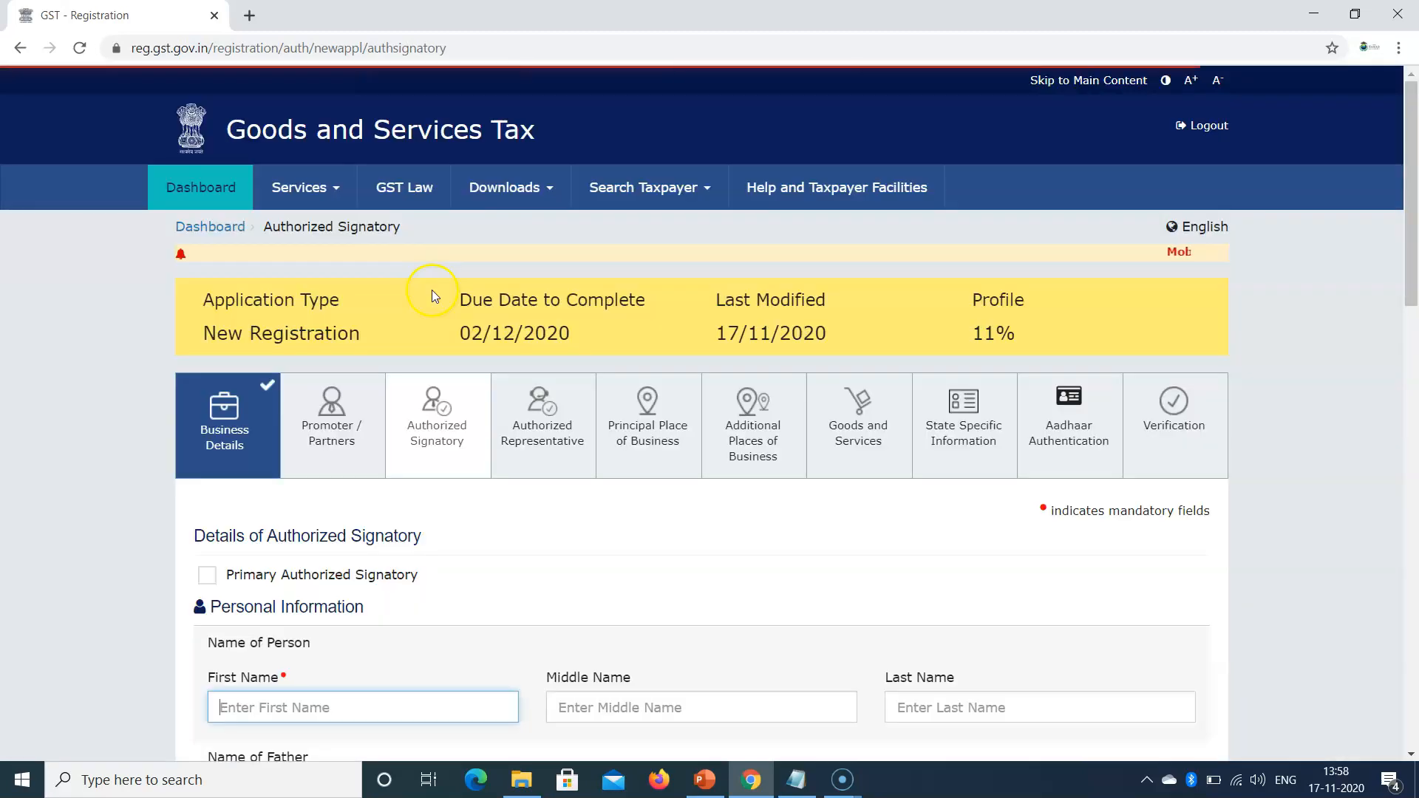
pyautogui.scroll(-3, 476, 428)
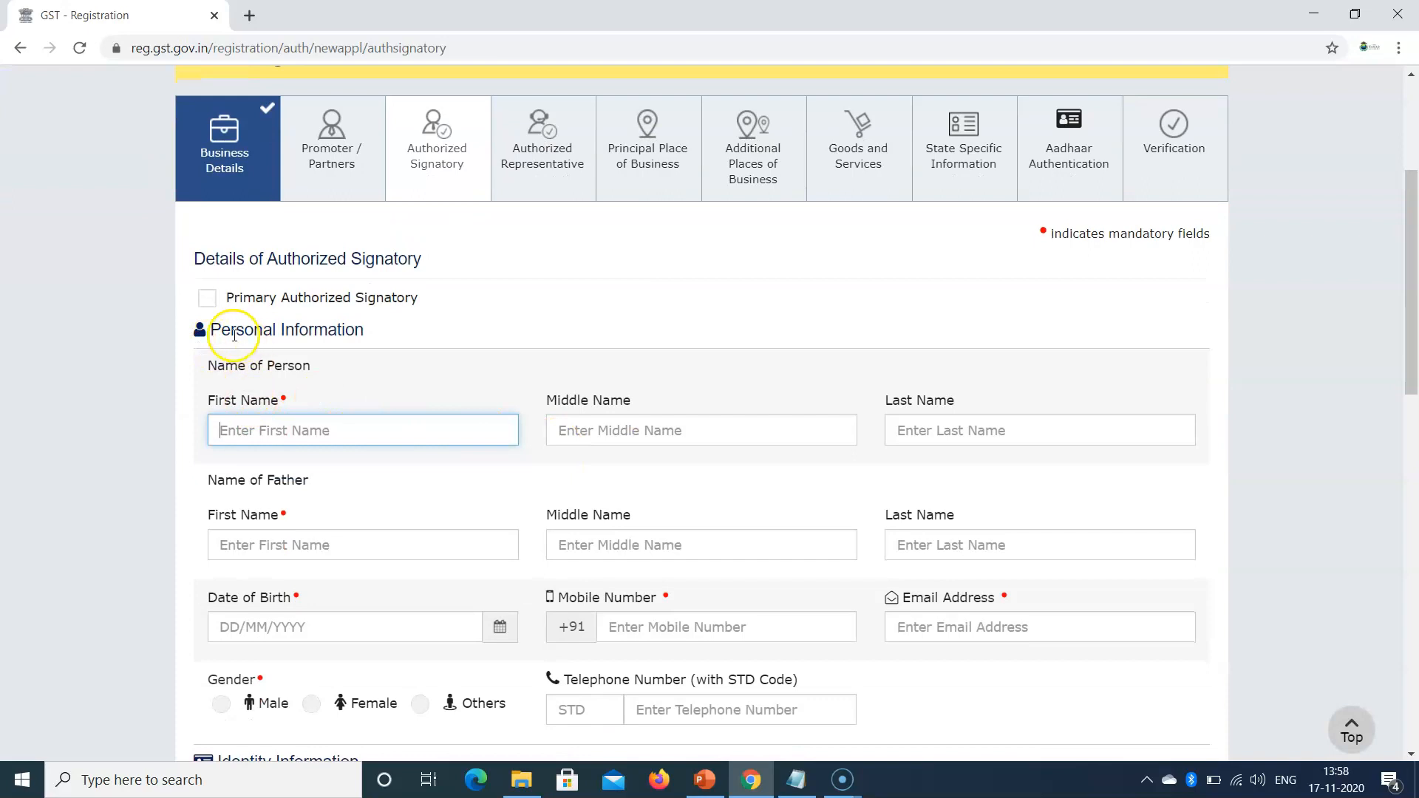
pyautogui.click(207, 298)
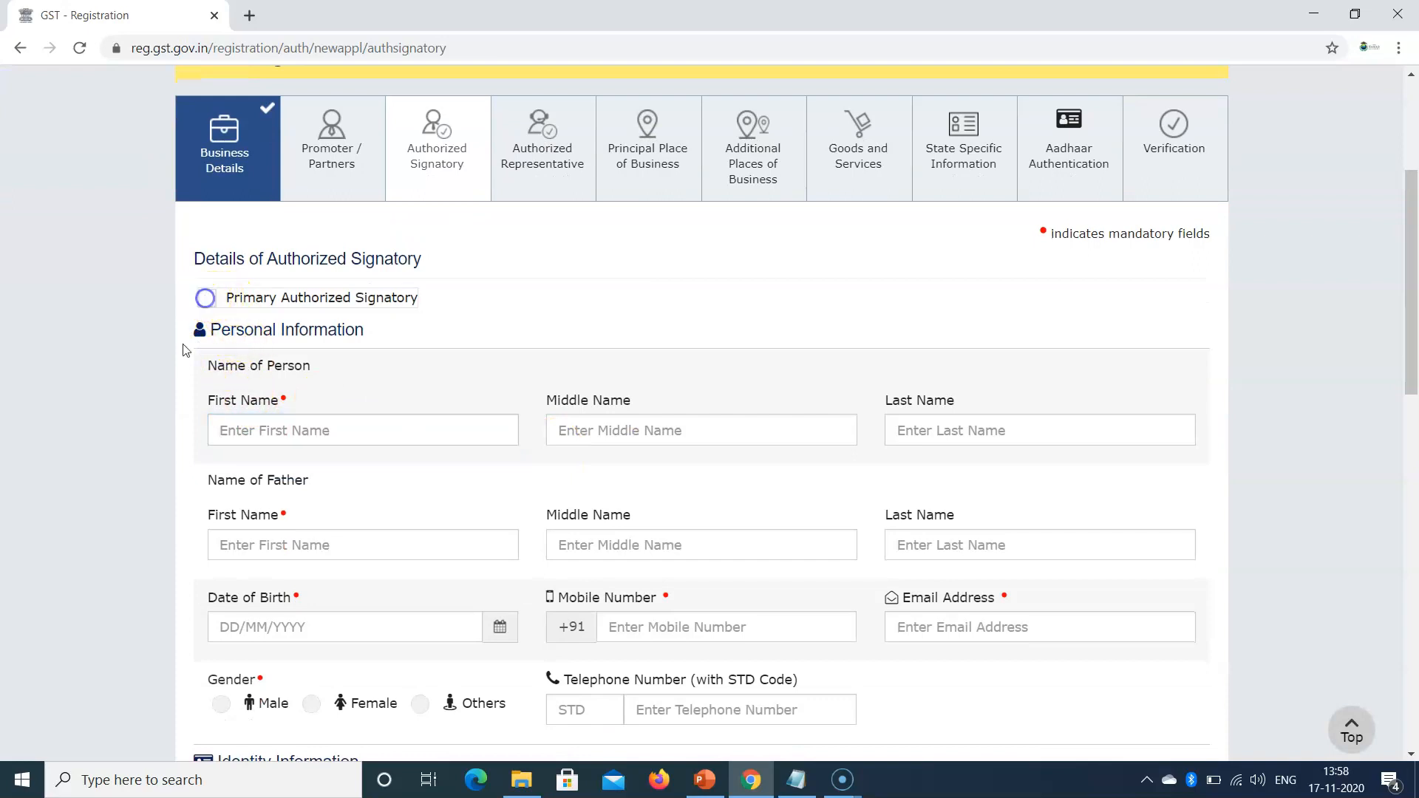
pyautogui.click(214, 296)
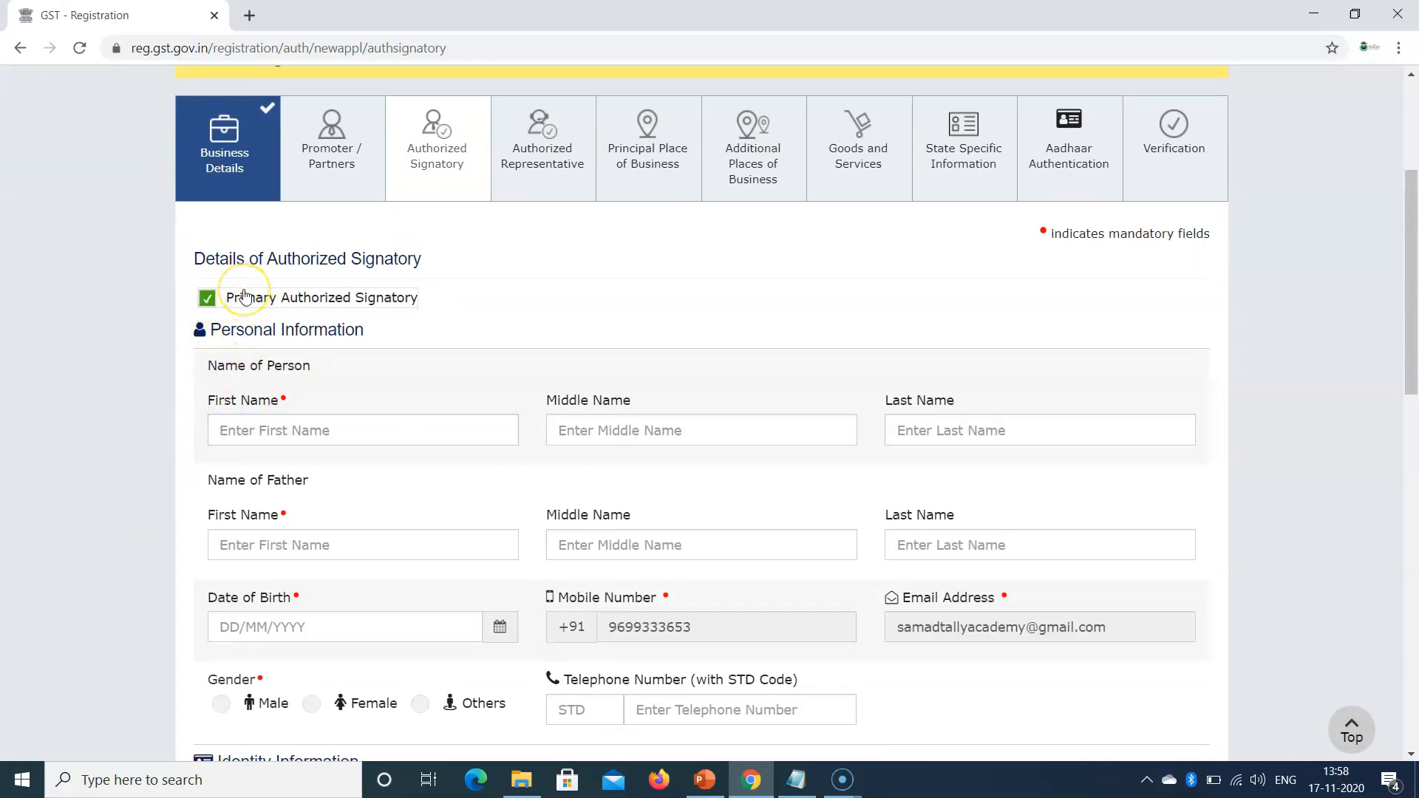
pyautogui.click(339, 181)
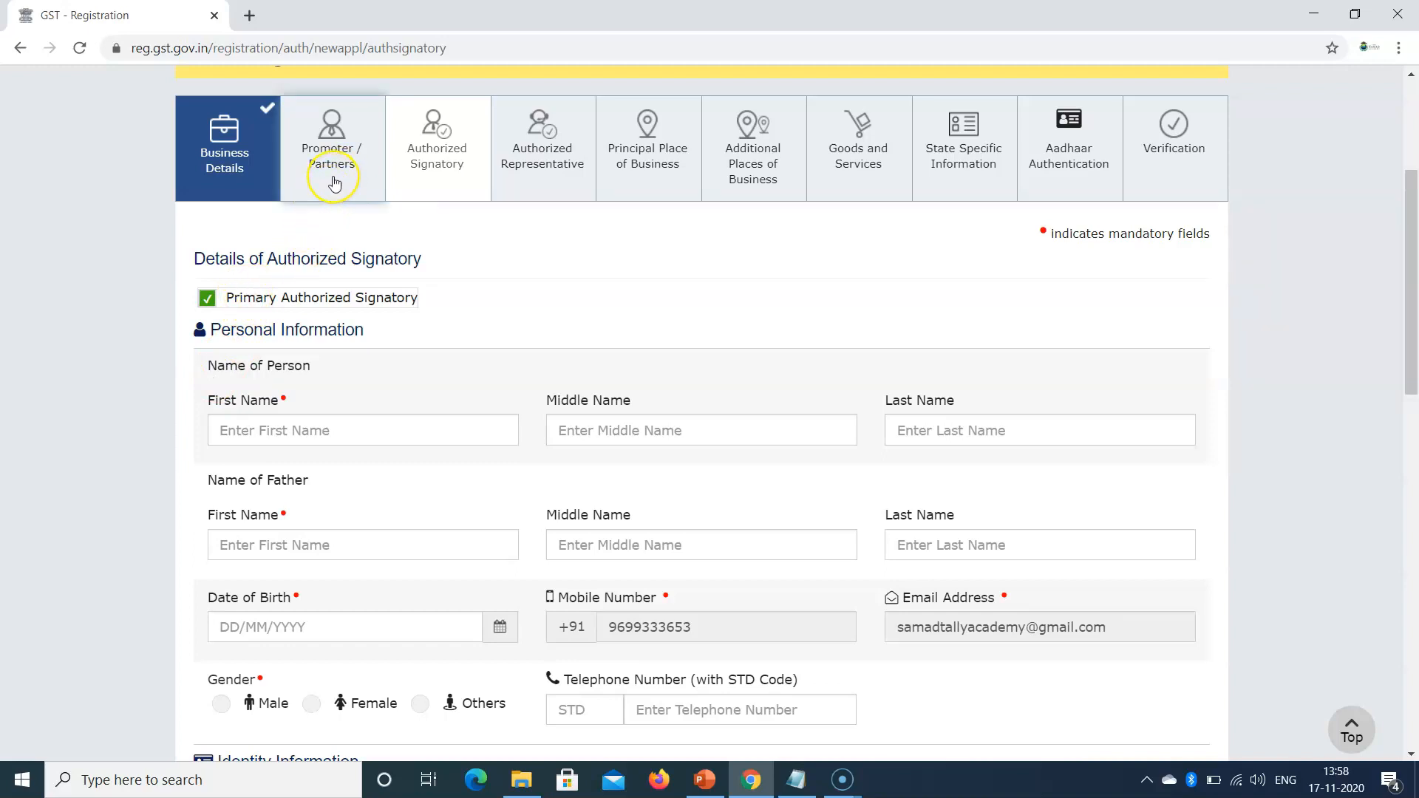
# Step: Review the signatory form's auto-filled mobile and e-mail, then move to Authorized Representative
pyautogui.moveTo(1413, 347); pyautogui.dragTo(1413, 381)
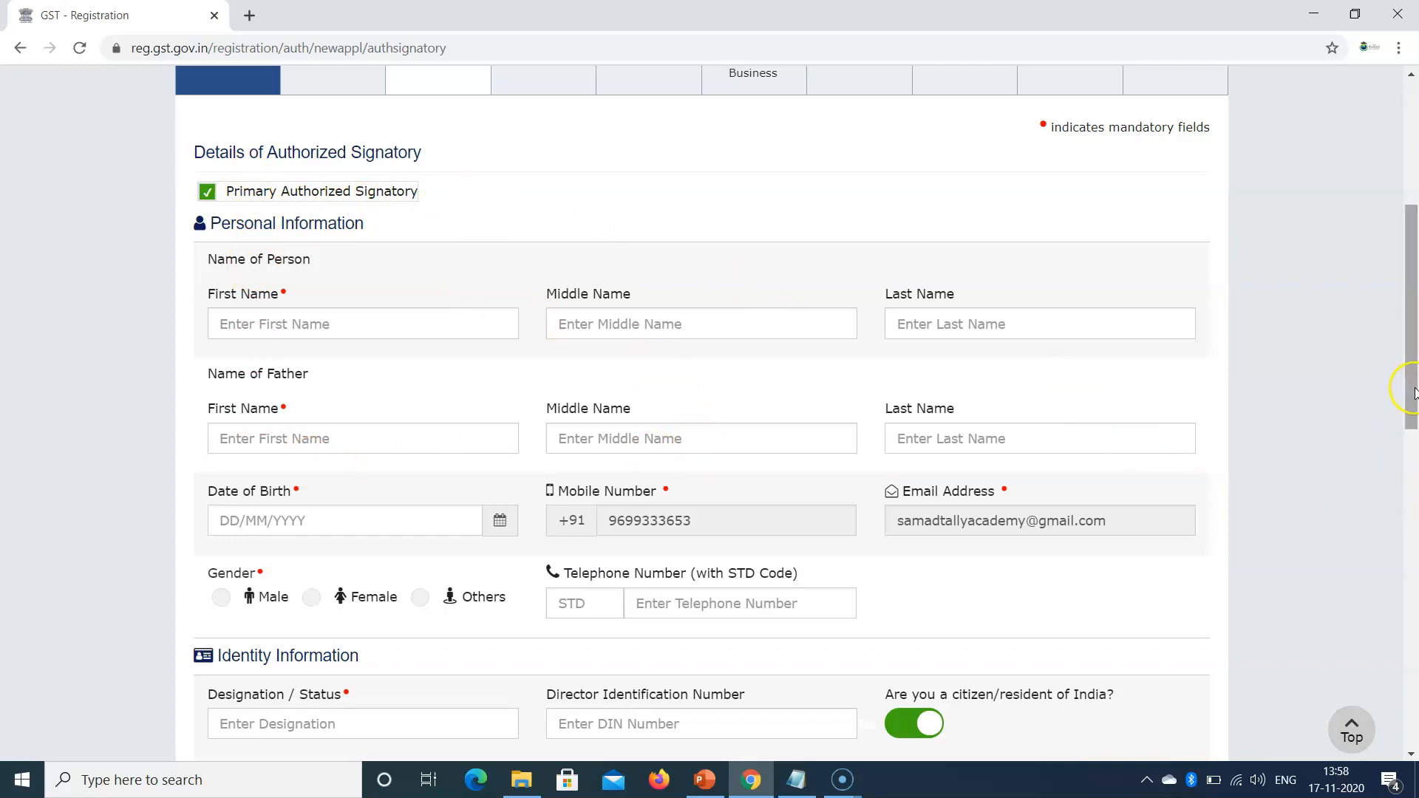
pyautogui.moveTo(1413, 391); pyautogui.dragTo(434, 539)
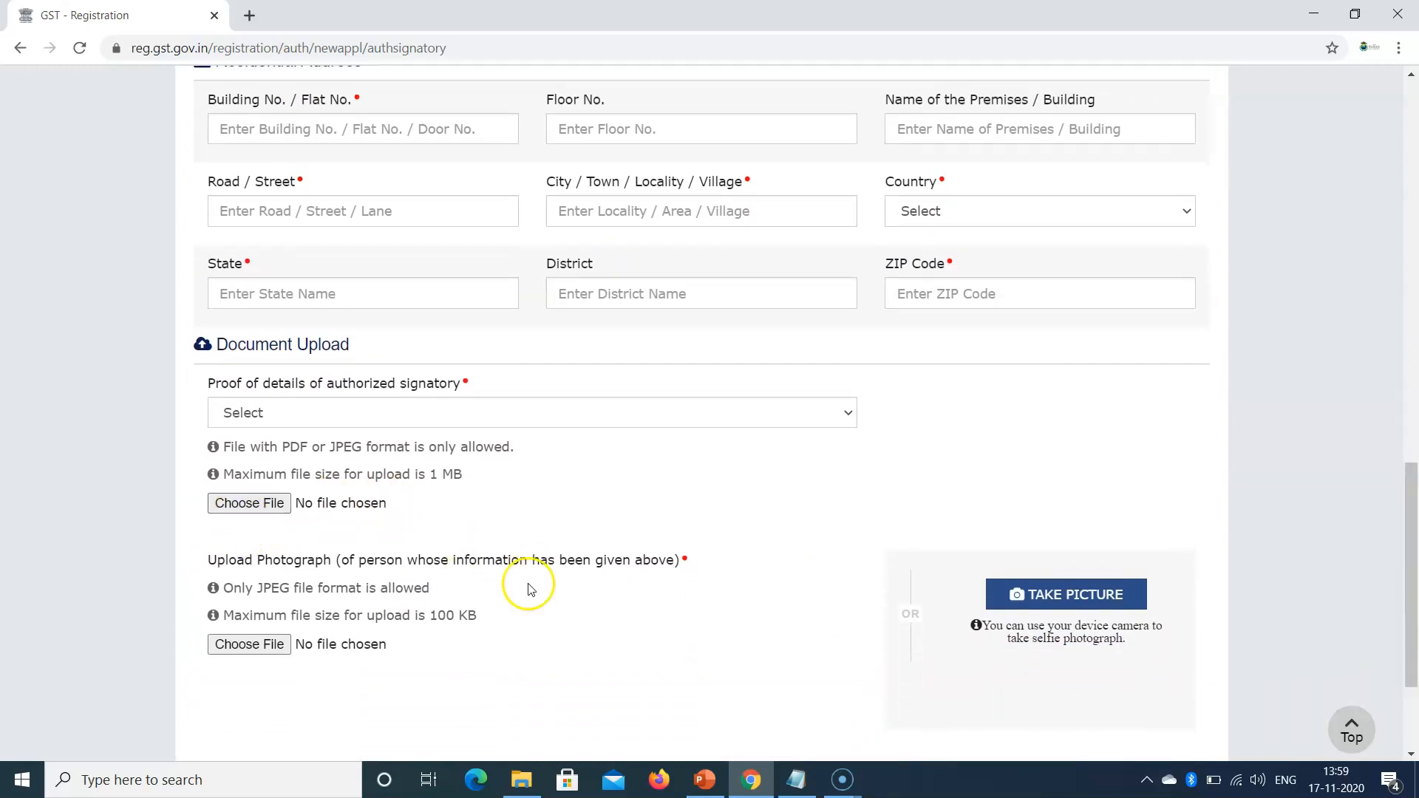
pyautogui.moveTo(1413, 654); pyautogui.dragTo(1409, 362)
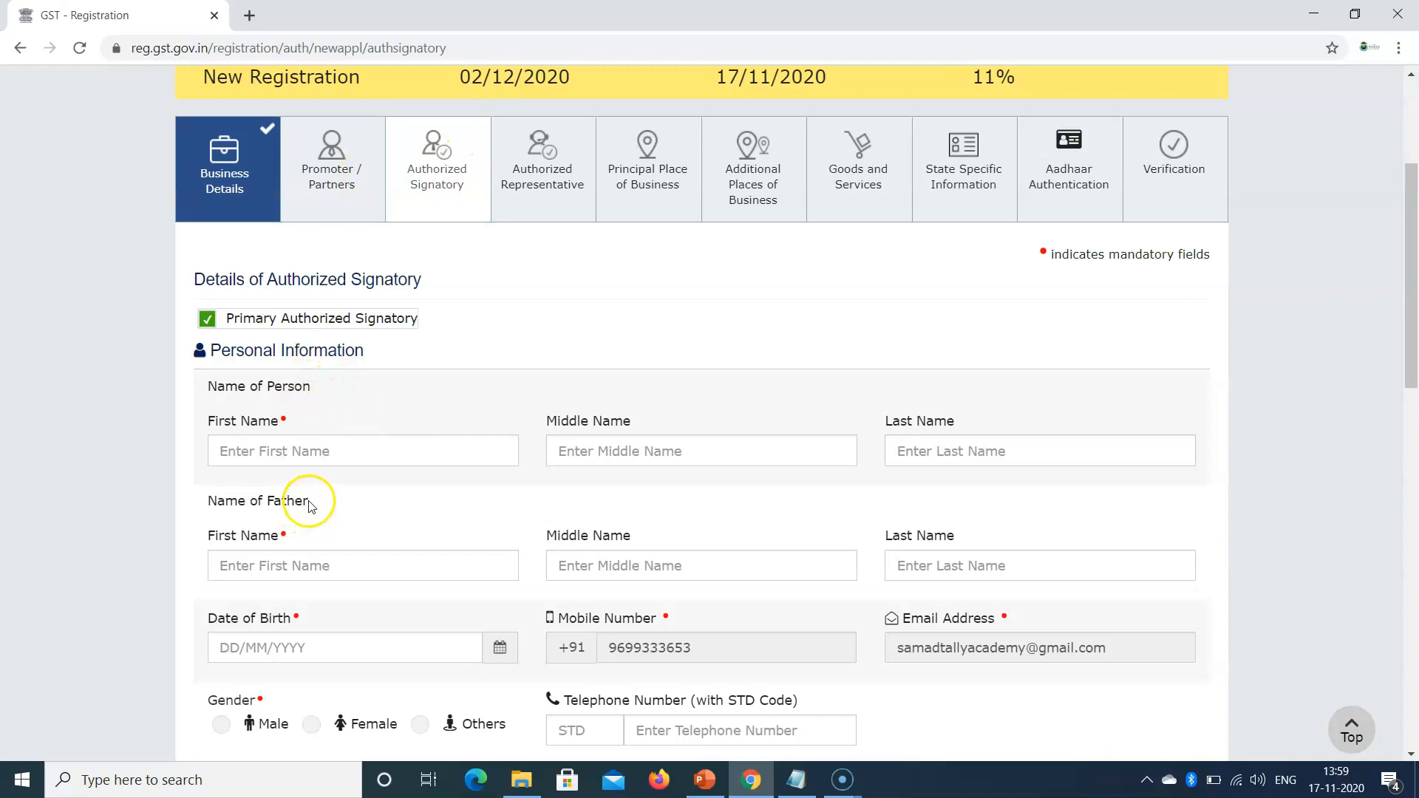
pyautogui.click(554, 191)
# Step: Leave the signatory page unsaved and answer Yes to having an Authorized Representative, revealing GST Practitioner fields
pyautogui.click(798, 153)
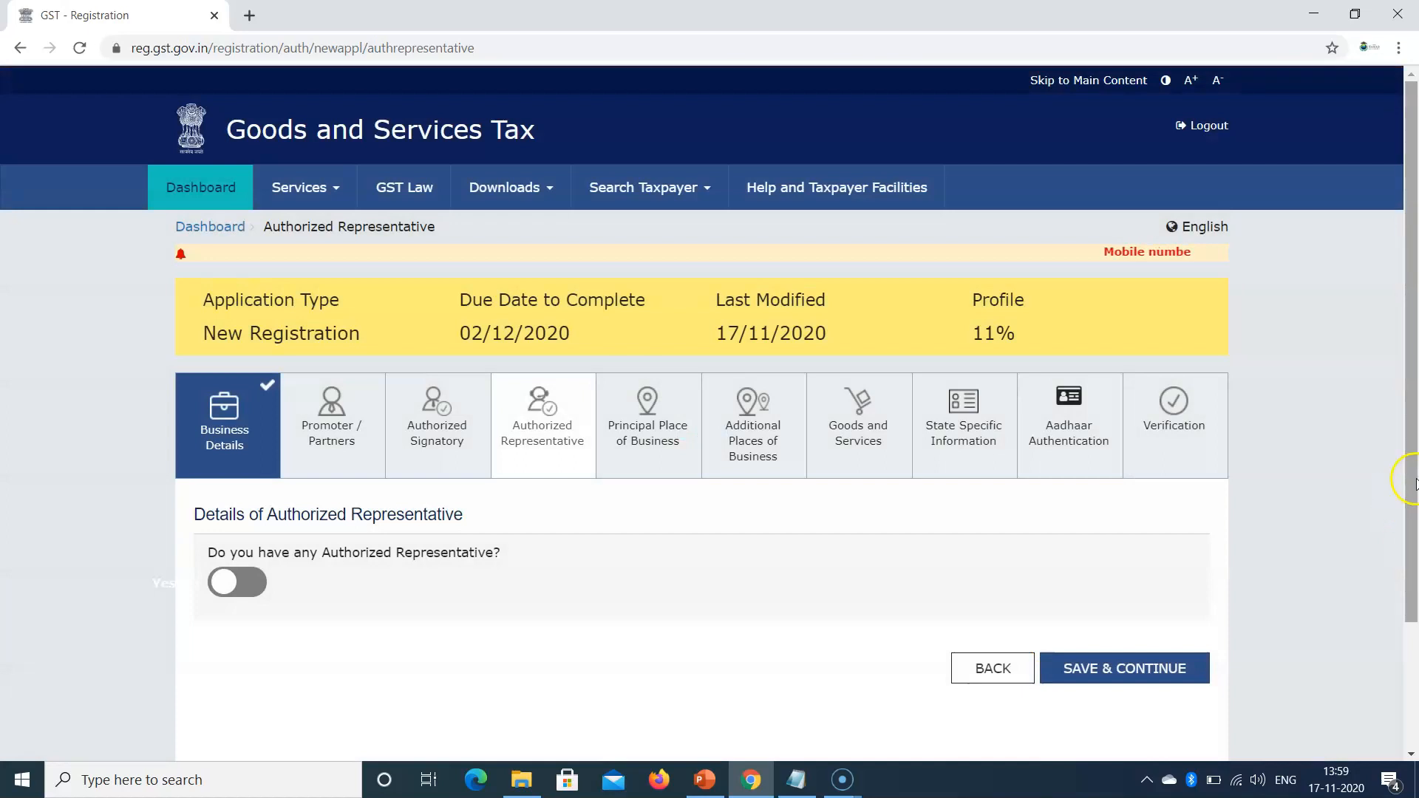
pyautogui.moveTo(1413, 482)
pyautogui.mouseDown()
pyautogui.moveTo(1412, 529)
pyautogui.moveTo(1413, 510)
pyautogui.mouseUp()
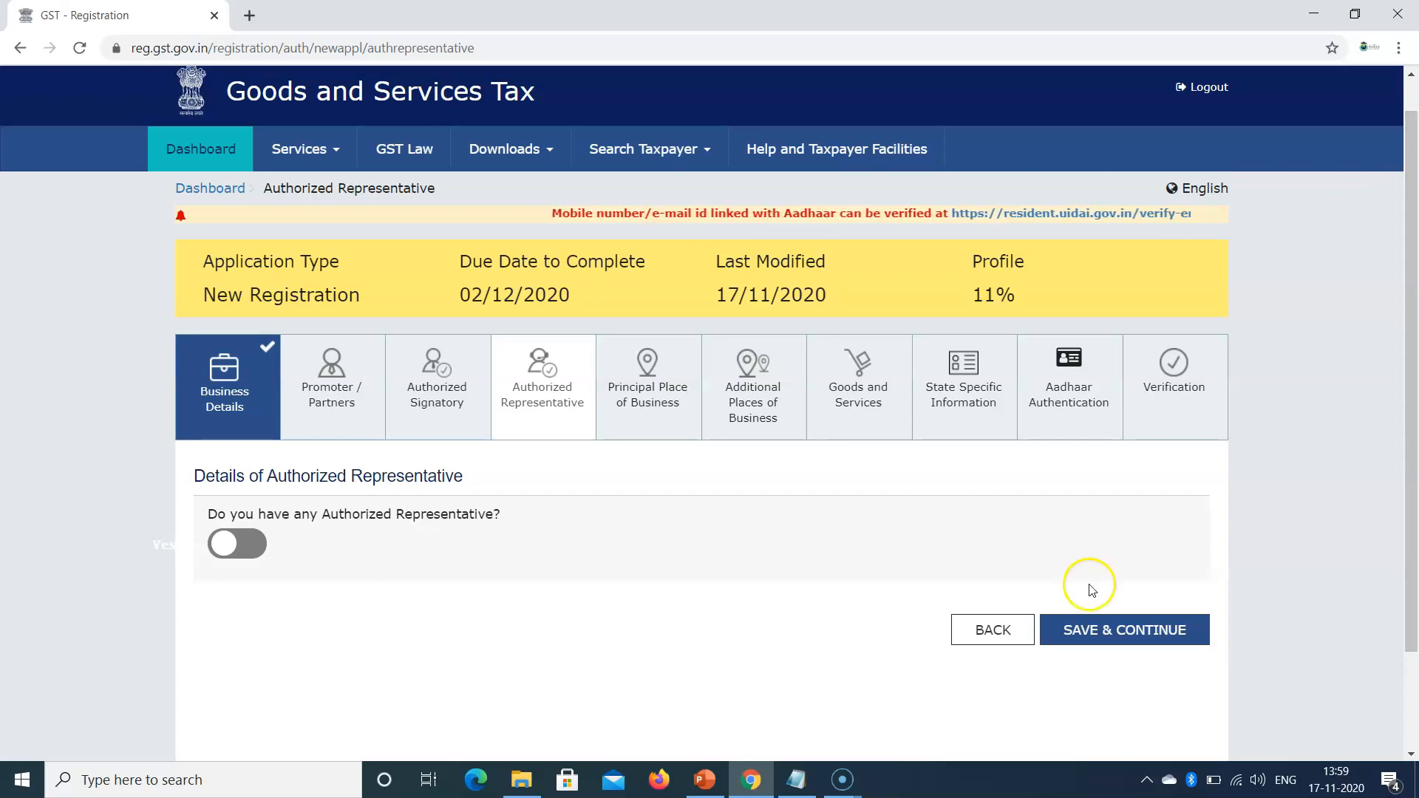
pyautogui.click(255, 545)
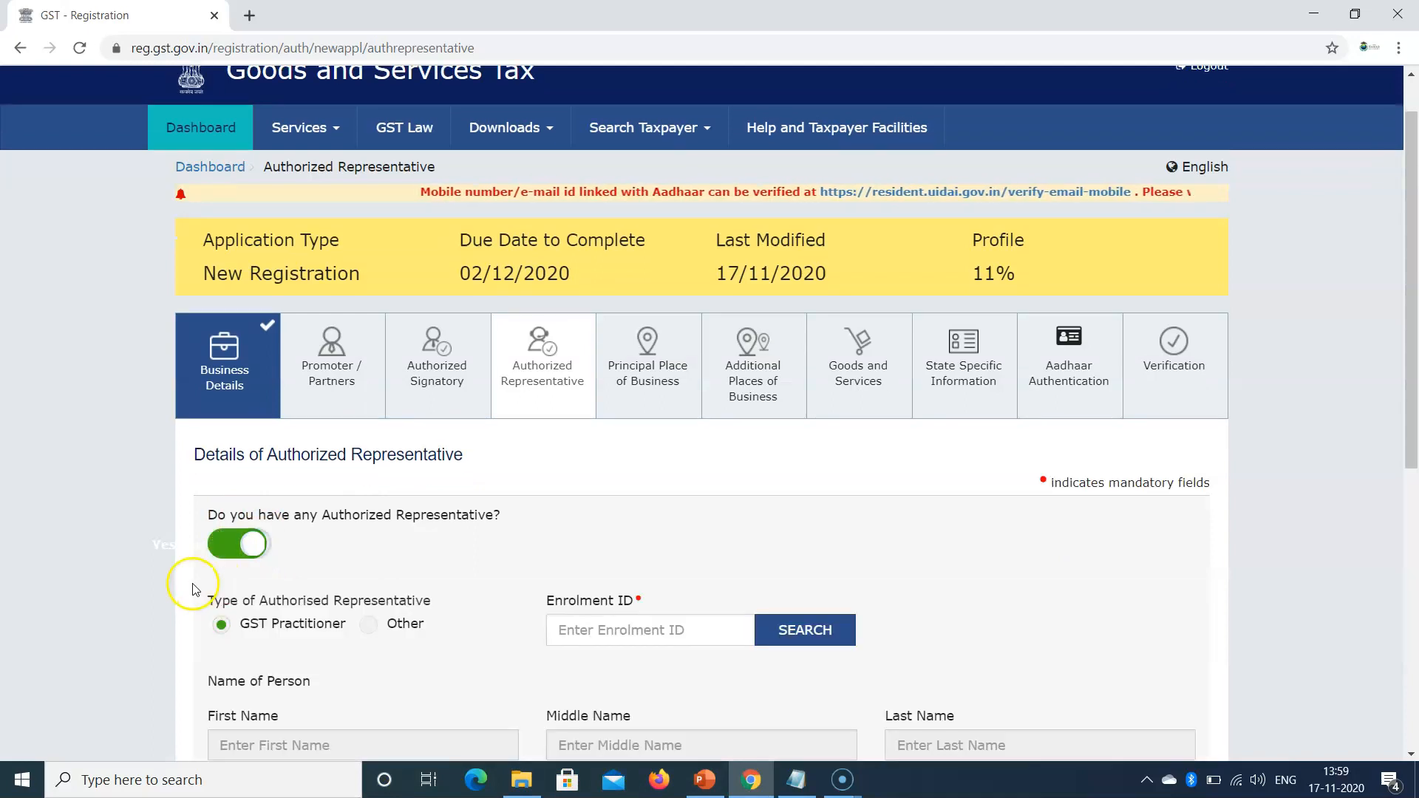
pyautogui.moveTo(1415, 329); pyautogui.dragTo(1415, 467)
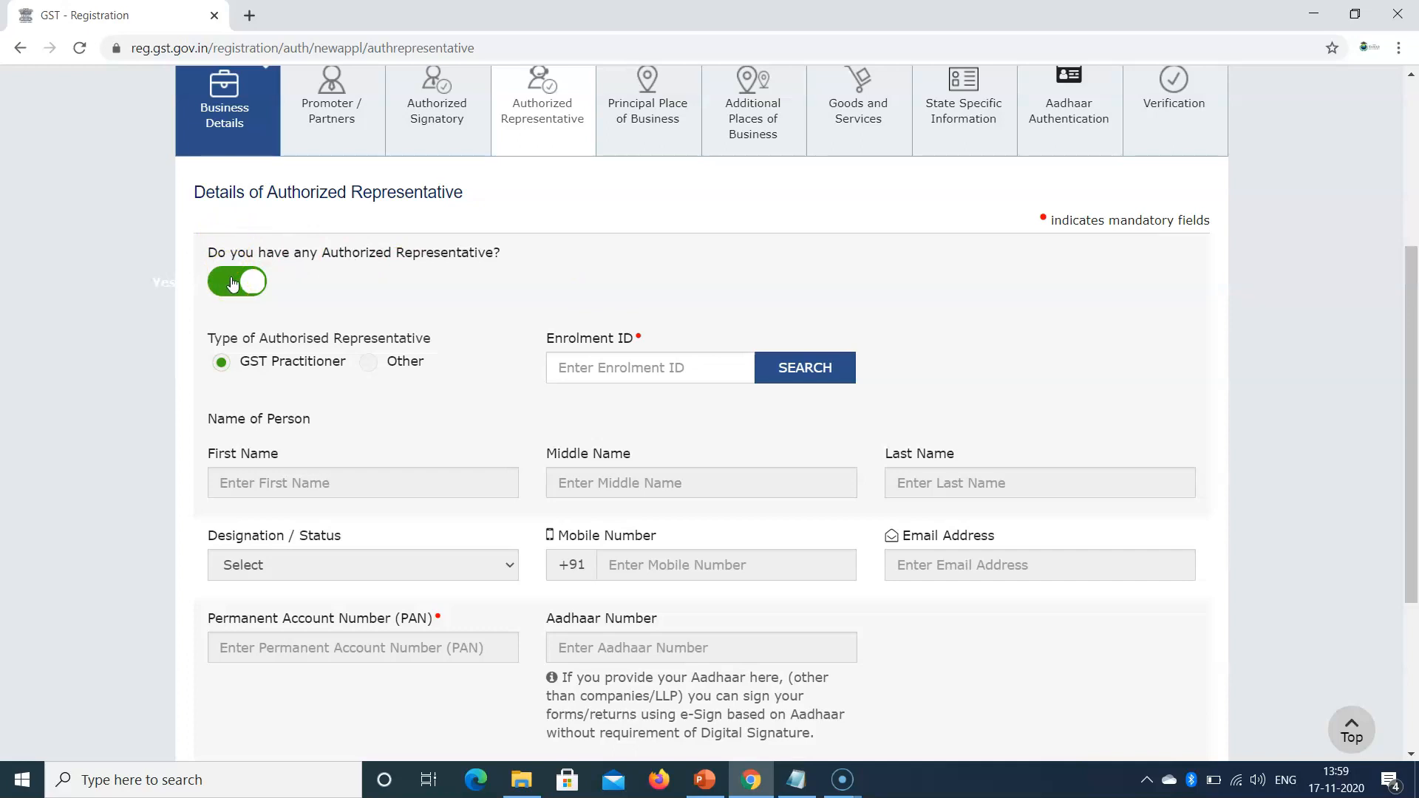
pyautogui.scroll(1, 400, 404)
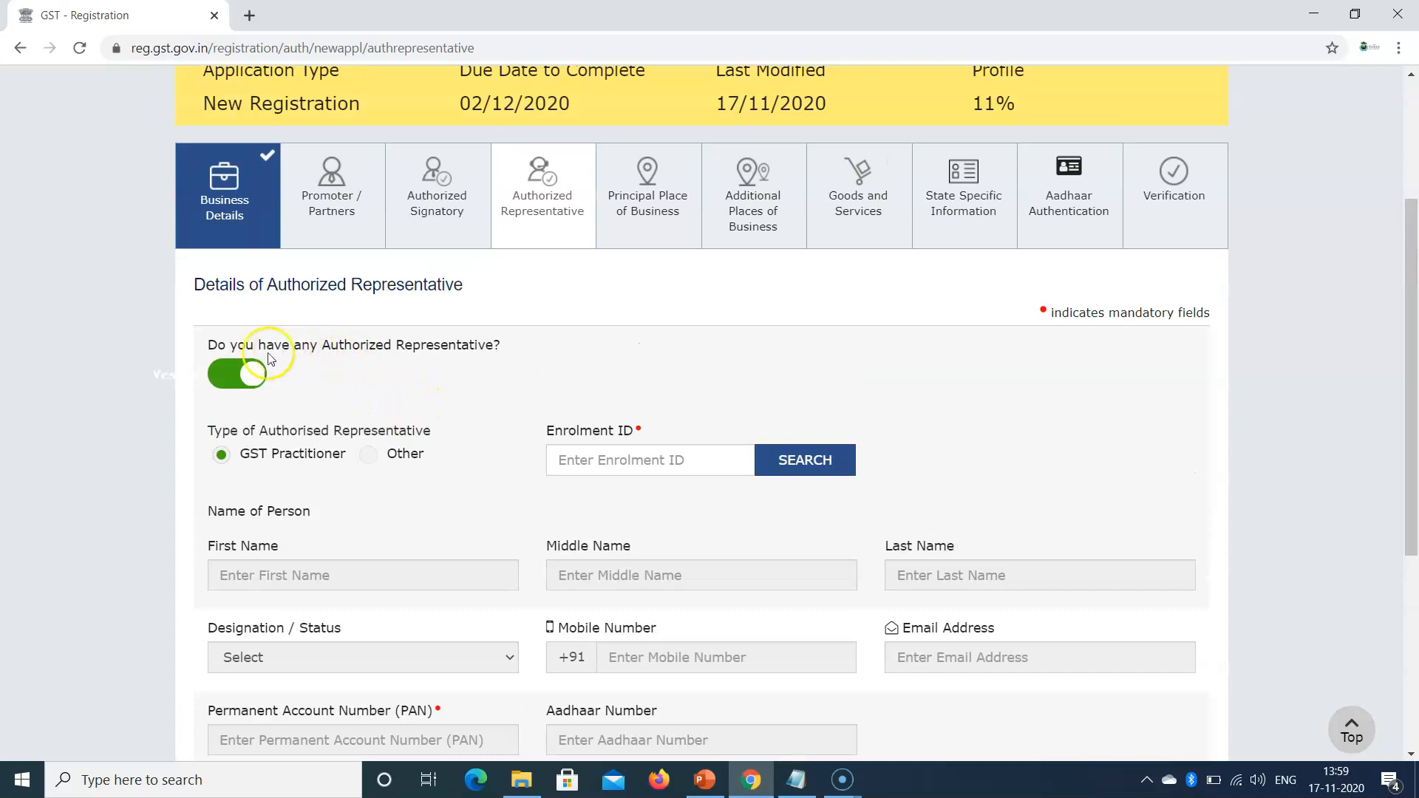
pyautogui.click(664, 201)
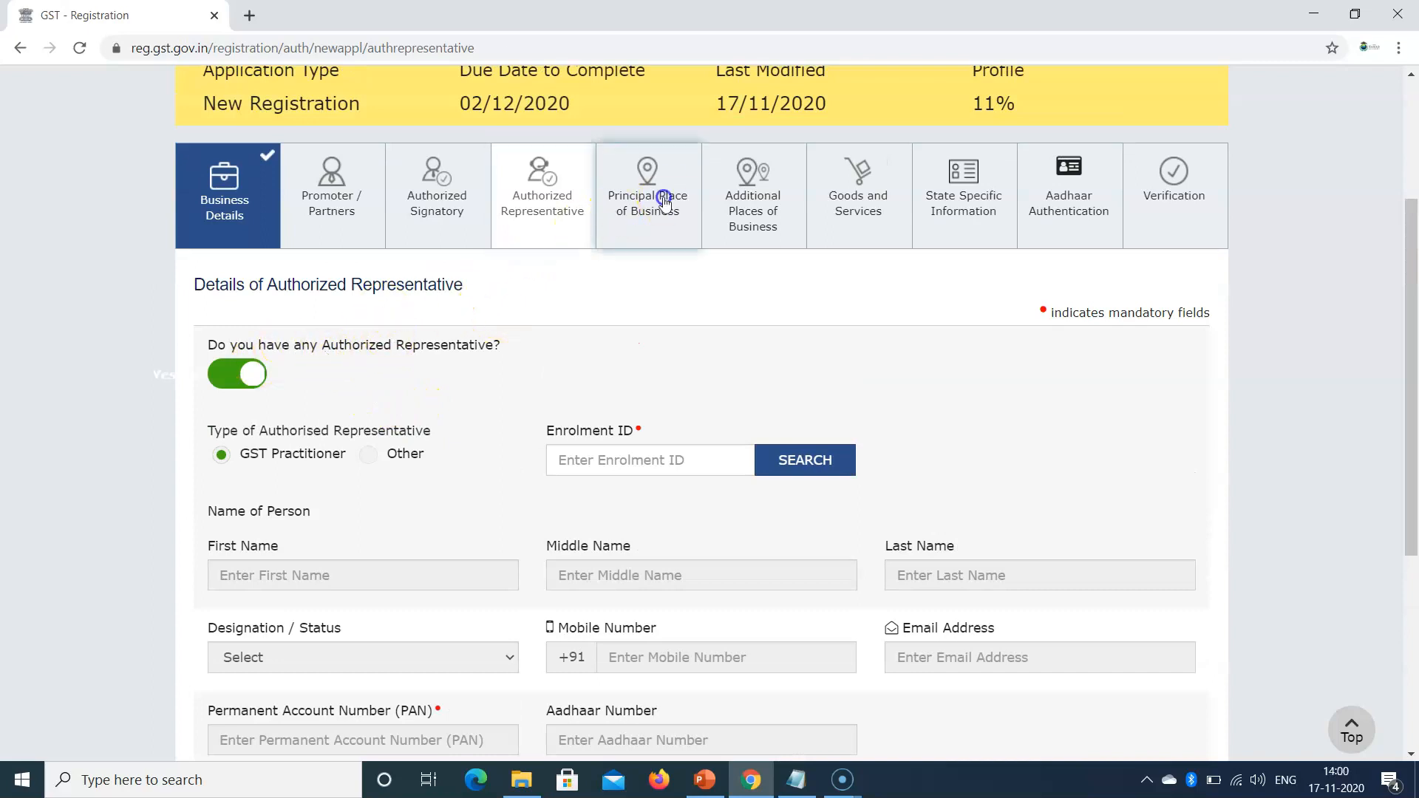
# Step: Leave the previous page unsaved and preview the Commissionerate and Sector / Circle / Ward lists
pyautogui.click(798, 153)
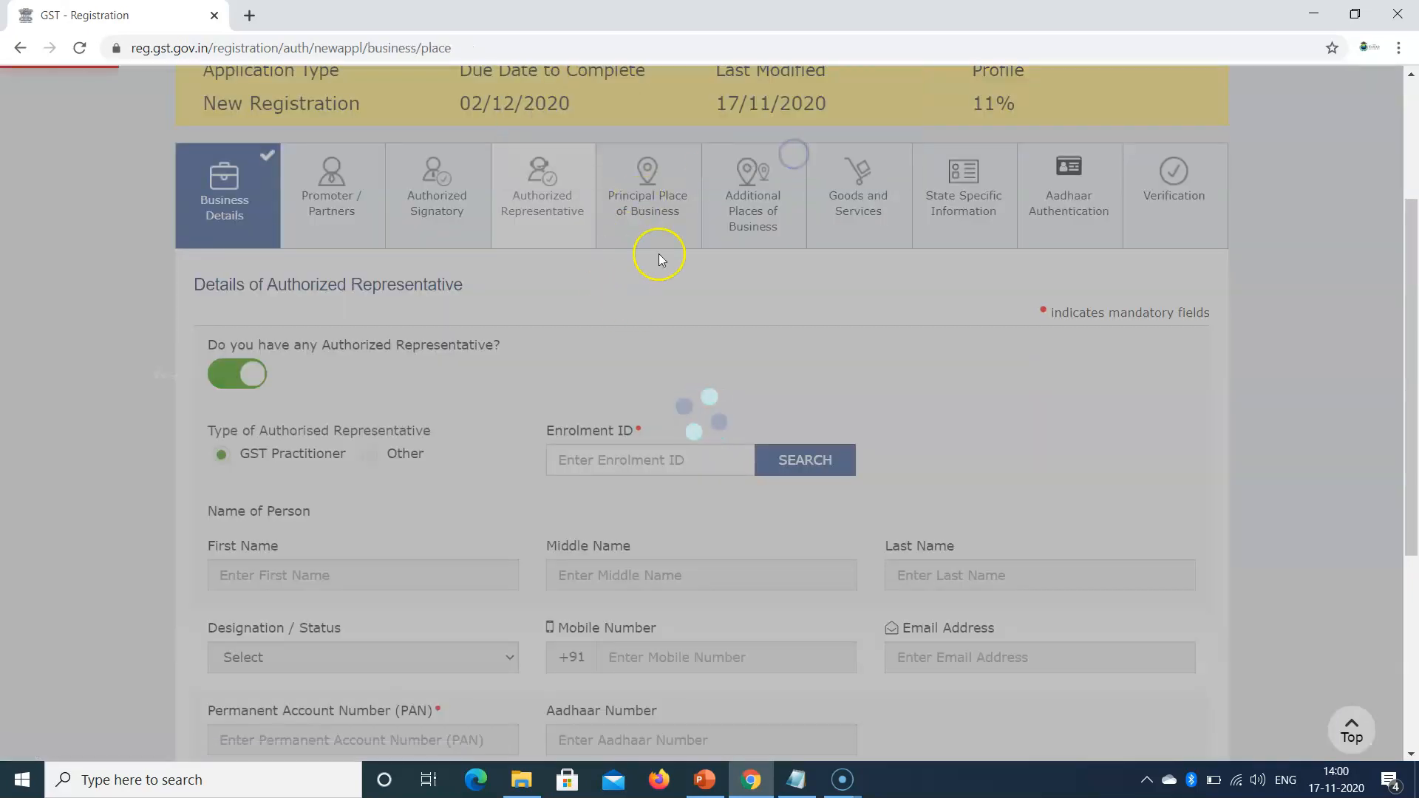
pyautogui.moveTo(1416, 286); pyautogui.dragTo(1417, 401)
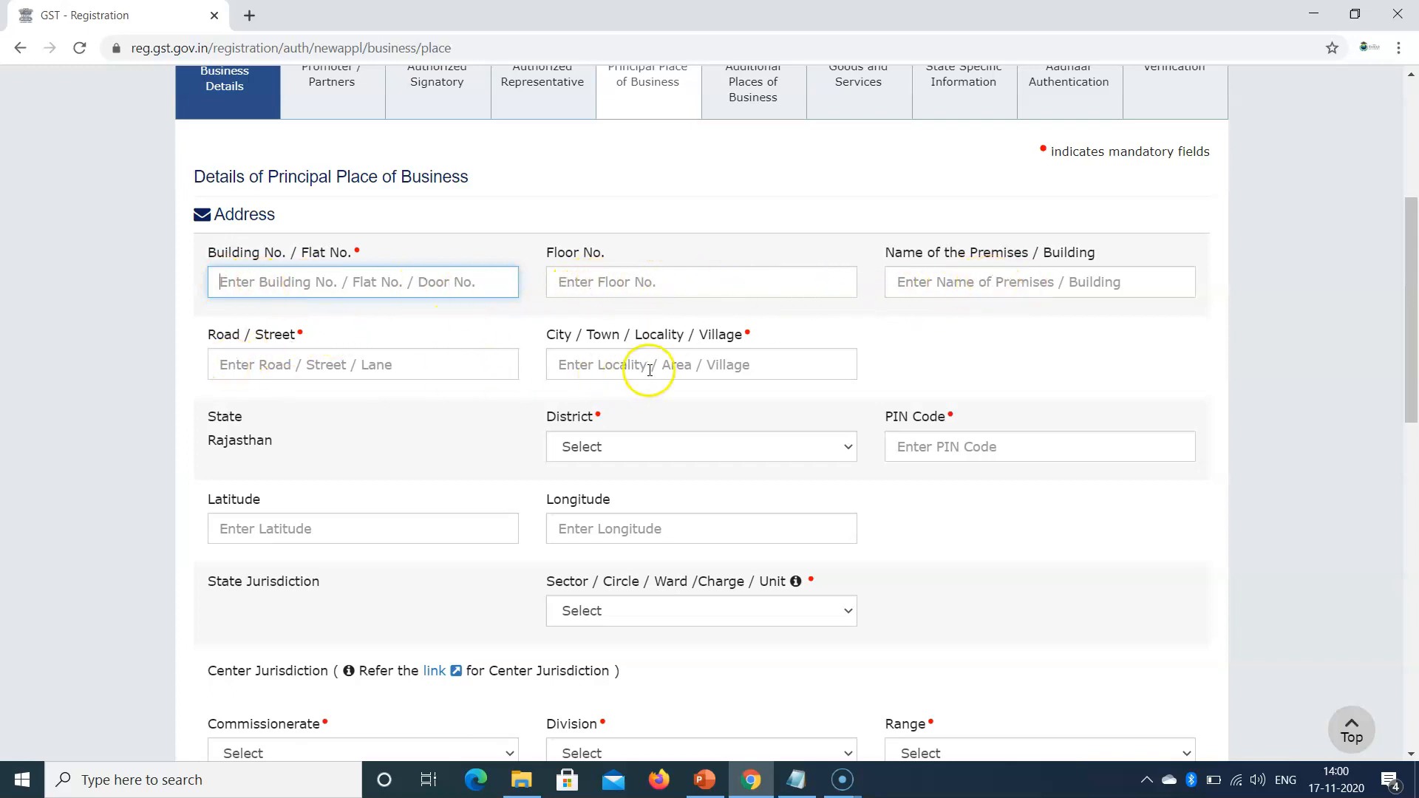
pyautogui.moveTo(1411, 382); pyautogui.dragTo(1414, 452)
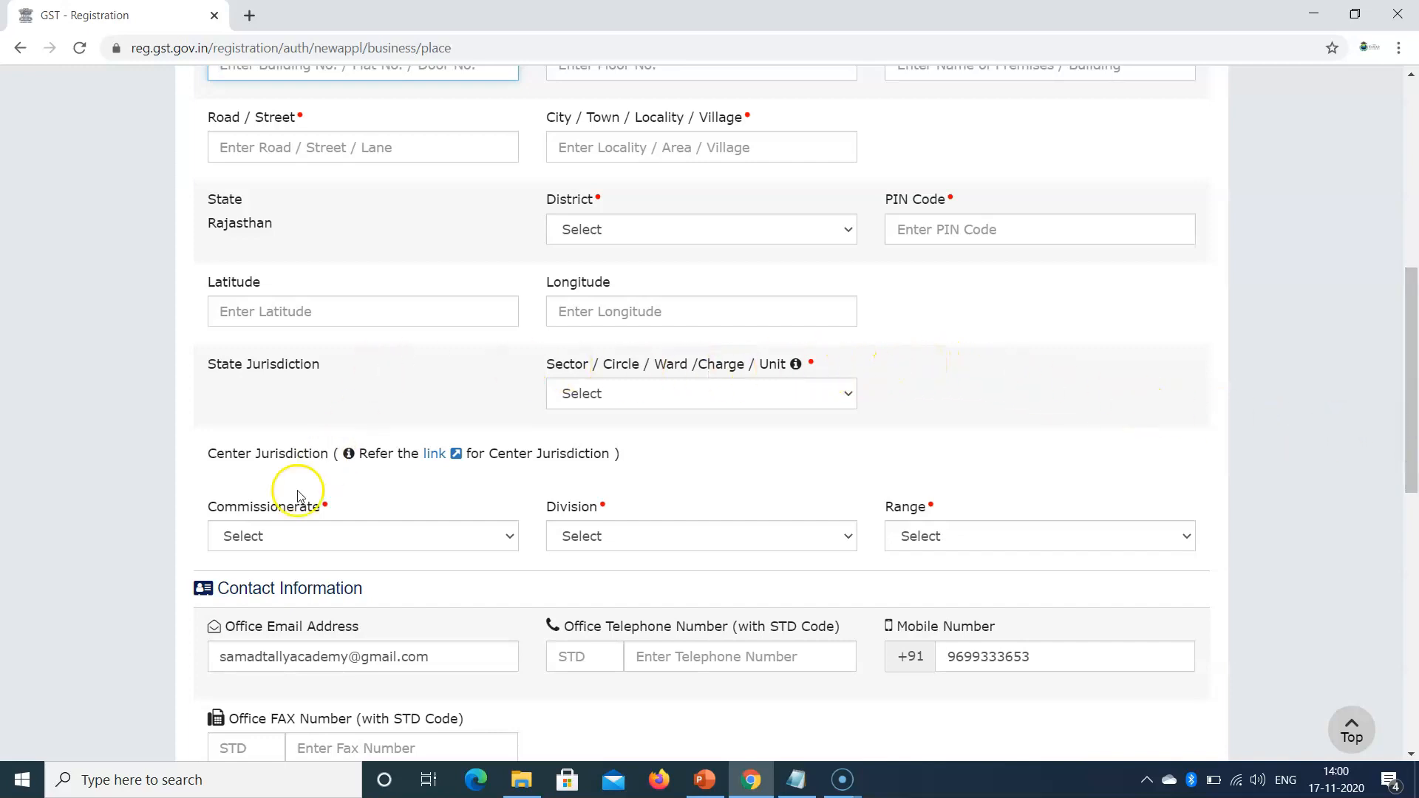
pyautogui.click(260, 545)
pyautogui.click(262, 539)
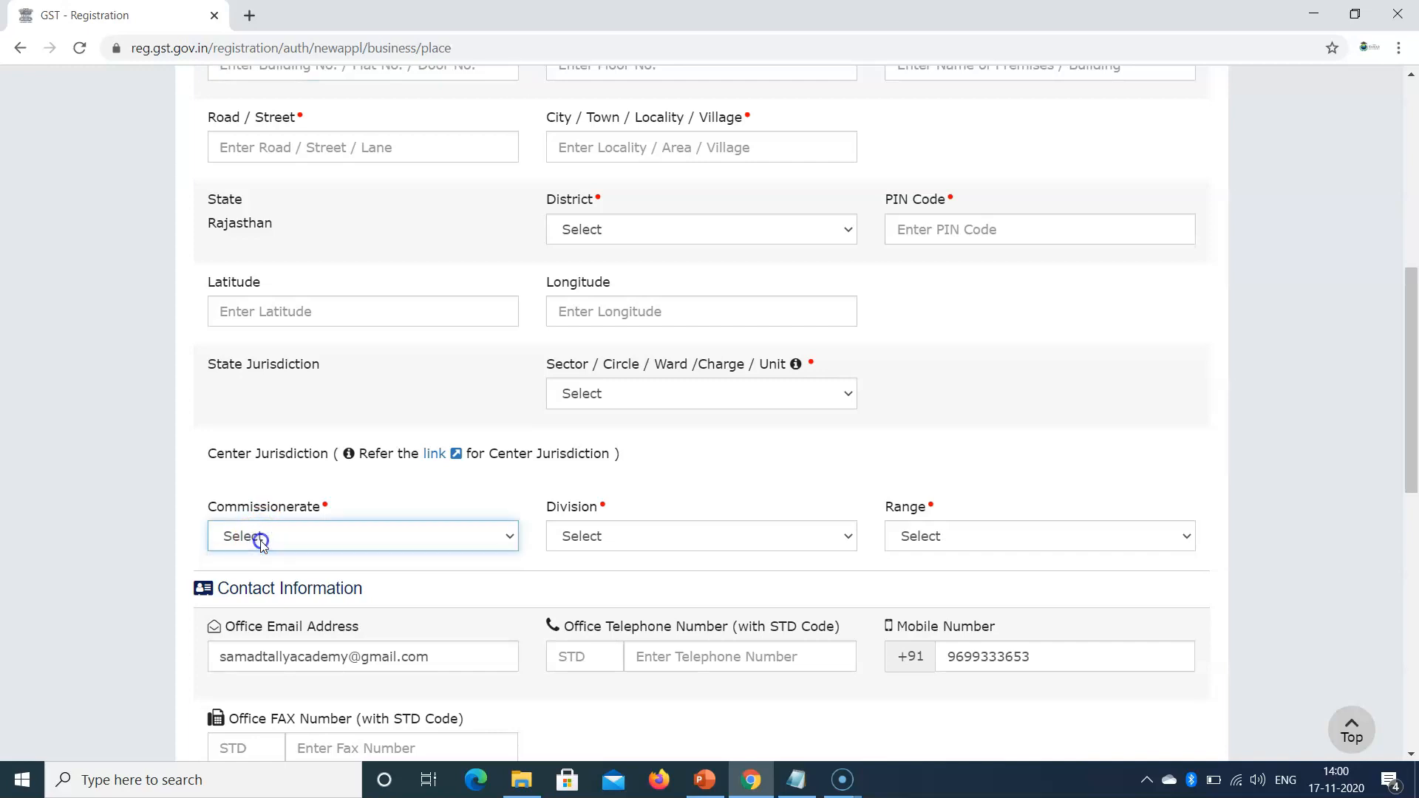
pyautogui.click(632, 398)
pyautogui.click(633, 397)
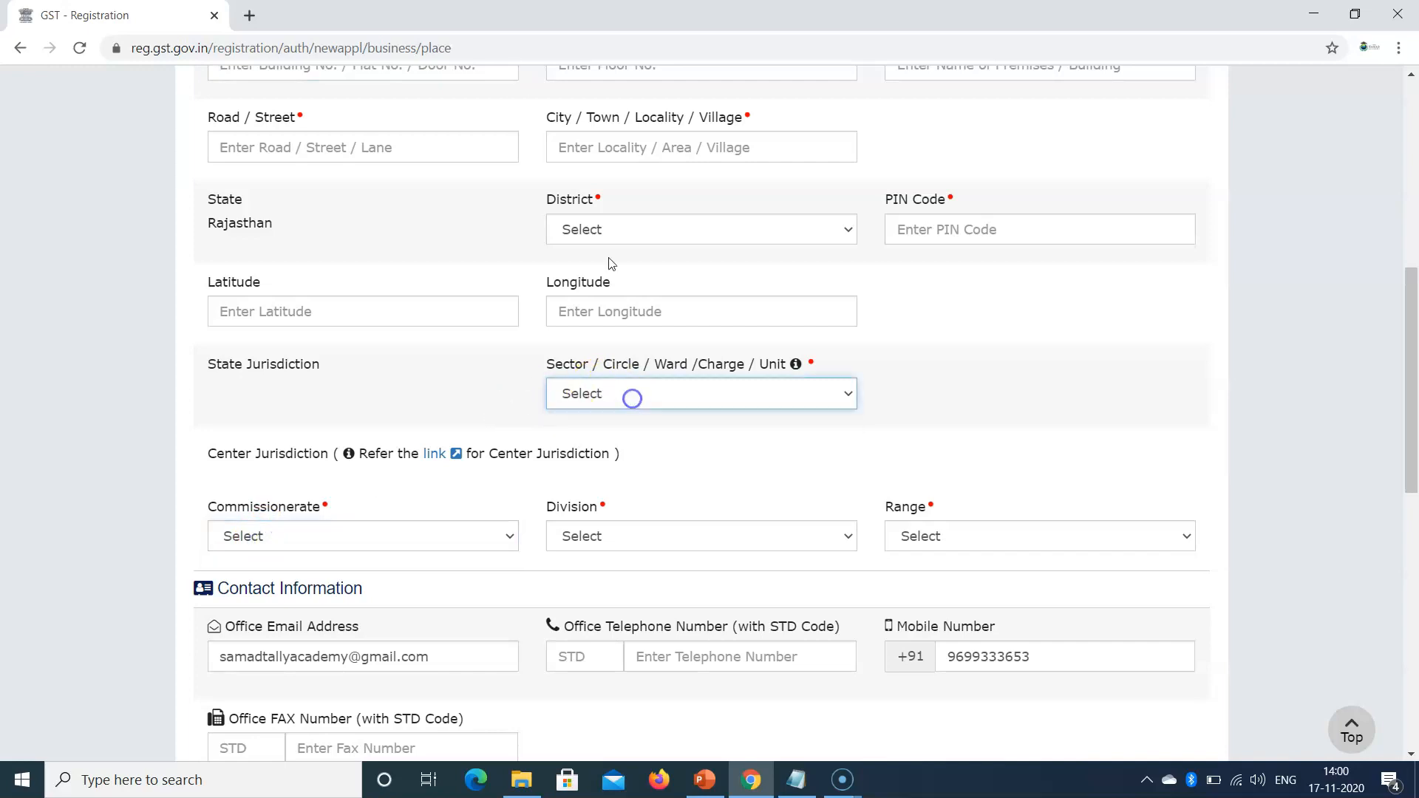
# Step: Set the district to Jaipur and enter PIN Code 302012
pyautogui.click(644, 232)
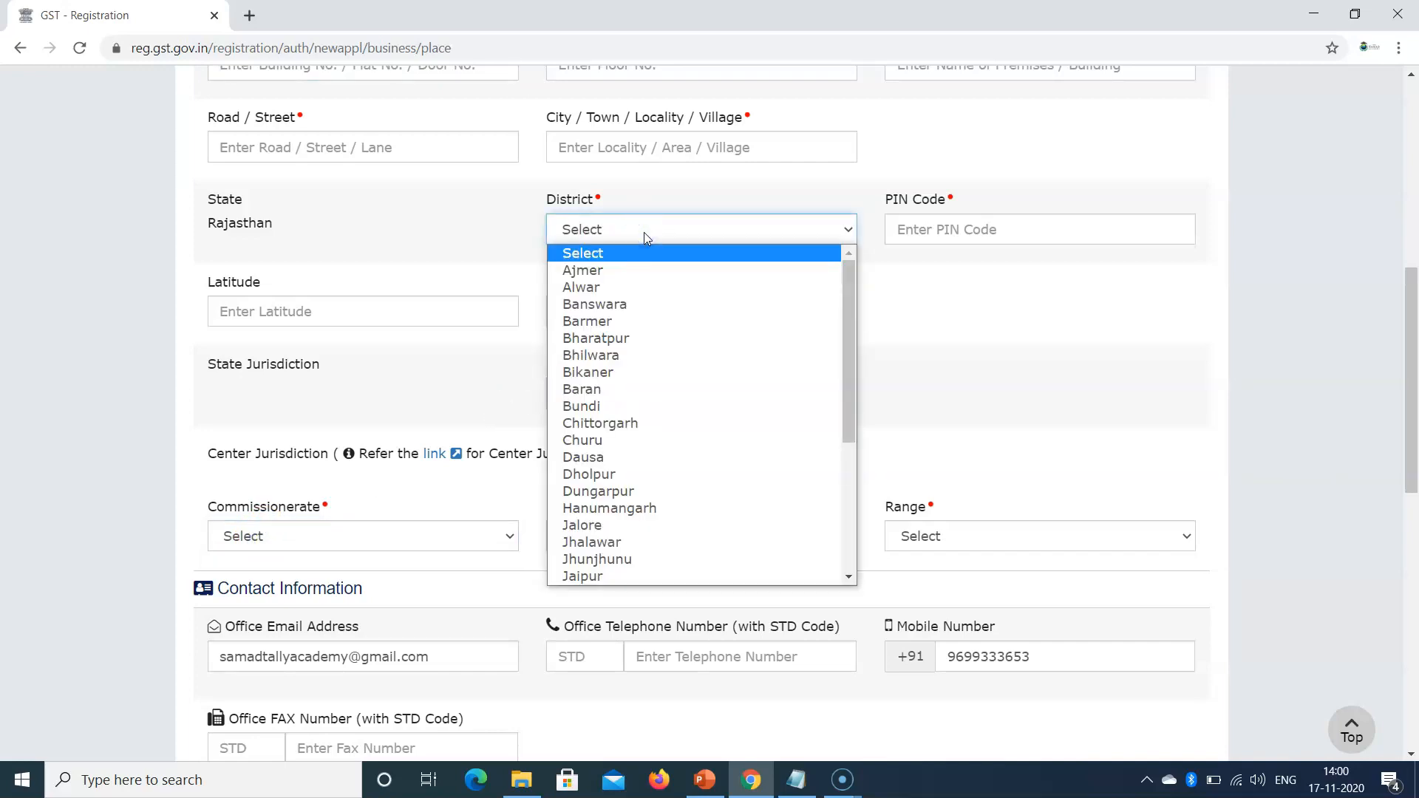
pyautogui.press('j')
pyautogui.click(589, 580)
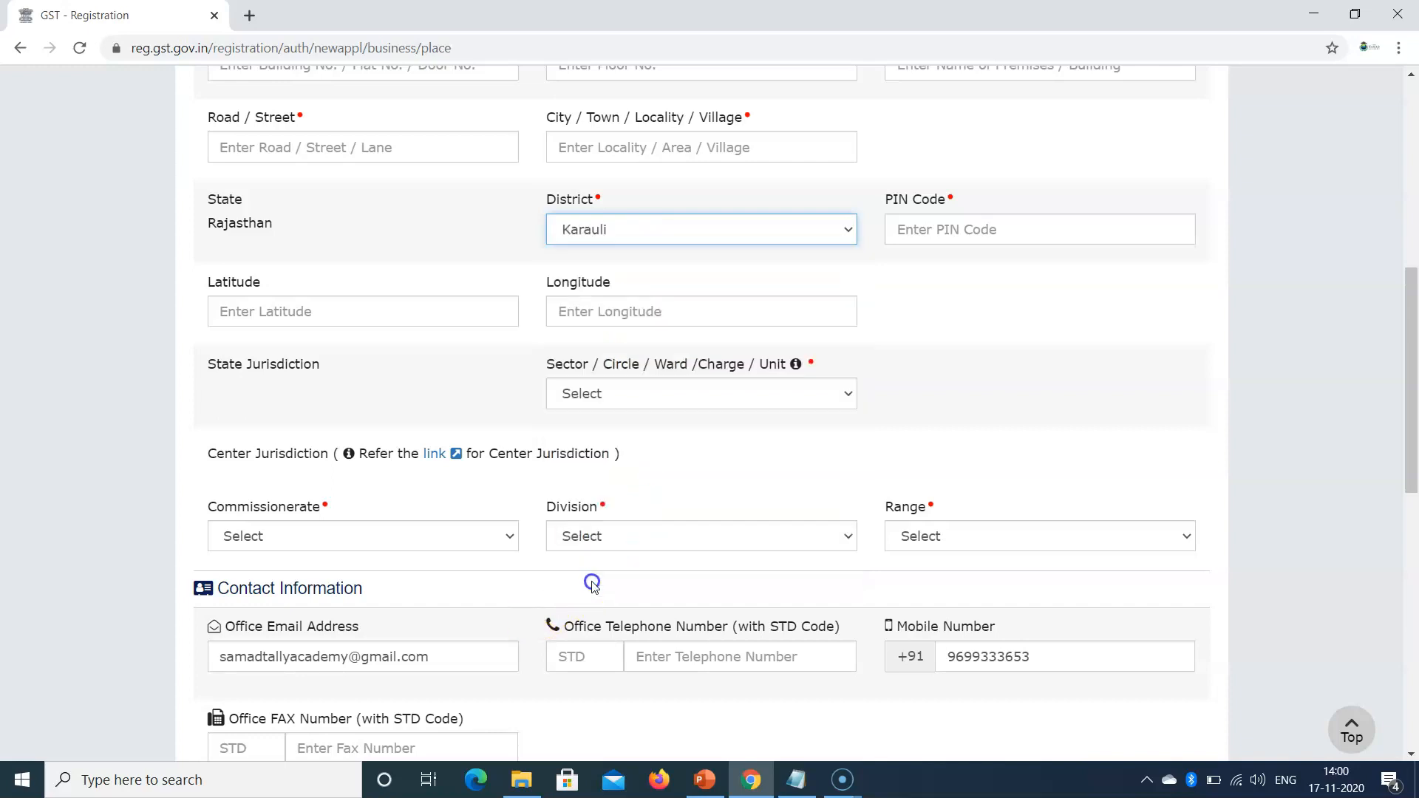
pyautogui.click(652, 228)
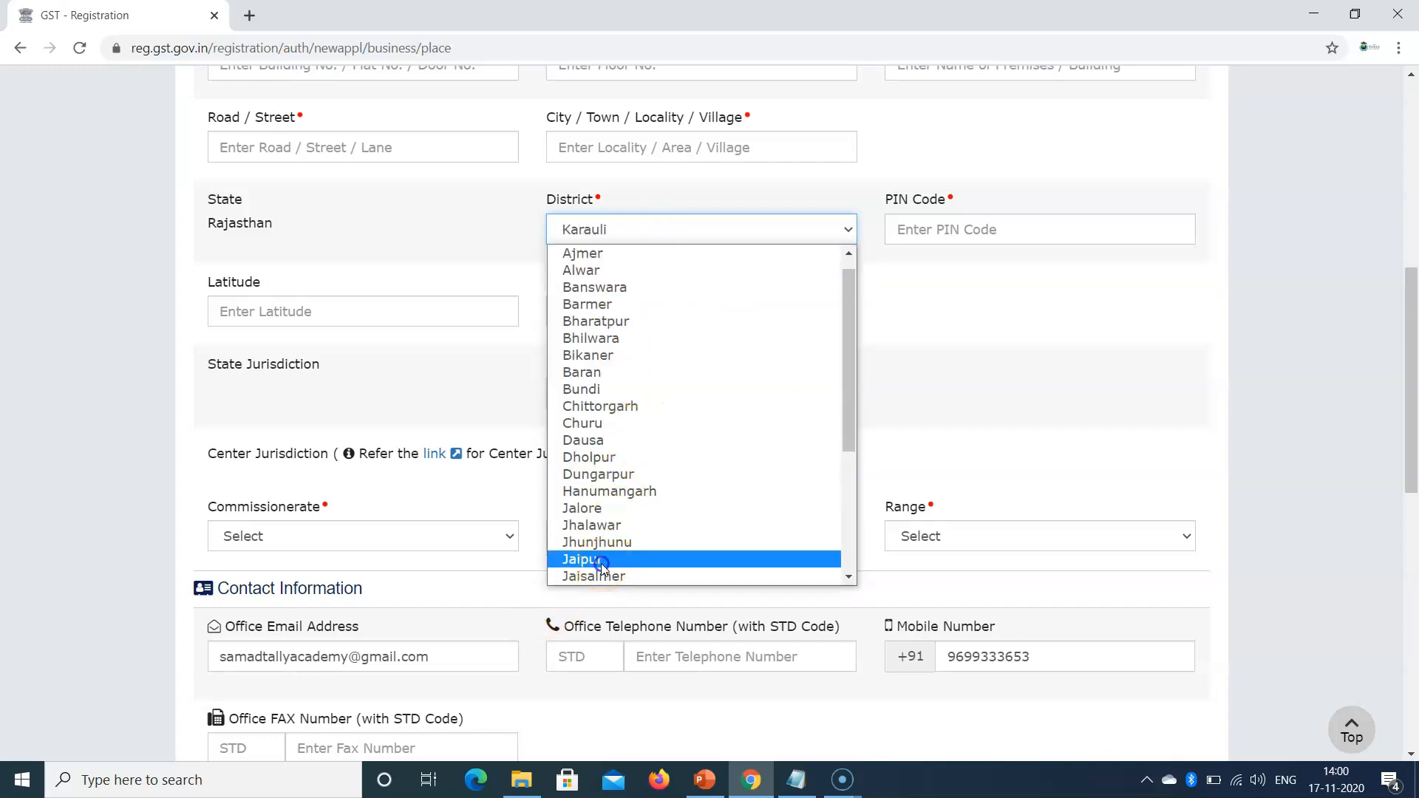
pyautogui.click(614, 563)
pyautogui.click(998, 233)
pyautogui.write('302012')
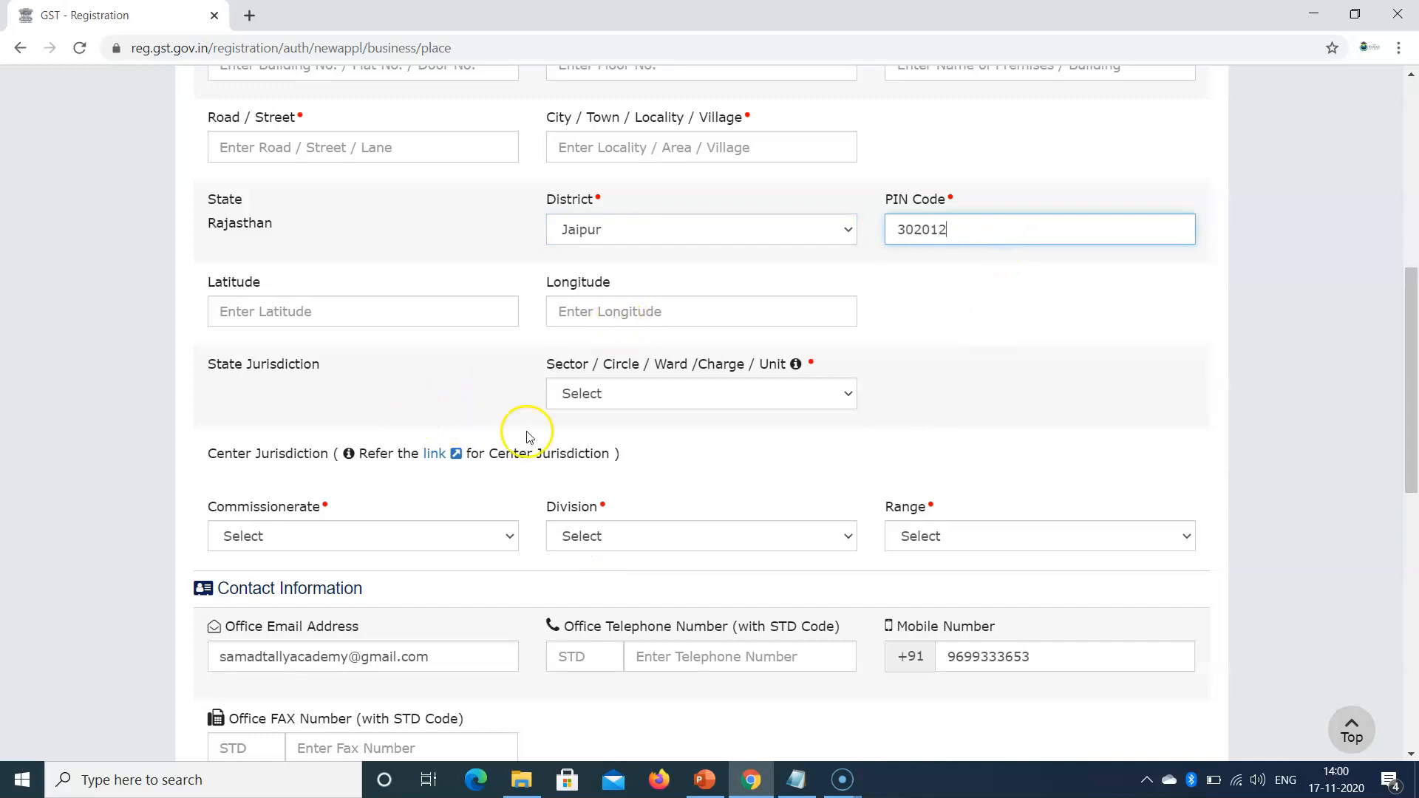
# Step: Display the full list of Jaipur Sector / Circle / Ward choices
pyautogui.click(693, 397)
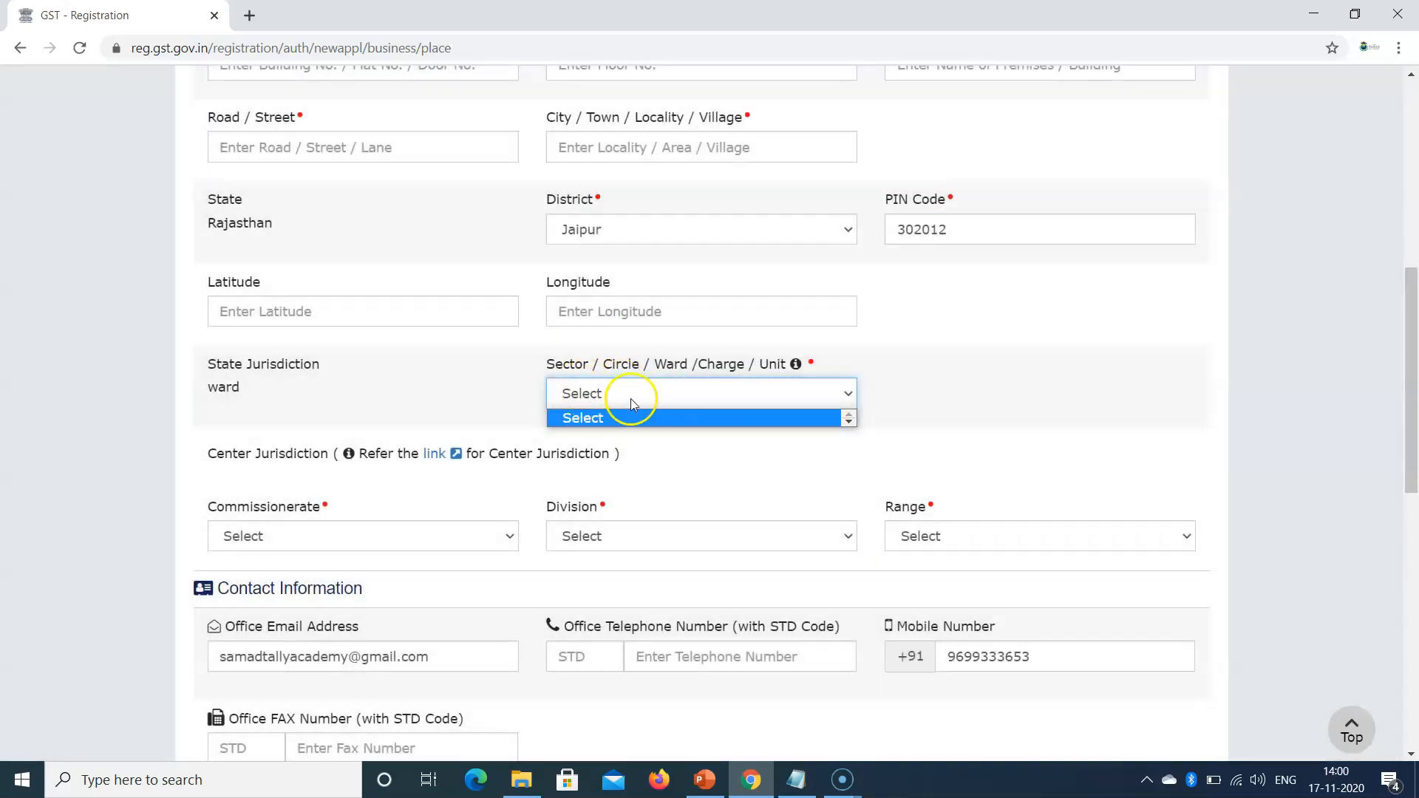
pyautogui.click(641, 394)
pyautogui.click(632, 393)
pyautogui.click(385, 313)
pyautogui.click(648, 398)
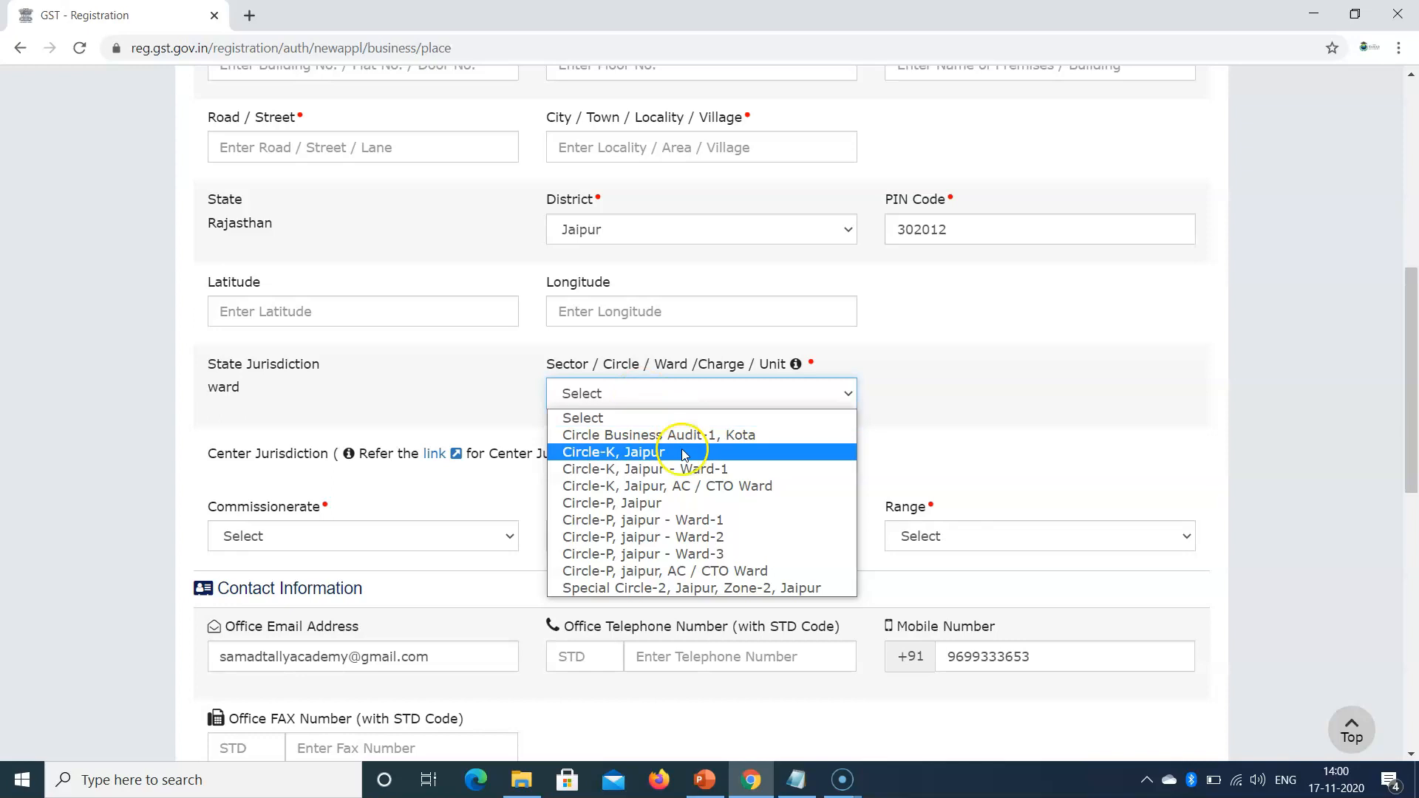
# Step: Choose Circle-P, Jaipur, Commissionerate JAIPUR, Division GST DIVISION-A JAIPUR and Range GST RANGE-IV
pyautogui.click(626, 507)
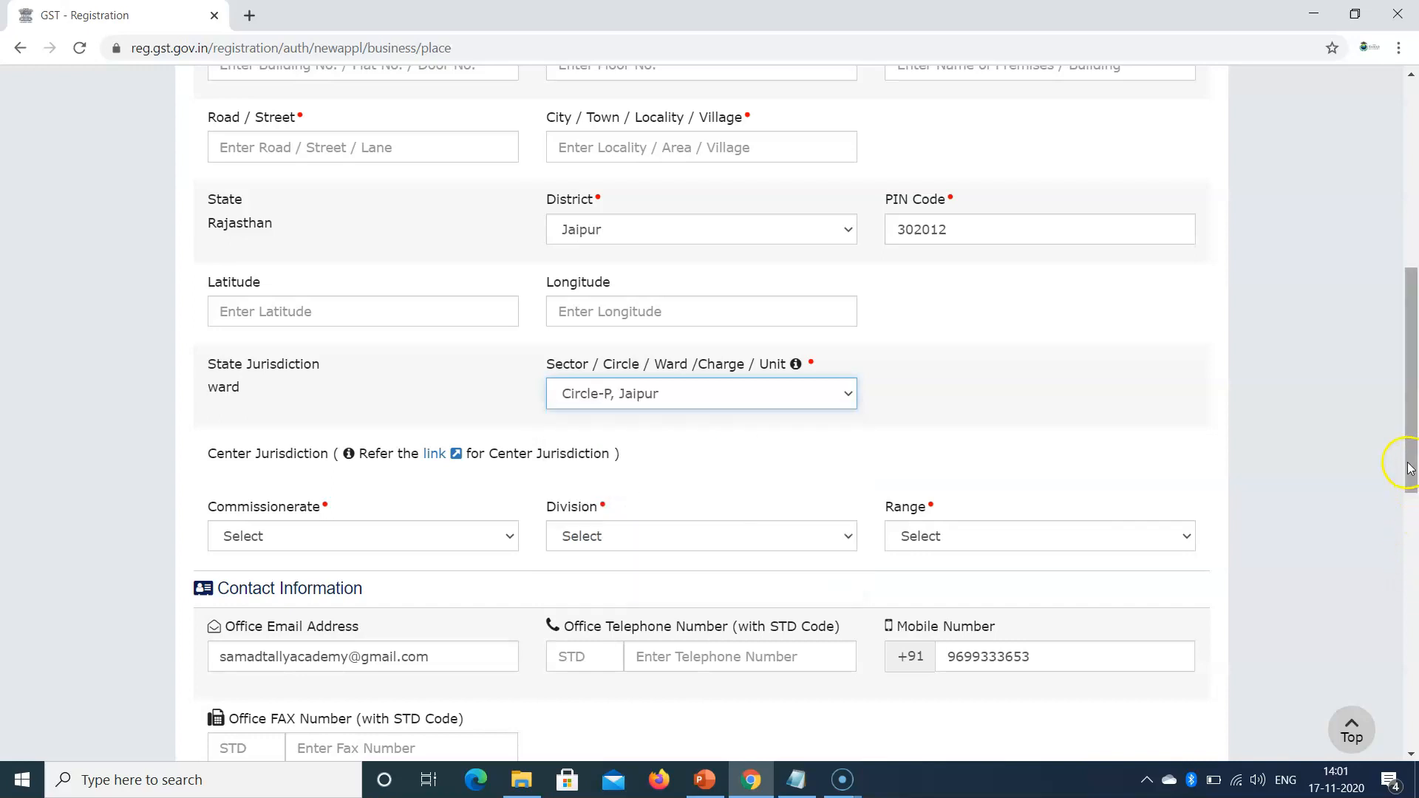
pyautogui.scroll(-2, 1412, 473)
pyautogui.scroll(2, 1412, 510)
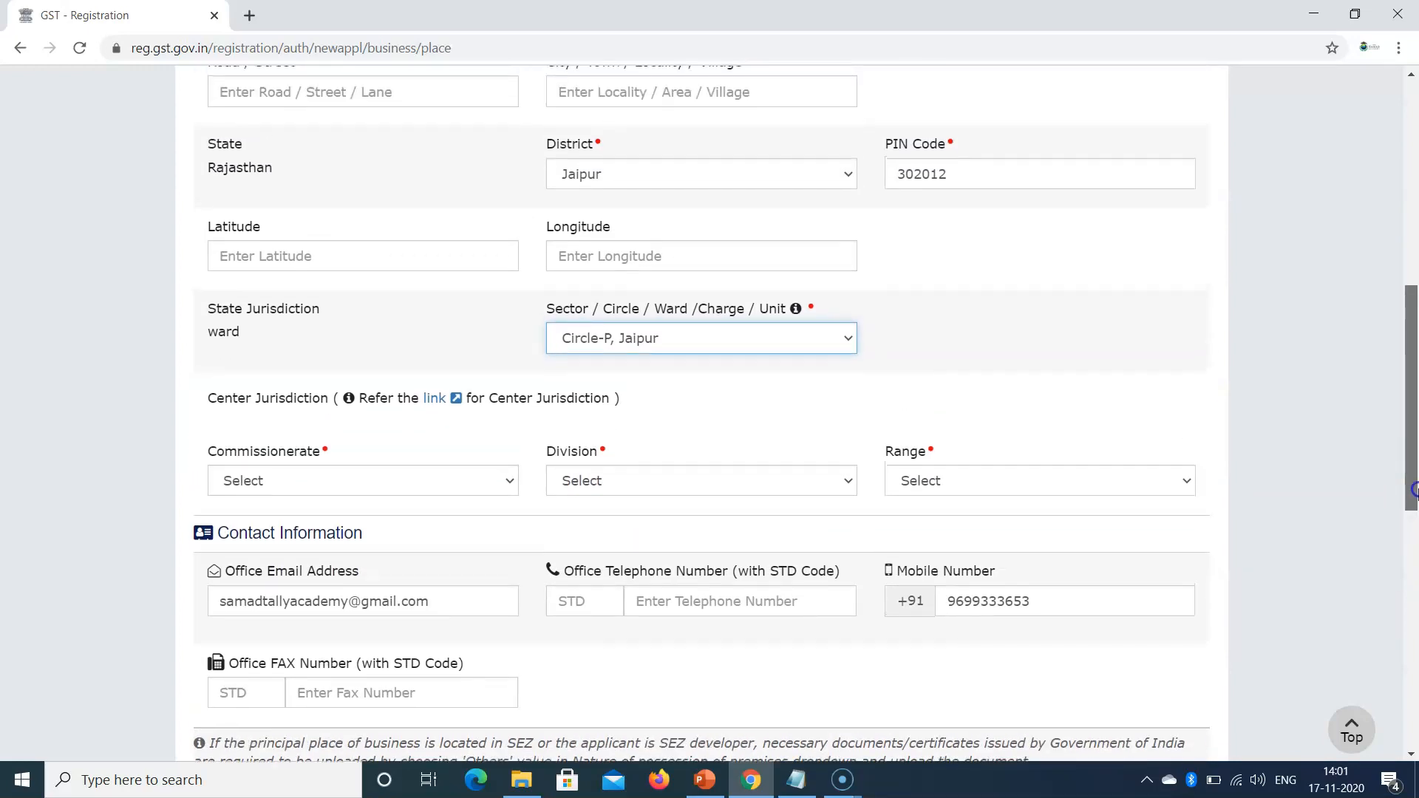
pyautogui.scroll(-2, 1412, 510)
pyautogui.click(411, 443)
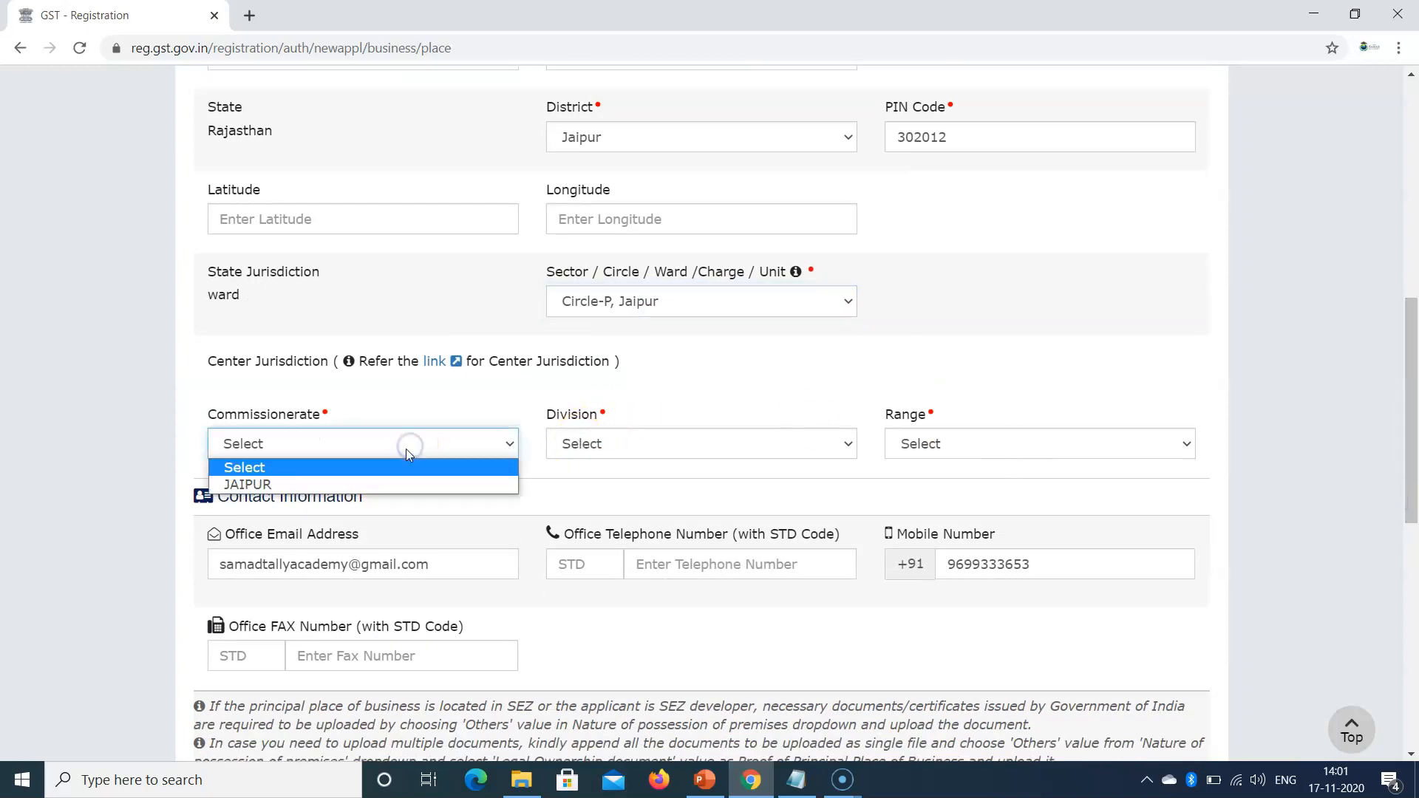
pyautogui.click(365, 485)
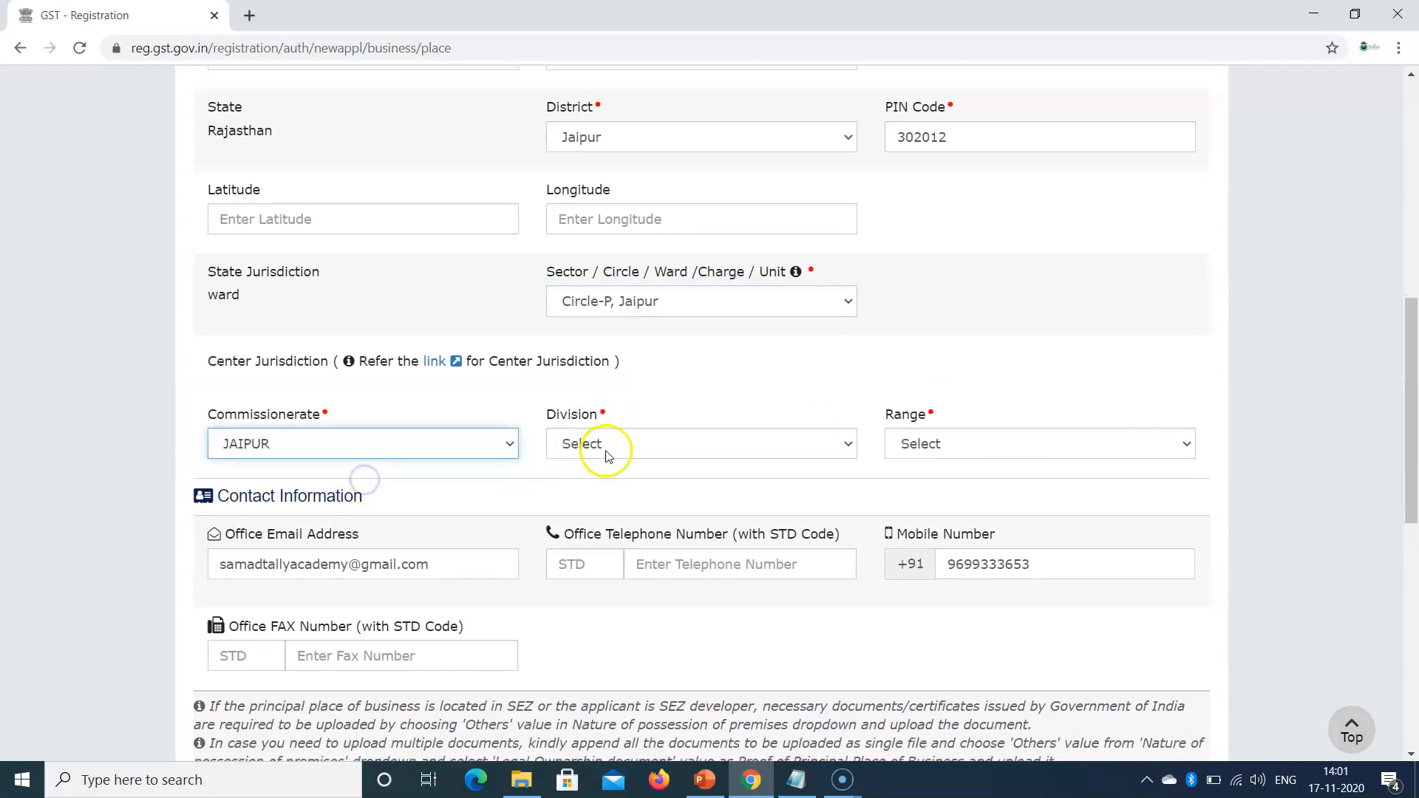
pyautogui.click(625, 444)
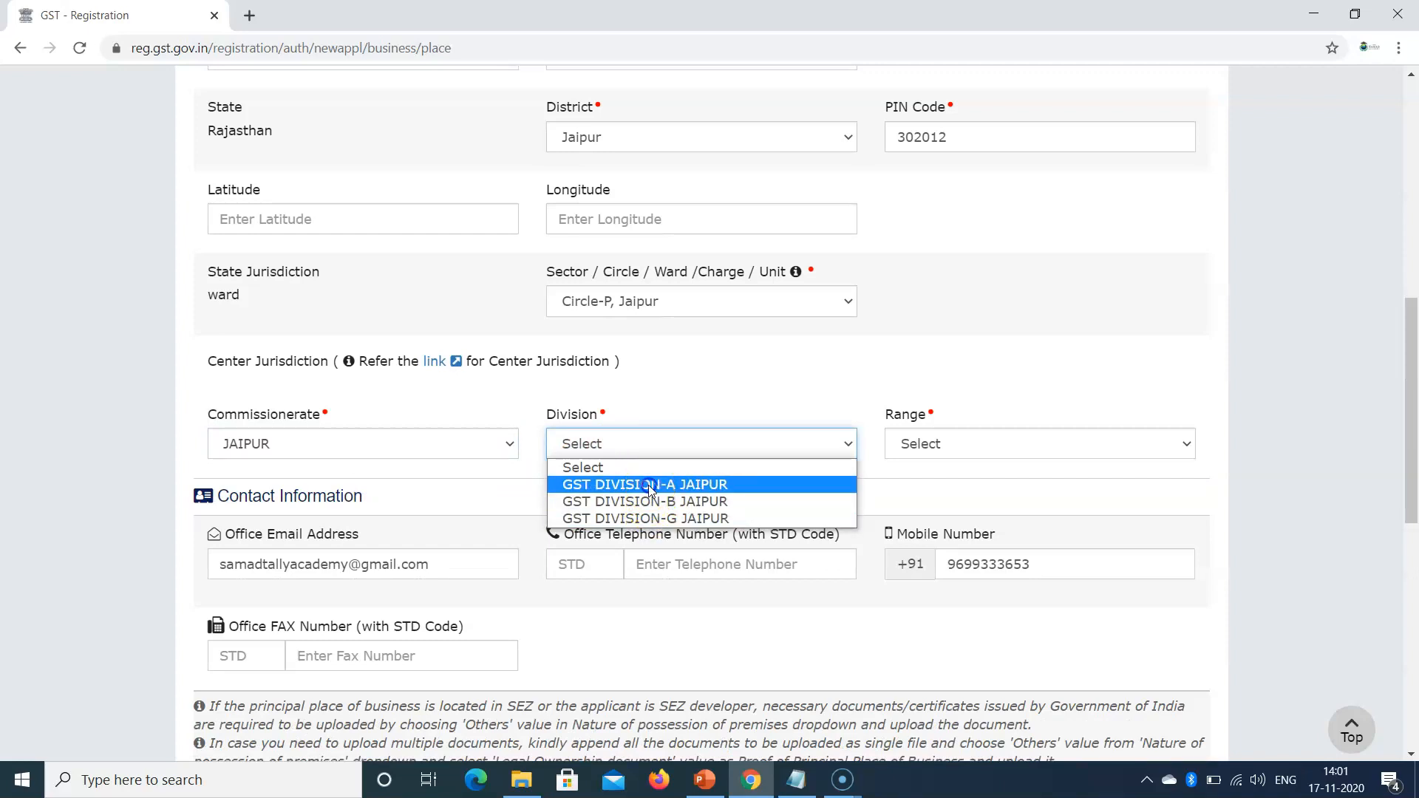
pyautogui.click(650, 485)
pyautogui.click(943, 448)
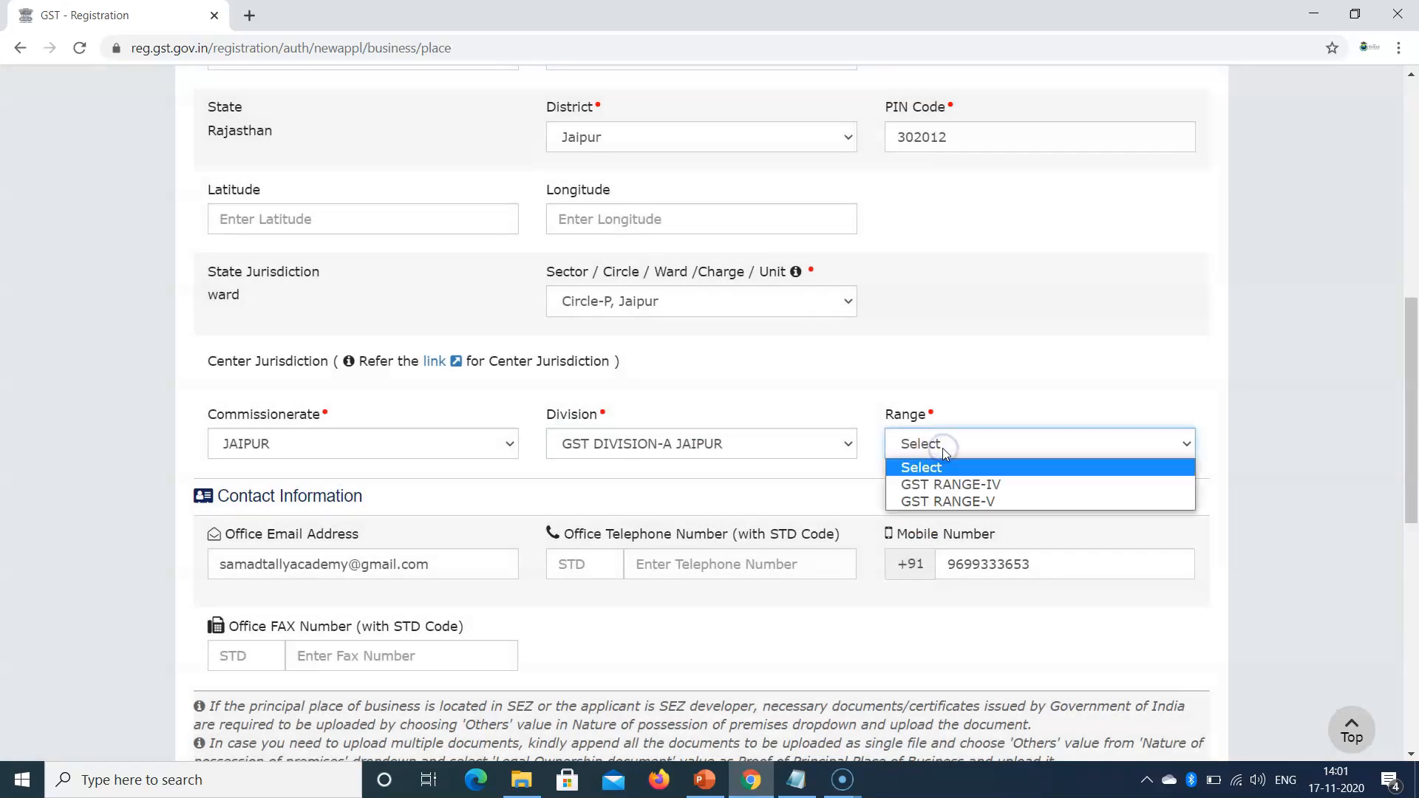
pyautogui.click(940, 482)
# Step: Highlight the Center Jurisdiction reference note, then scroll further down the form
pyautogui.moveTo(1414, 434); pyautogui.dragTo(1403, 470)
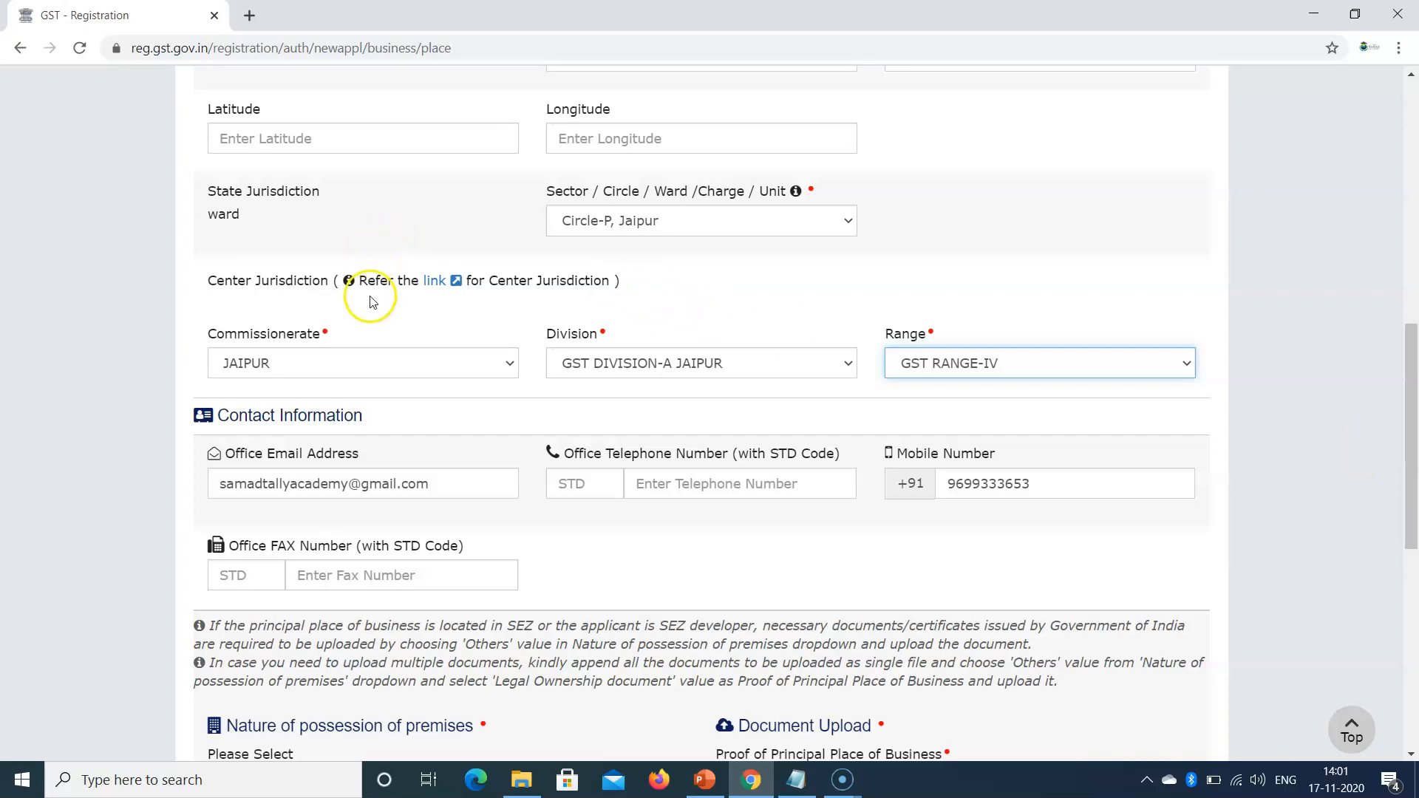
pyautogui.moveTo(362, 281); pyautogui.dragTo(630, 285)
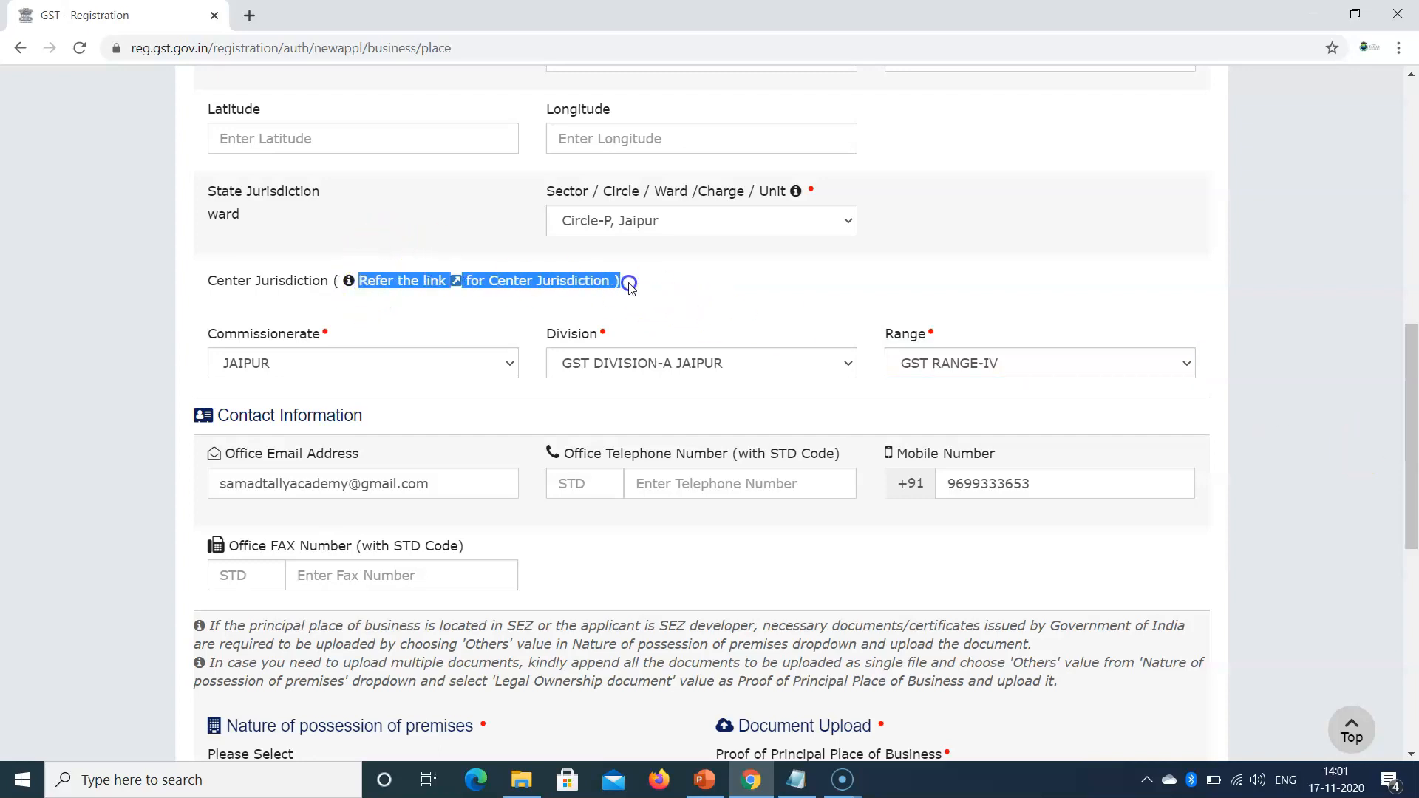
pyautogui.moveTo(209, 294); pyautogui.dragTo(632, 283)
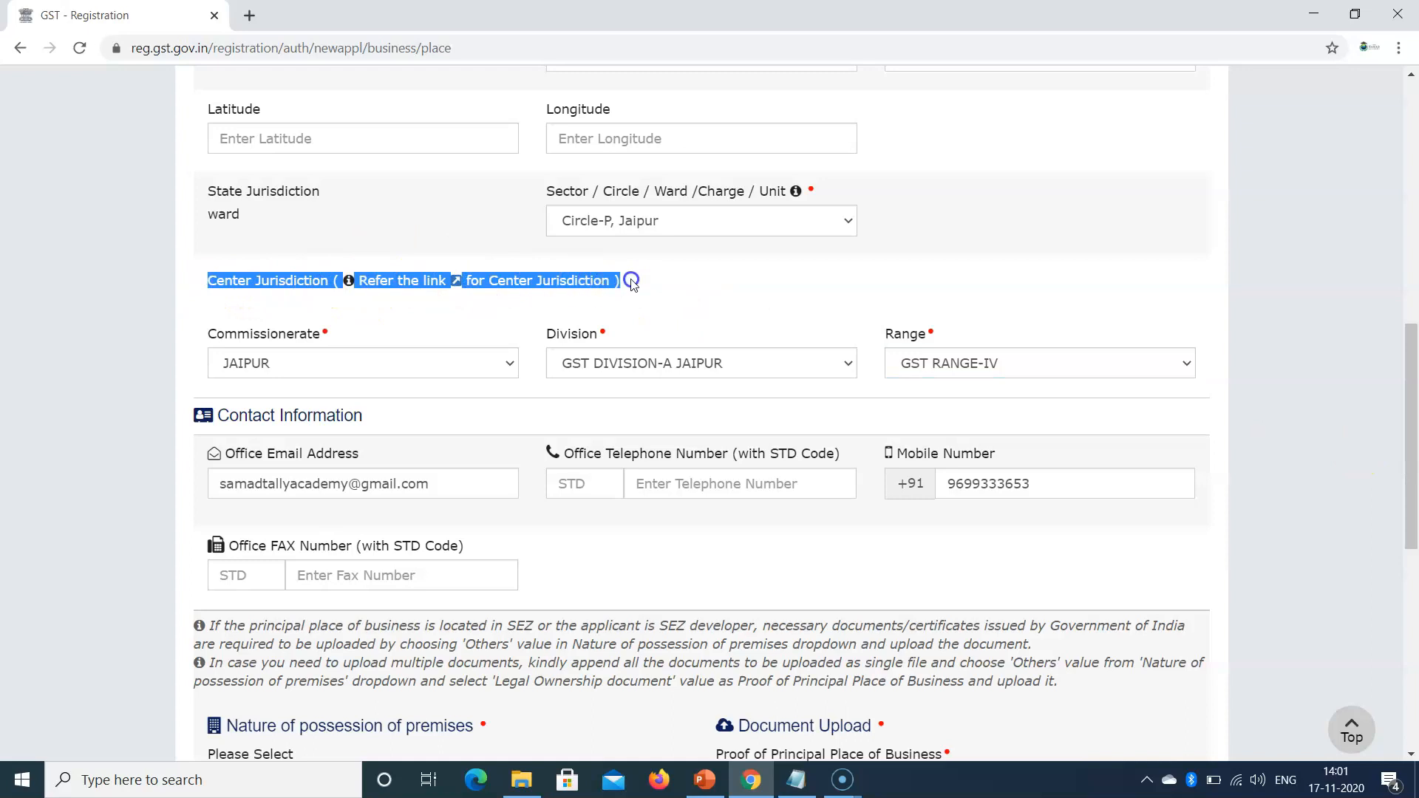
pyautogui.click(427, 301)
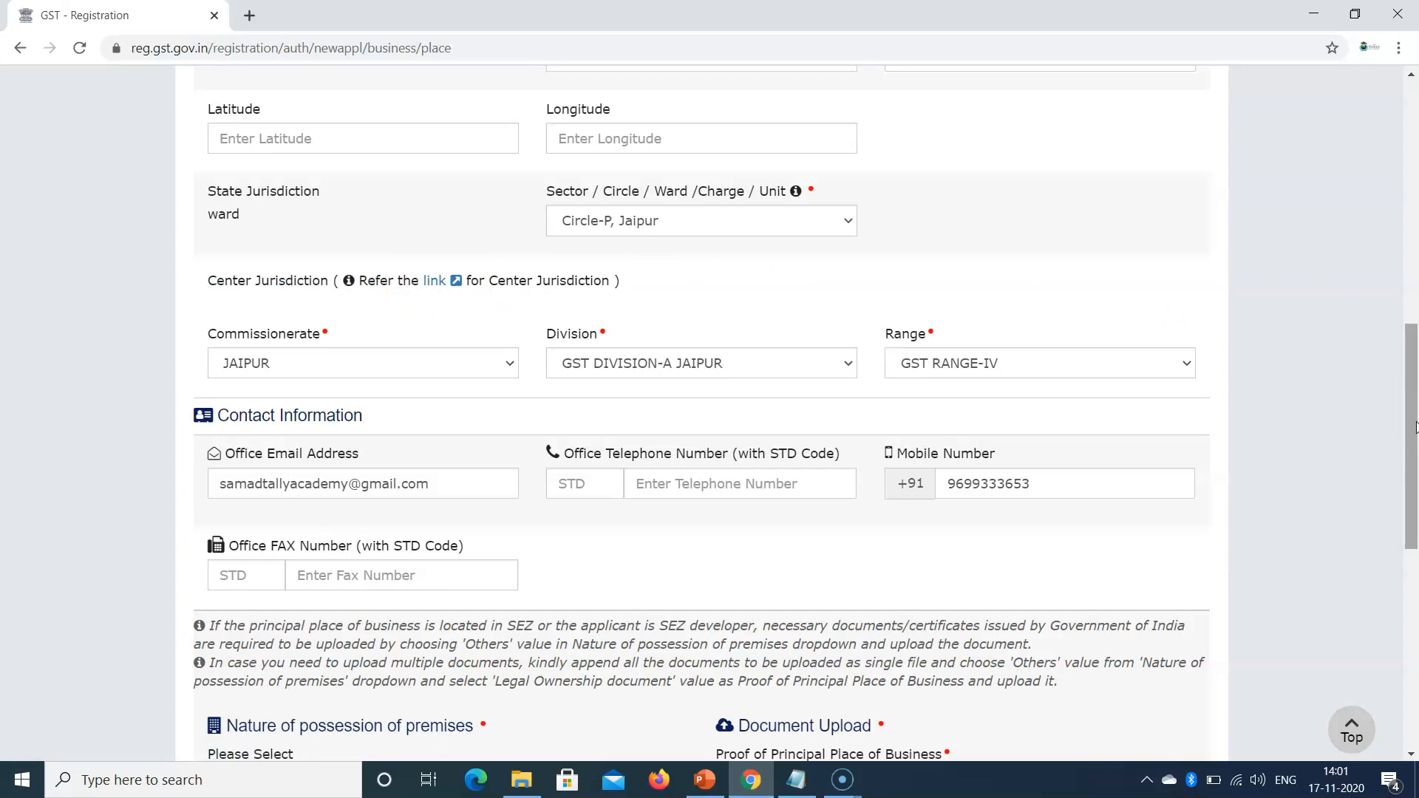
pyautogui.moveTo(1416, 427); pyautogui.dragTo(1413, 469)
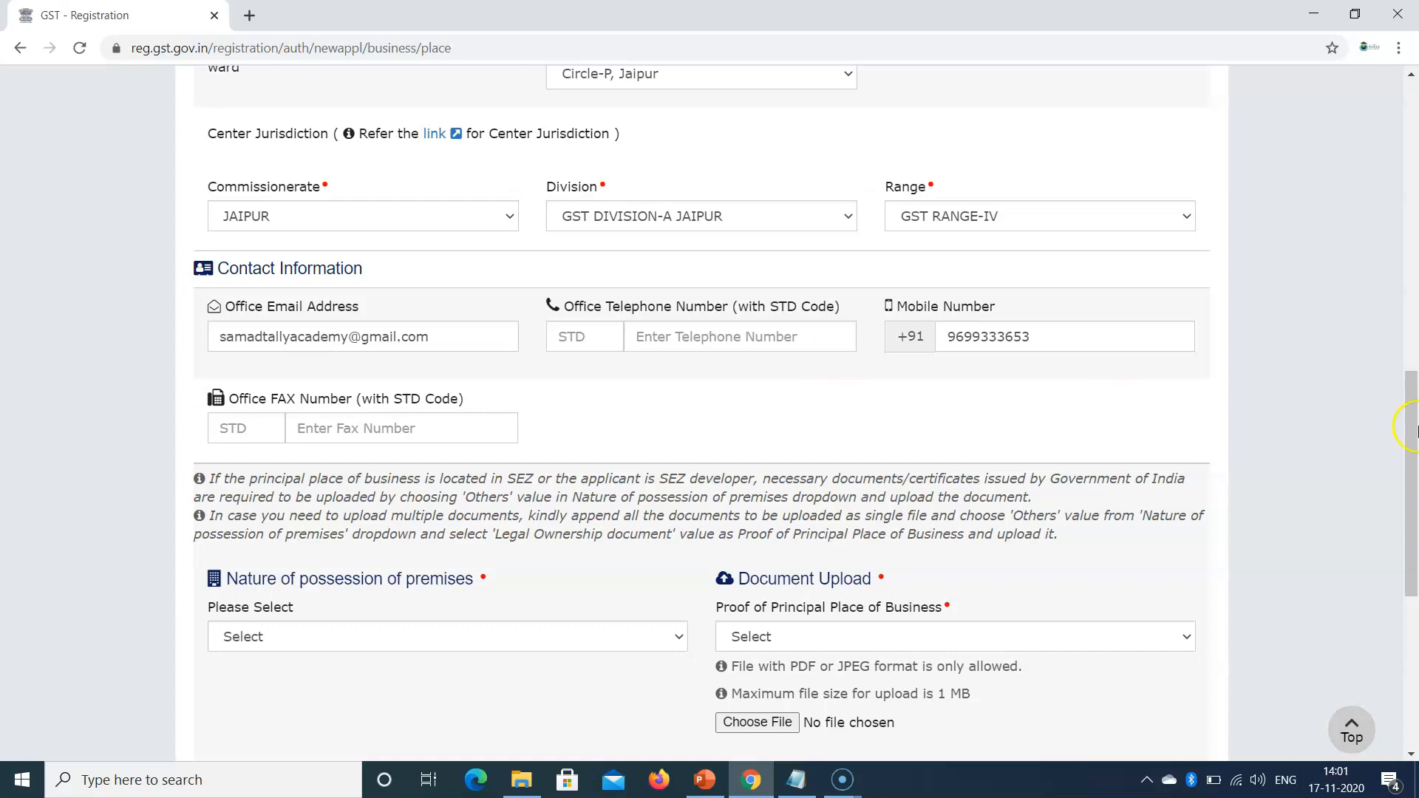
pyautogui.scroll(-3, 1396, 444)
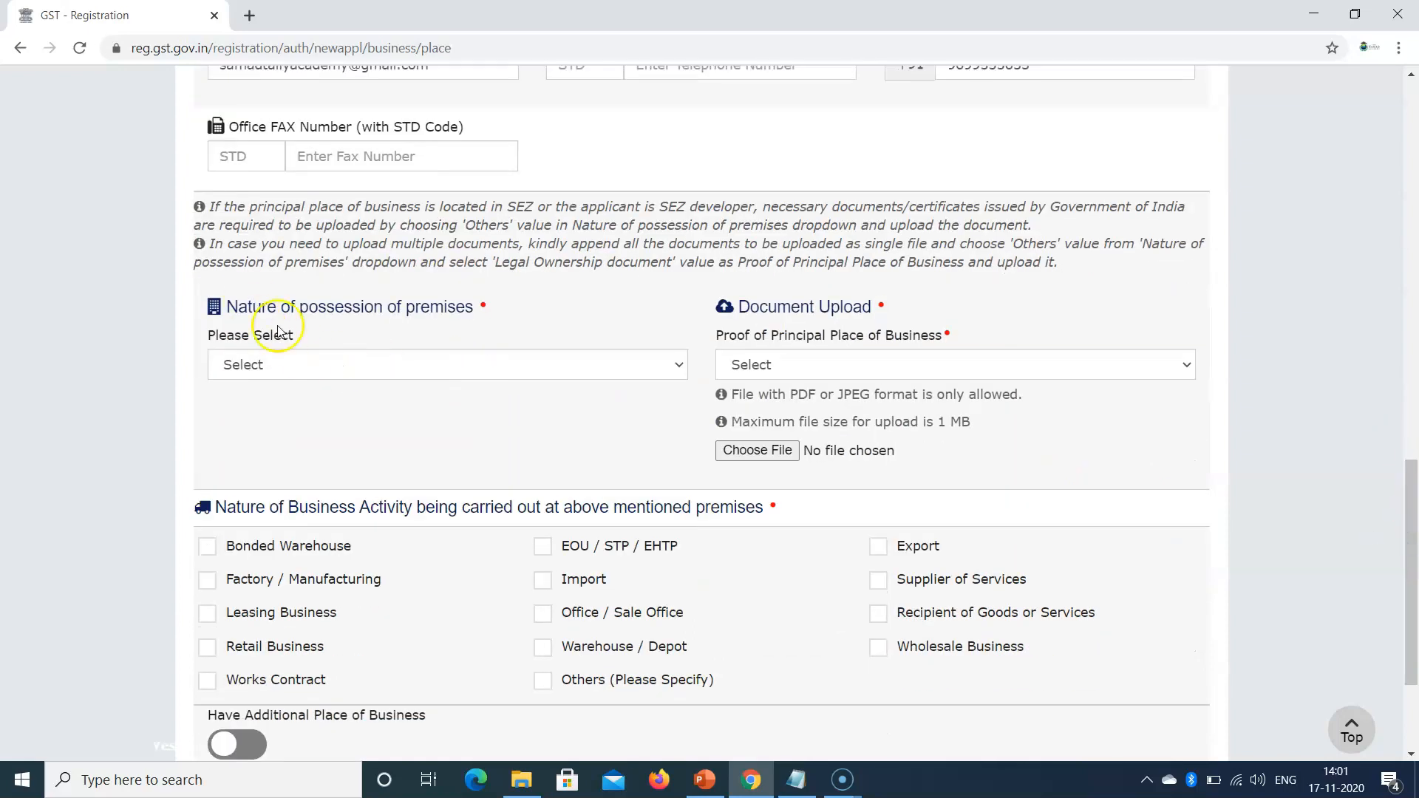
pyautogui.click(321, 362)
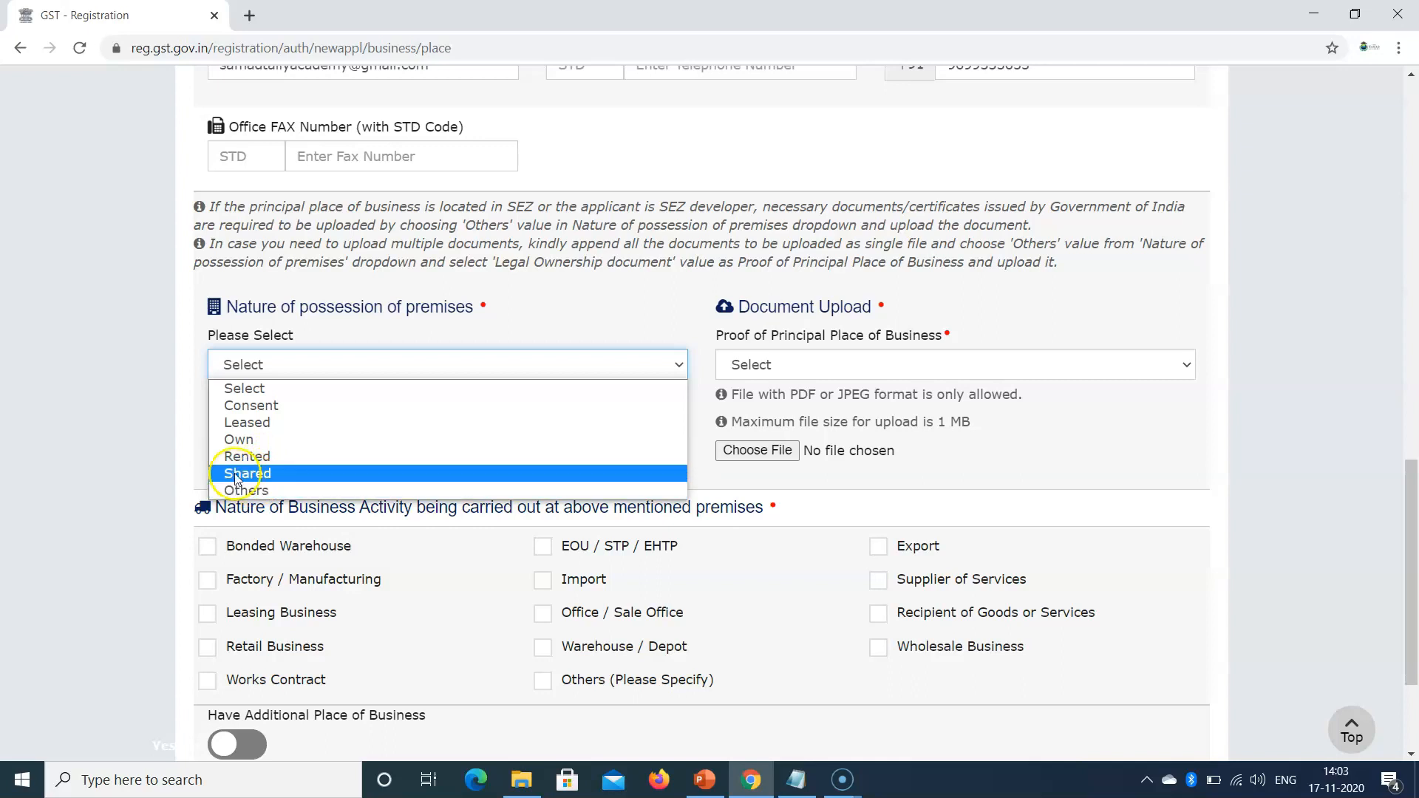
pyautogui.click(103, 383)
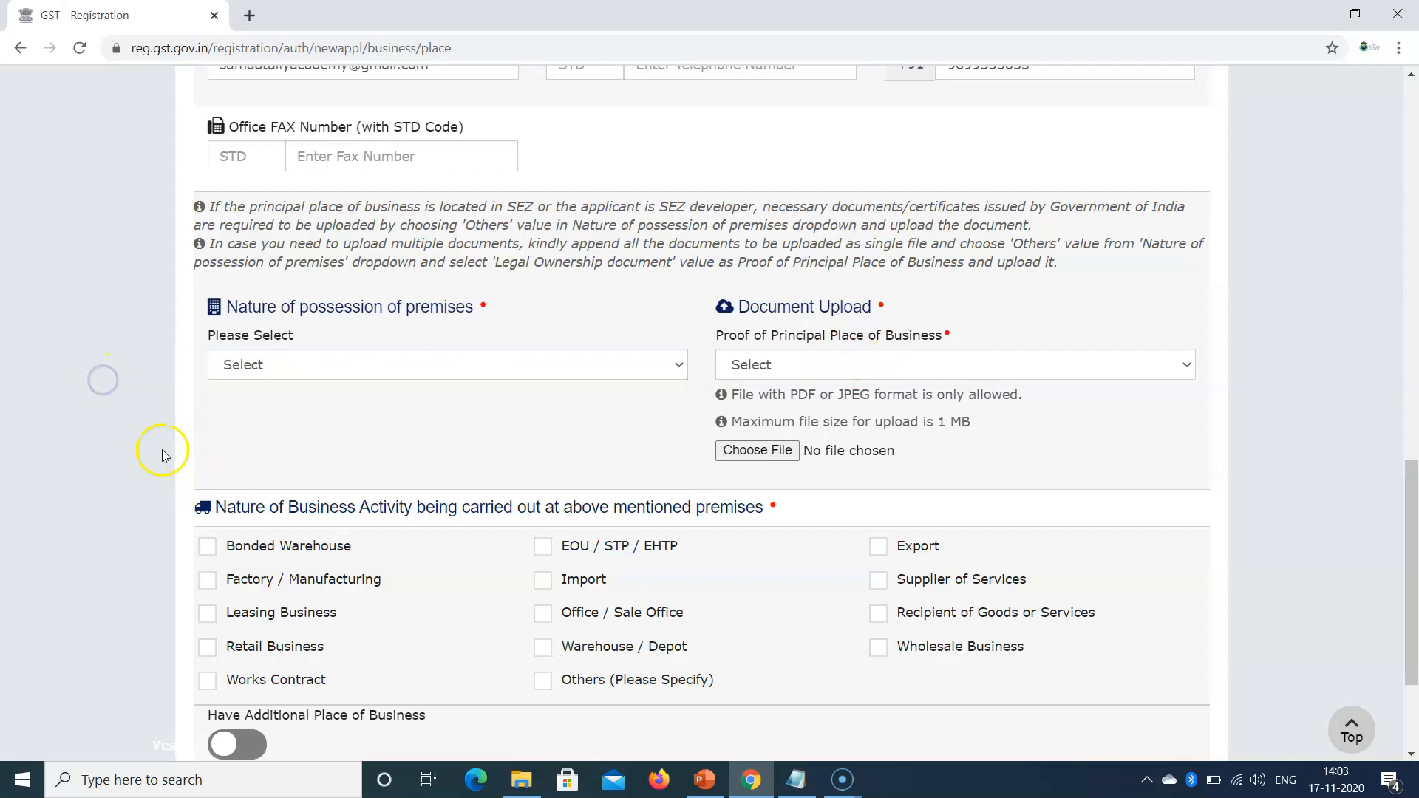
pyautogui.scroll(-3, 162, 449)
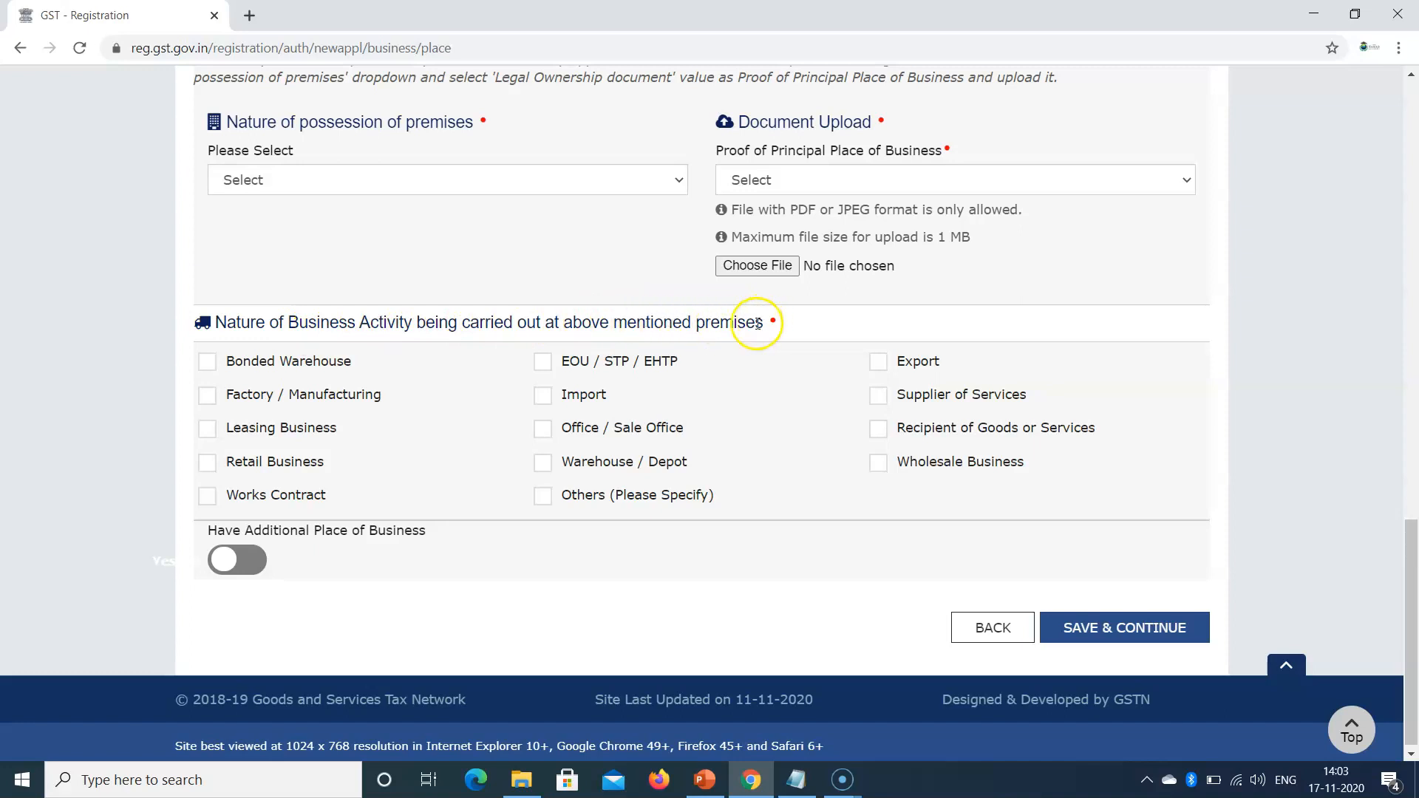
pyautogui.click(32, 770)
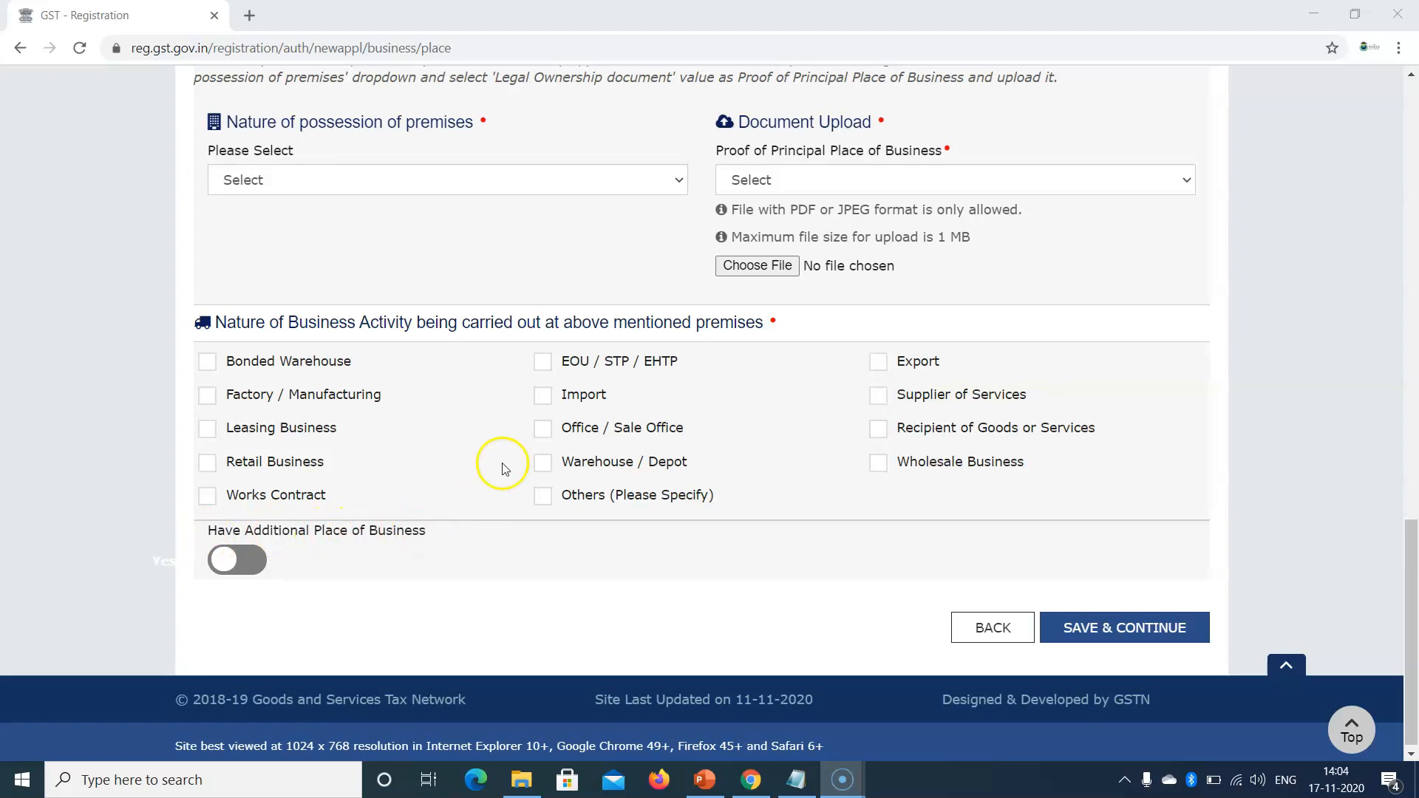
pyautogui.scroll(1, 705, 263)
pyautogui.scroll(5, 705, 262)
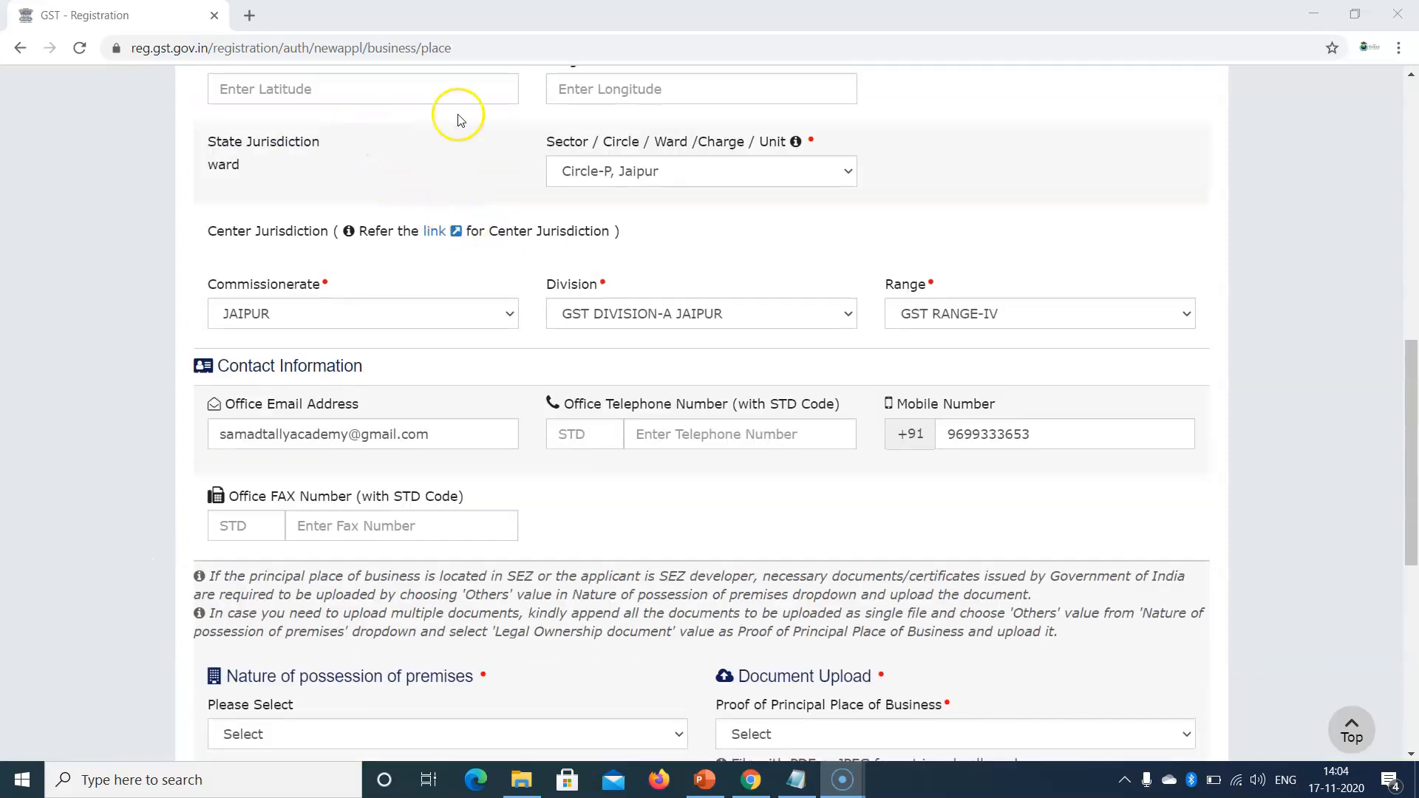
pyautogui.scroll(3, 603, 207)
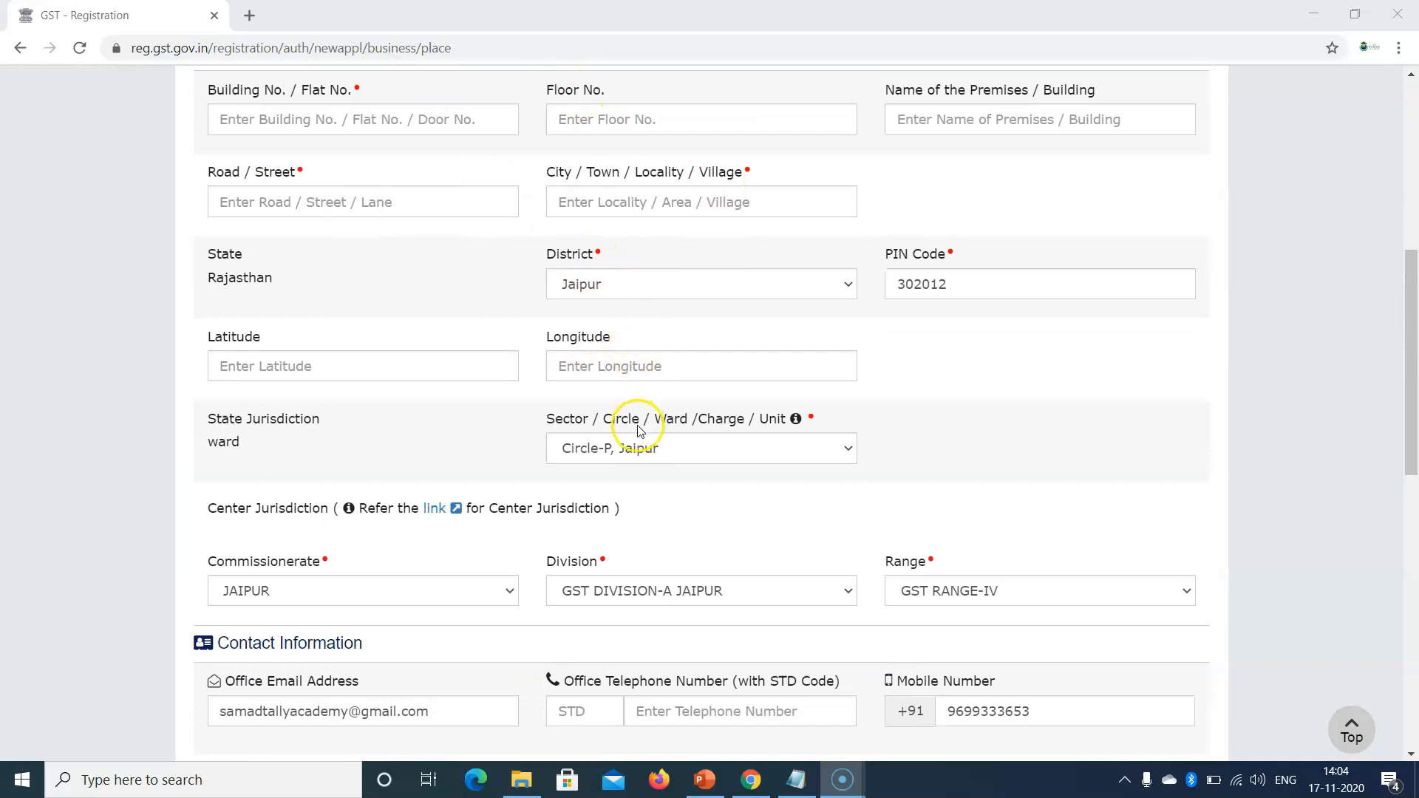
pyautogui.scroll(-2, 641, 428)
pyautogui.scroll(-7, 645, 431)
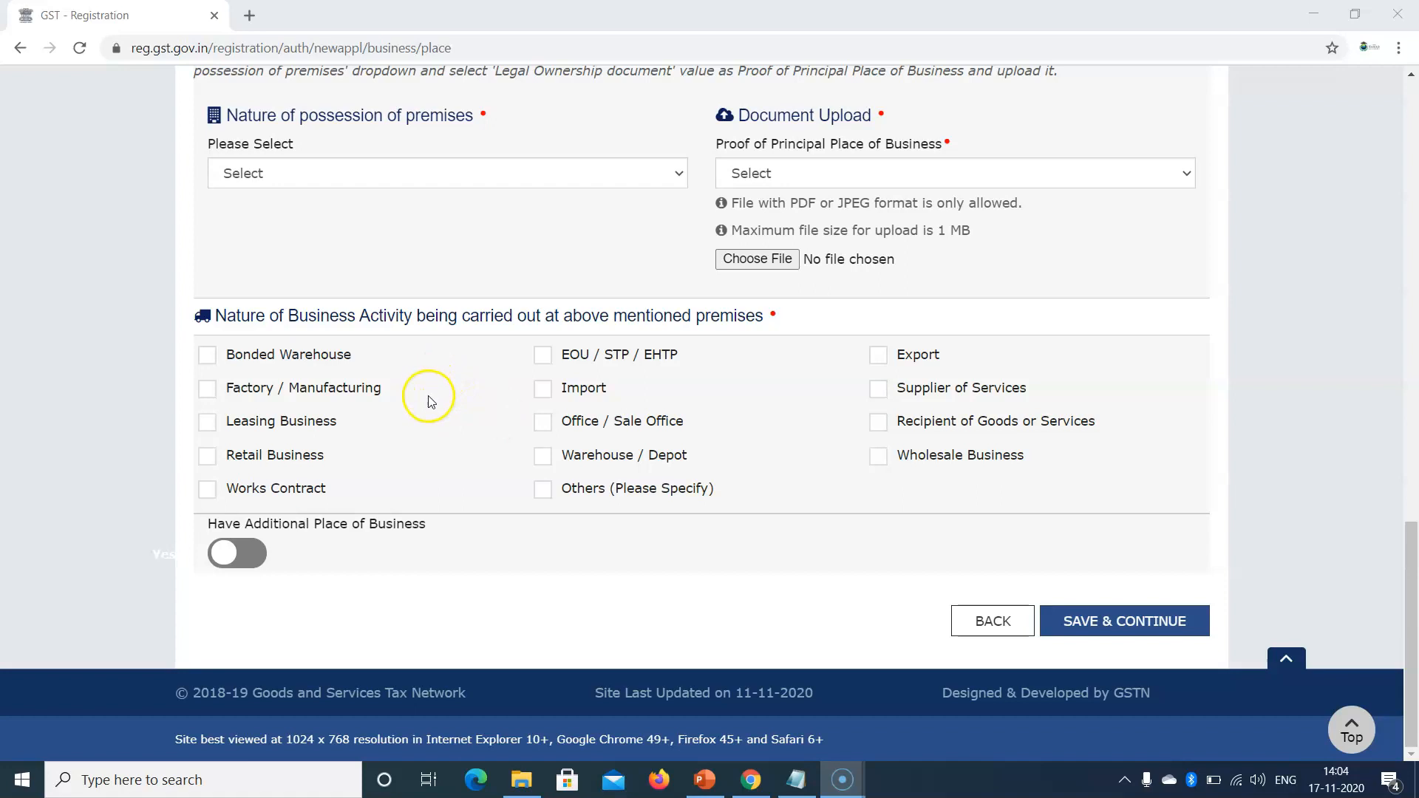
pyautogui.scroll(1, 431, 401)
pyautogui.scroll(6, 443, 370)
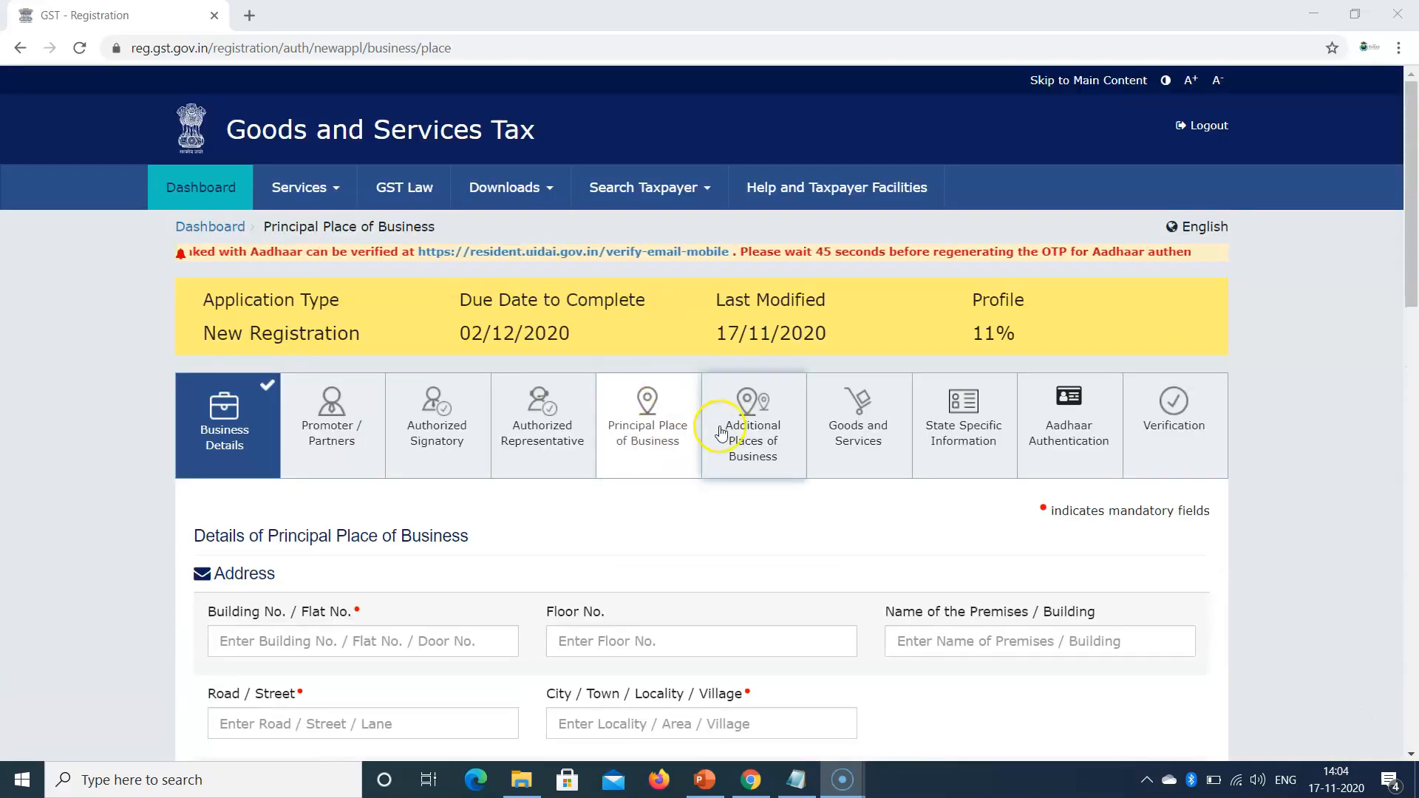
# Step: Enable an additional place of business and move to the Additional Places of Business step
pyautogui.click(759, 434)
pyautogui.click(802, 152)
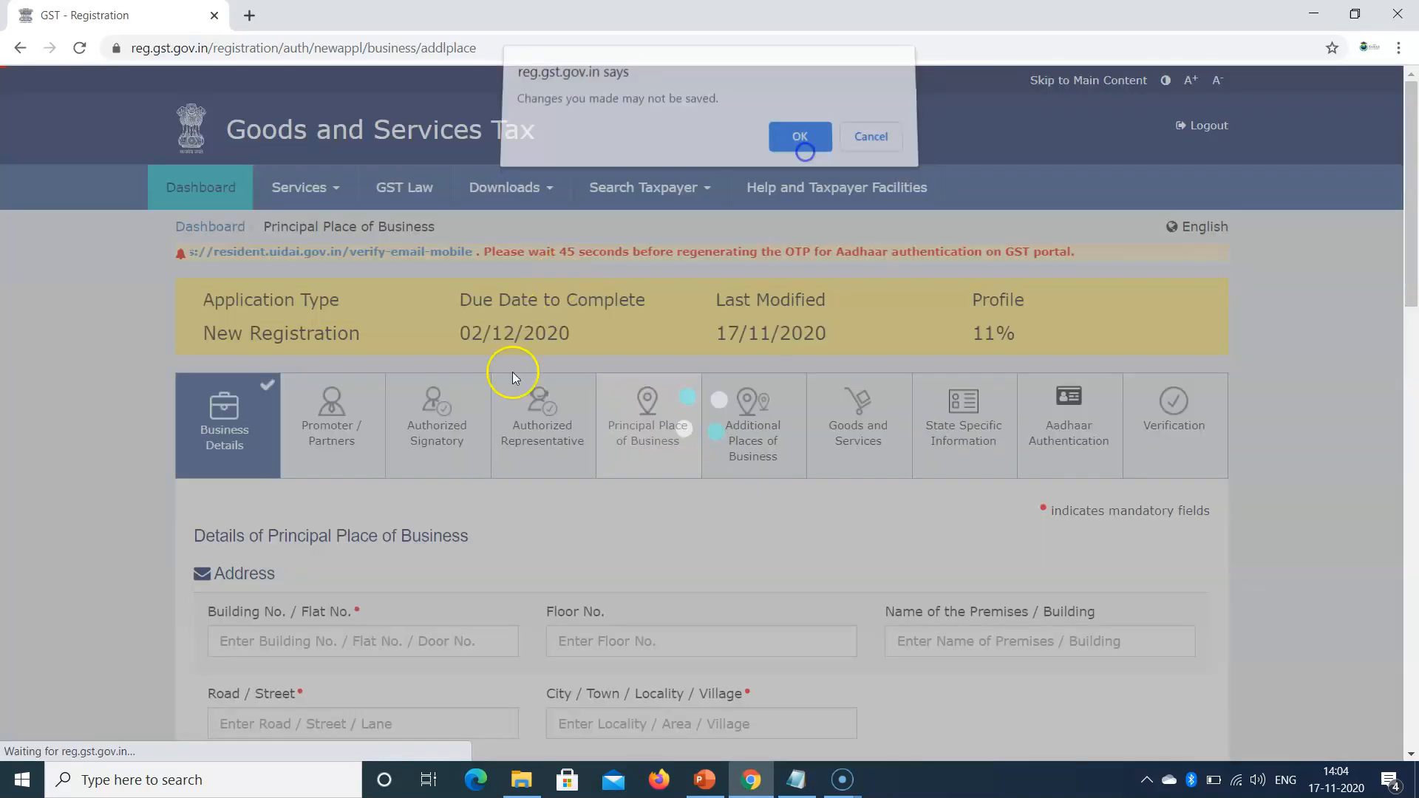
pyautogui.scroll(-2, 603, 438)
pyautogui.click(648, 268)
pyautogui.moveTo(1410, 222); pyautogui.dragTo(1413, 660)
pyautogui.click(252, 560)
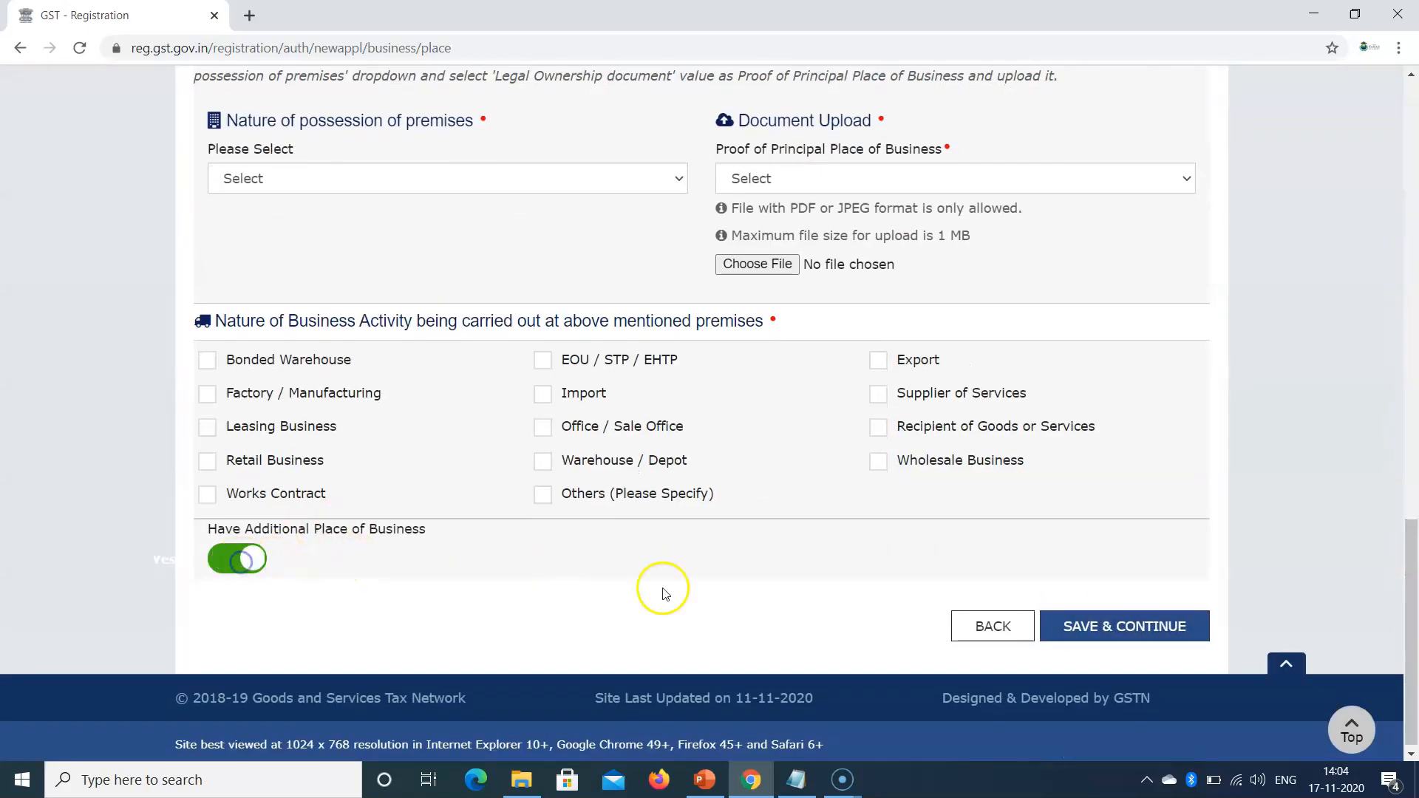
pyautogui.moveTo(1414, 607); pyautogui.dragTo(1413, 173)
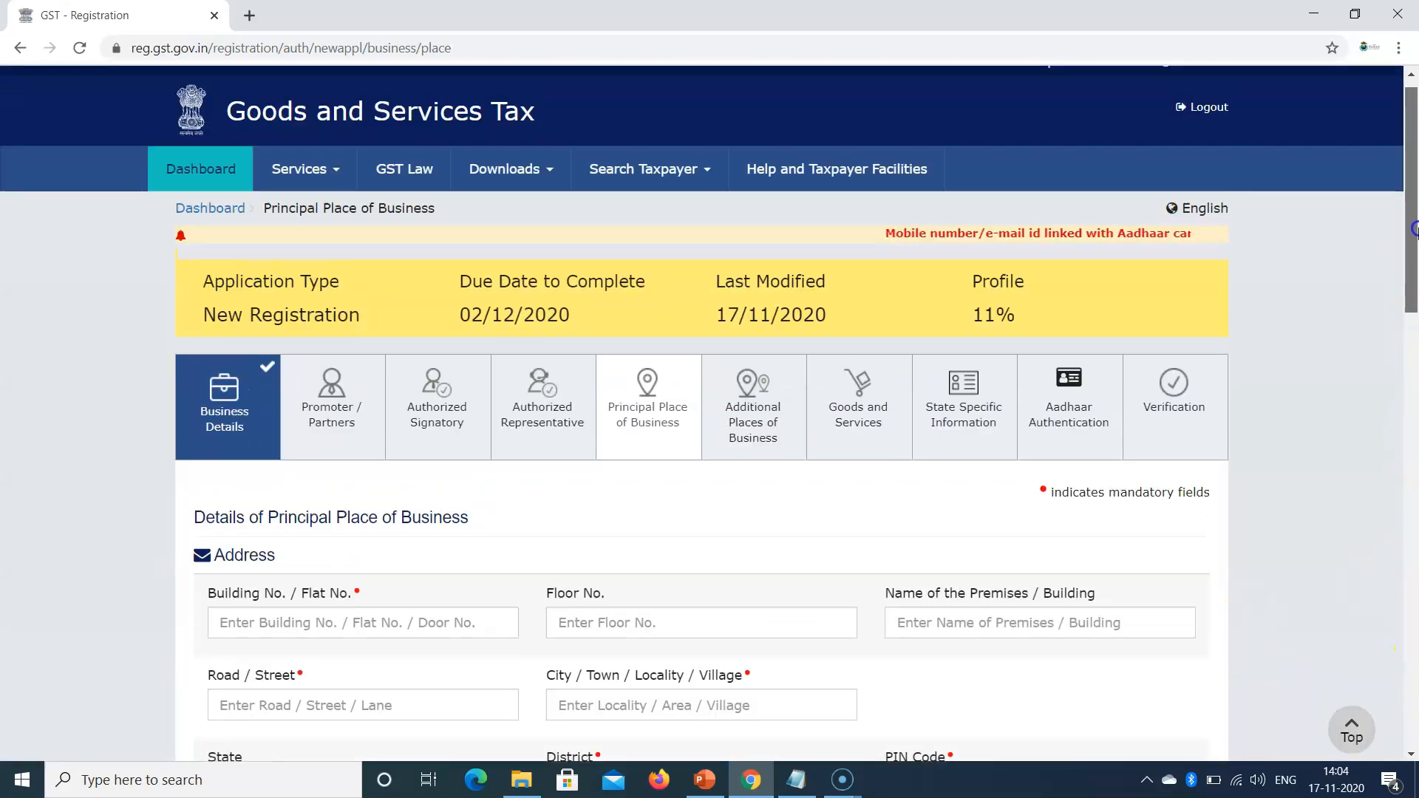
pyautogui.click(769, 432)
pyautogui.click(800, 152)
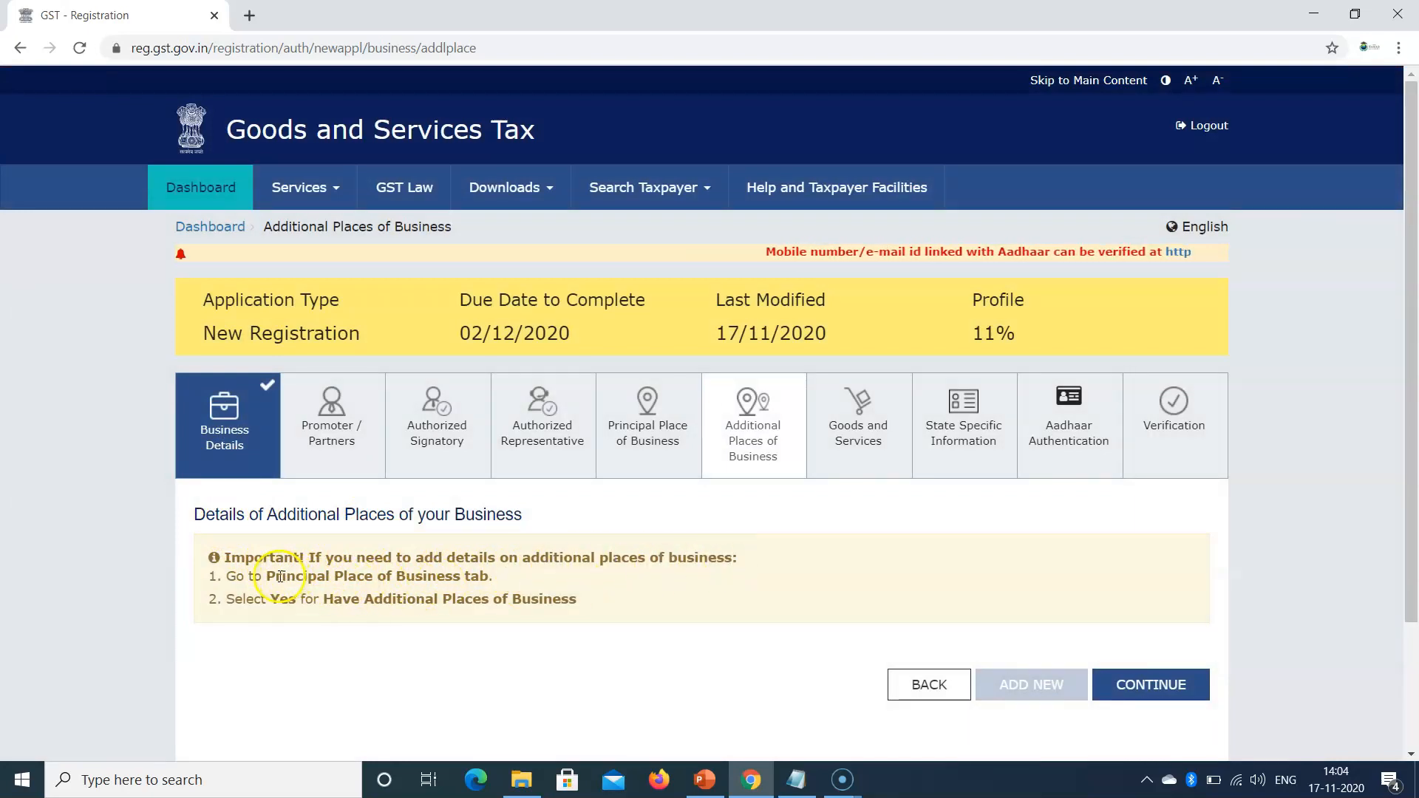
# Step: Review the select-Yes instruction, re-enable the additional place, and open Goods and Services
pyautogui.moveTo(273, 577); pyautogui.dragTo(497, 575)
pyautogui.moveTo(268, 600); pyautogui.dragTo(621, 599)
pyautogui.click(643, 453)
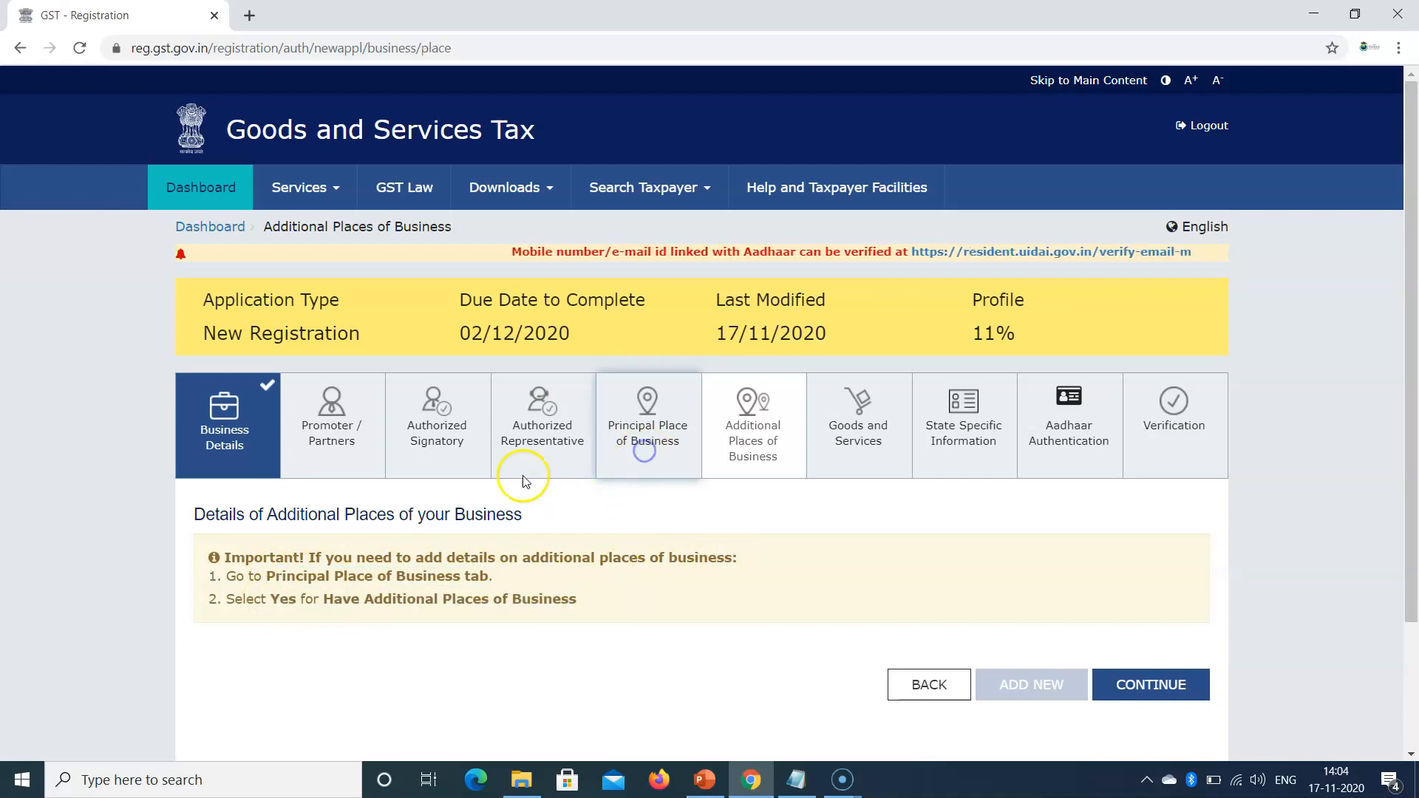
pyautogui.scroll(-10, 364, 367)
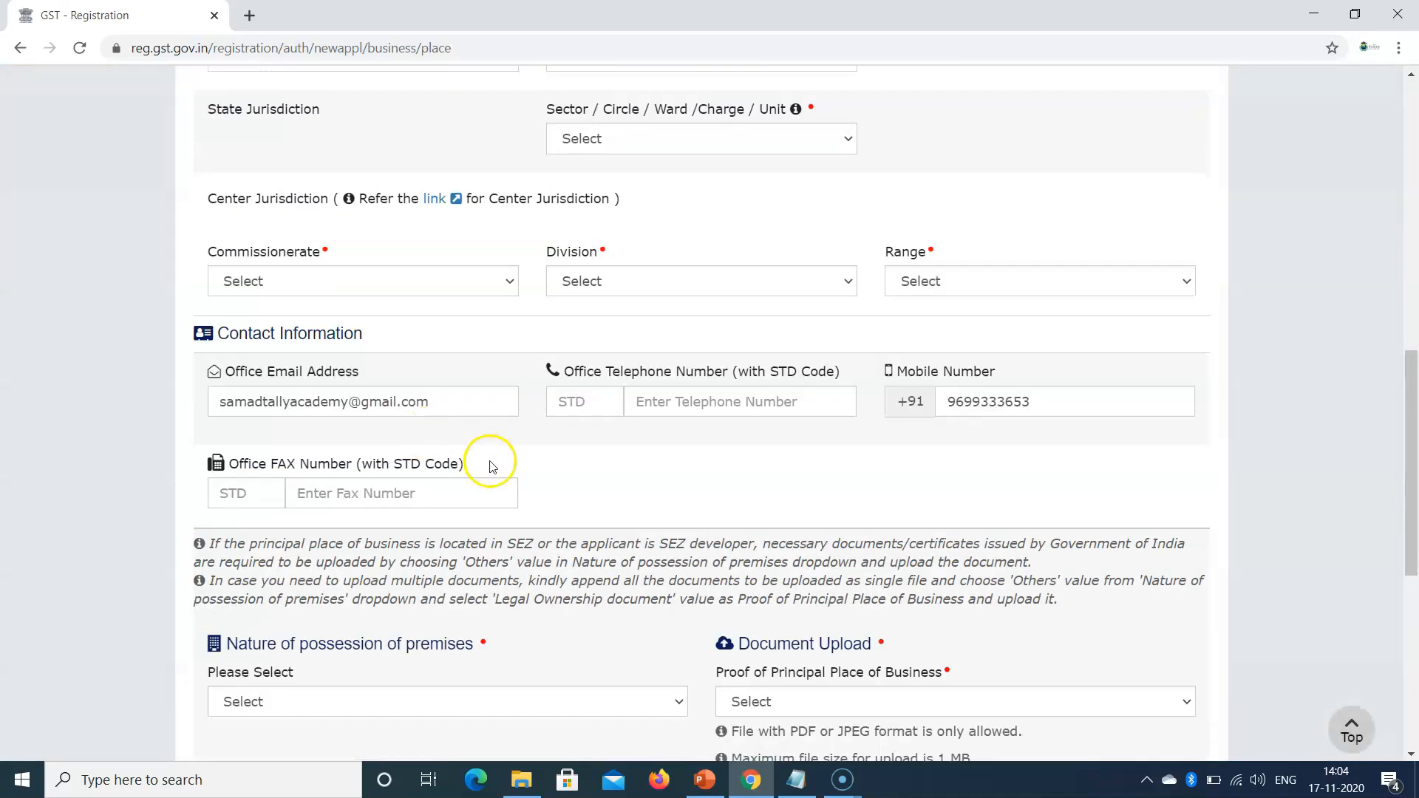
pyautogui.scroll(-2, 760, 601)
pyautogui.click(247, 554)
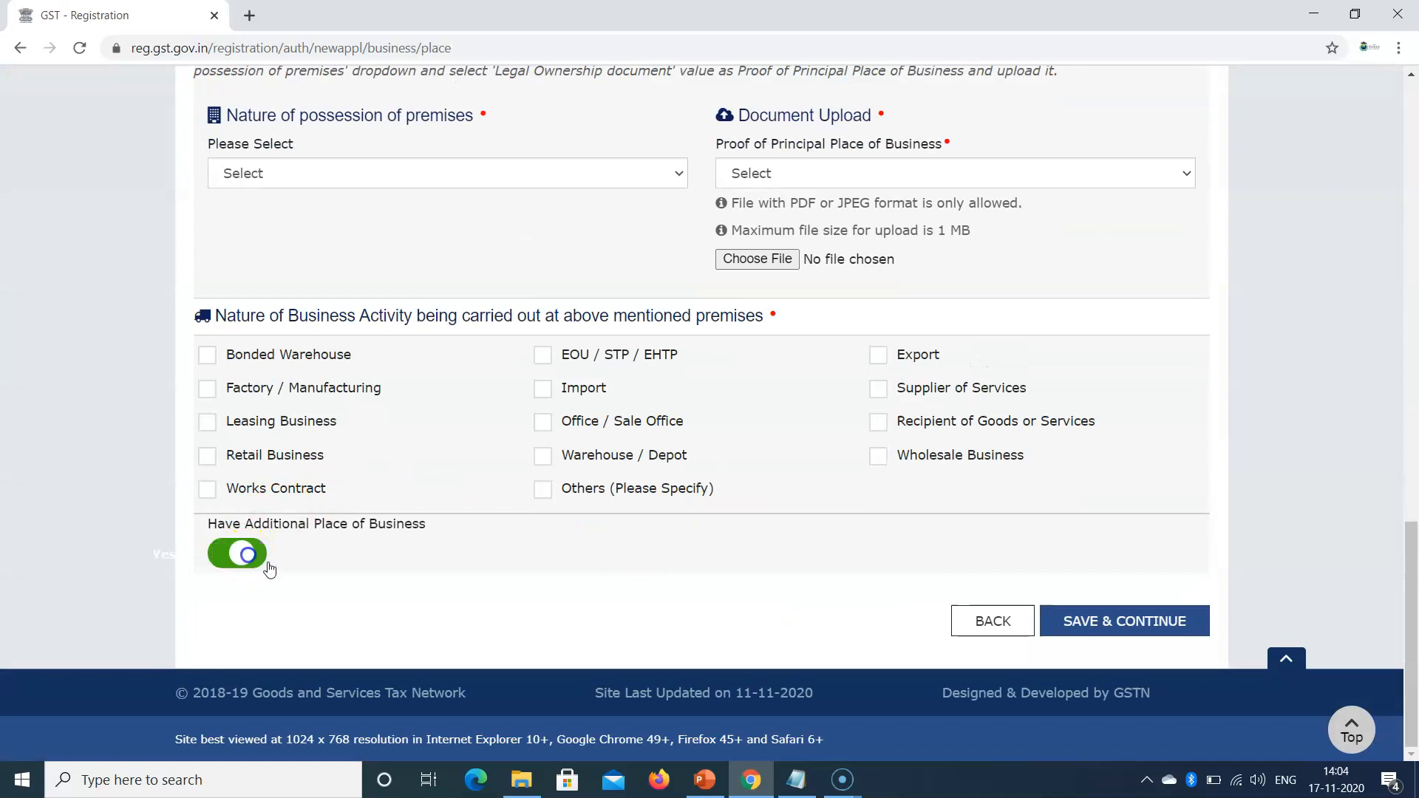
pyautogui.scroll(15, 403, 310)
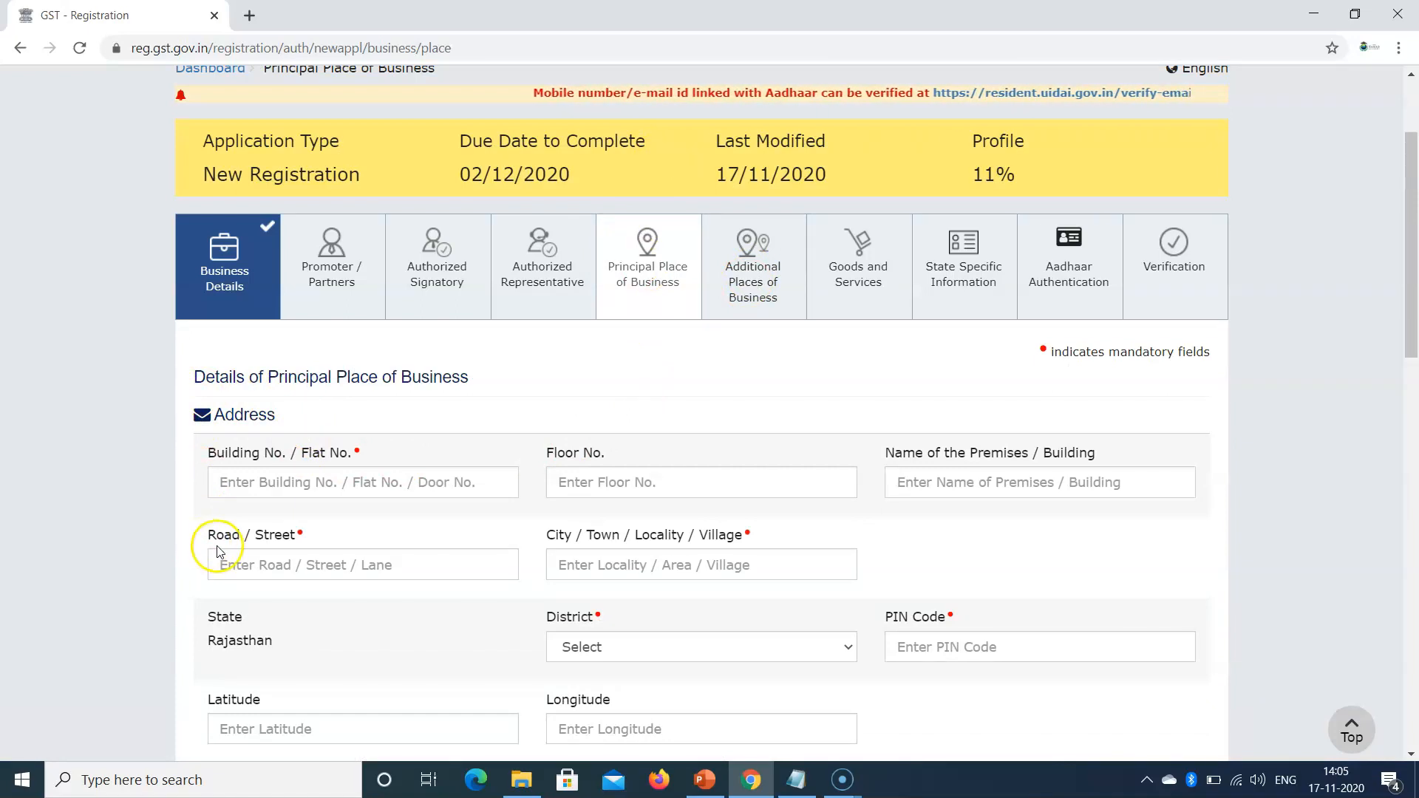
pyautogui.click(745, 292)
pyautogui.click(800, 145)
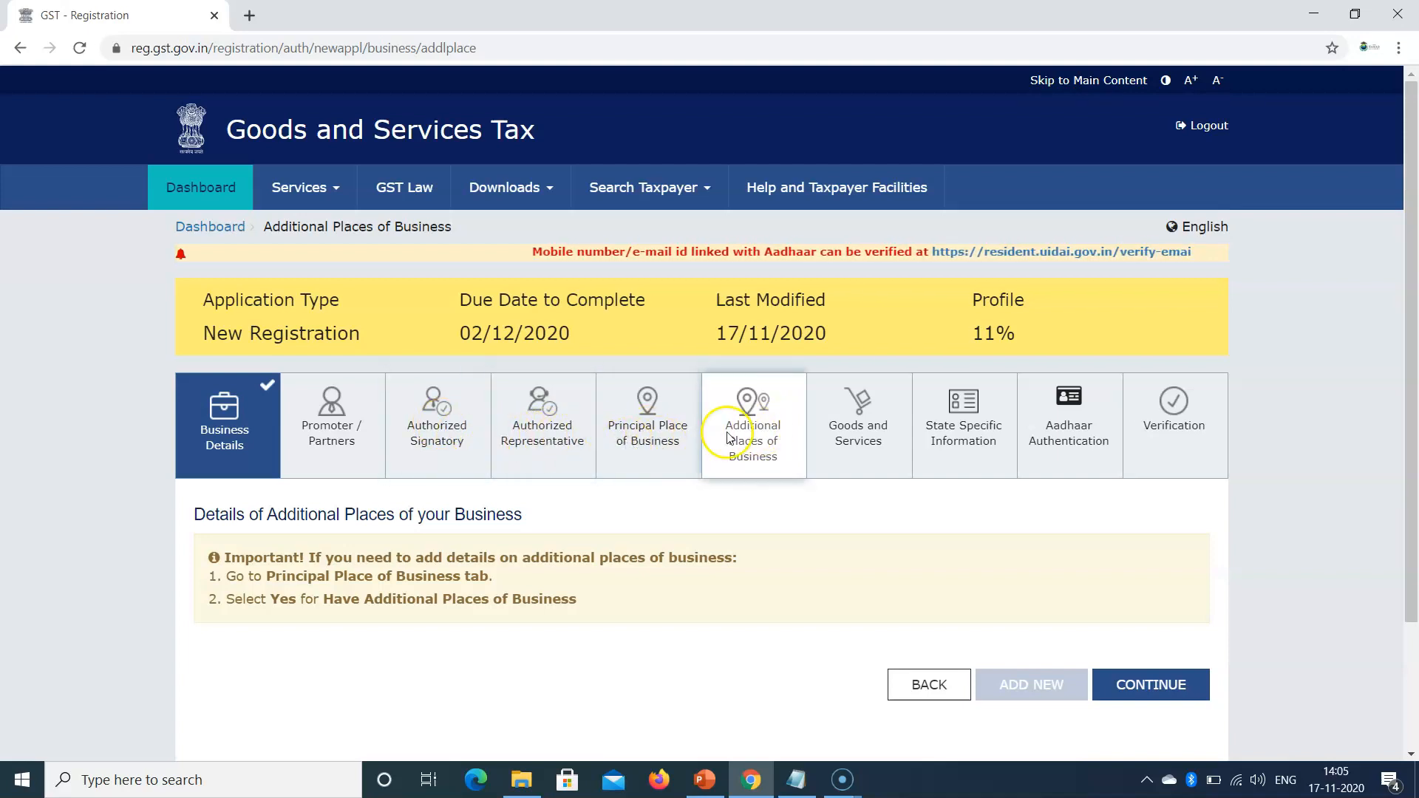
pyautogui.click(834, 426)
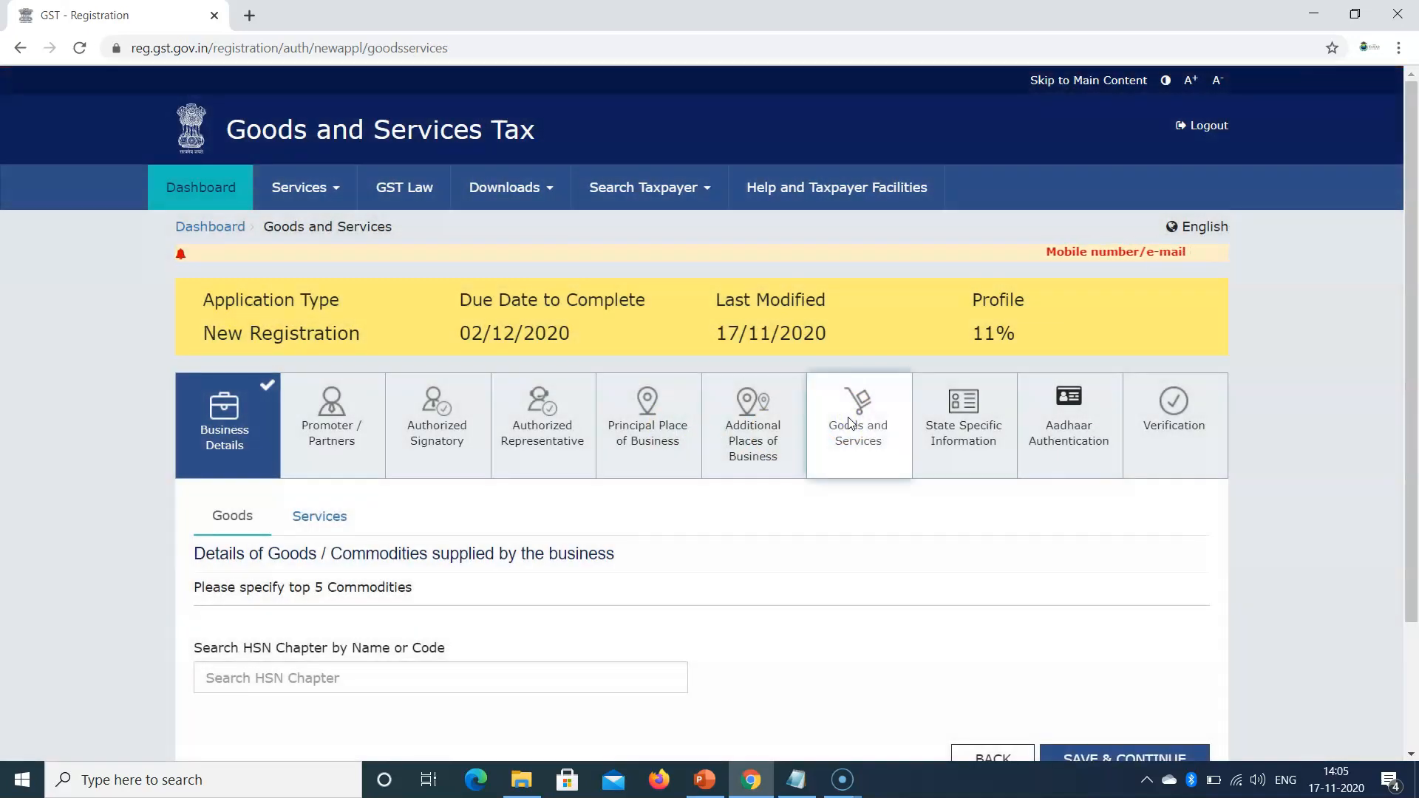
# Step: Check the Services part of Goods and Services, then move to State Specific Information
pyautogui.moveTo(1412, 317); pyautogui.dragTo(1410, 453)
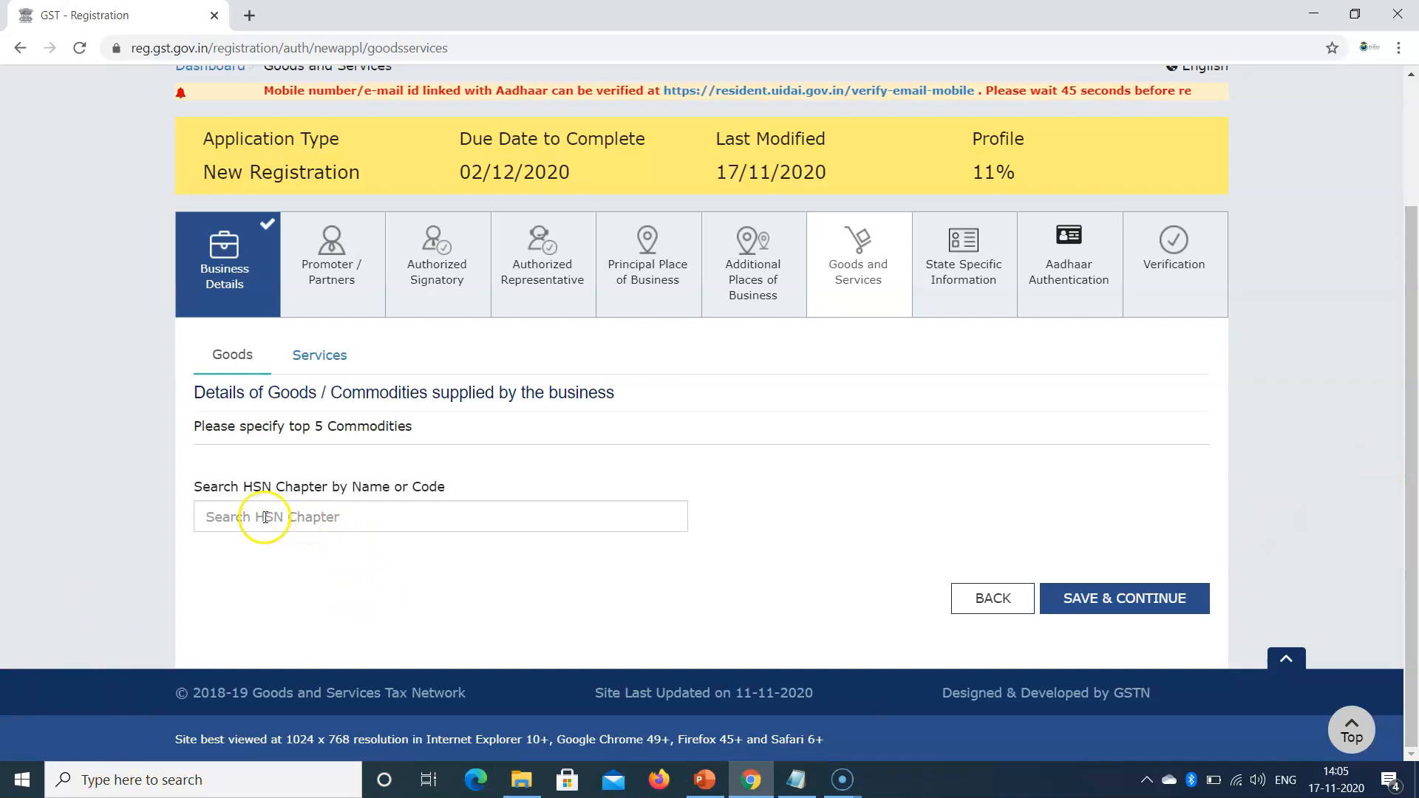
pyautogui.click(300, 356)
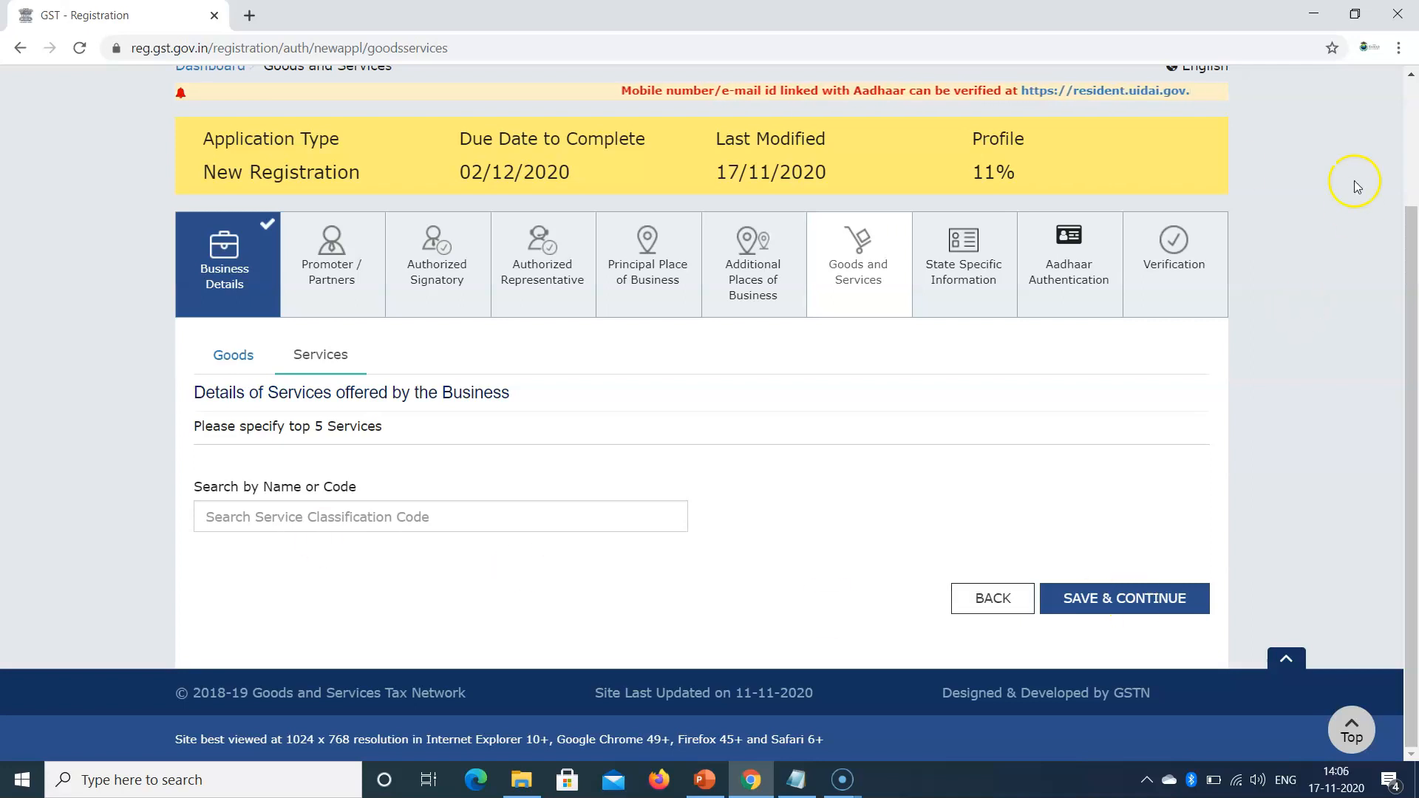
pyautogui.click(969, 272)
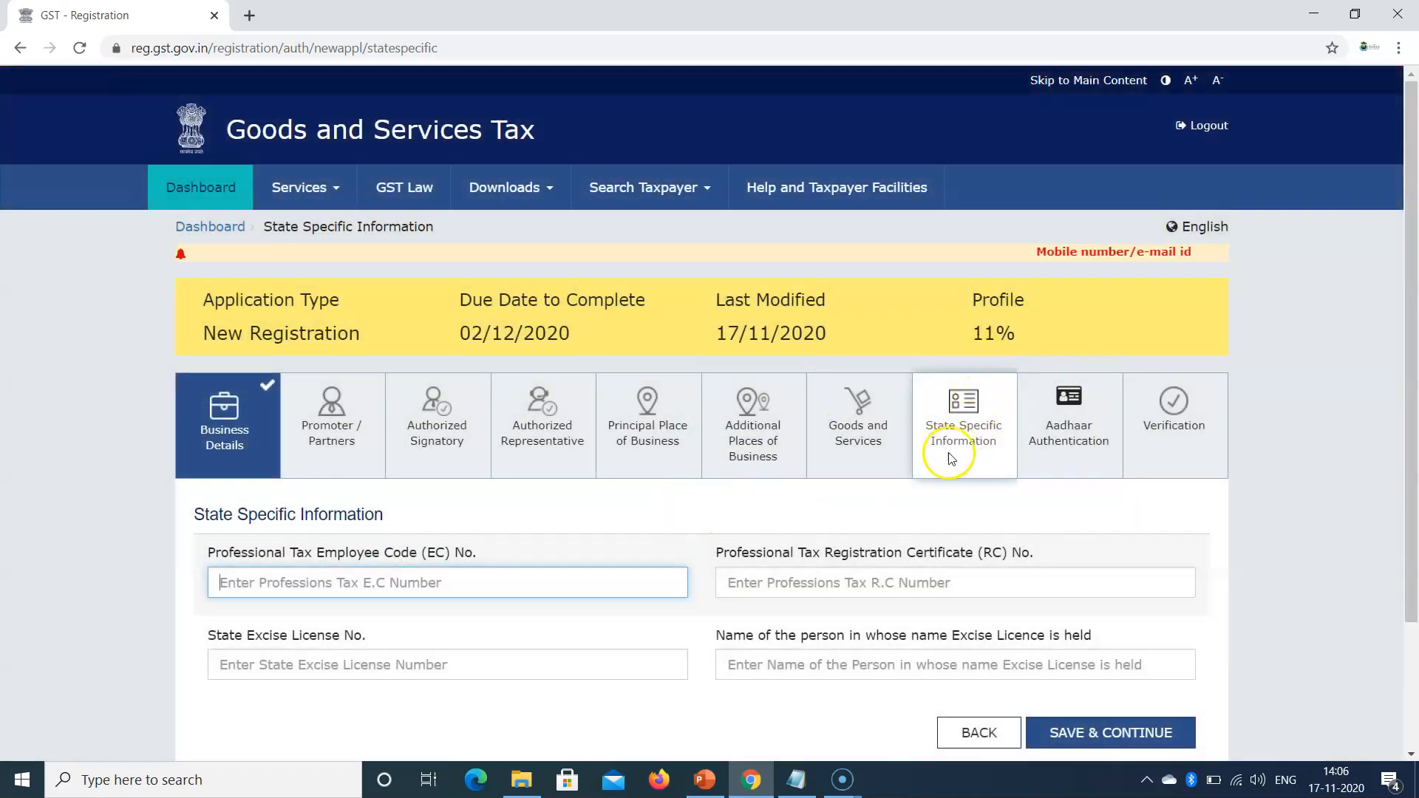
# Step: Review the excise licence and Professional Tax EC No. fields, then open Aadhaar Authentication
pyautogui.scroll(-1, 335, 552)
pyautogui.scroll(-2, 335, 551)
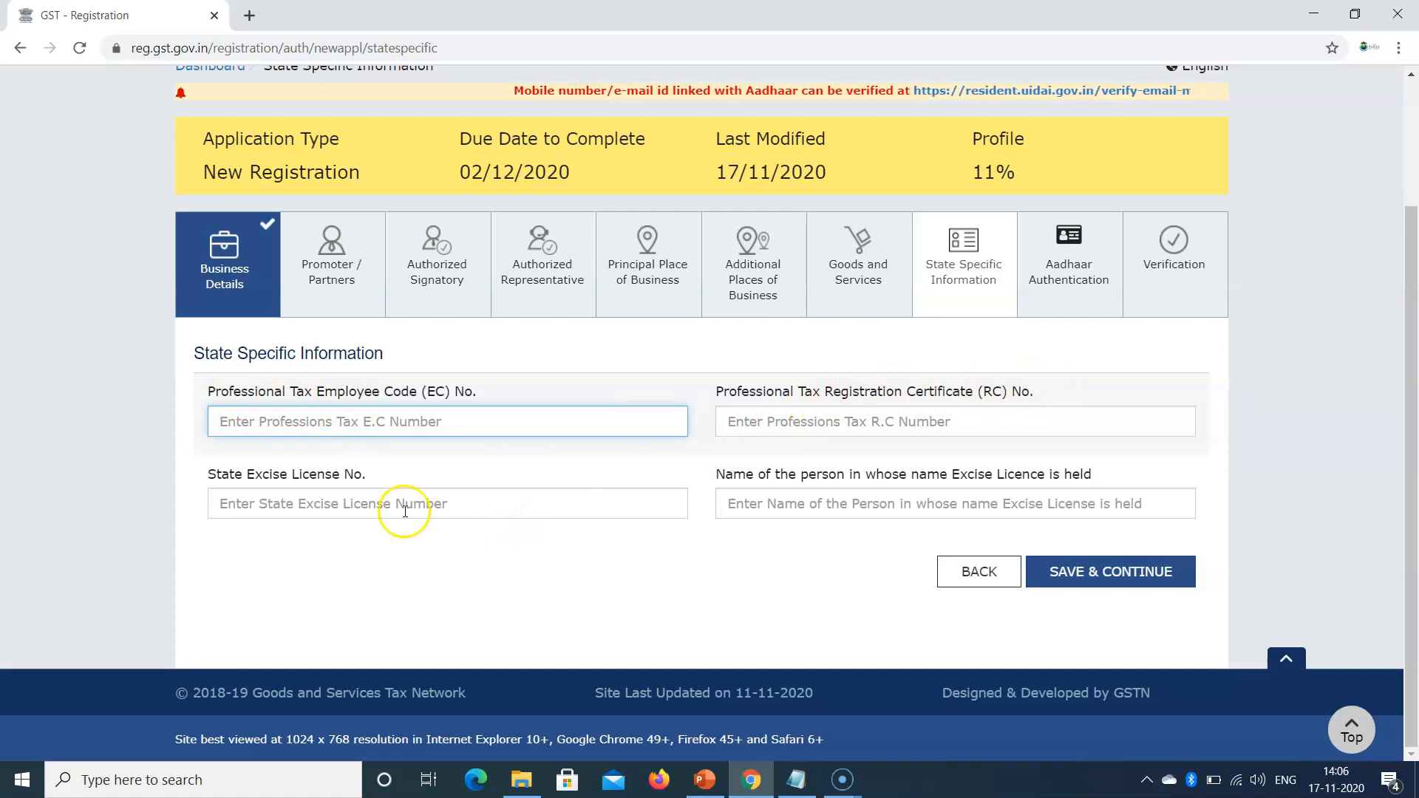
pyautogui.moveTo(209, 475); pyautogui.dragTo(412, 470)
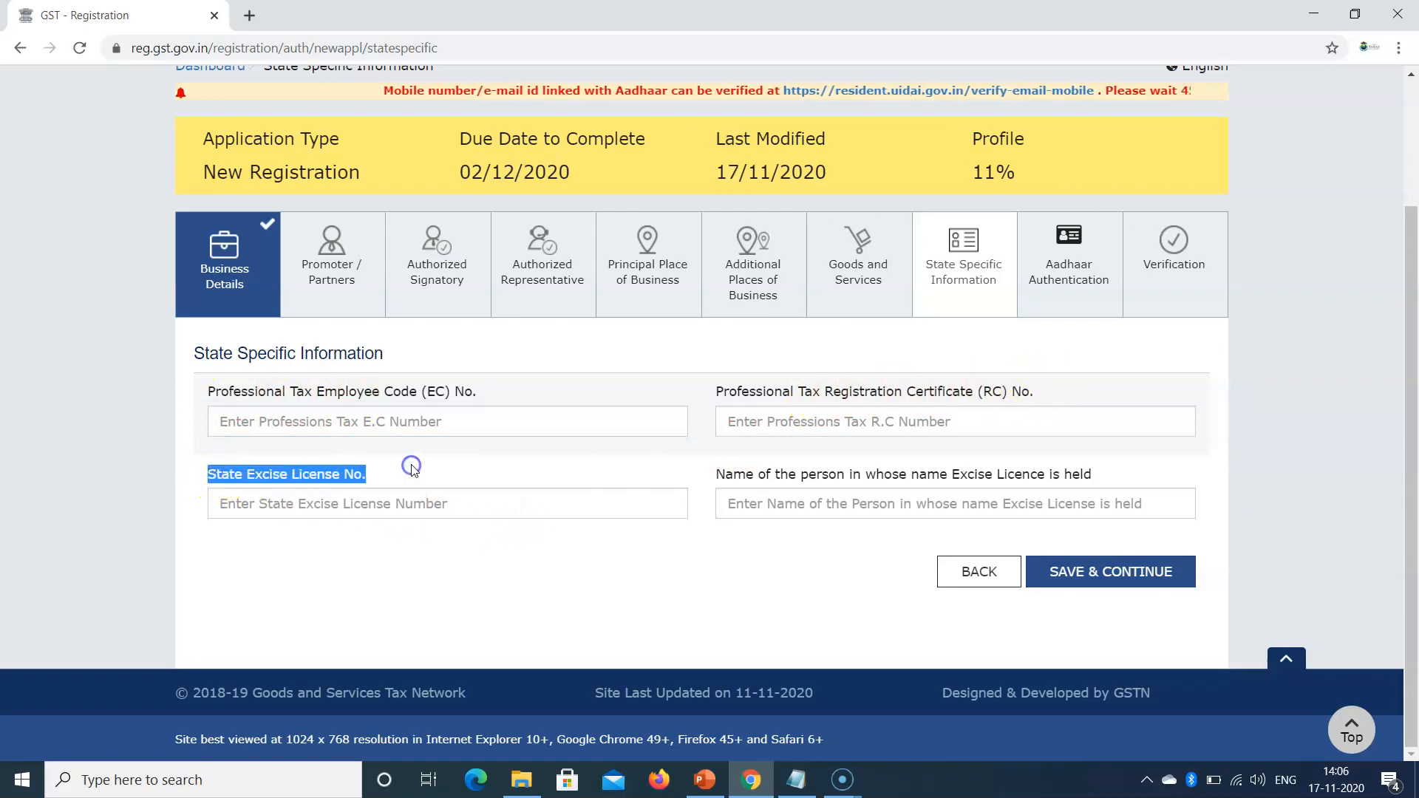
pyautogui.moveTo(718, 476); pyautogui.dragTo(1124, 472)
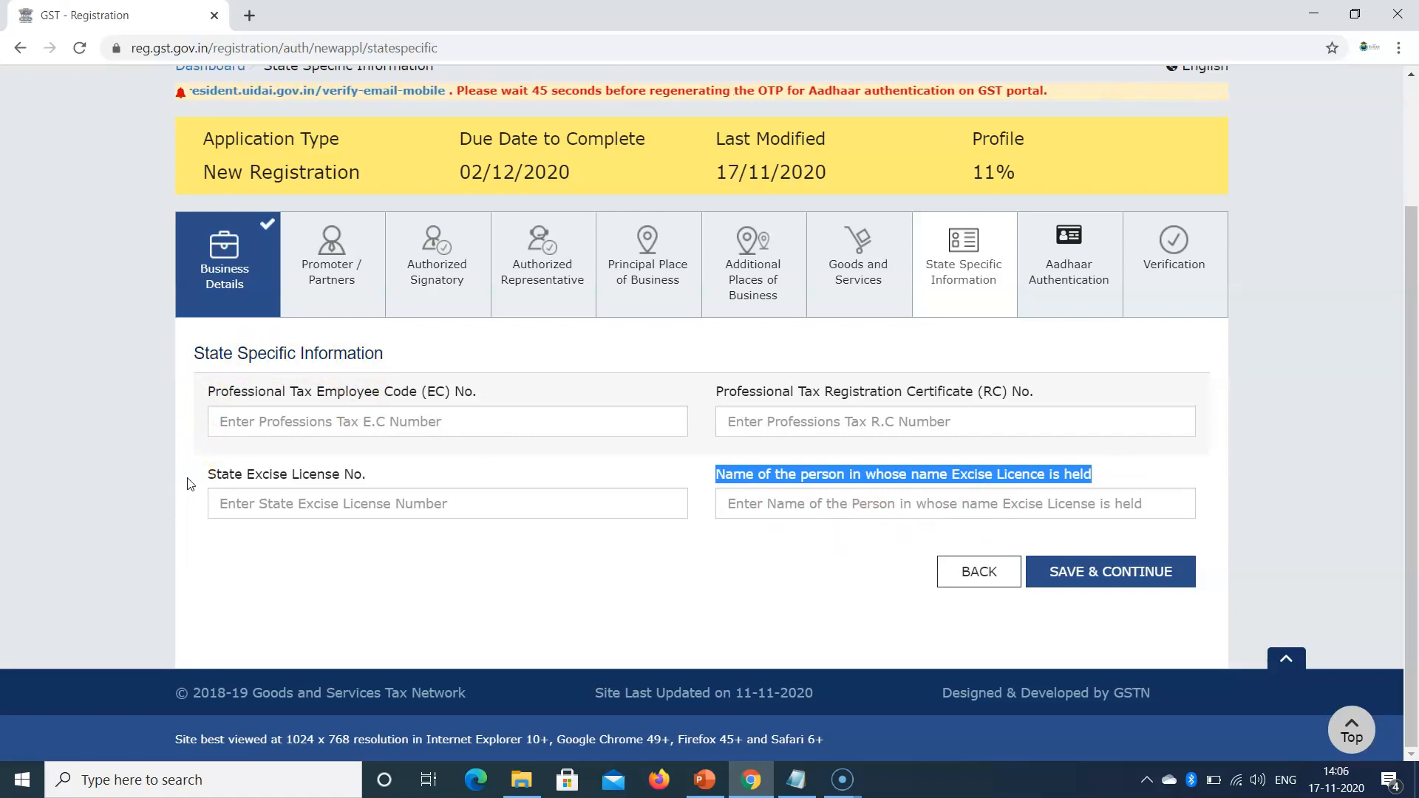
pyautogui.moveTo(191, 340); pyautogui.dragTo(725, 555)
pyautogui.click(683, 555)
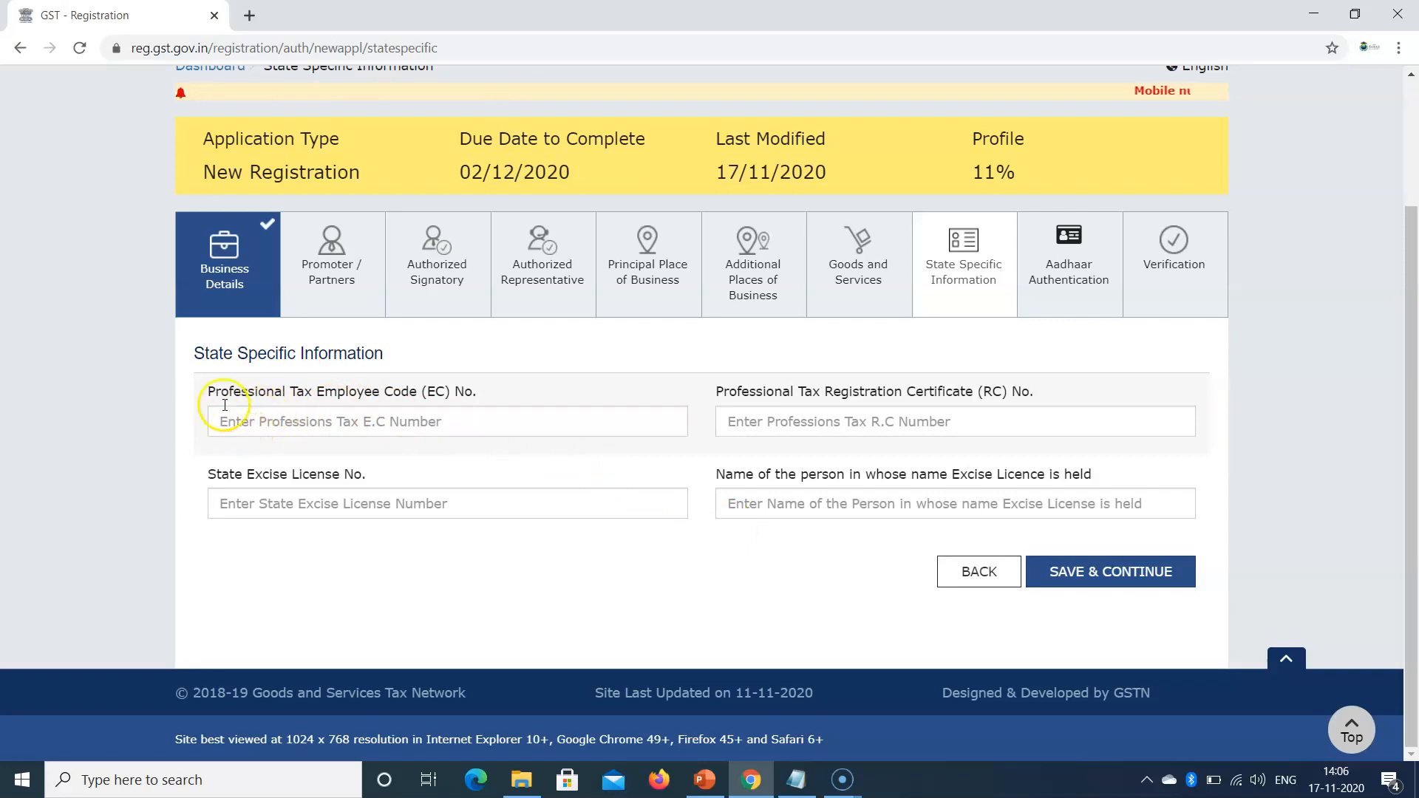
pyautogui.moveTo(202, 391); pyautogui.dragTo(490, 395)
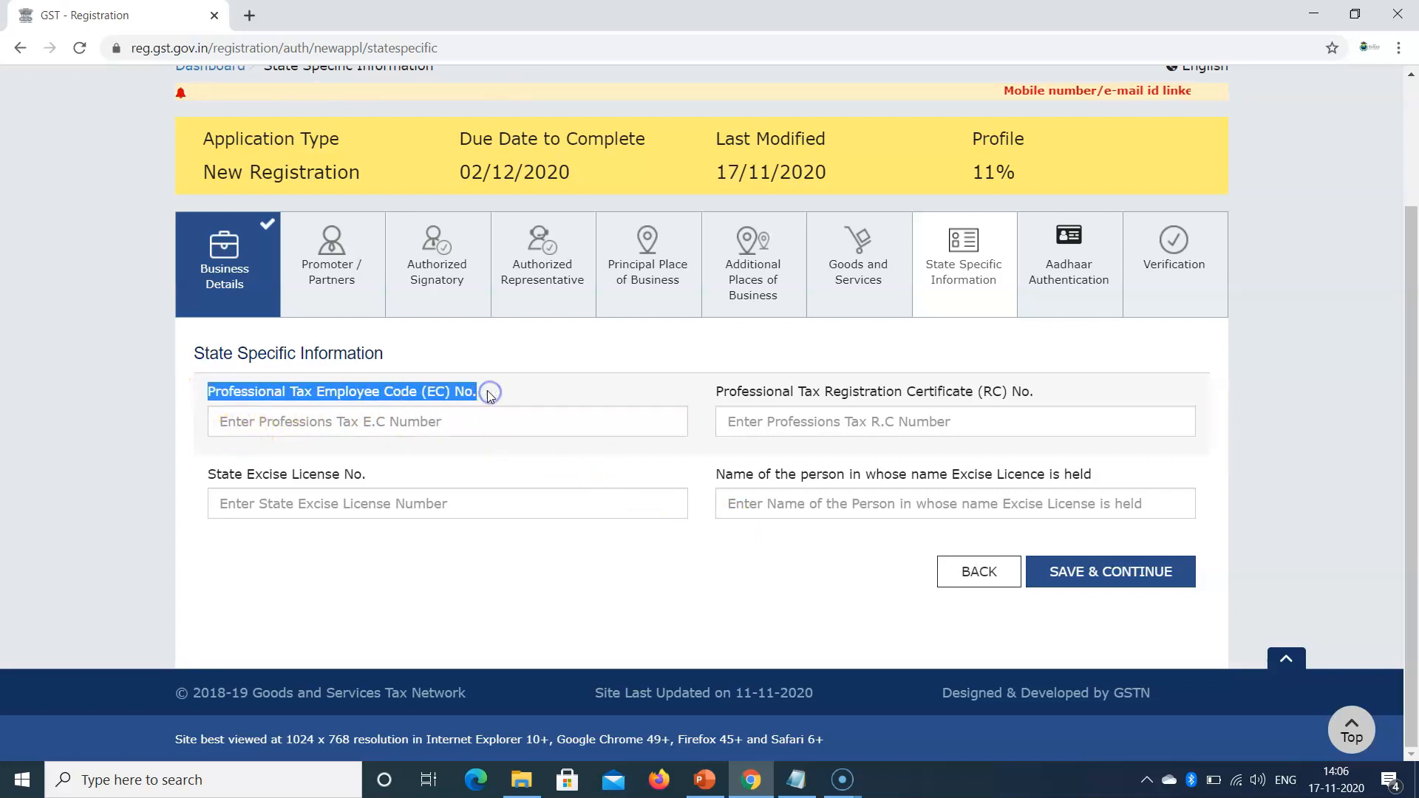
pyautogui.click(221, 421)
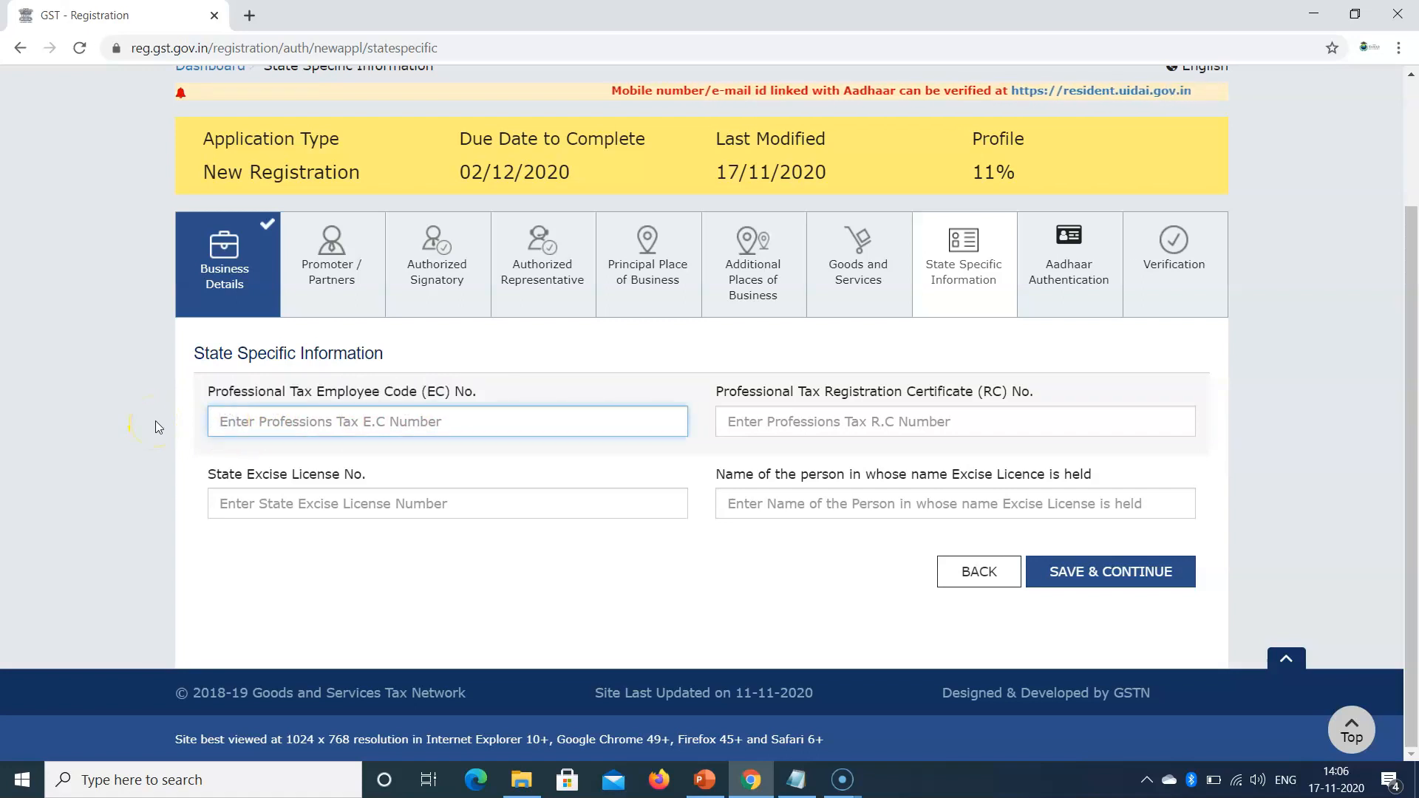
pyautogui.click(1073, 286)
pyautogui.scroll(-5, 650, 380)
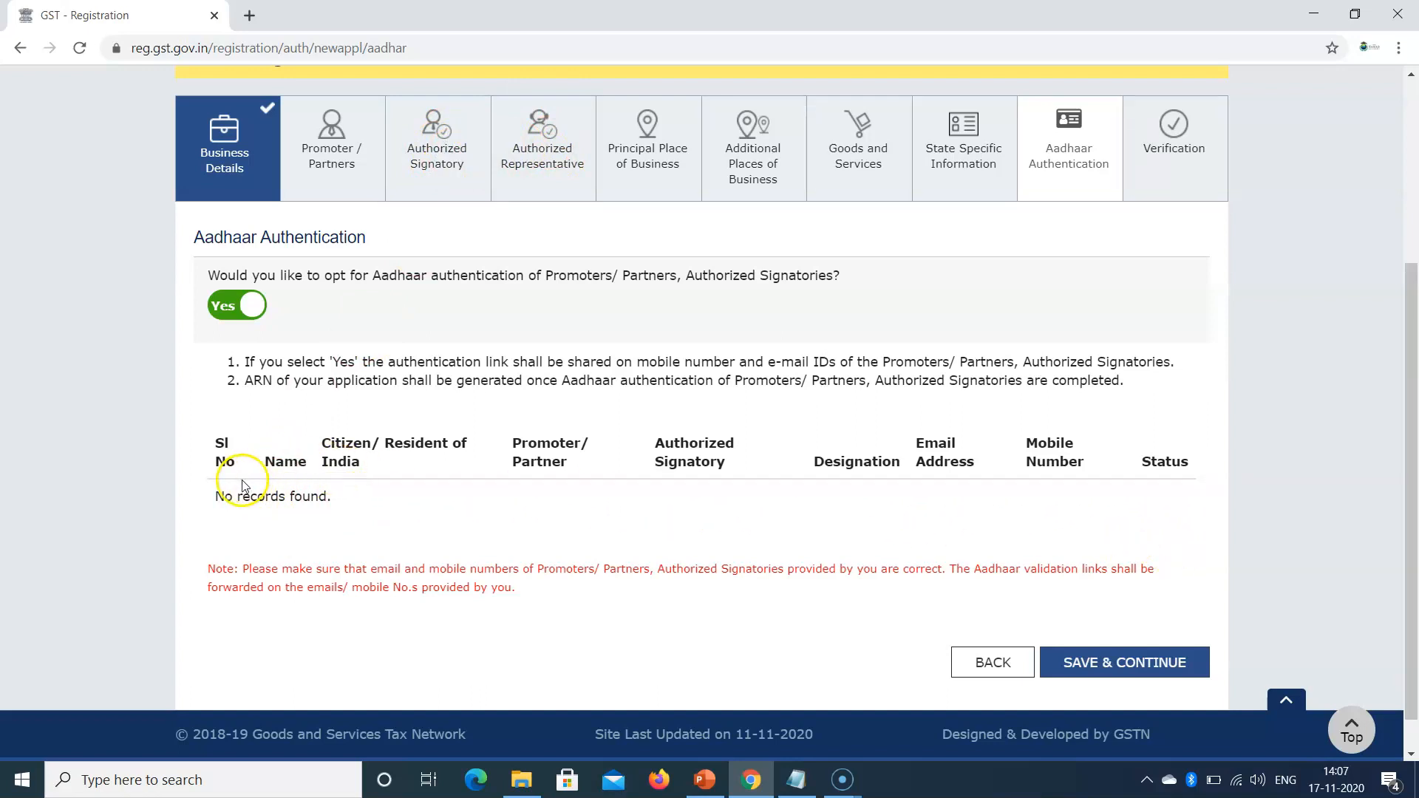
# Step: Highlight the note on correct e-mail and mobile numbers, then open the Verification step
pyautogui.moveTo(248, 569); pyautogui.dragTo(562, 592)
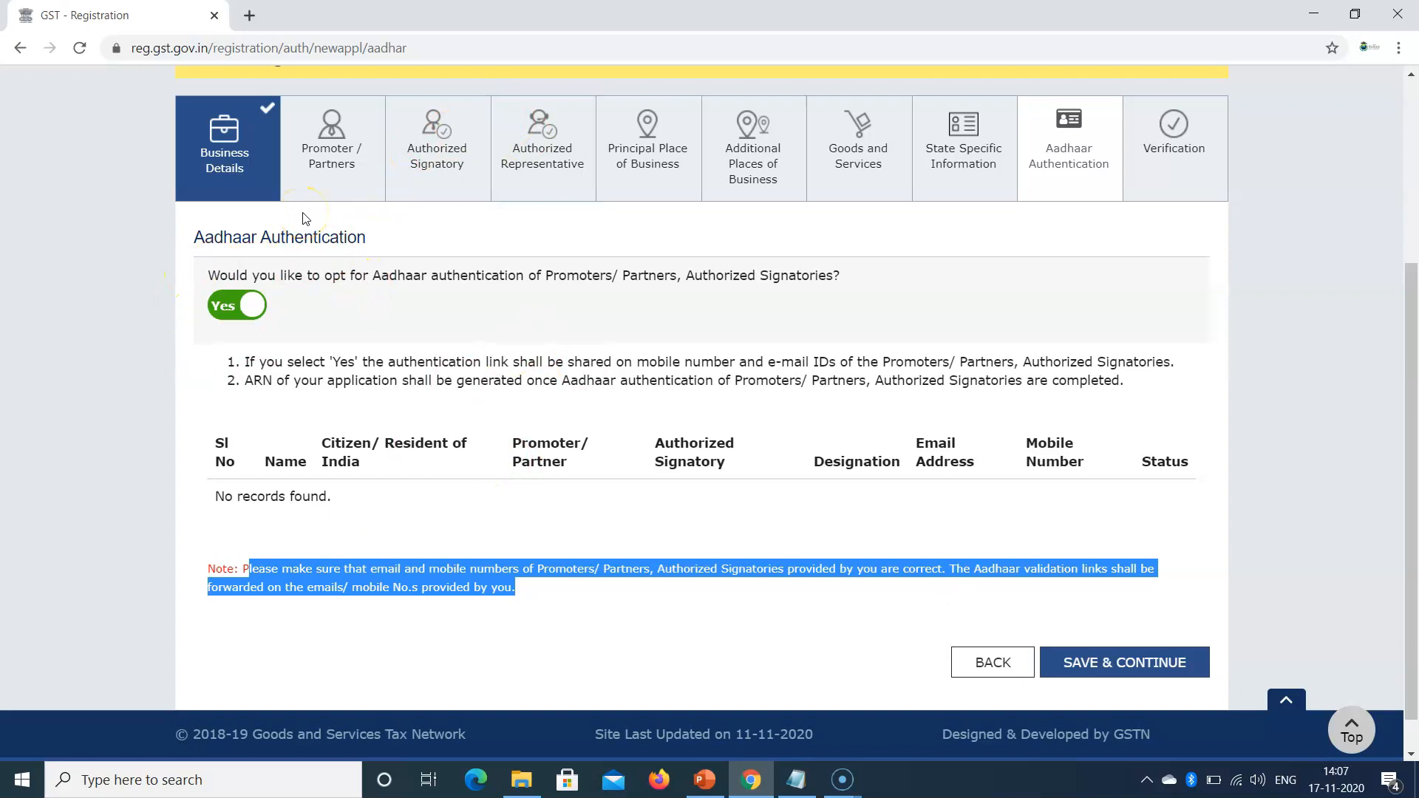
pyautogui.click(1172, 158)
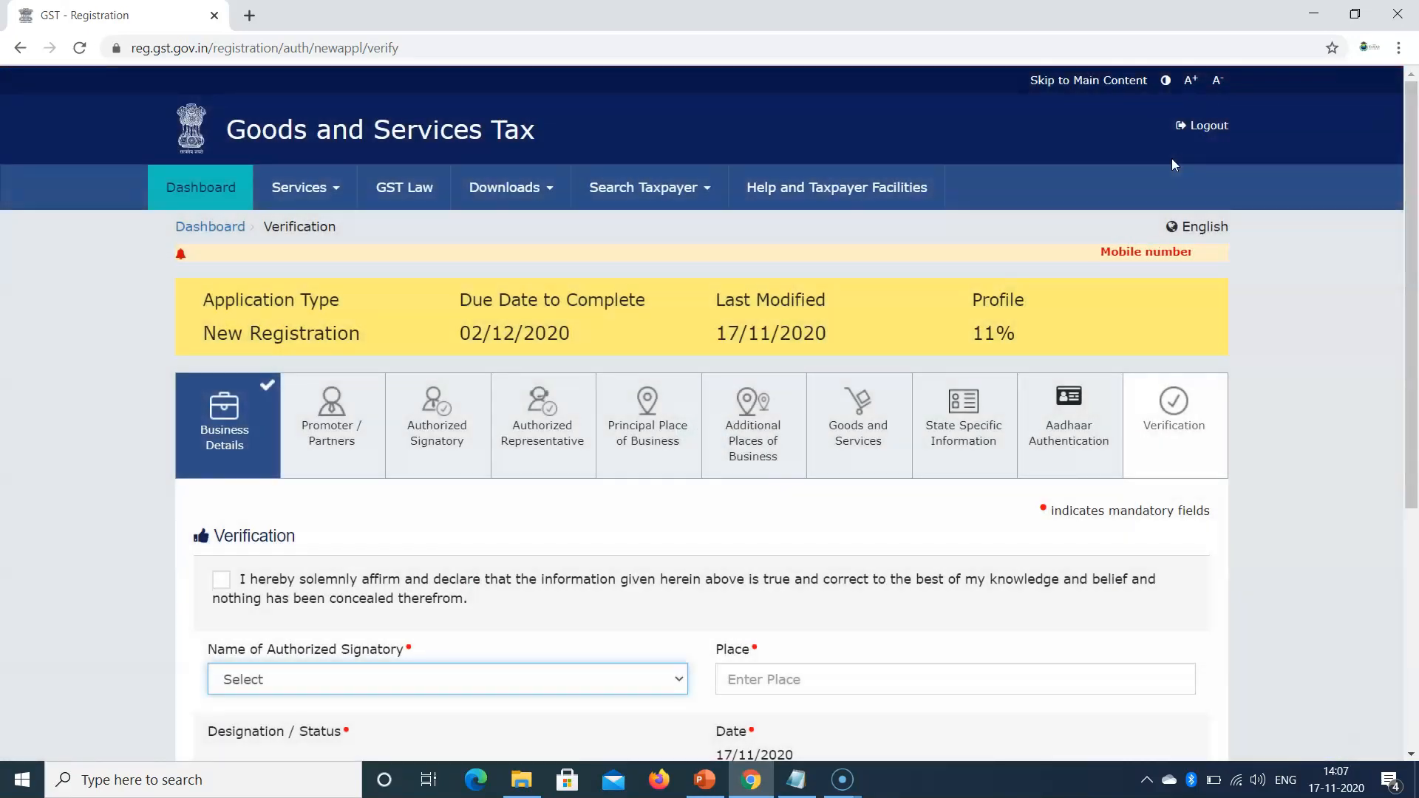
pyautogui.scroll(-5, 517, 384)
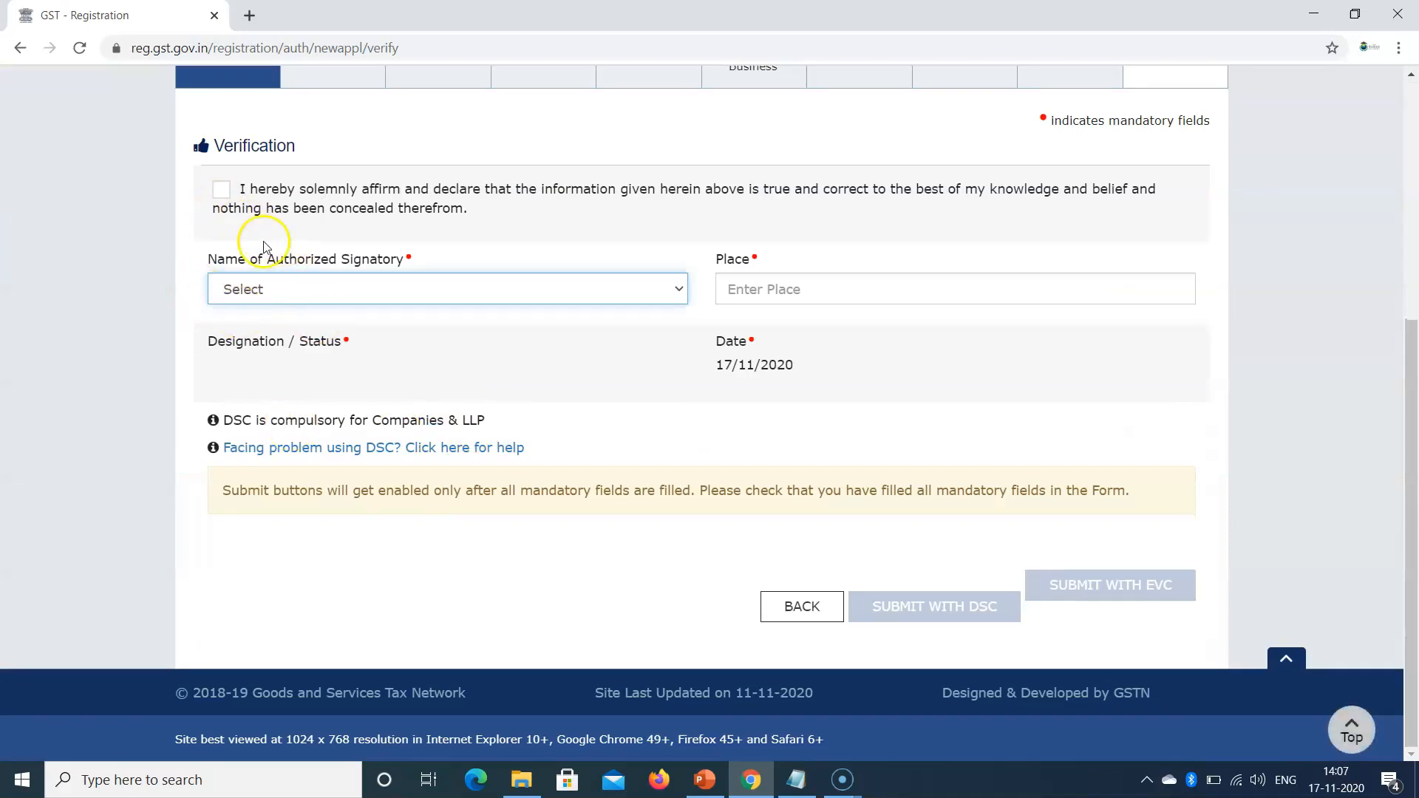
pyautogui.scroll(3, 333, 259)
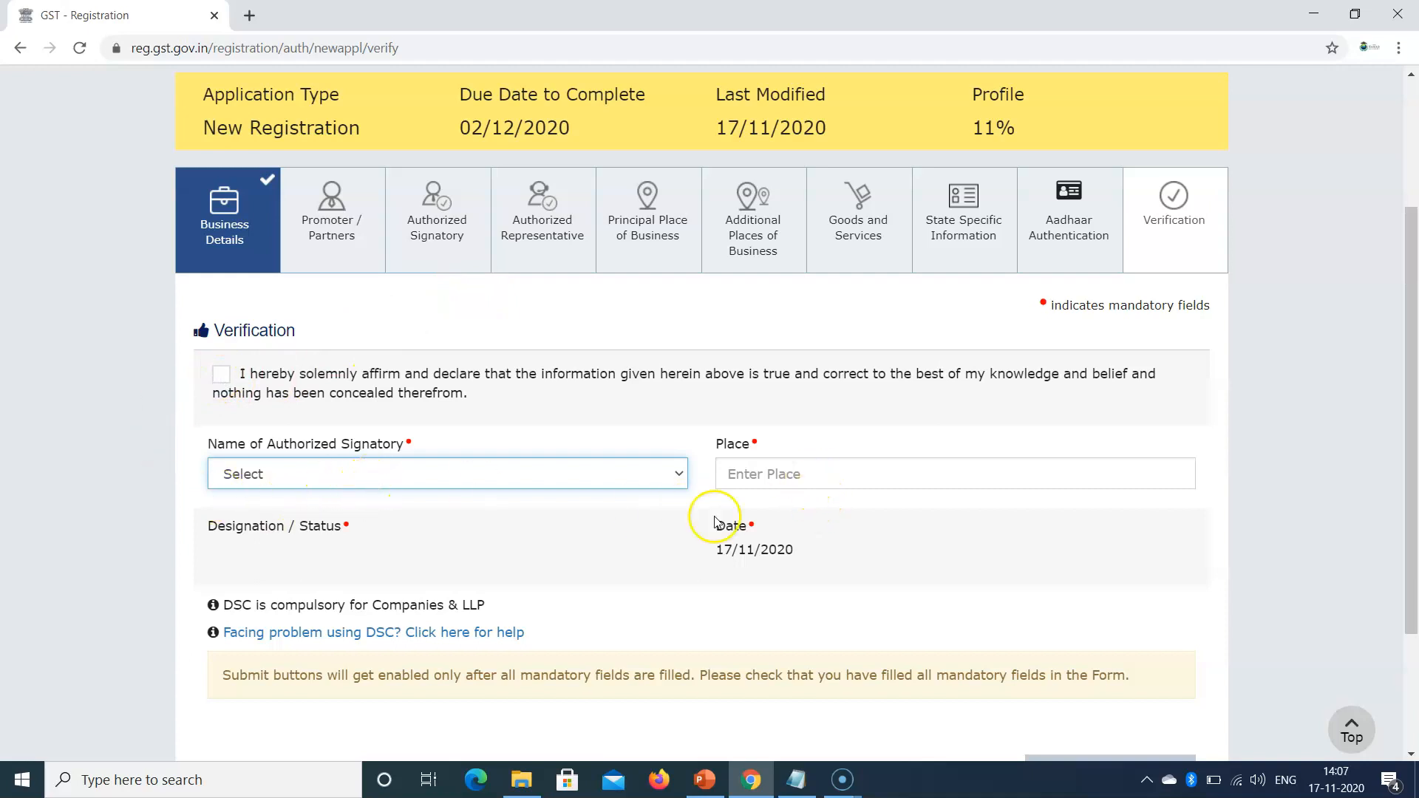
pyautogui.scroll(-2, 714, 522)
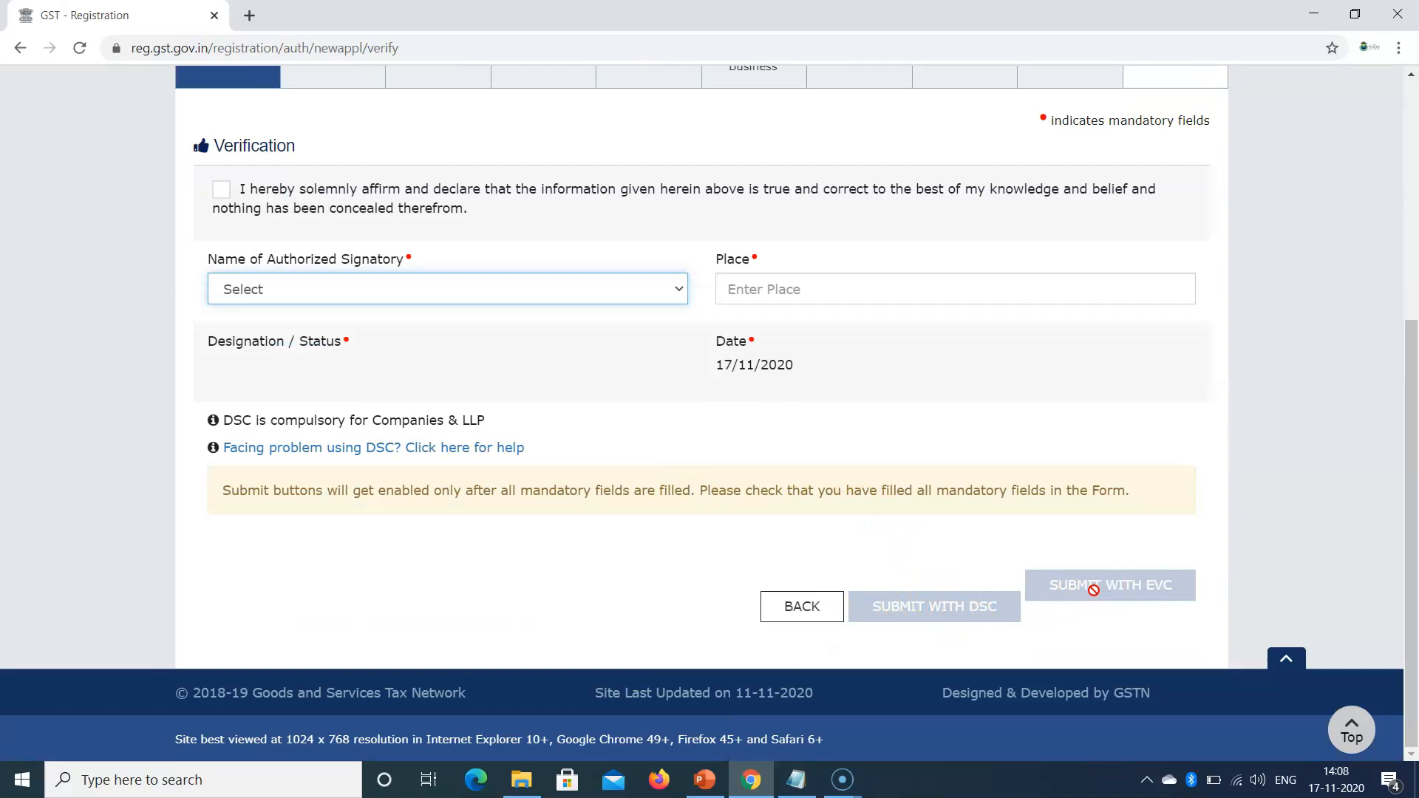
pyautogui.scroll(2, 902, 587)
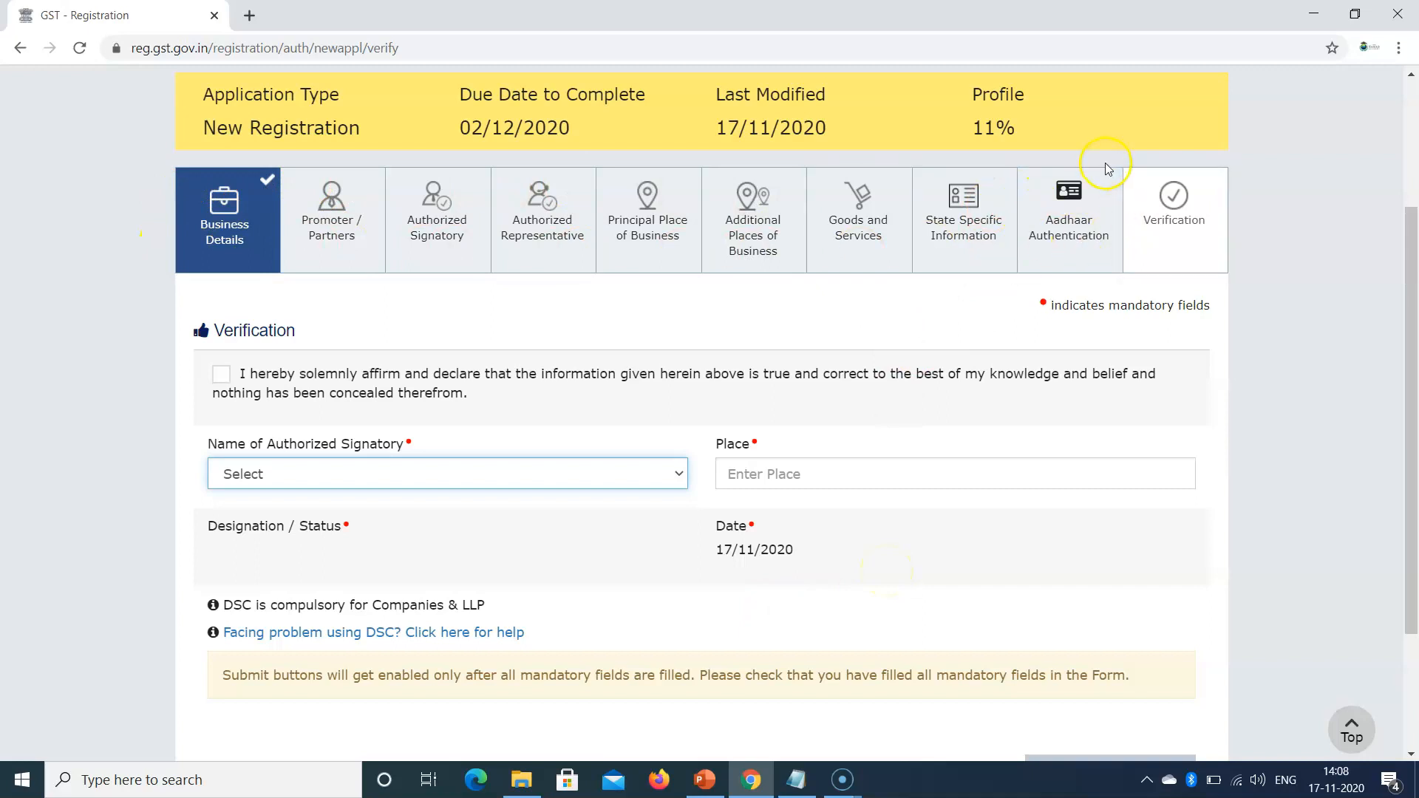
pyautogui.scroll(1, 299, 117)
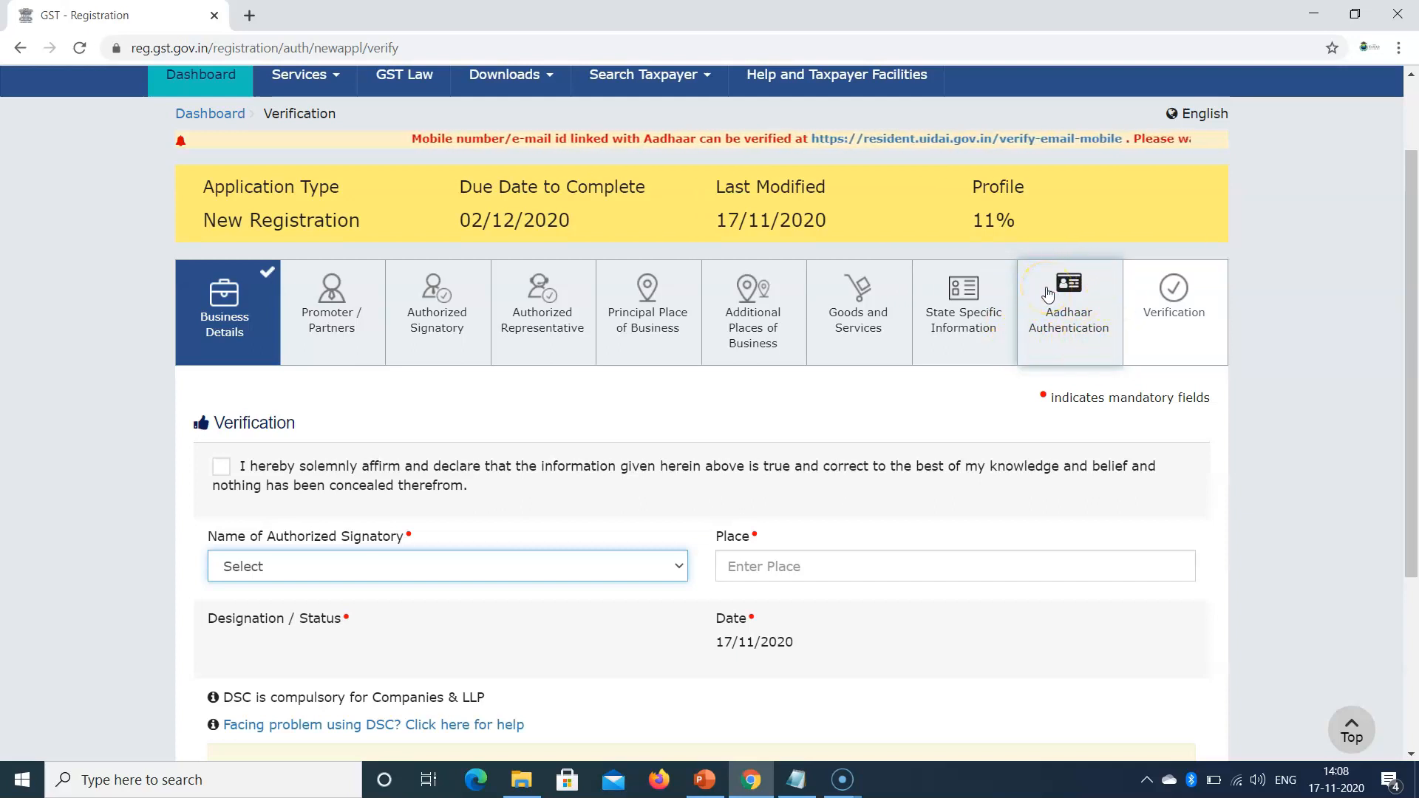
pyautogui.scroll(2, 1043, 298)
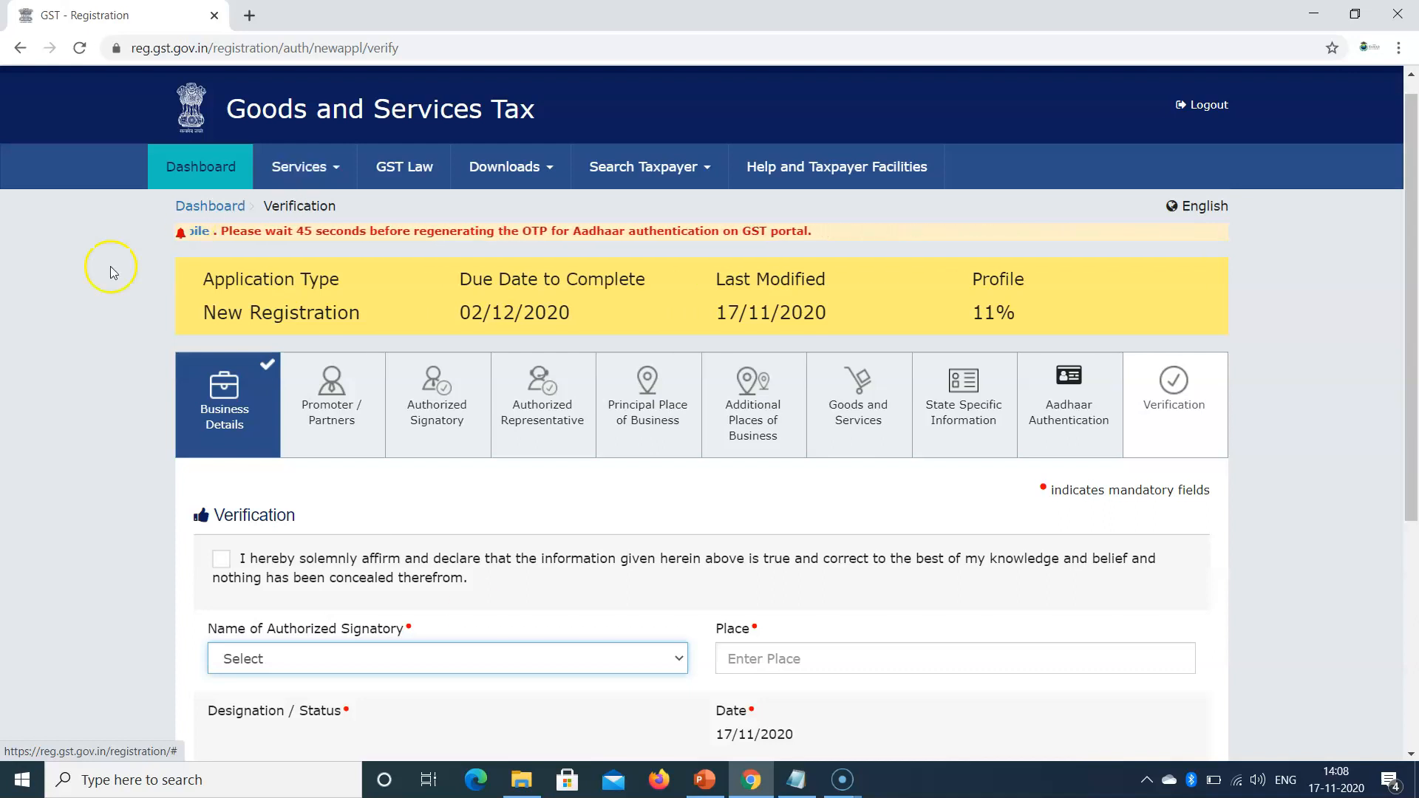
pyautogui.scroll(-1, 309, 405)
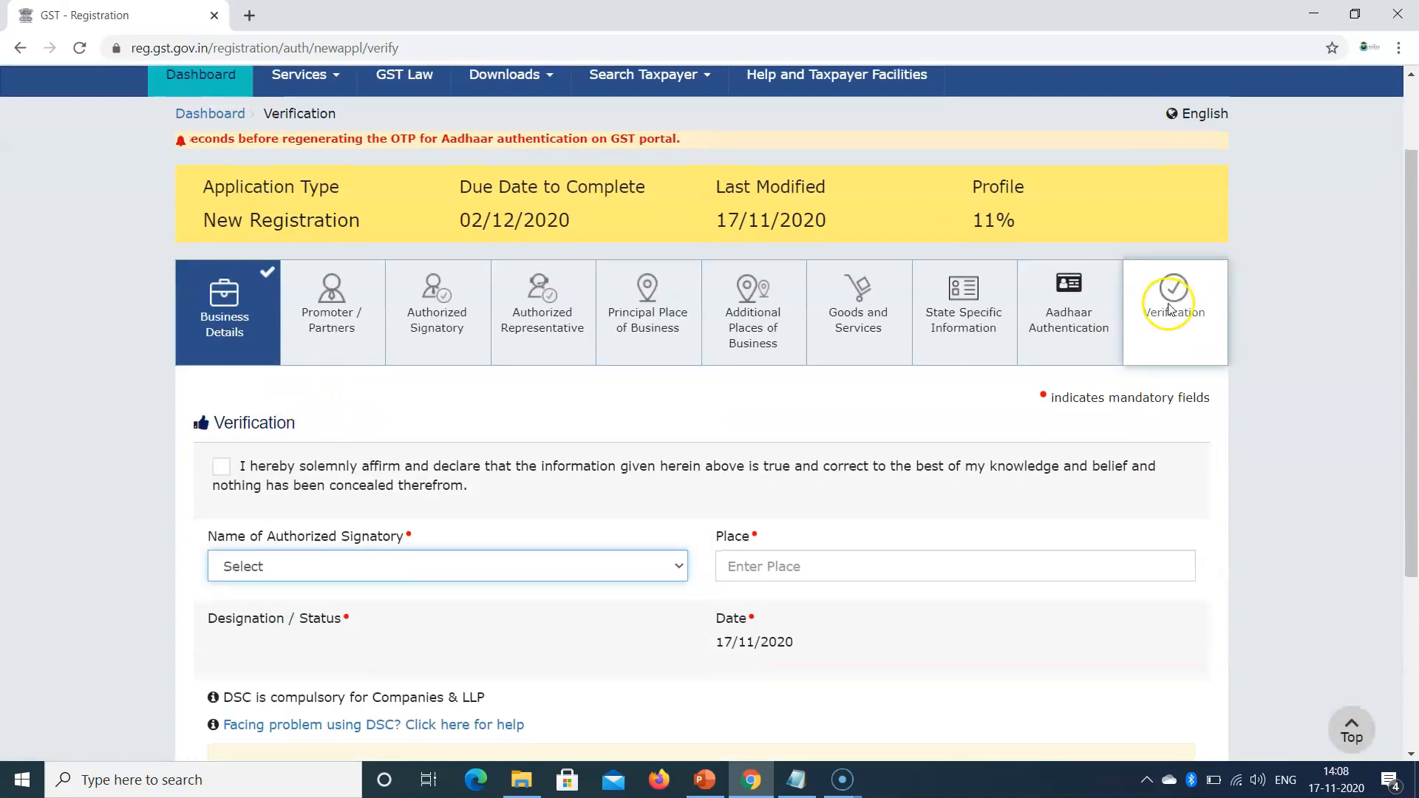
pyautogui.scroll(-3, 323, 436)
pyautogui.click(260, 281)
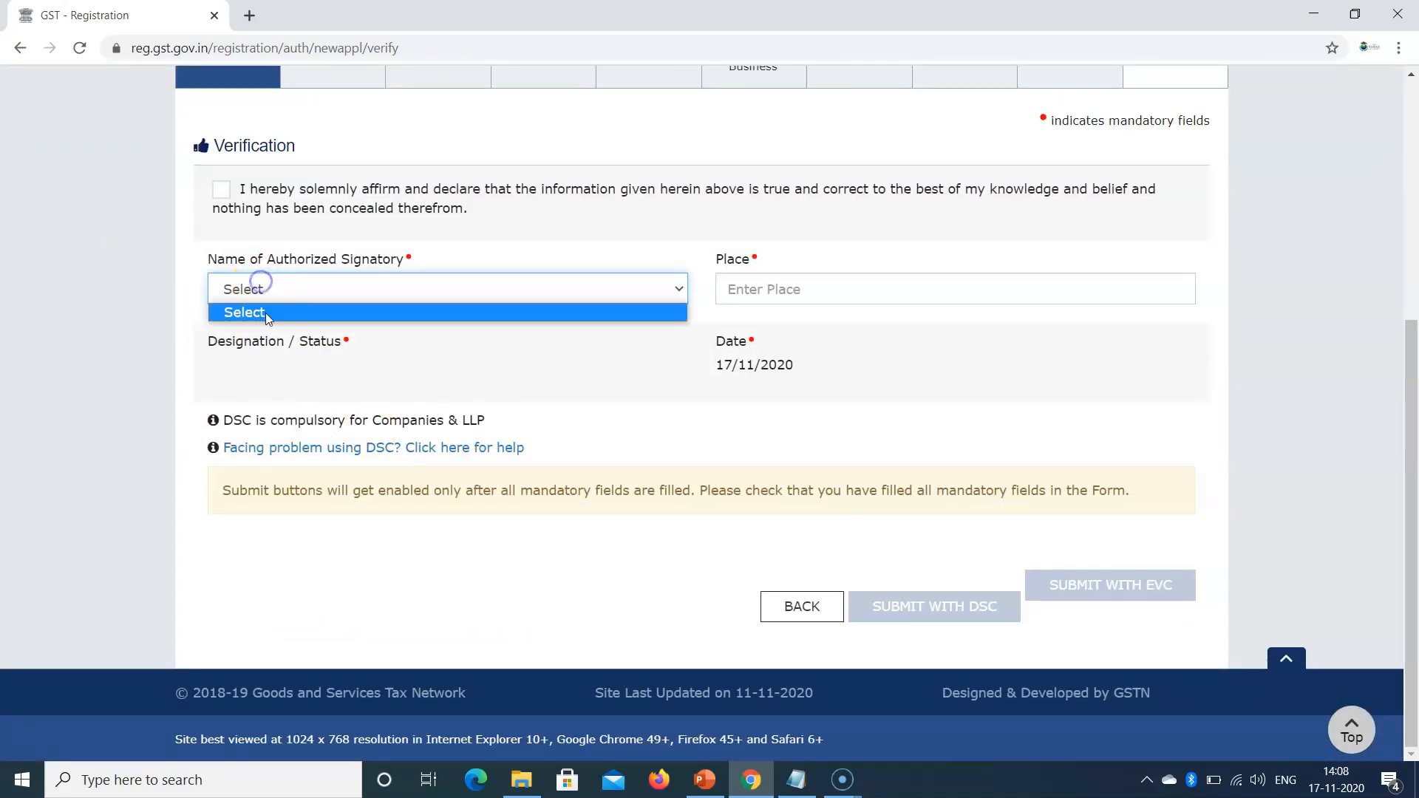
pyautogui.scroll(3, 392, 248)
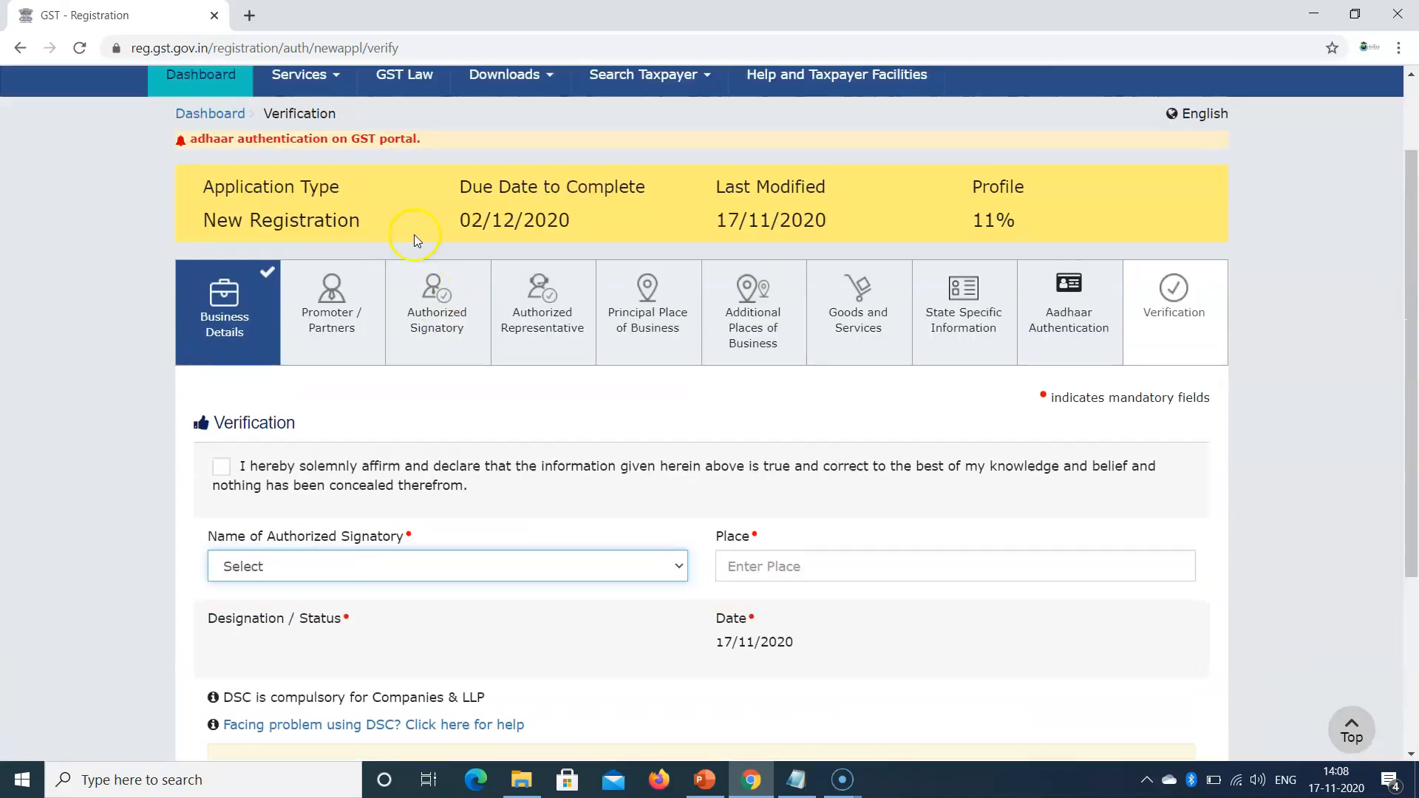
pyautogui.scroll(-3, 865, 443)
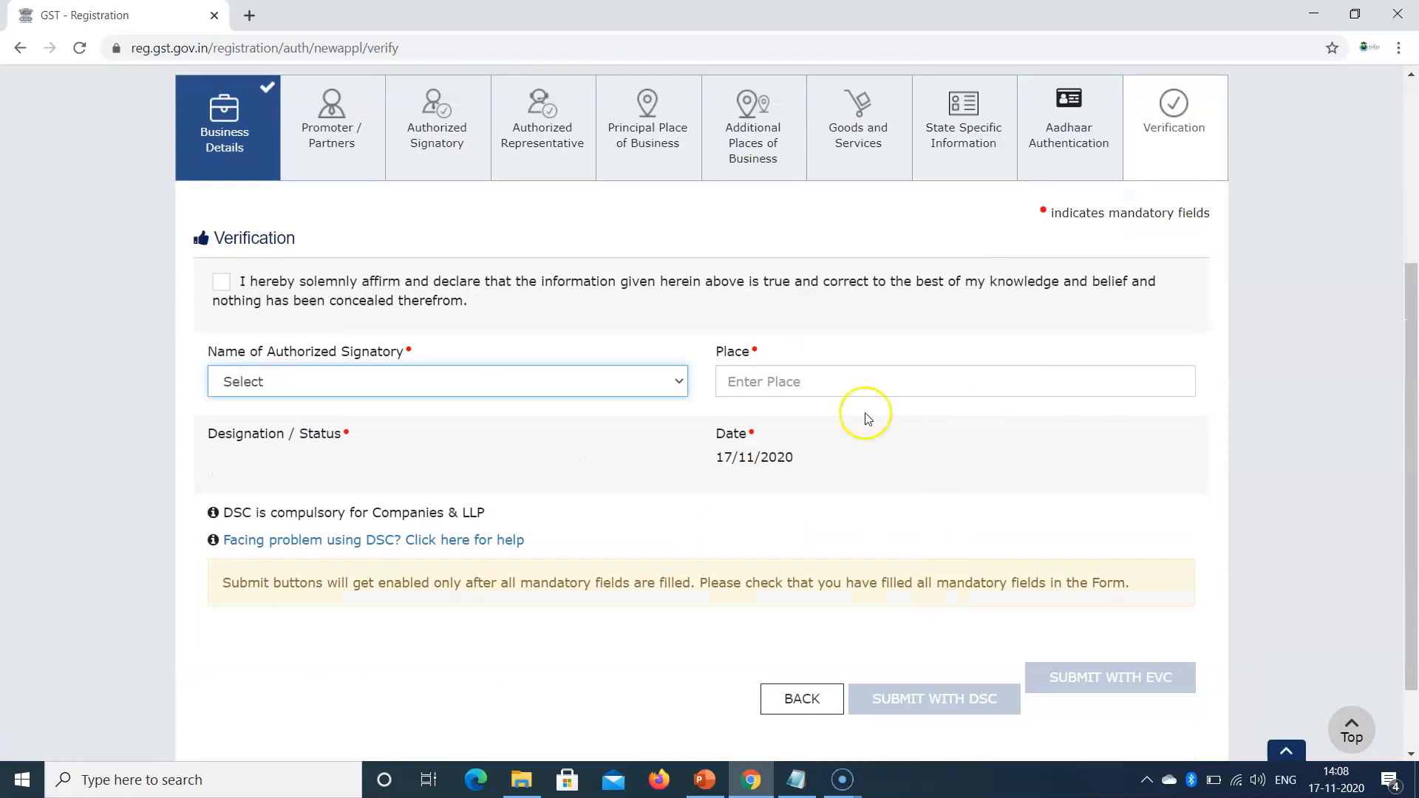
pyautogui.click(251, 462)
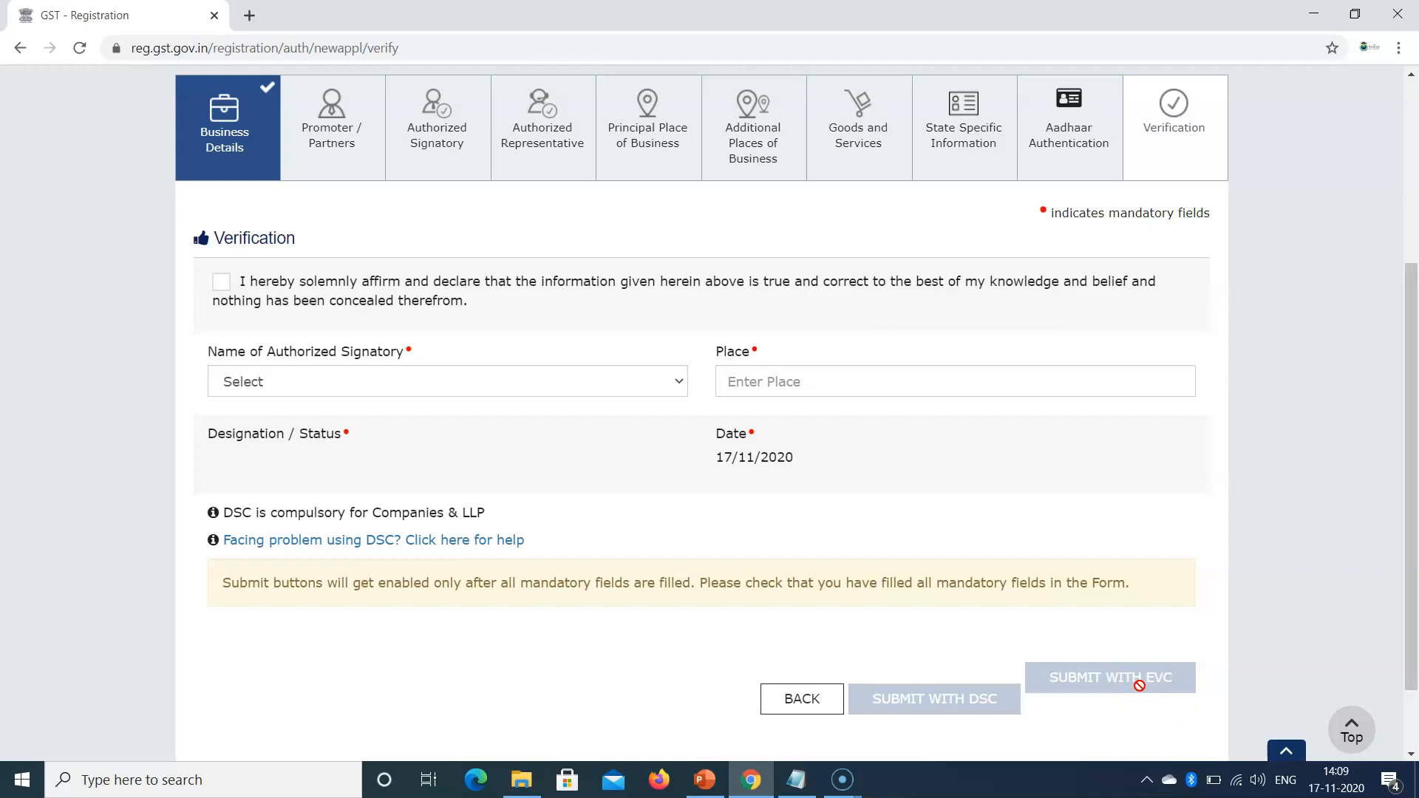
pyautogui.click(704, 780)
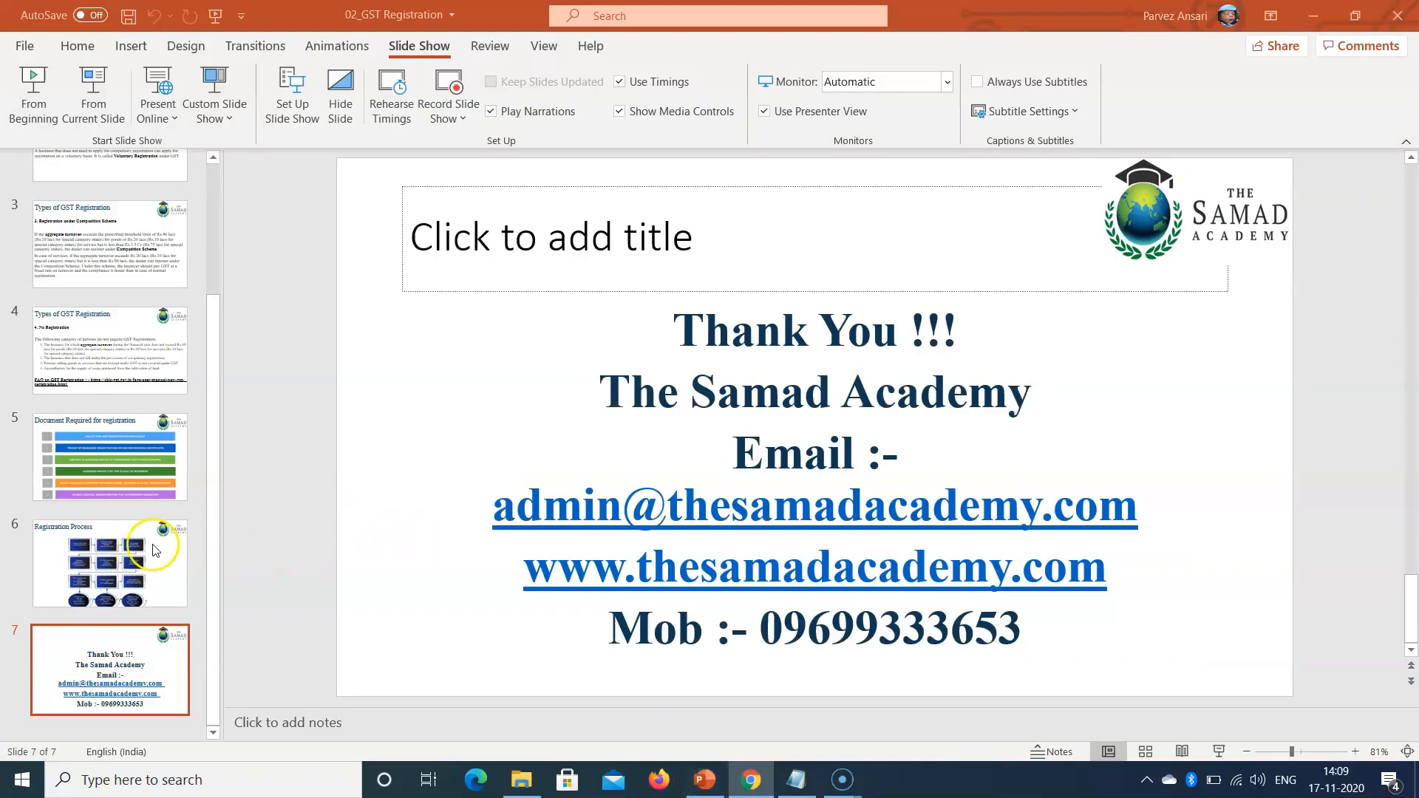
# Step: Select slide 6, Registration Process, and start the slideshow from it
pyautogui.click(111, 562)
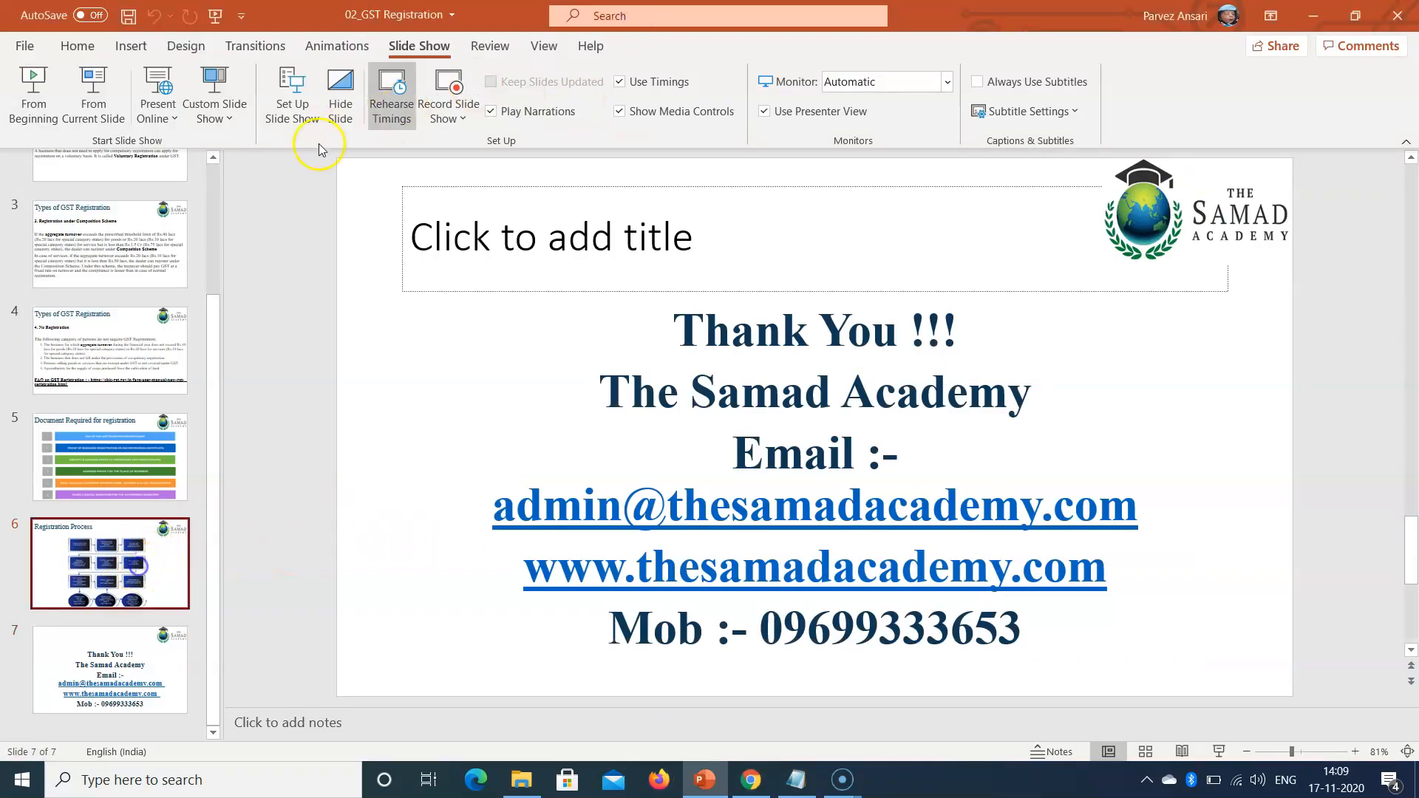
pyautogui.click(93, 99)
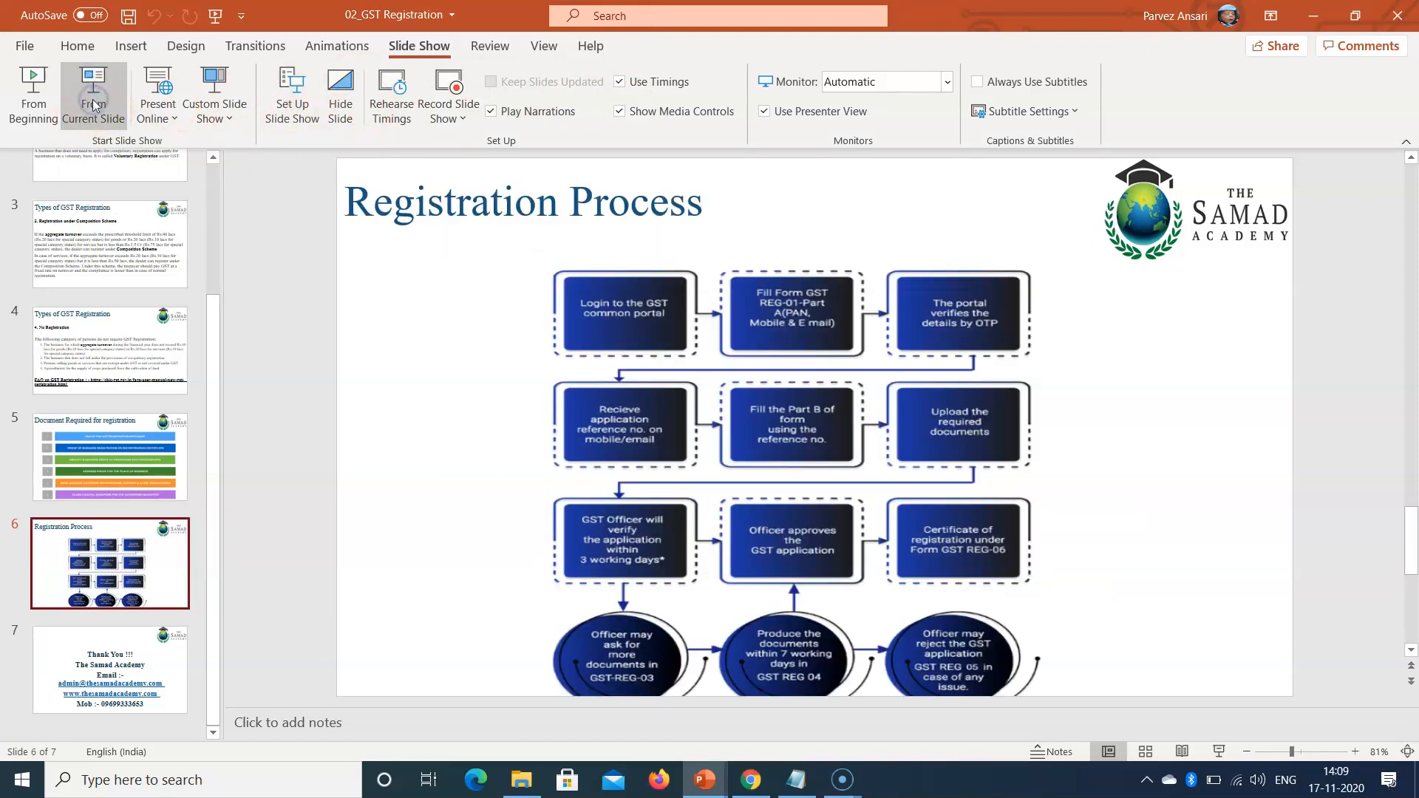